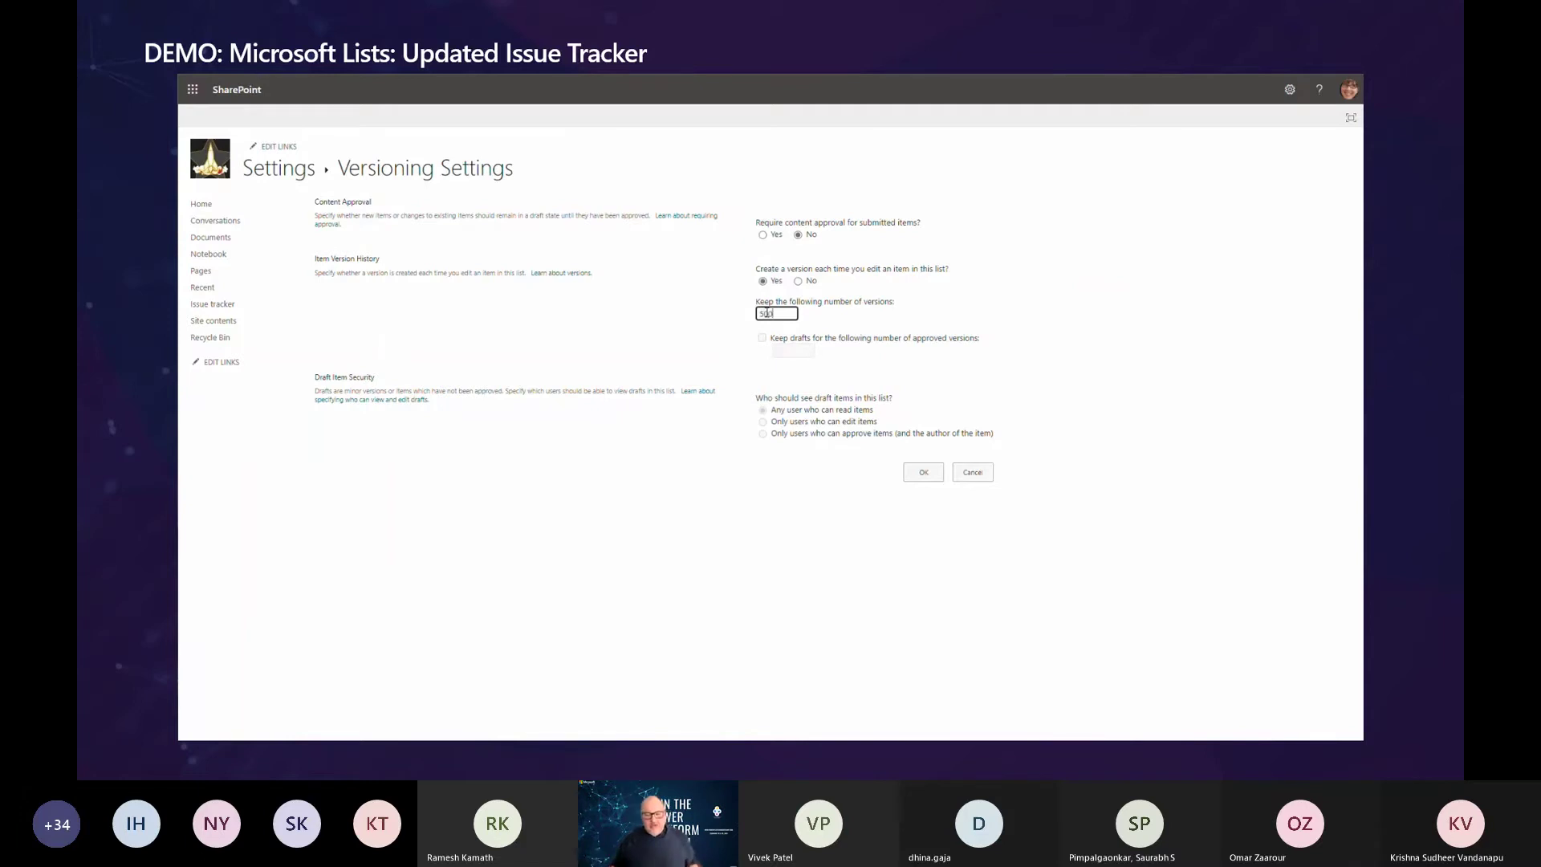
- Save the versioning settings and return to the Issue tracker list
left_click(923, 471)
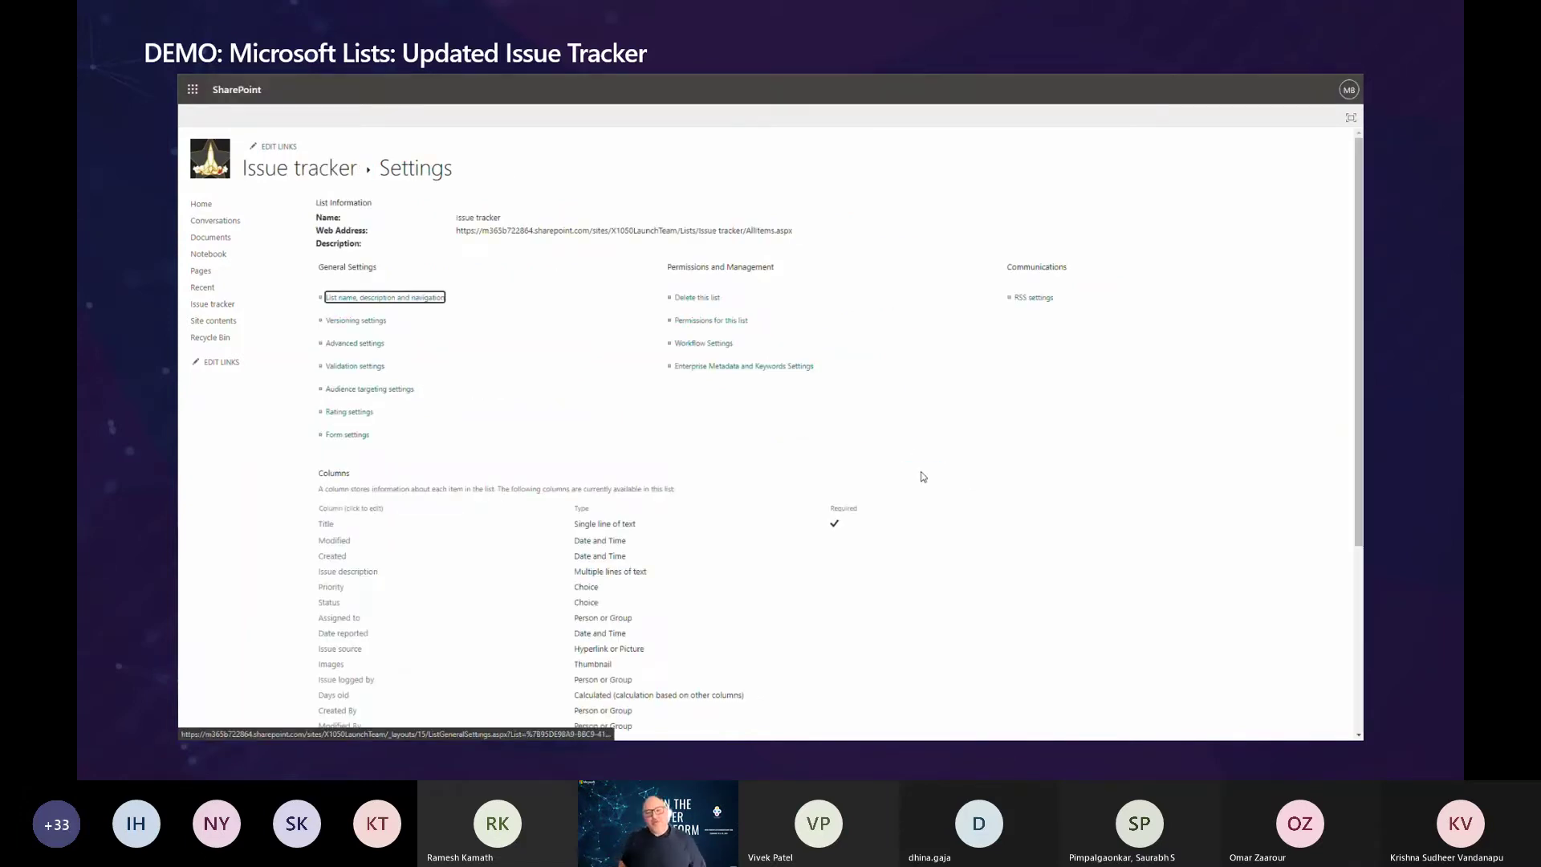
left_click(196, 77)
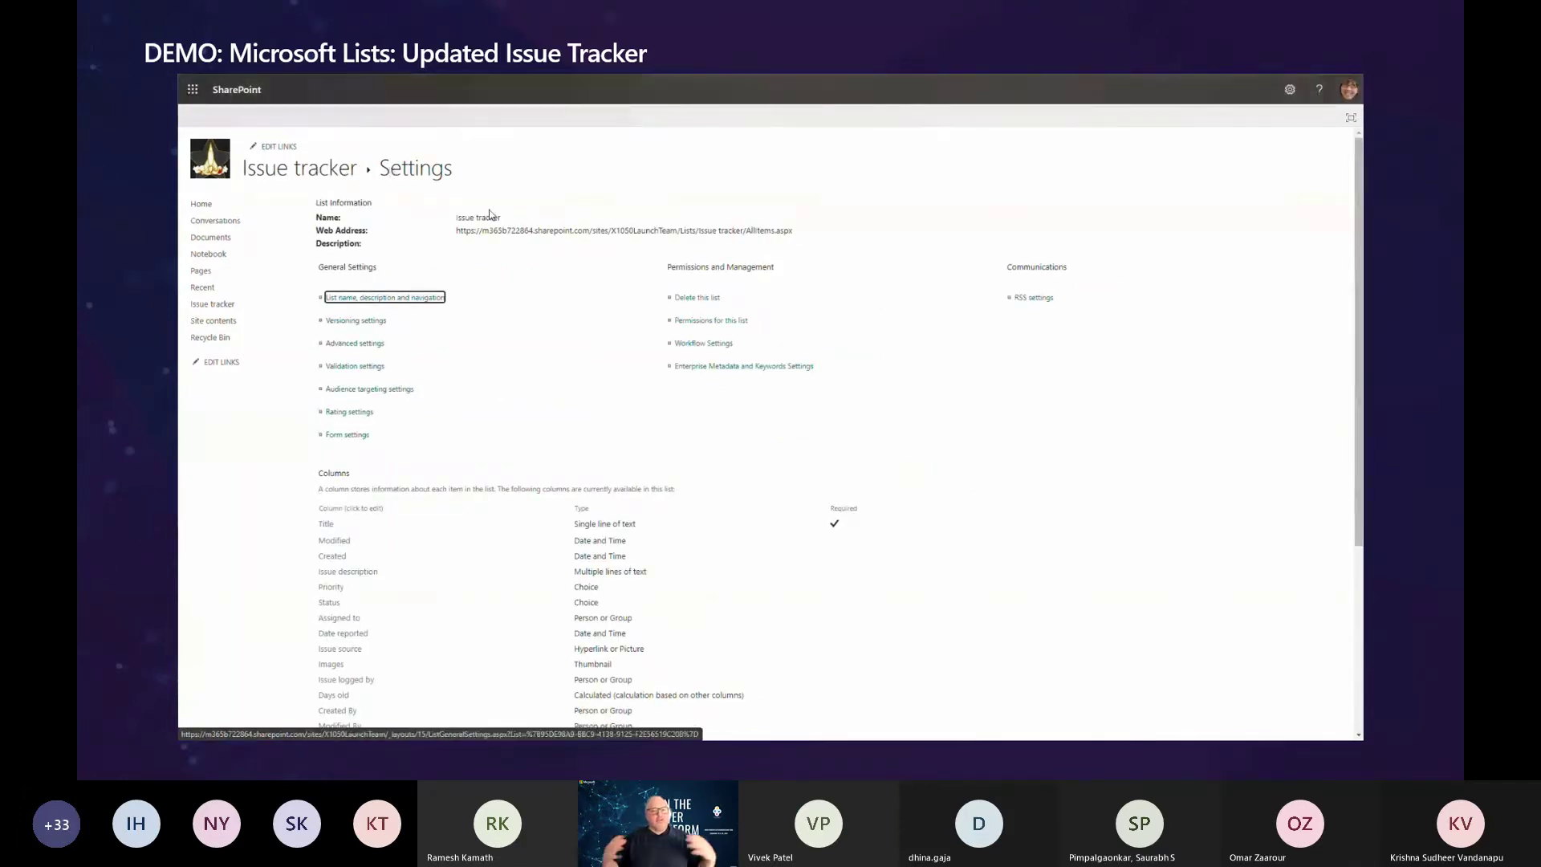
key("alt+Left")
key("alt+Left")
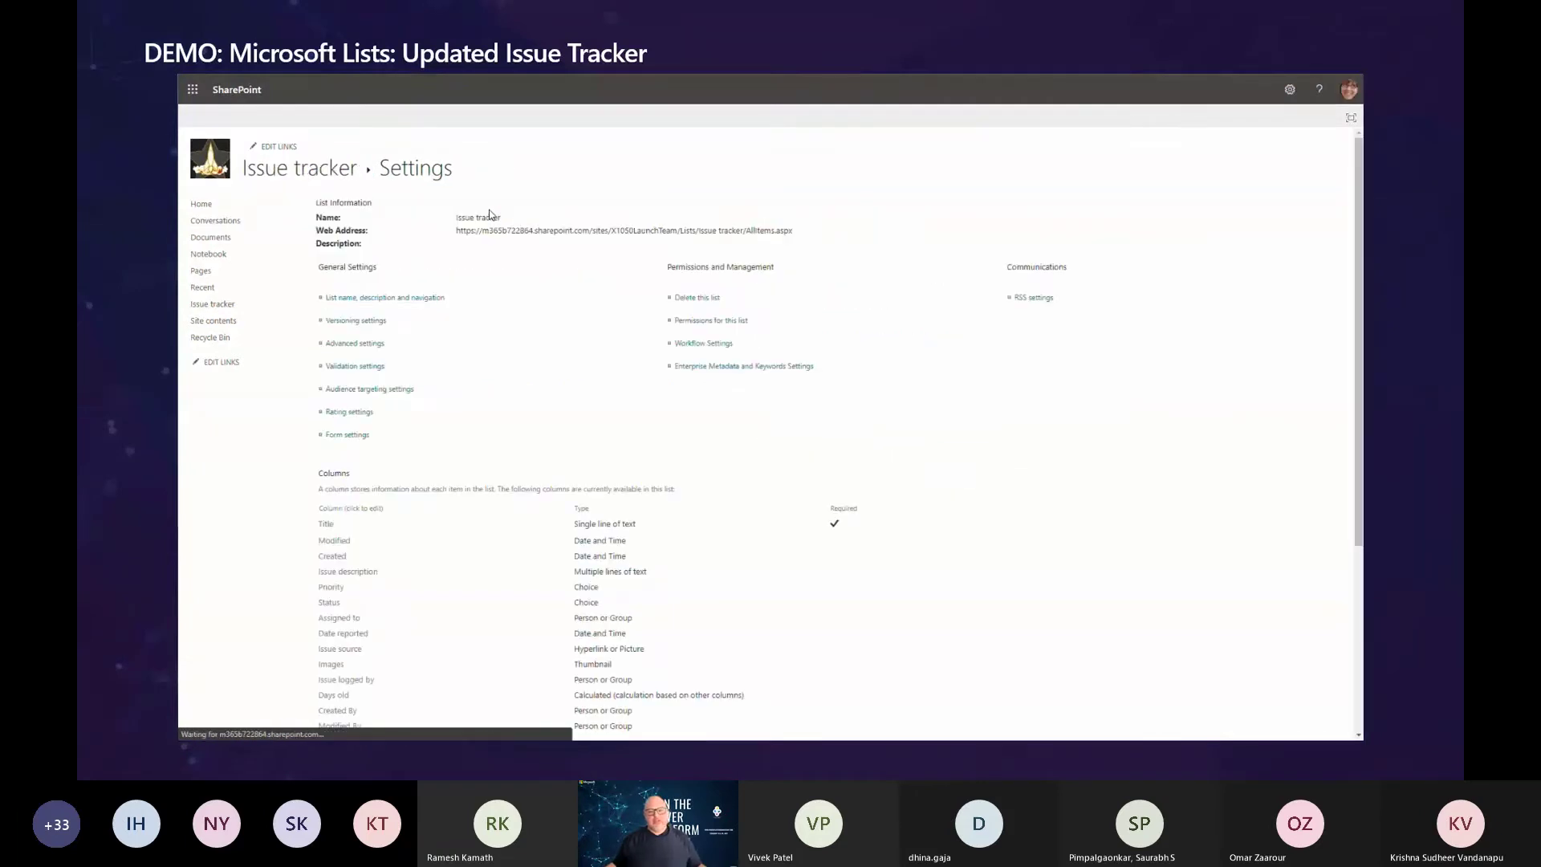
key("alt+Left")
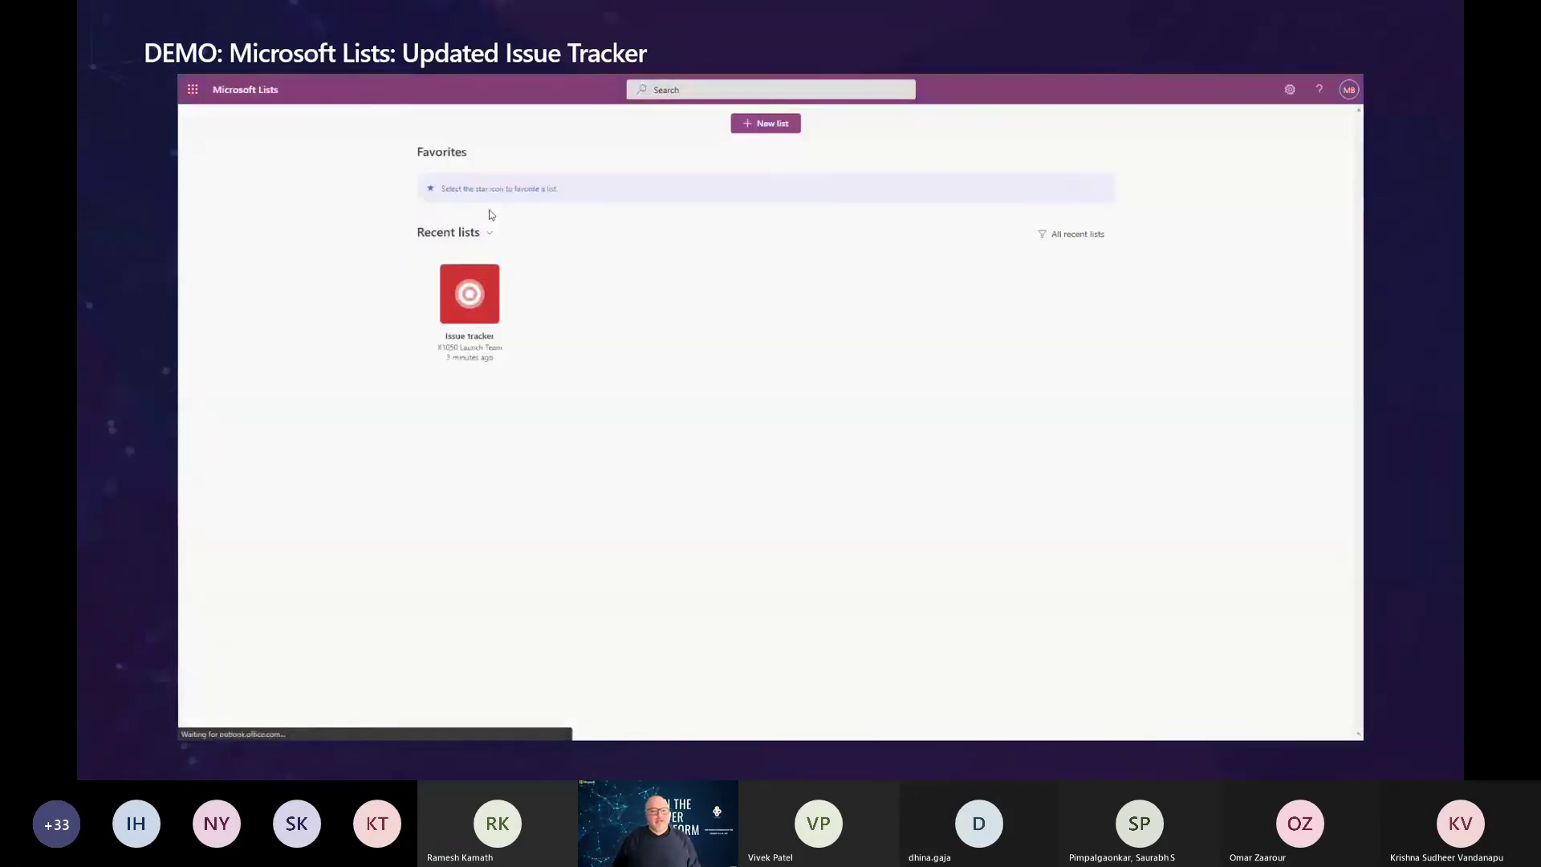
left_click(500, 290)
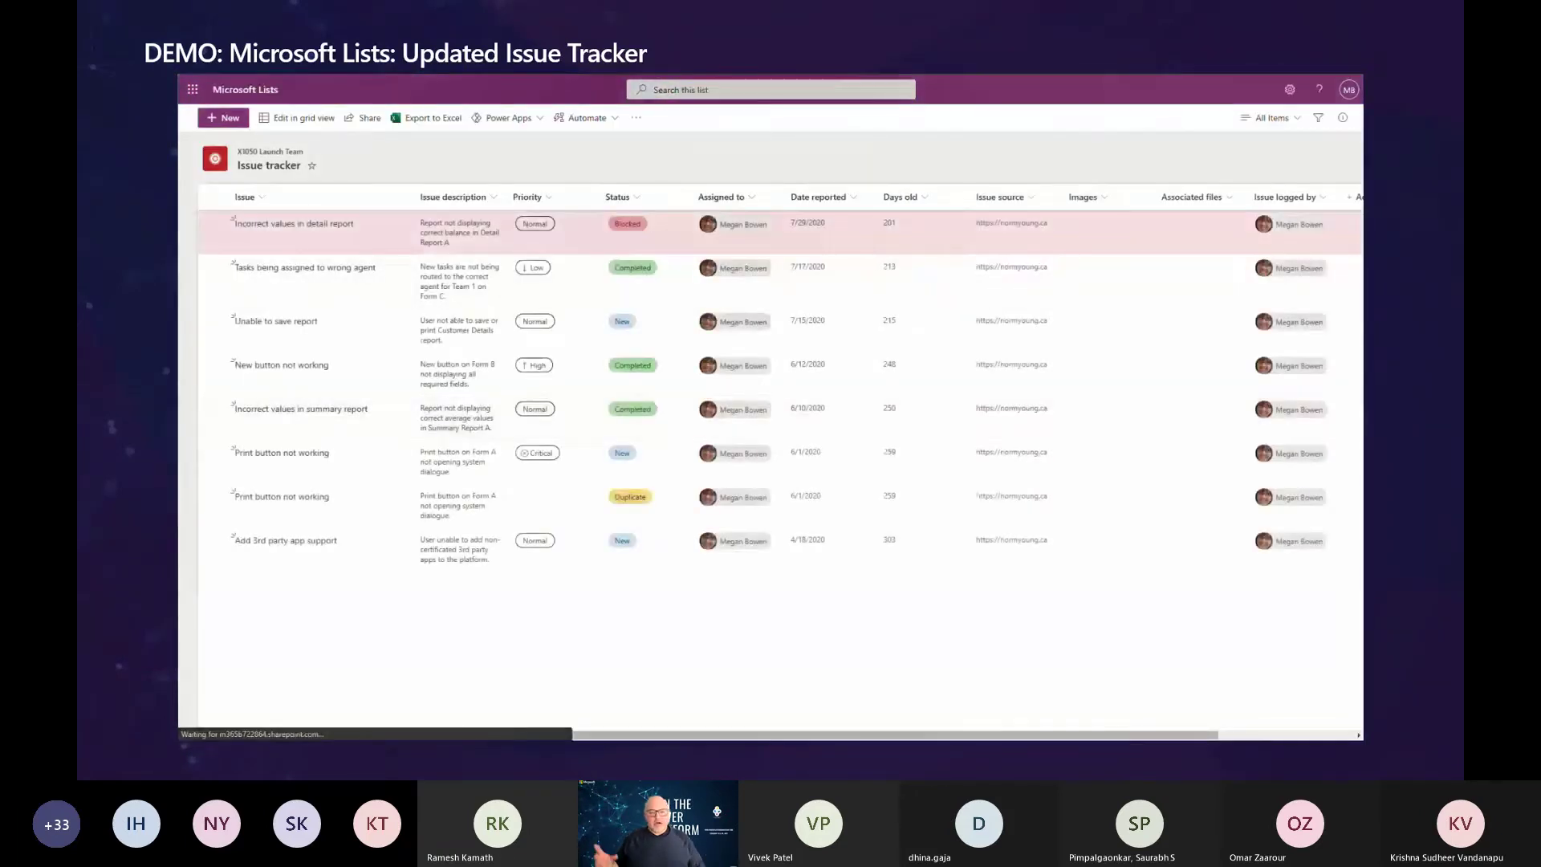
- Add a multiple-lines-of-text column named Comments at the end of the list, with appending changes to existing text enabled
left_click_drag(1111, 737, 1247, 737)
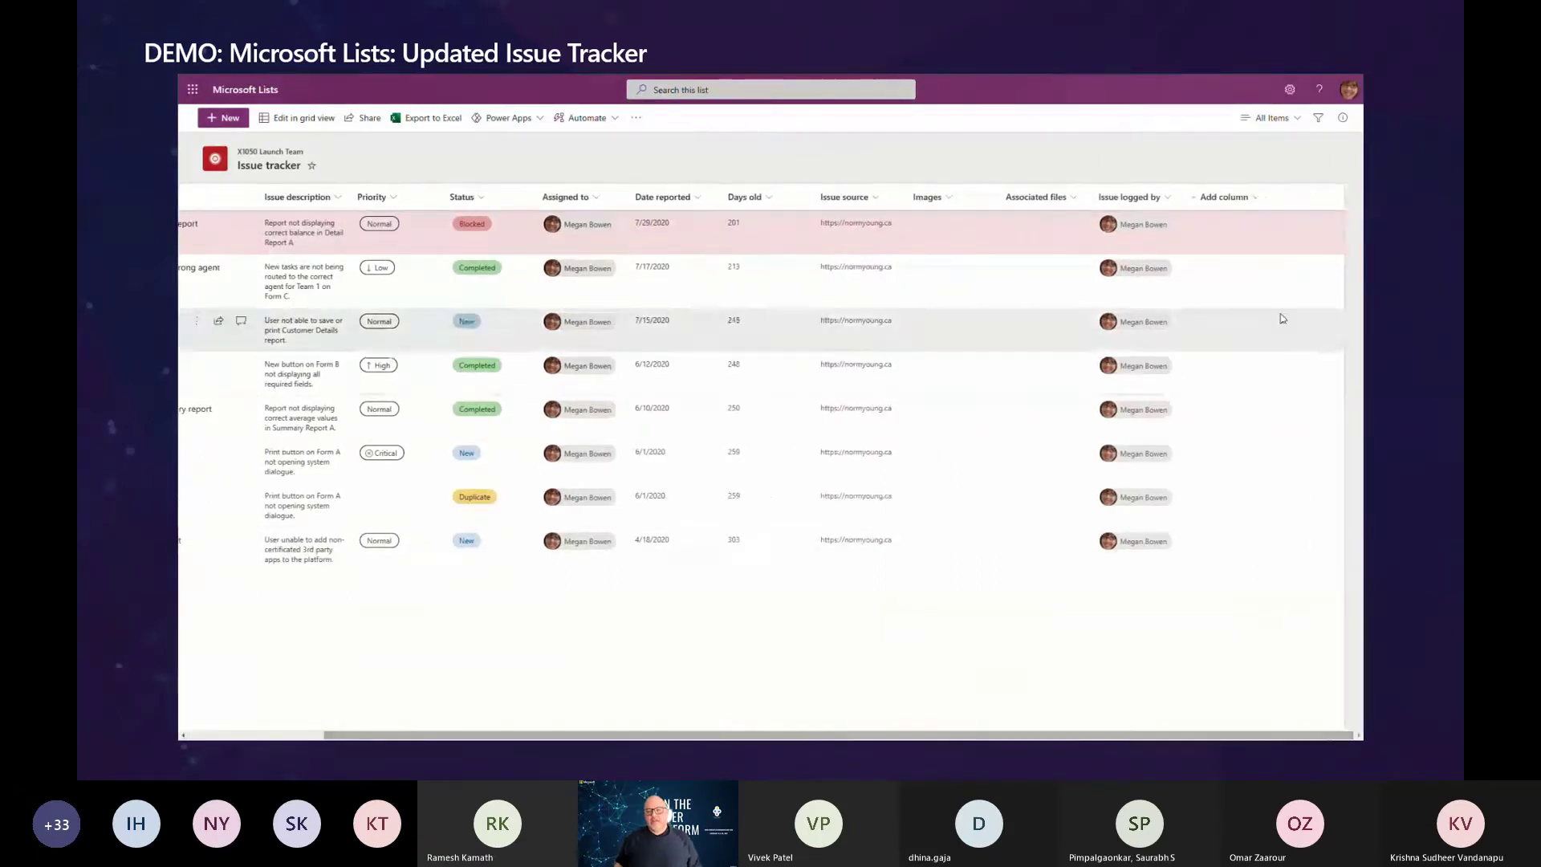
left_click(1260, 199)
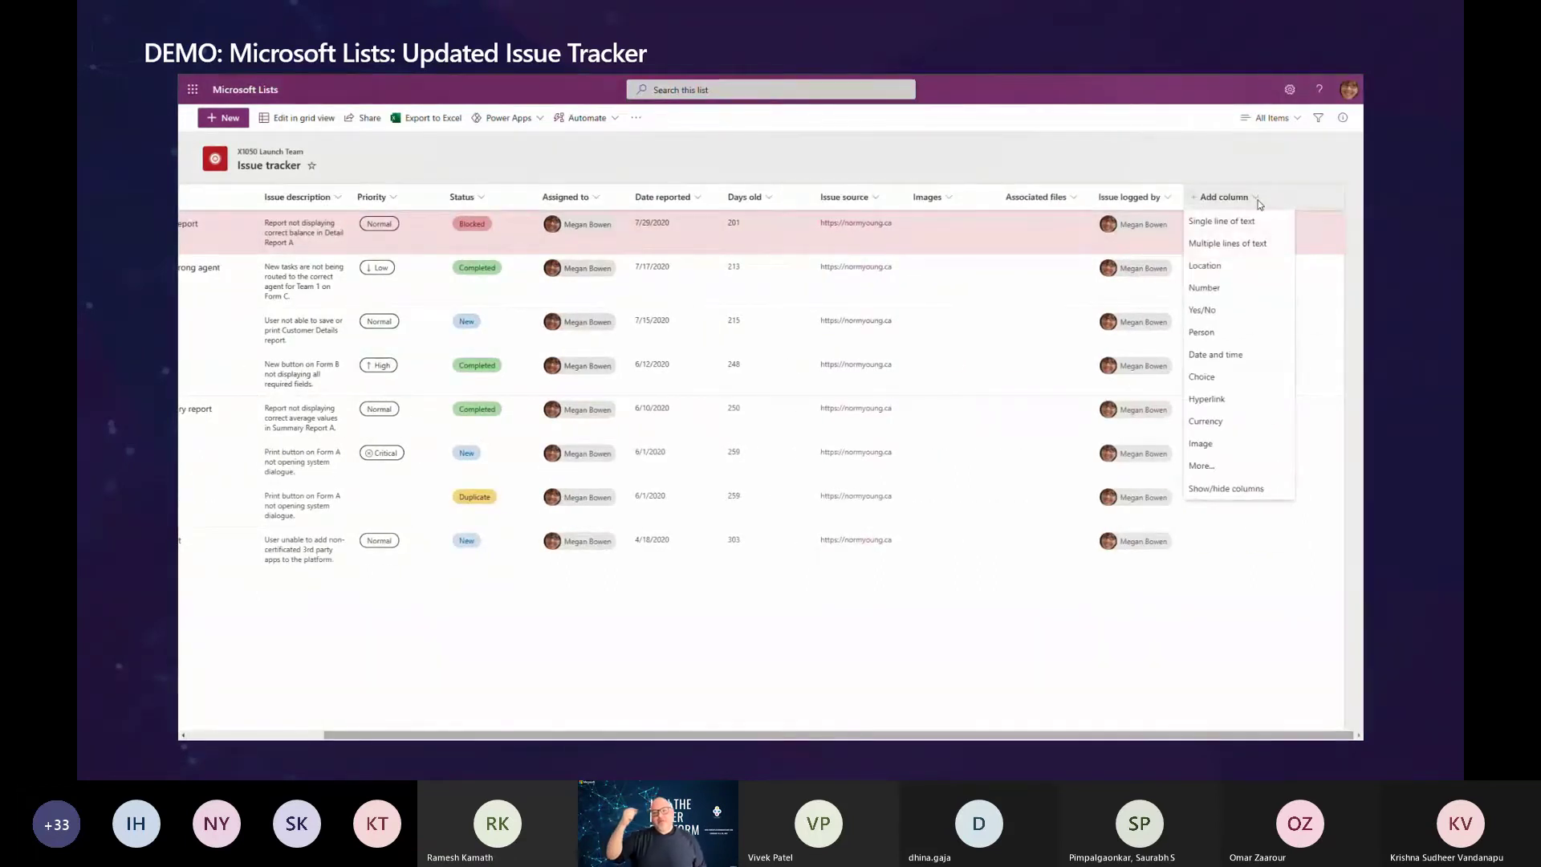
left_click(1256, 243)
type("Comments")
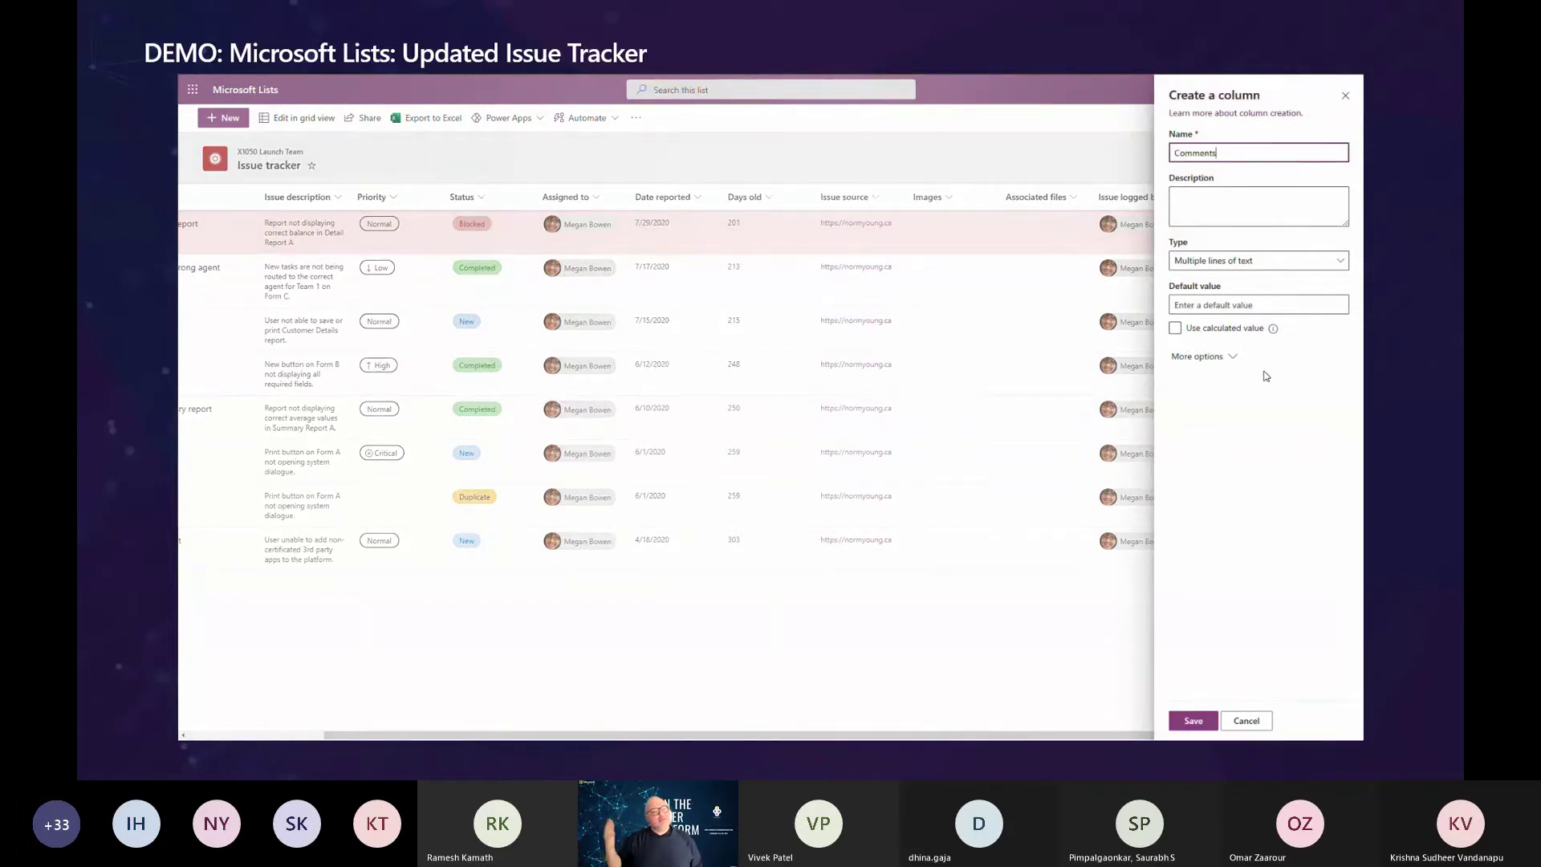
left_click(1236, 358)
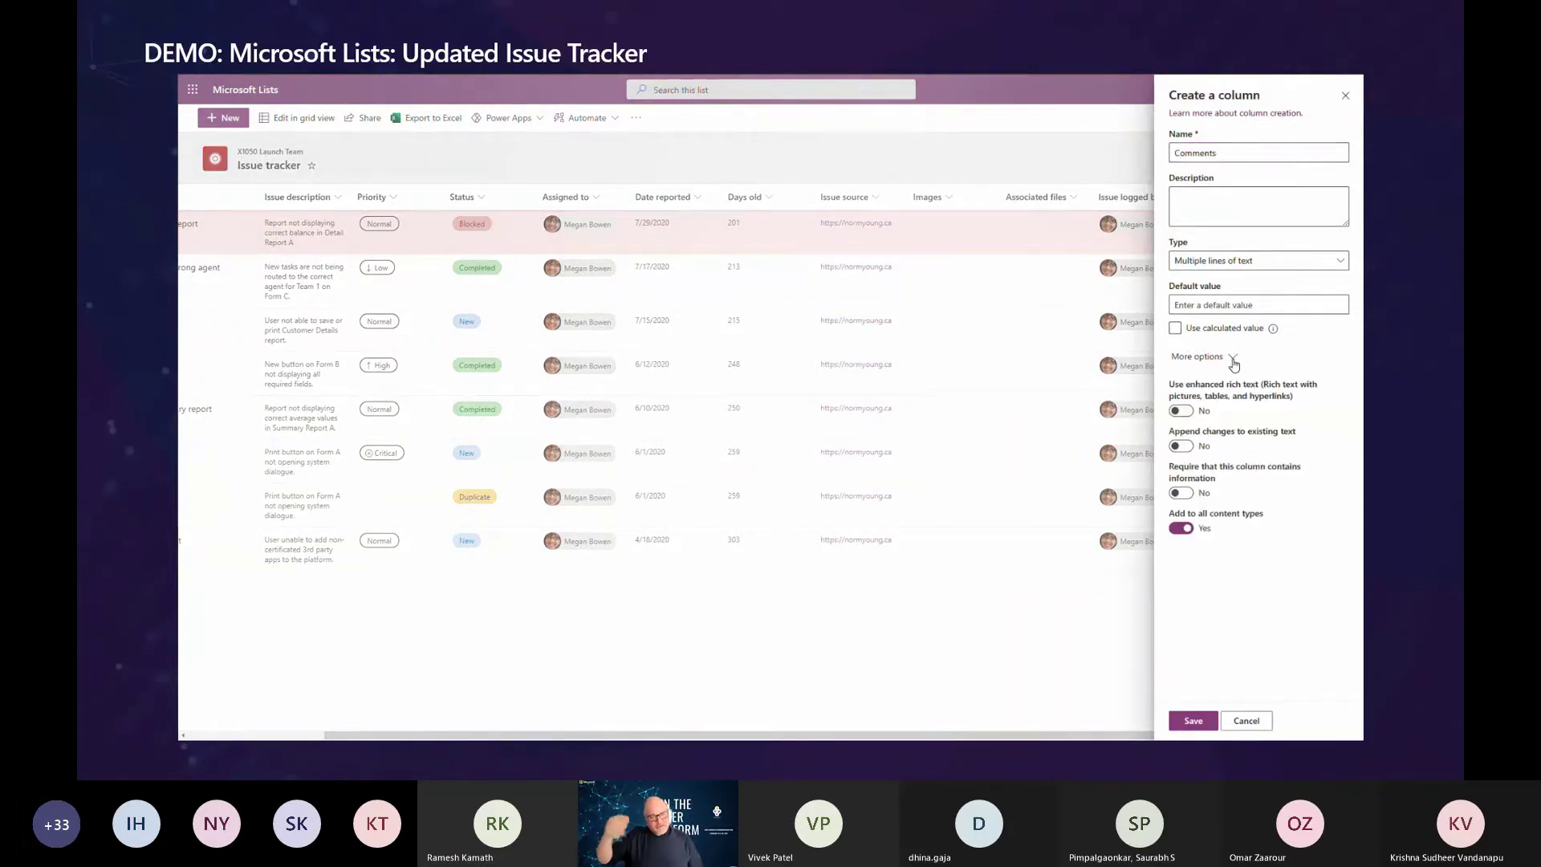
left_click(1180, 447)
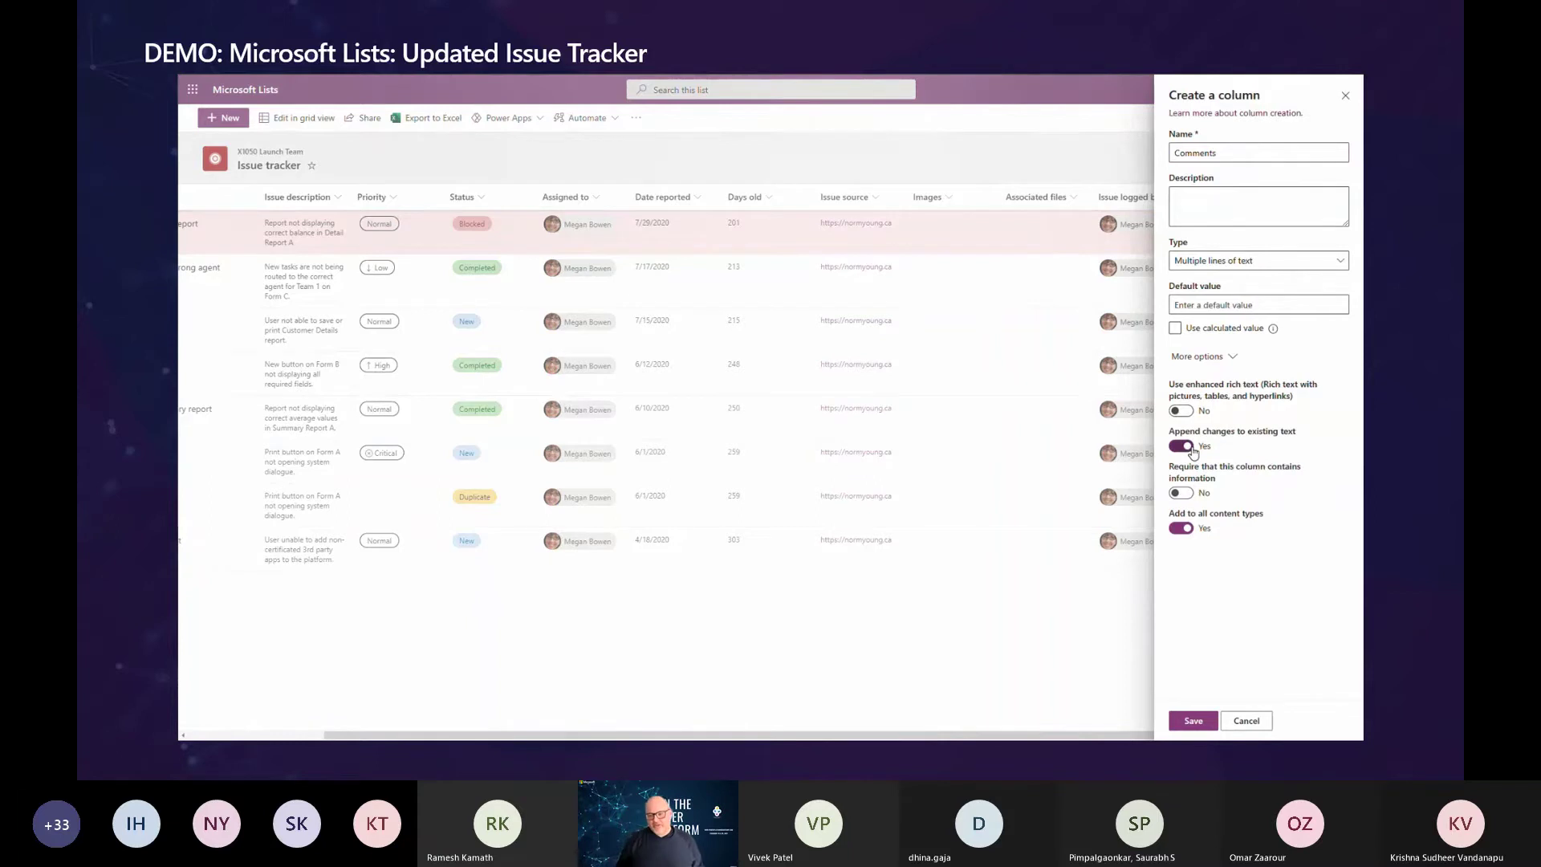
left_click(1194, 720)
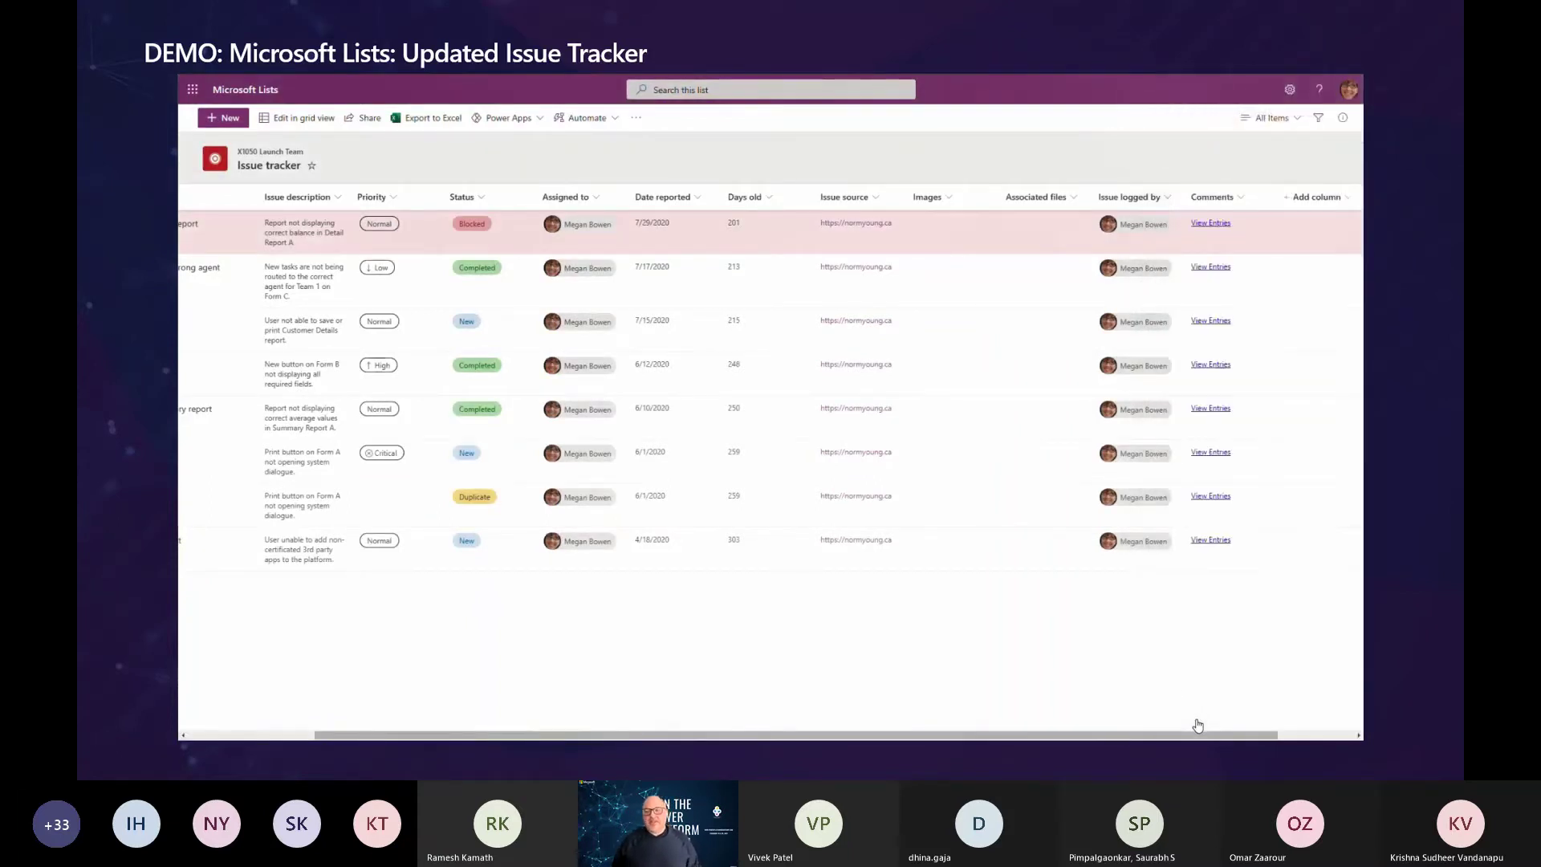
- Insert a date and time column named Due Date between the Date reported and Days old columns
left_click_drag(1156, 734, 855, 732)
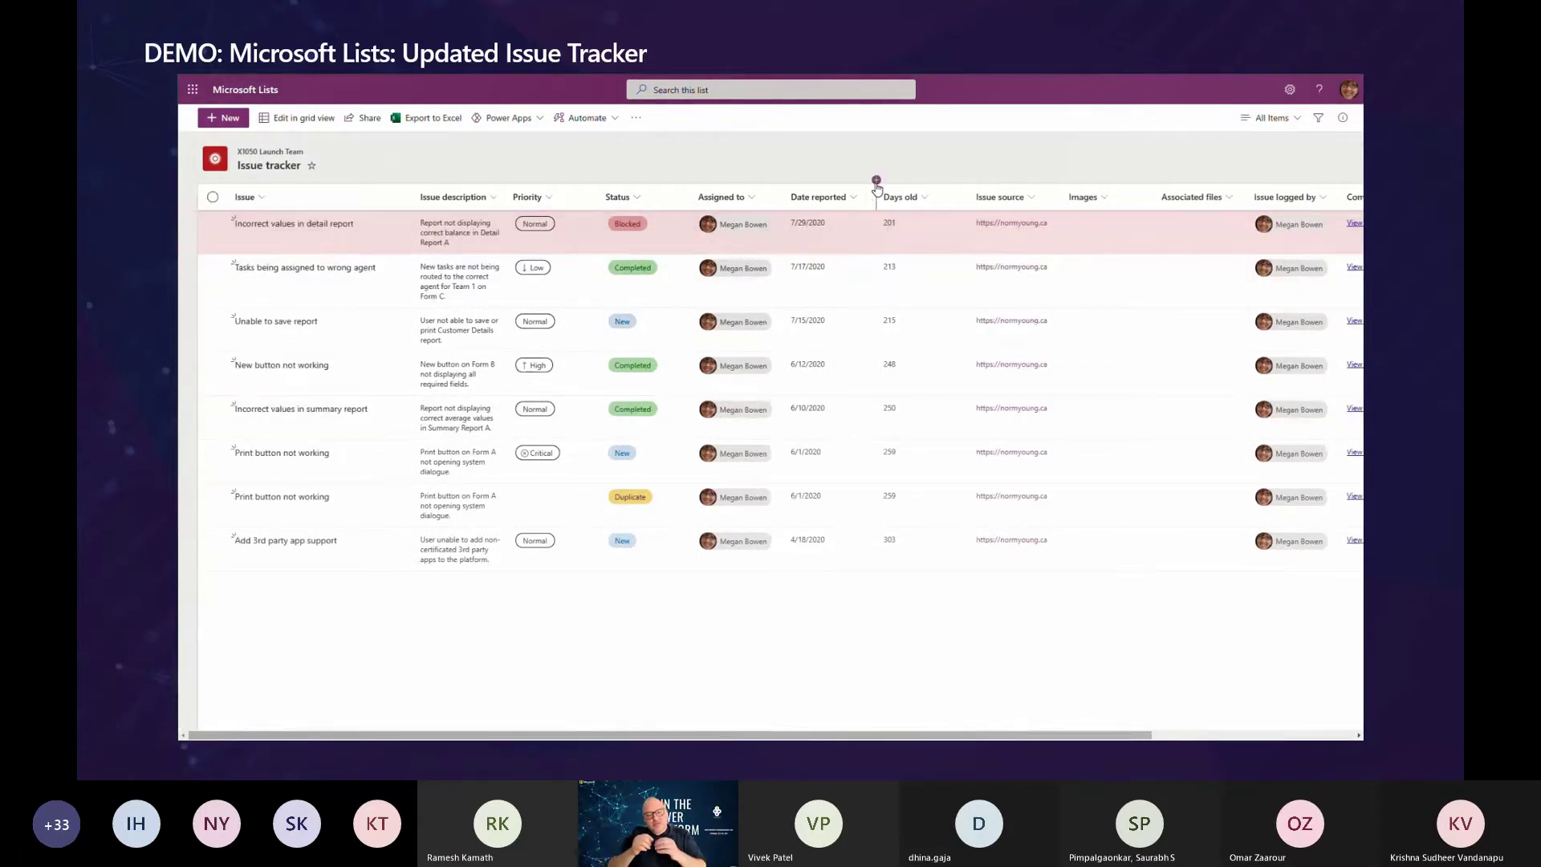
left_click(877, 180)
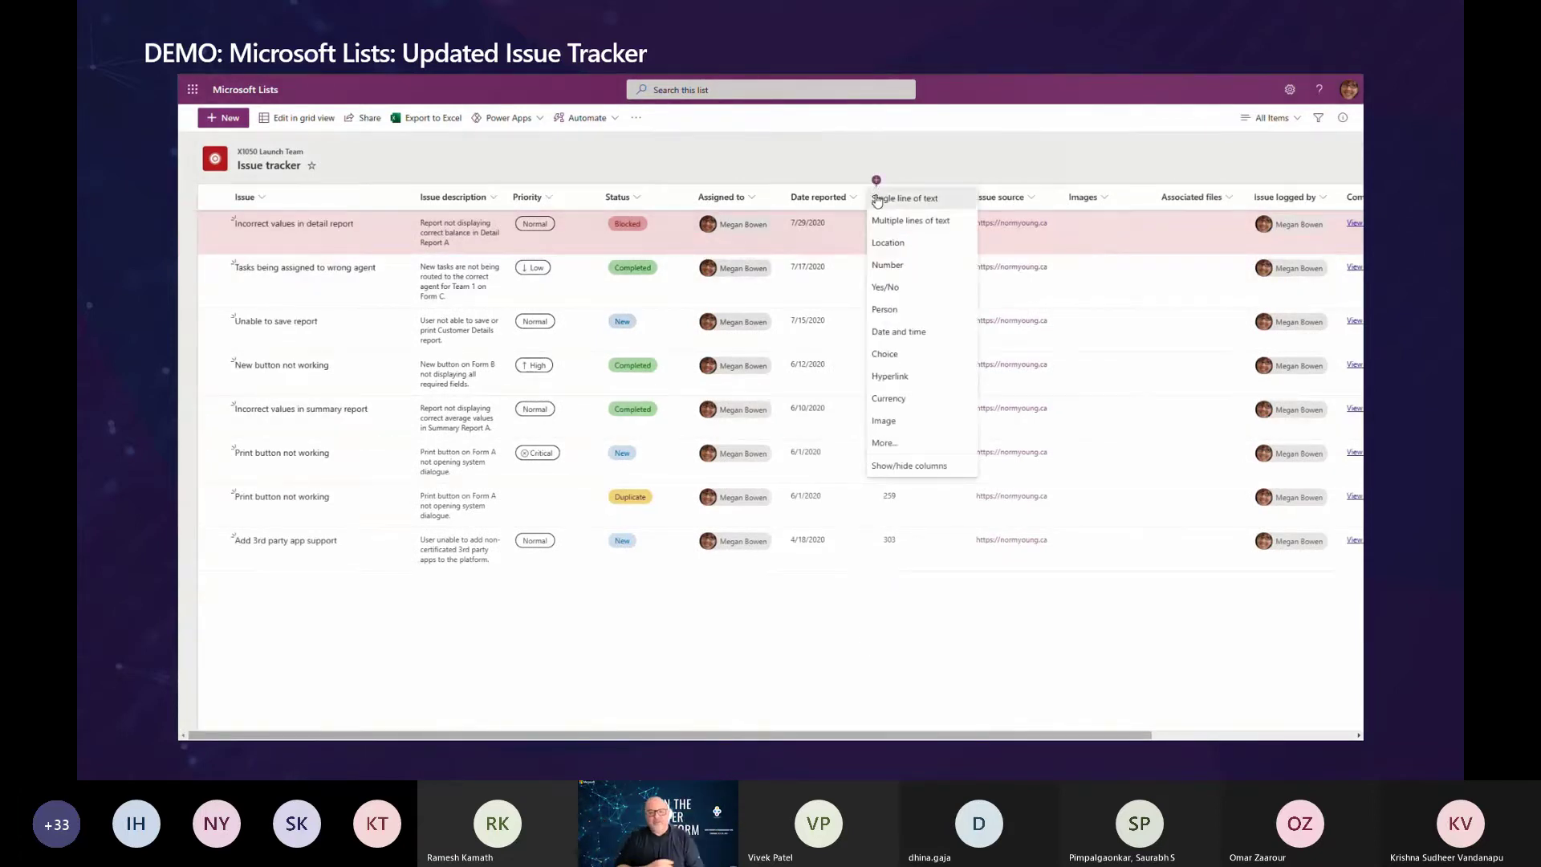
left_click(886, 341)
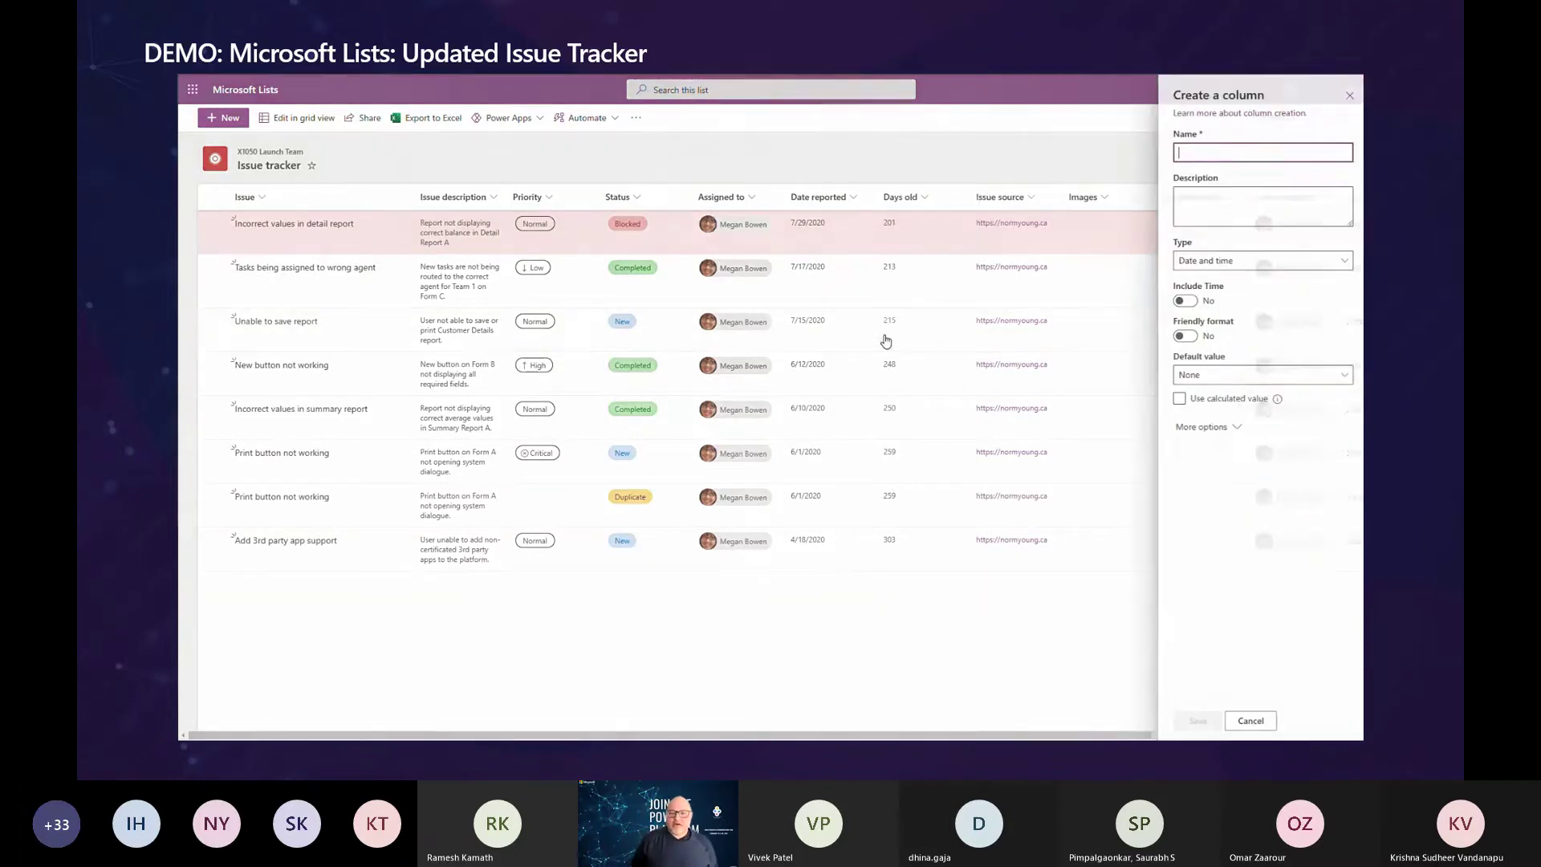
type("Due Date")
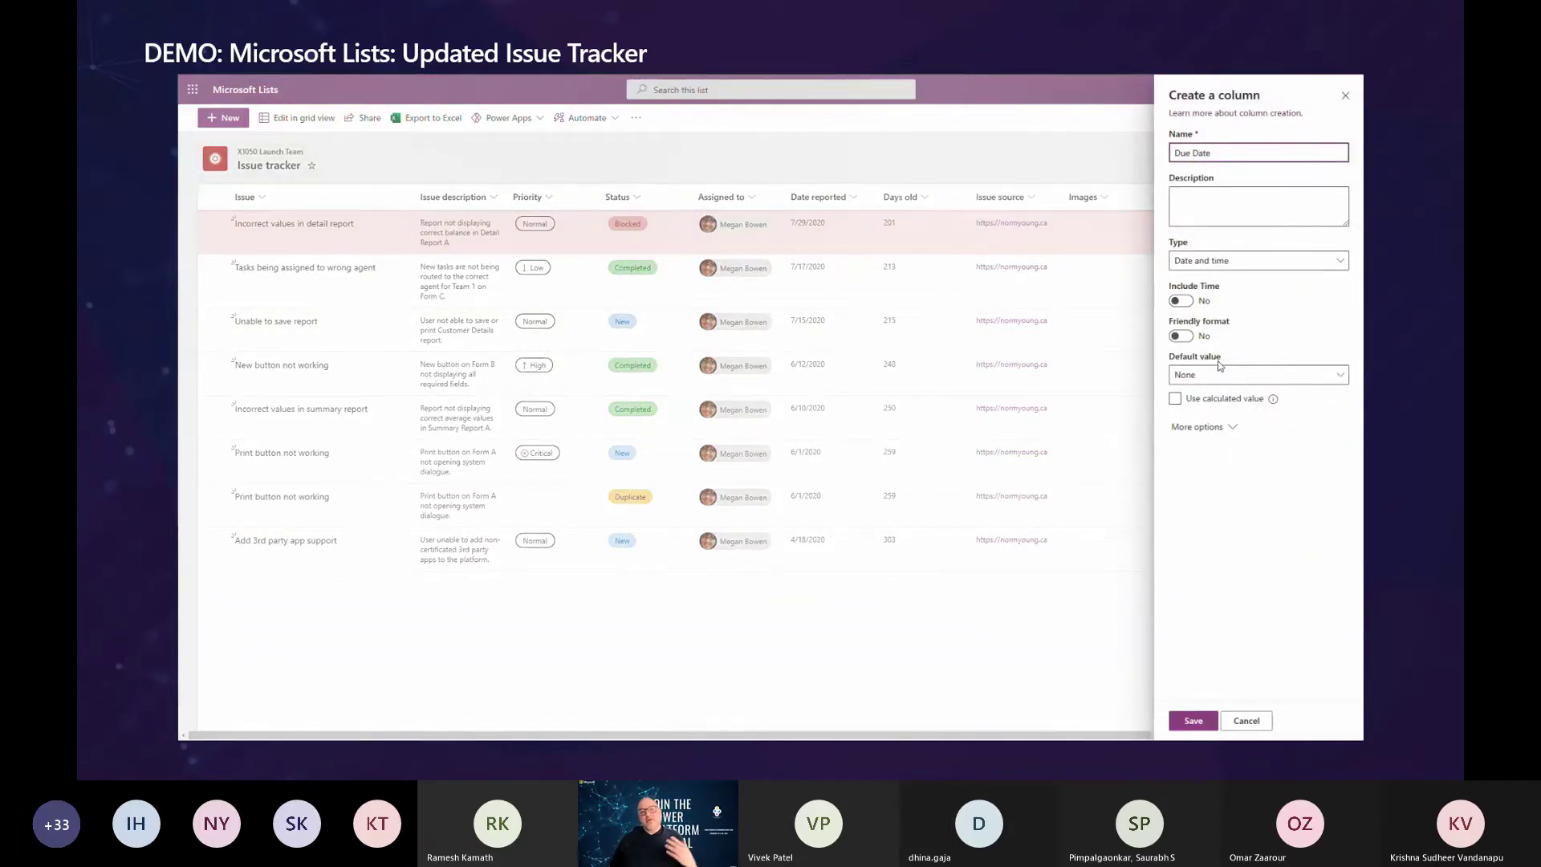
left_click(1202, 728)
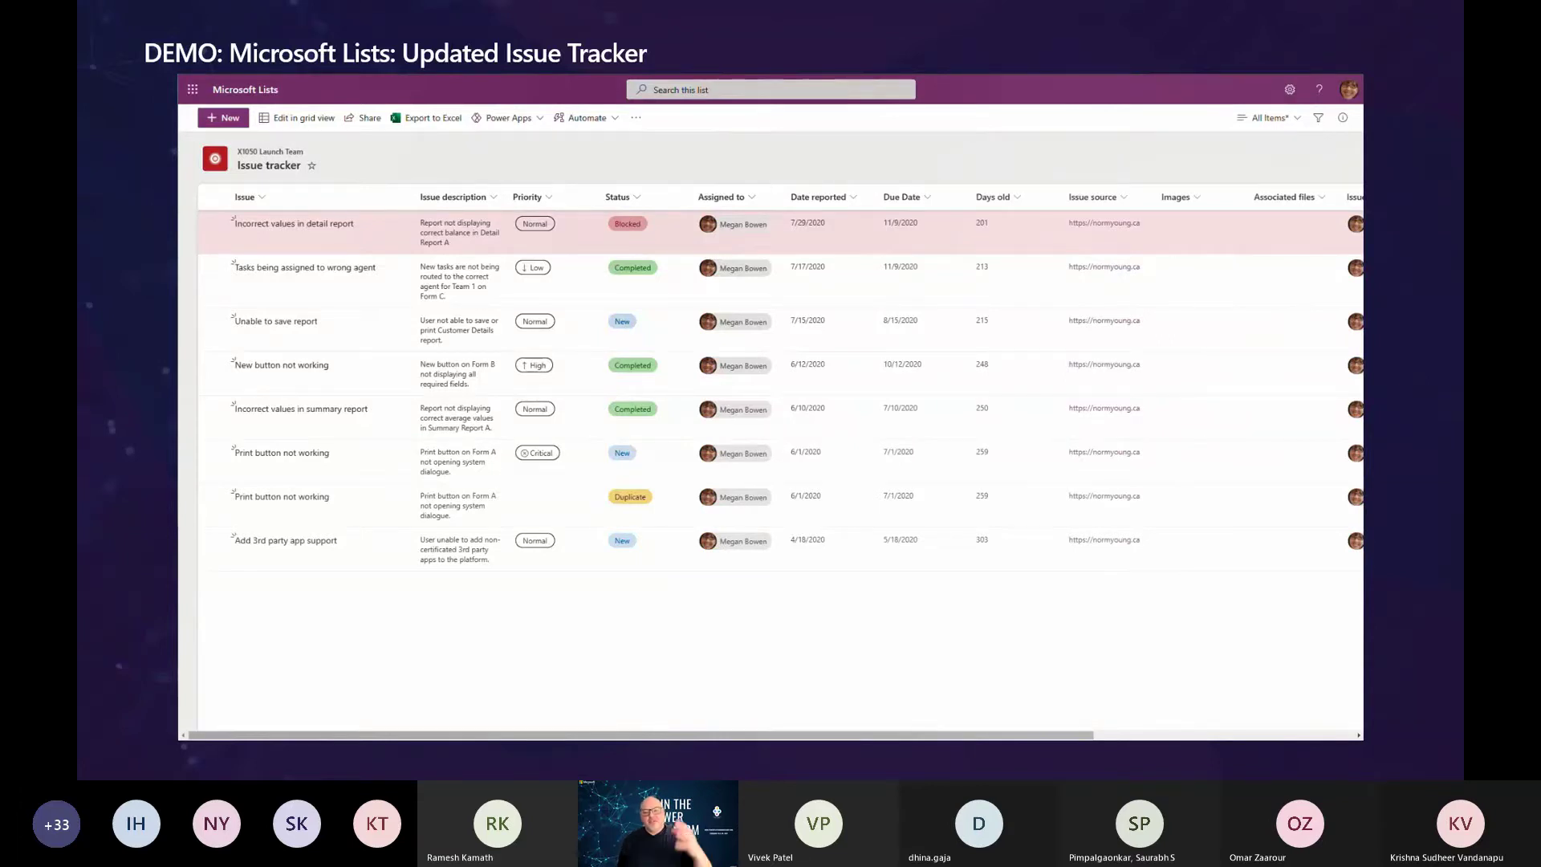
- Apply conditional formatting to the Due Date column and open its show-all-values rule for editing
left_click(928, 200)
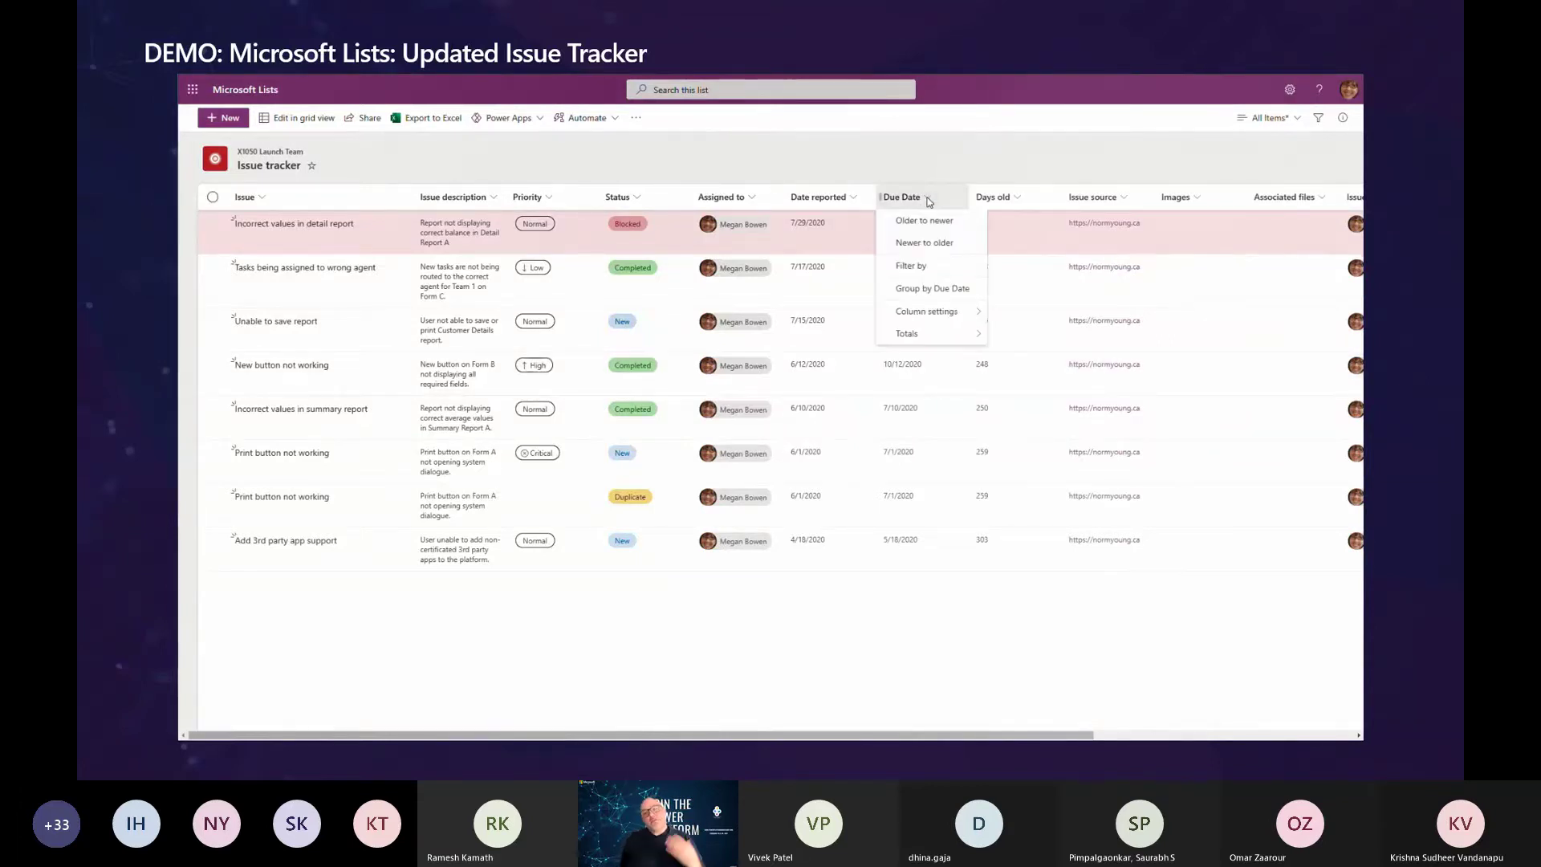
mouse_move(934, 312)
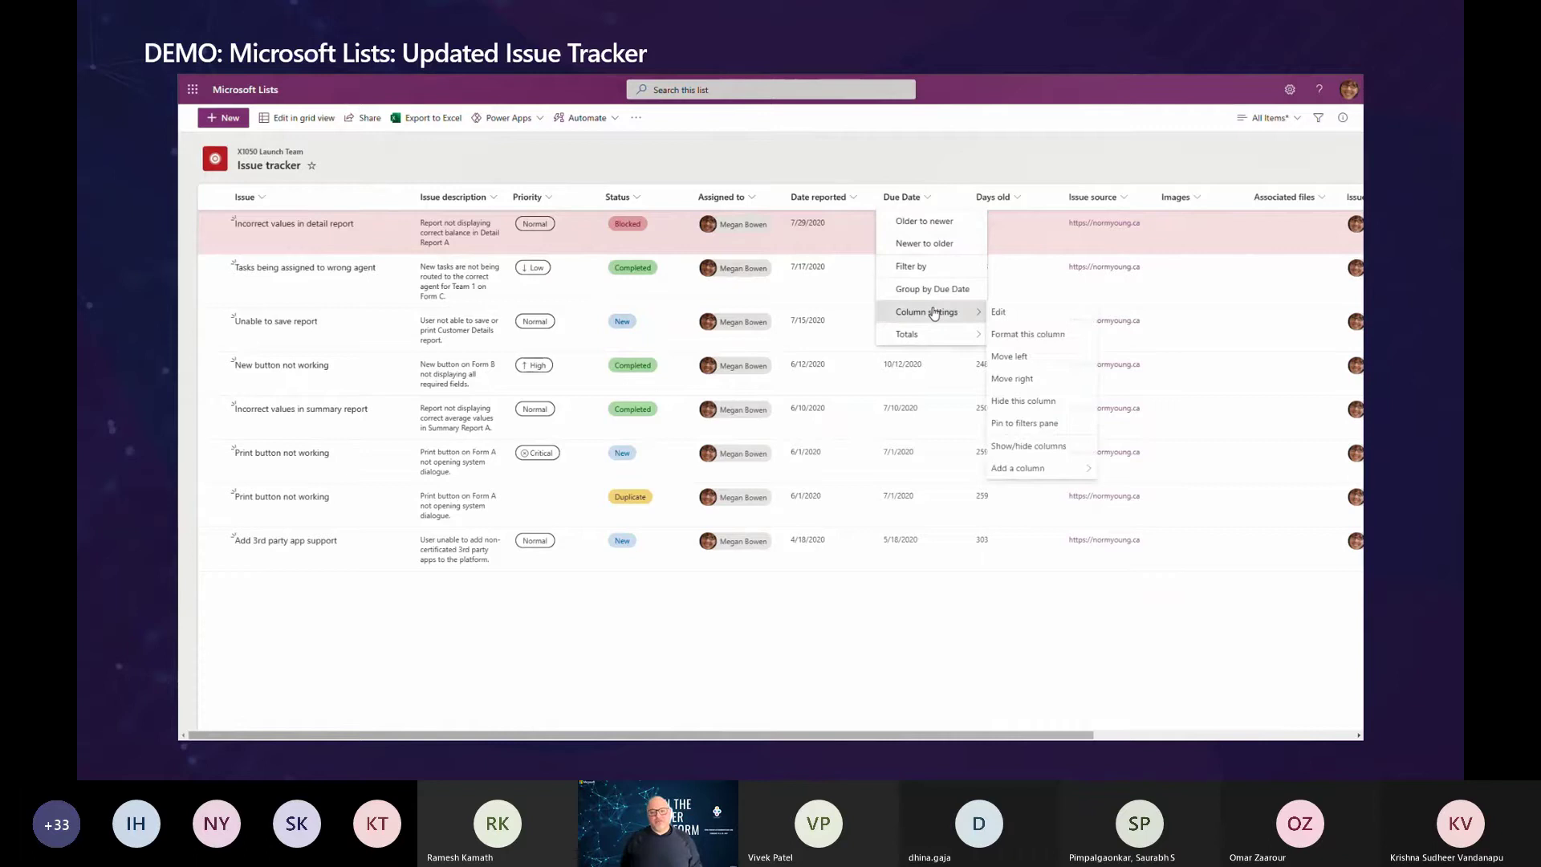
left_click(1044, 334)
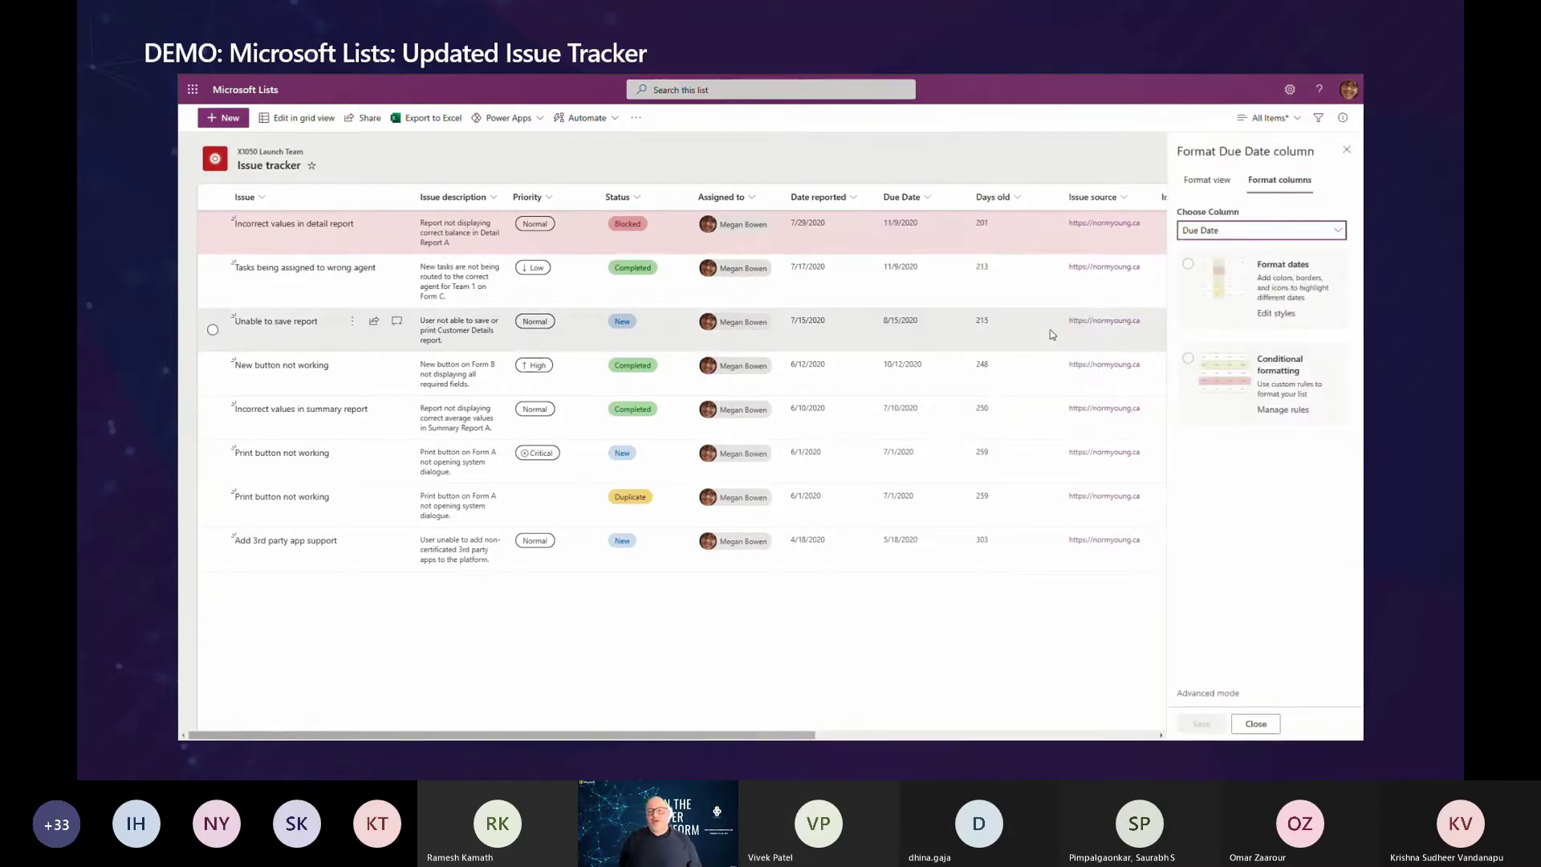
left_click(1191, 365)
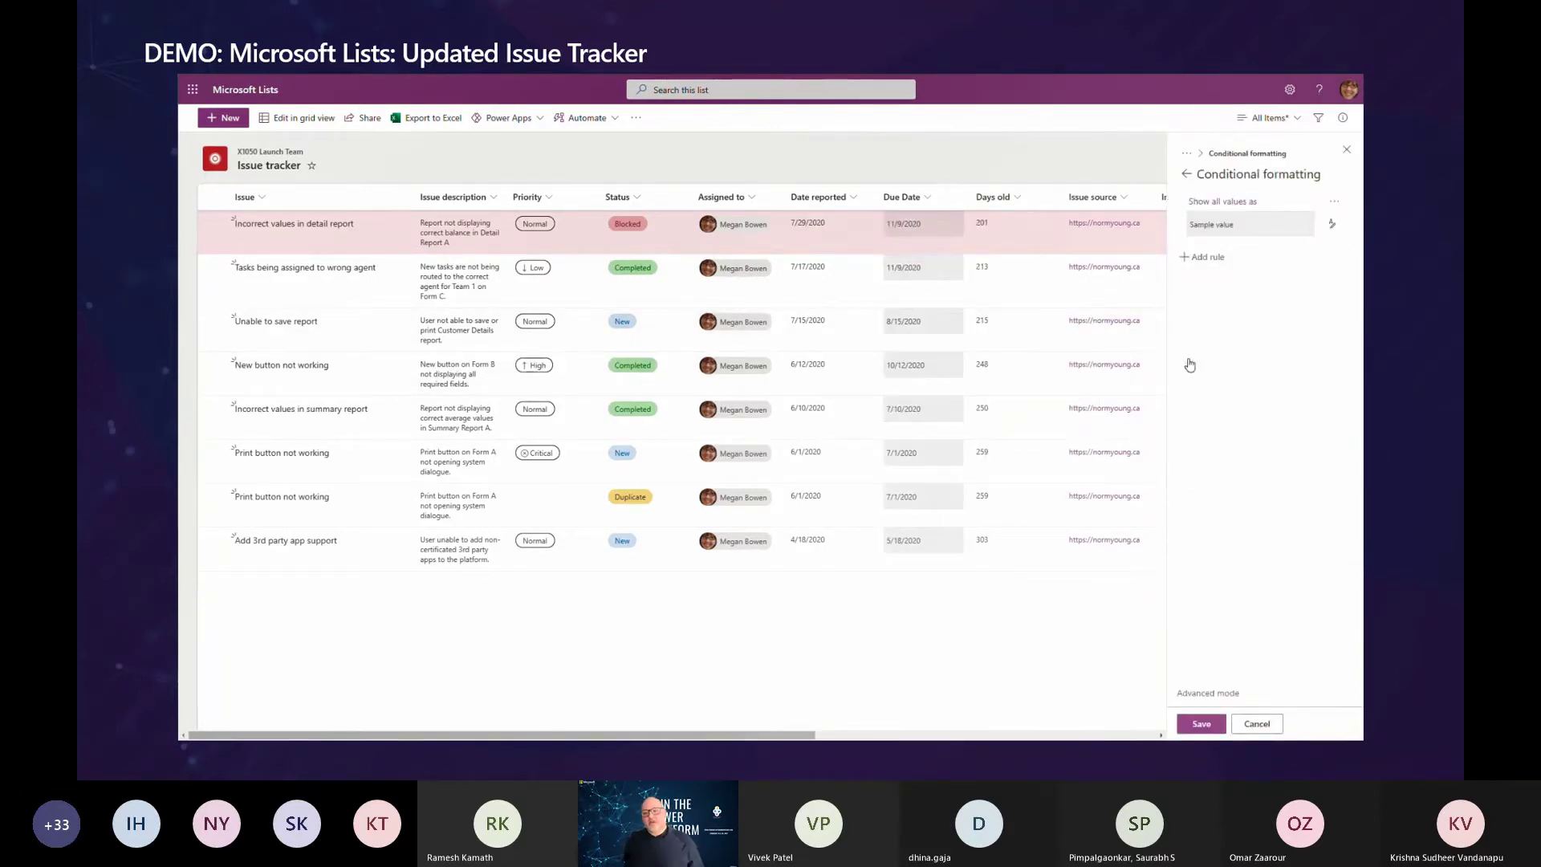
left_click(1334, 202)
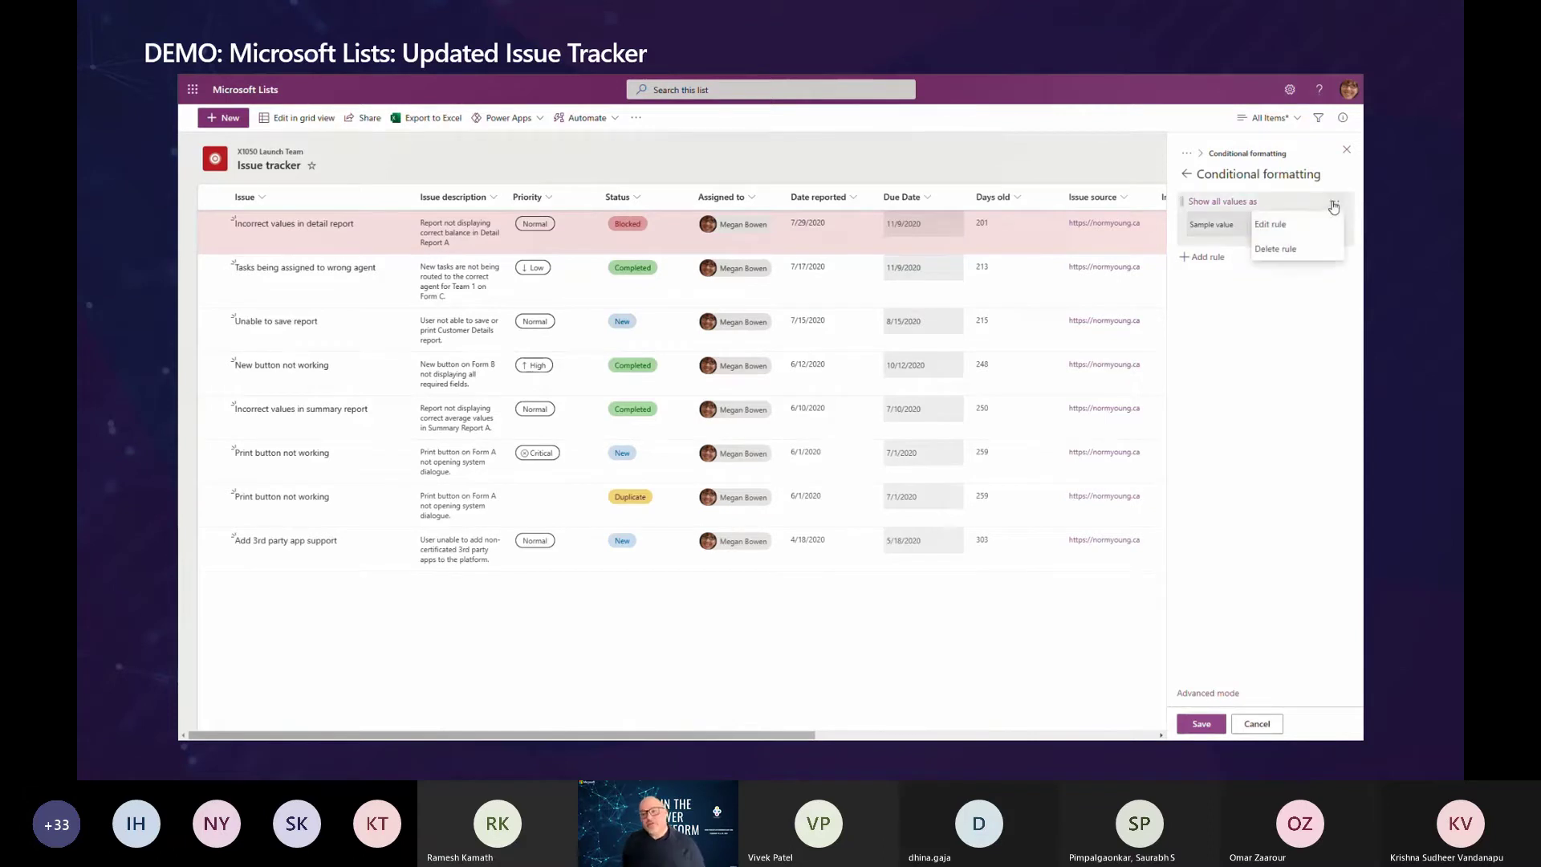
left_click(1307, 225)
- Set the rule's first condition to Due Date is after Today (relative)
left_click(1337, 222)
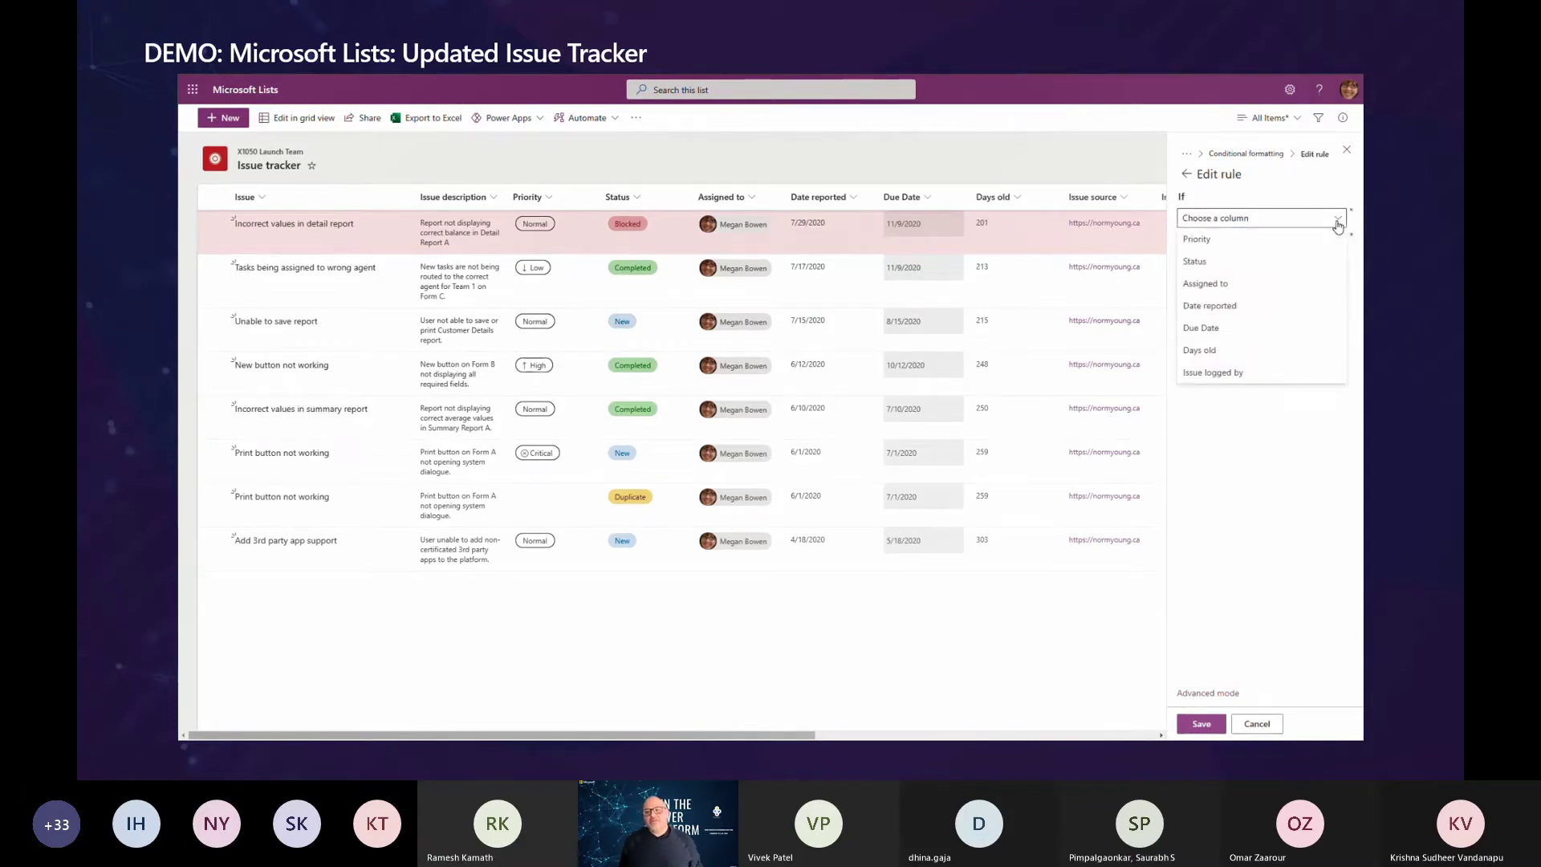
left_click(1277, 343)
left_click(1339, 246)
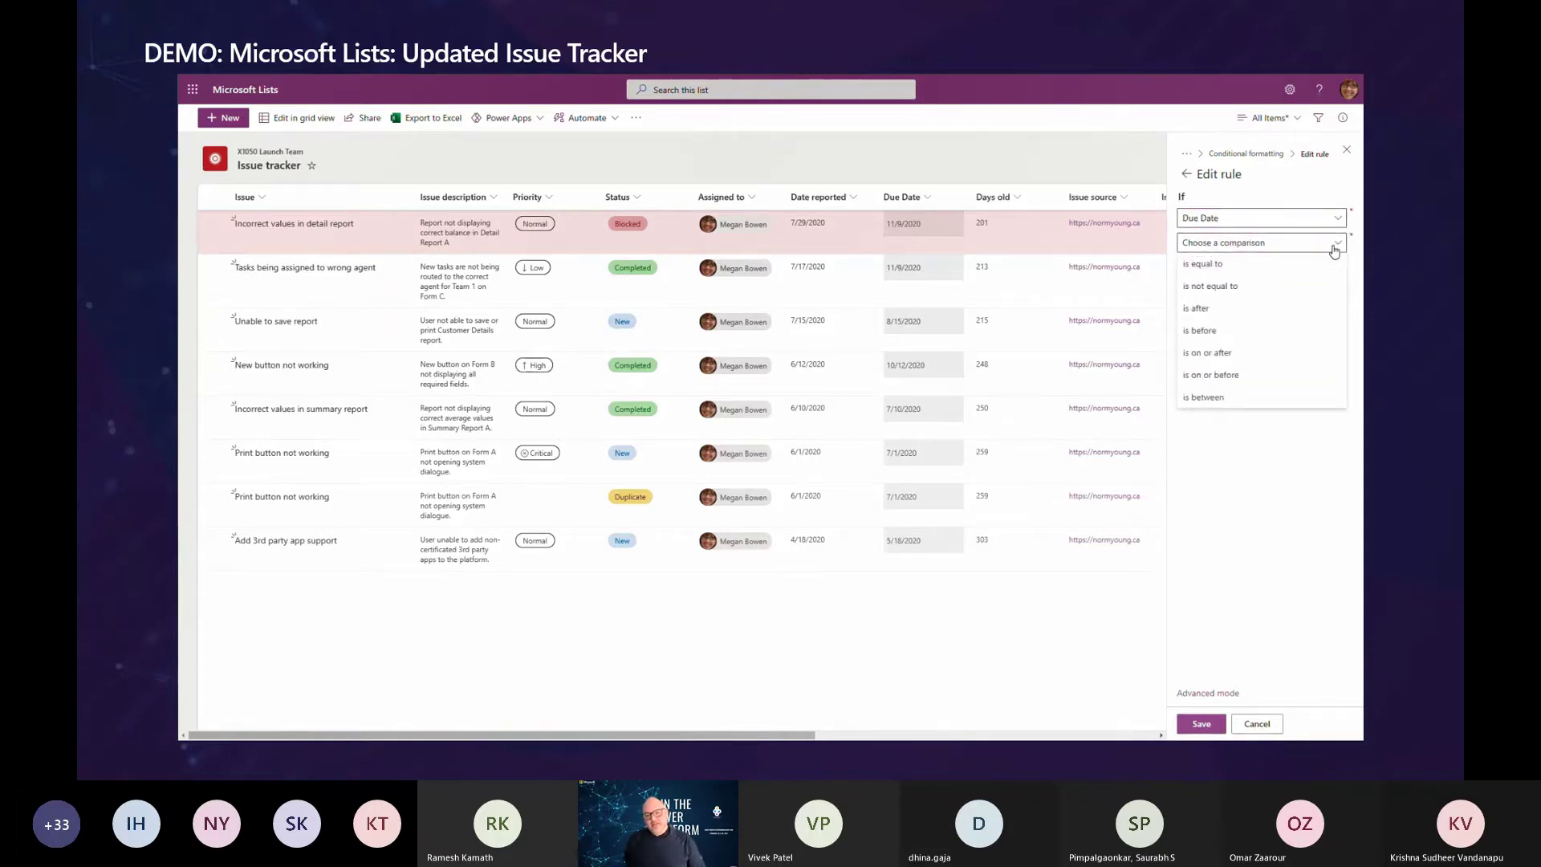
left_click(1272, 309)
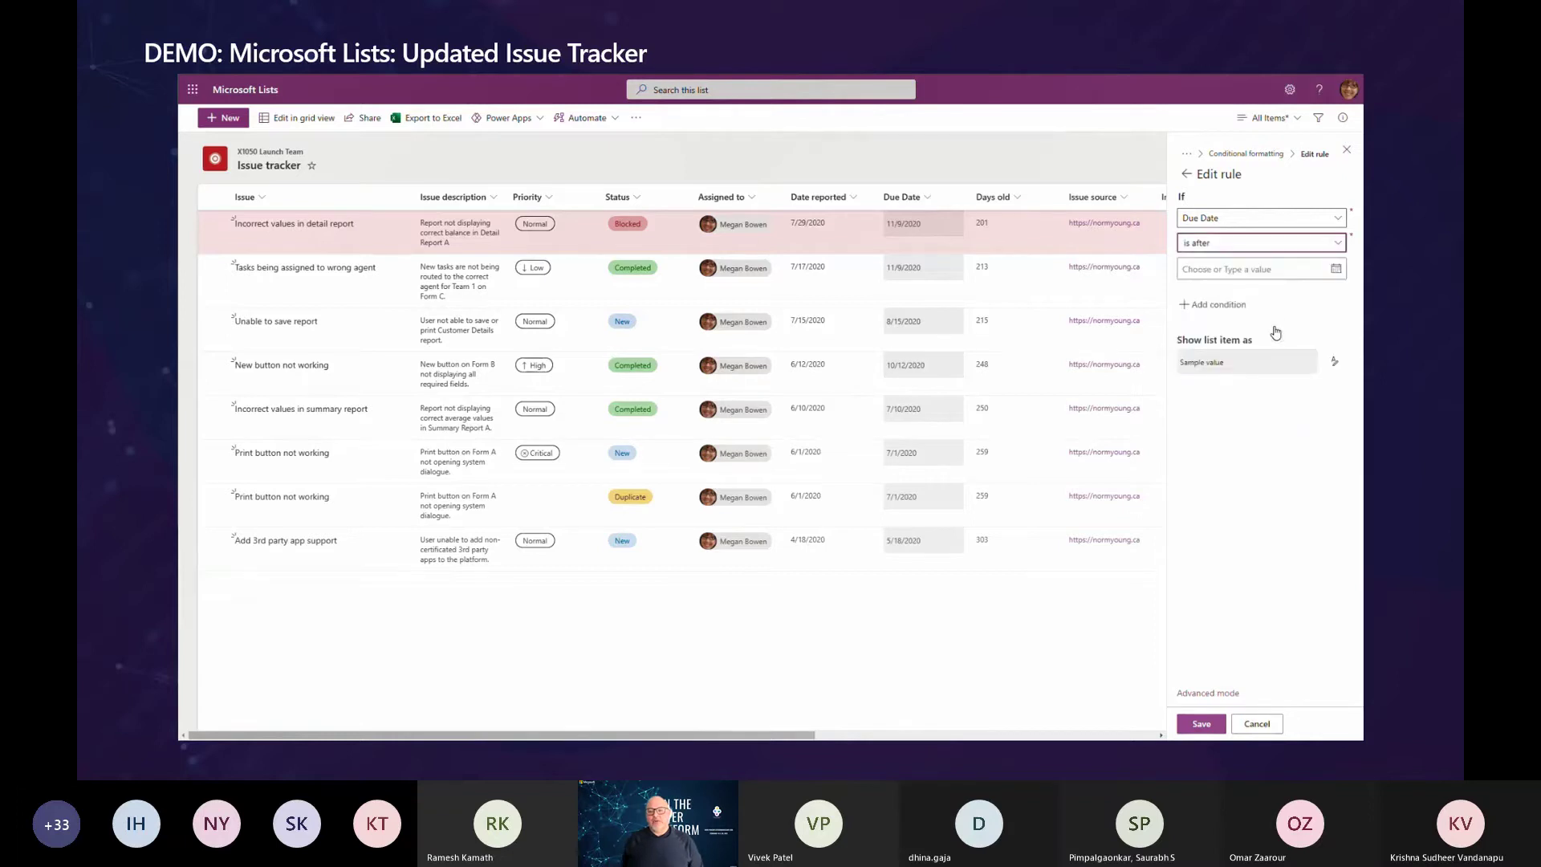
left_click(1333, 268)
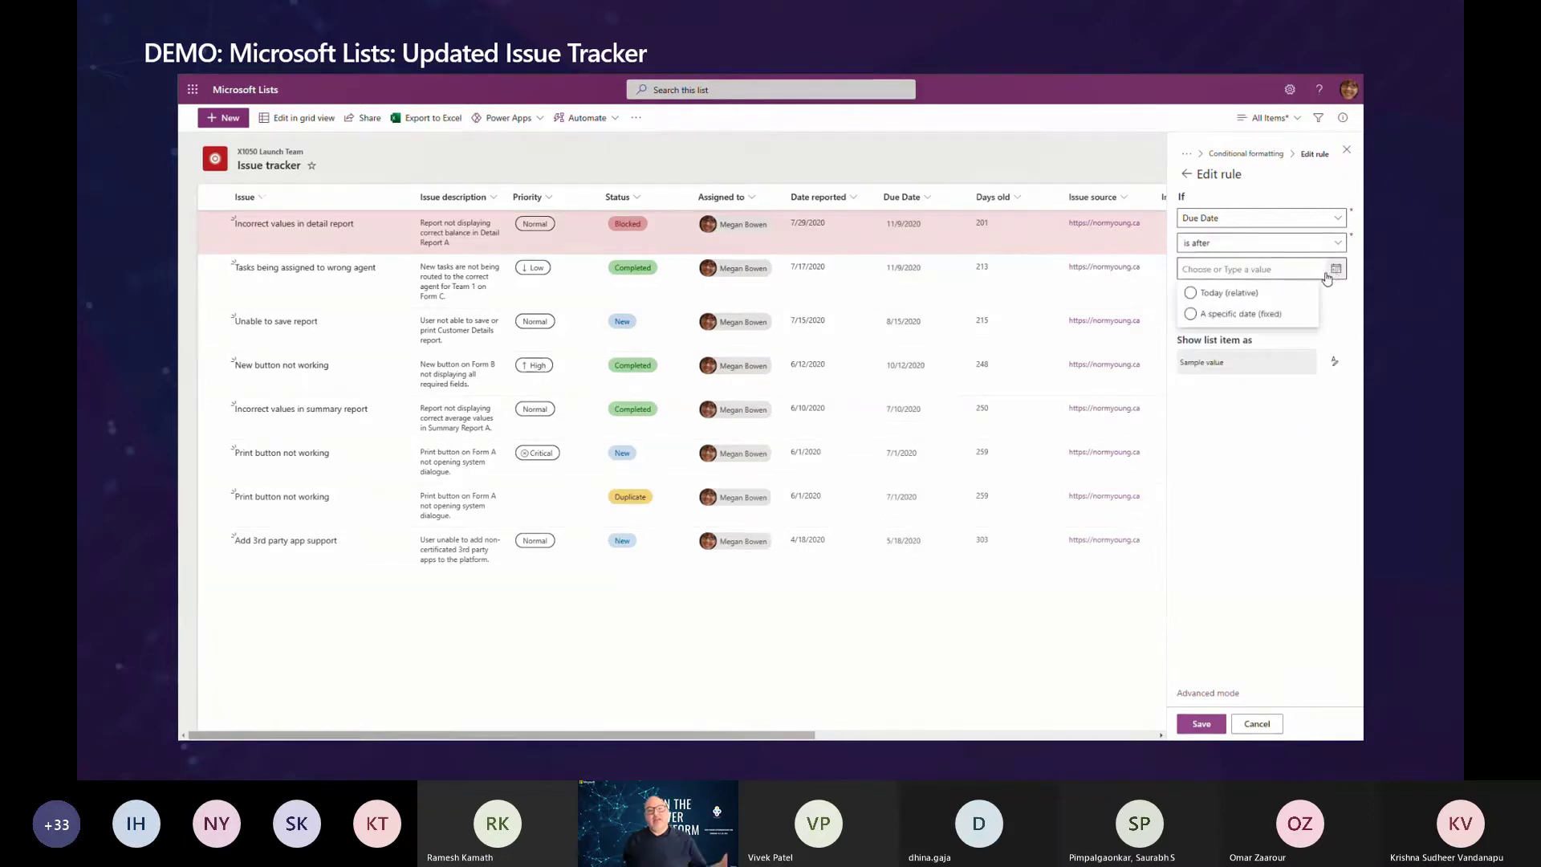
left_click(1232, 297)
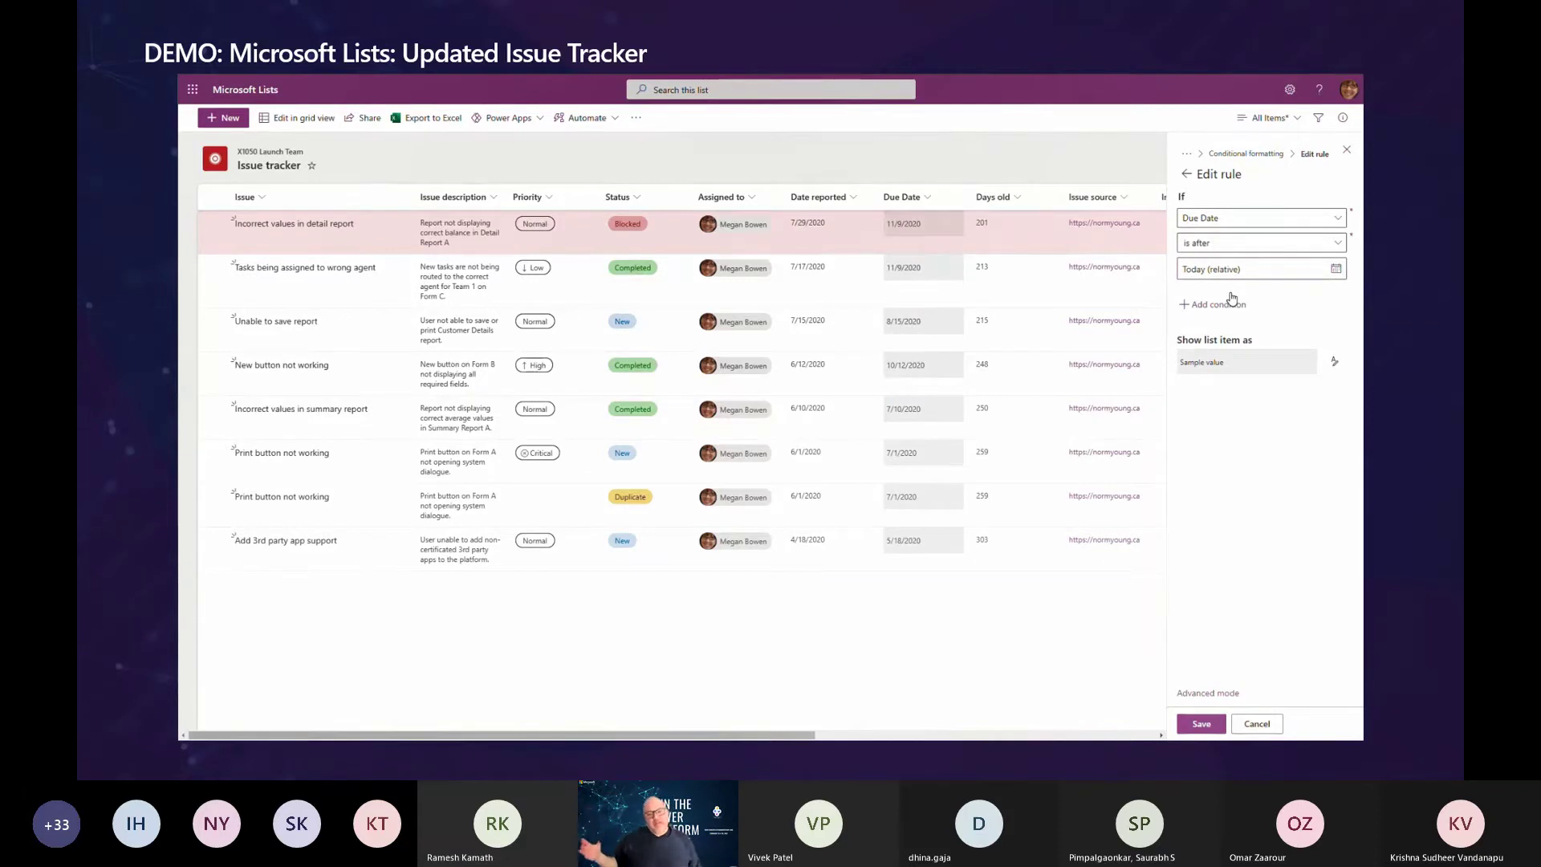
- Add an And condition to the rule requiring that Status is not equal to Completed
left_click(1220, 304)
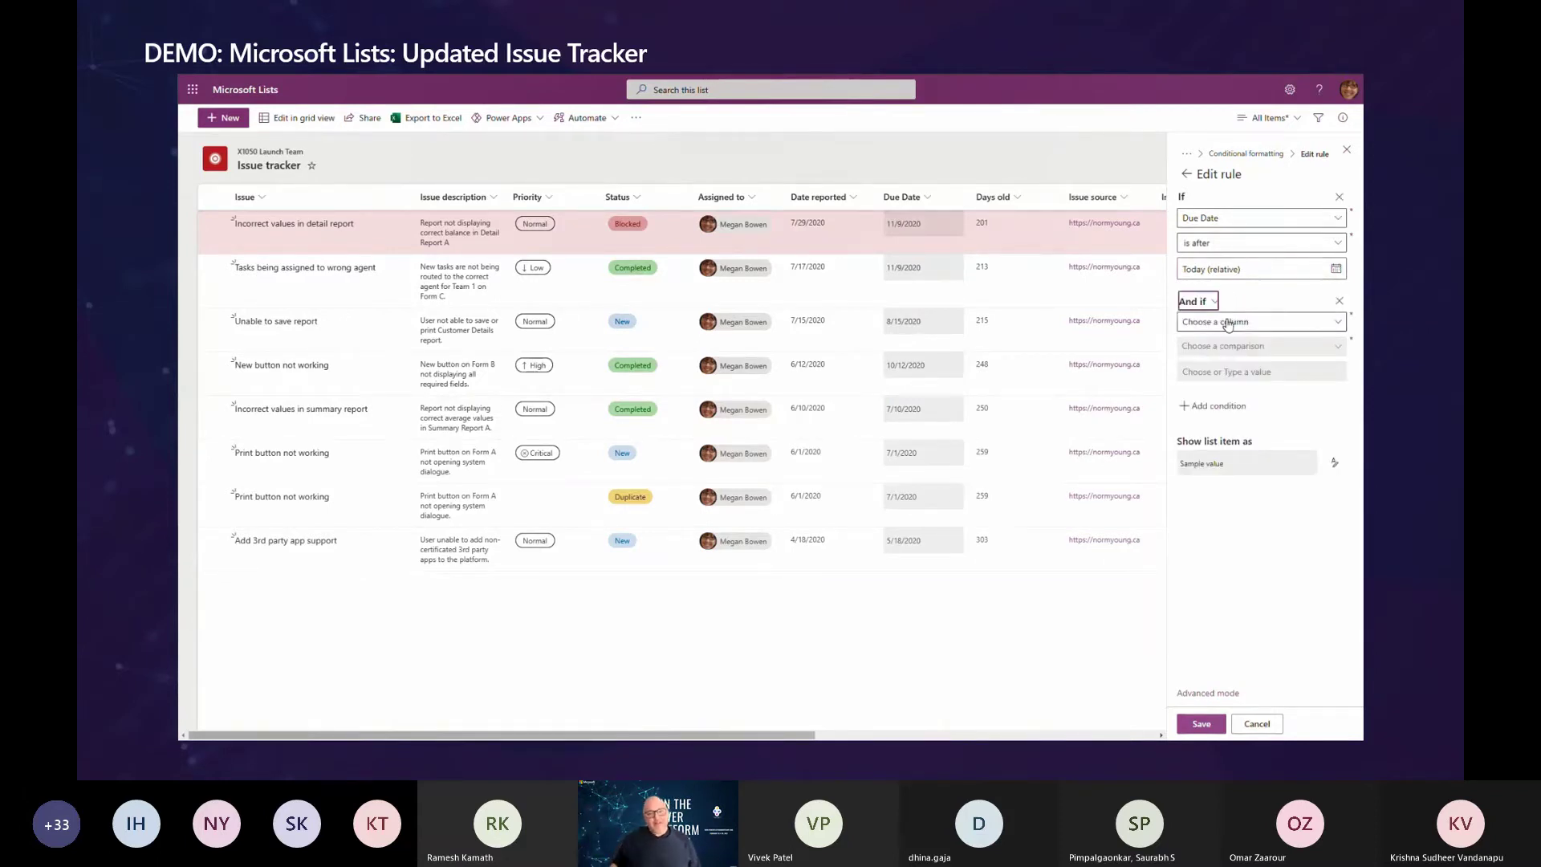
left_click(1227, 322)
left_click(1219, 365)
left_click(1243, 353)
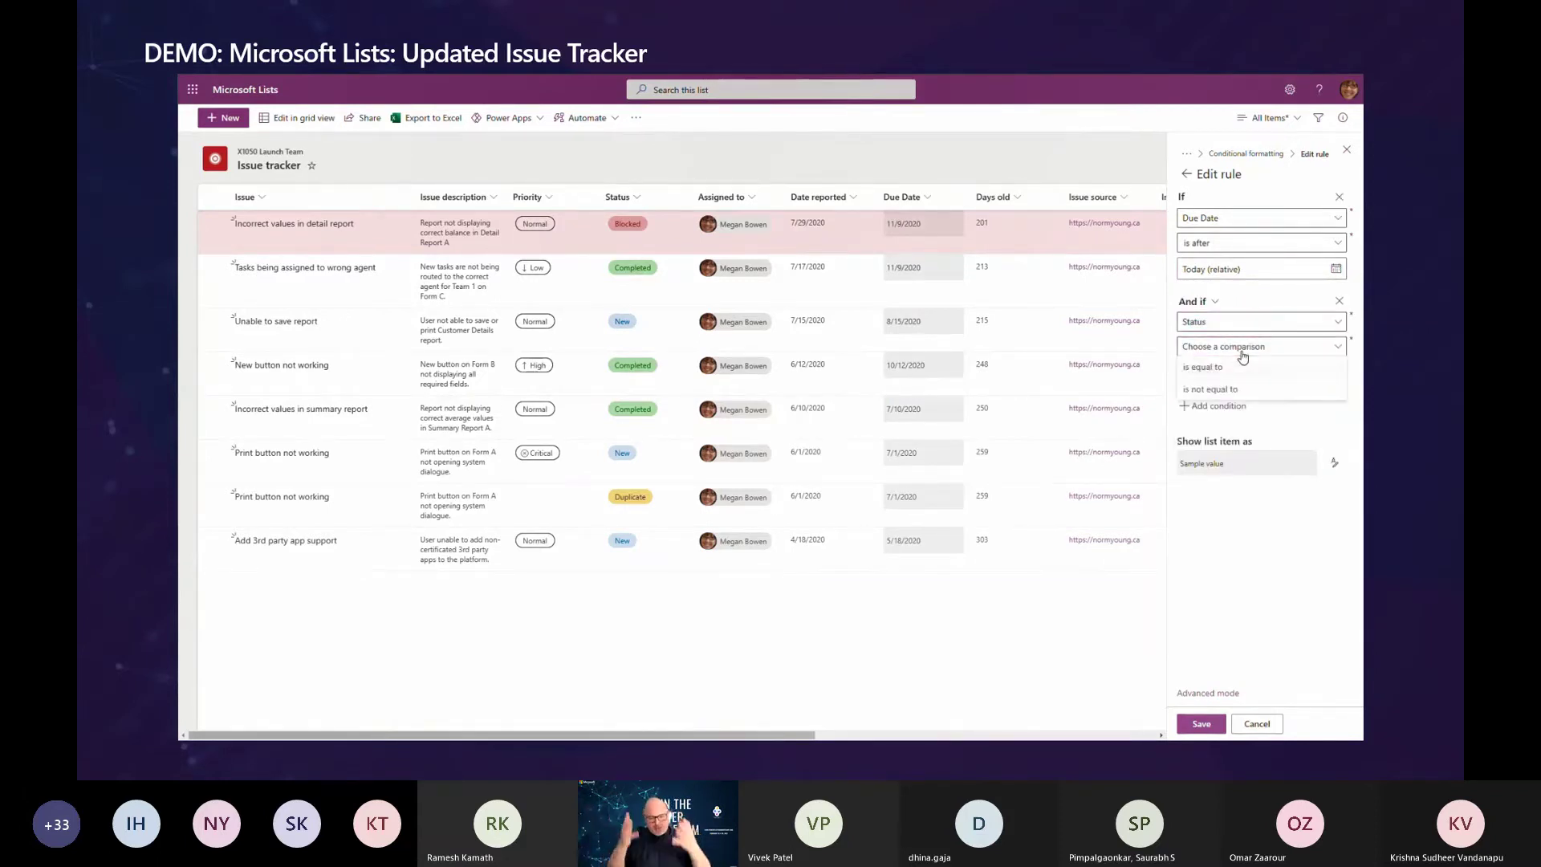
left_click(1244, 388)
left_click(1246, 373)
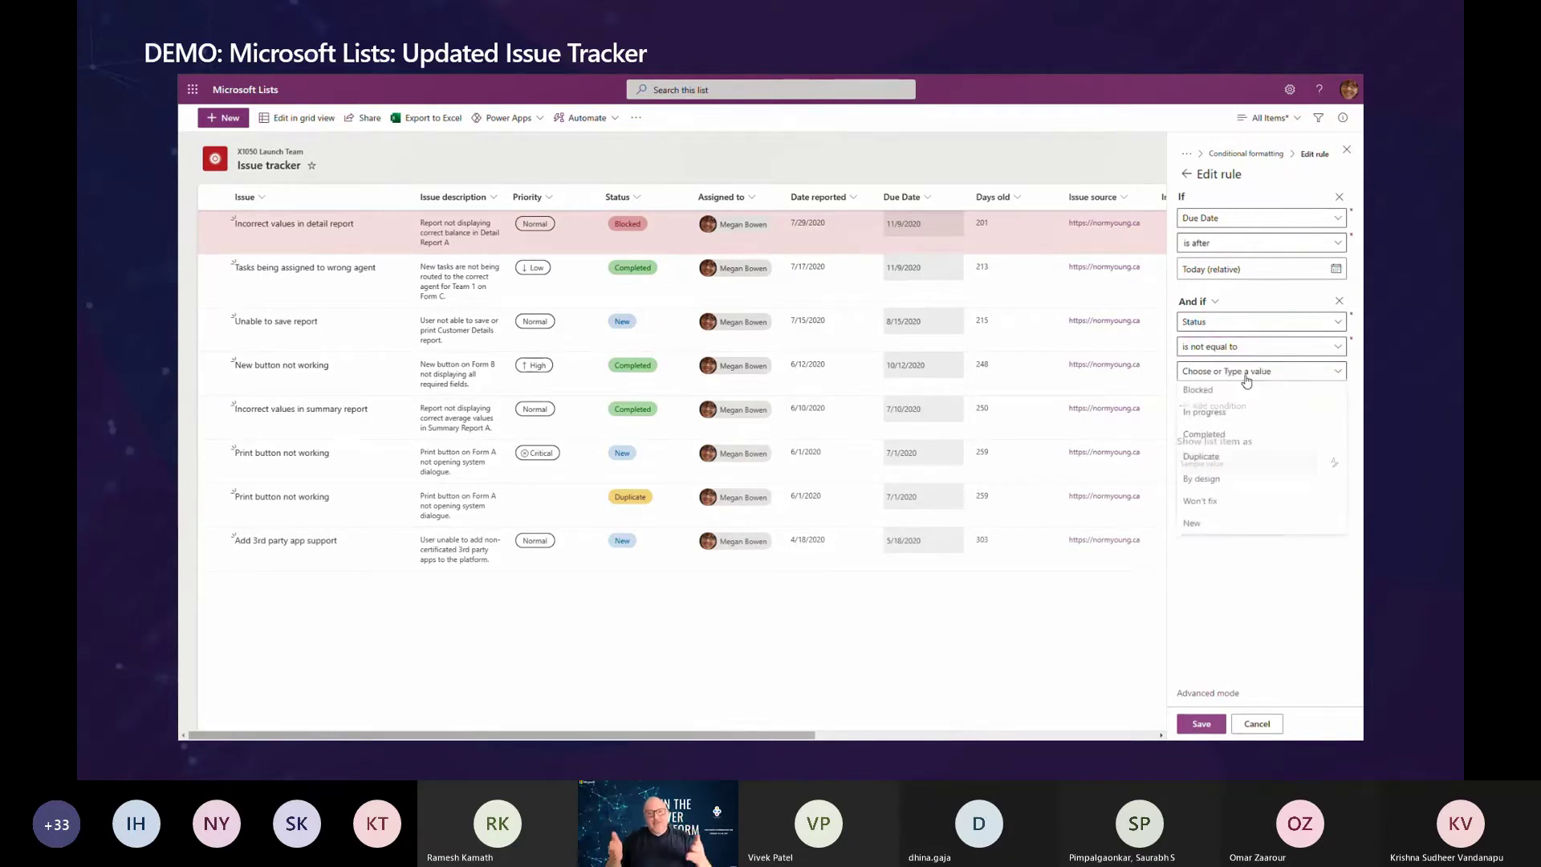
left_click(1231, 437)
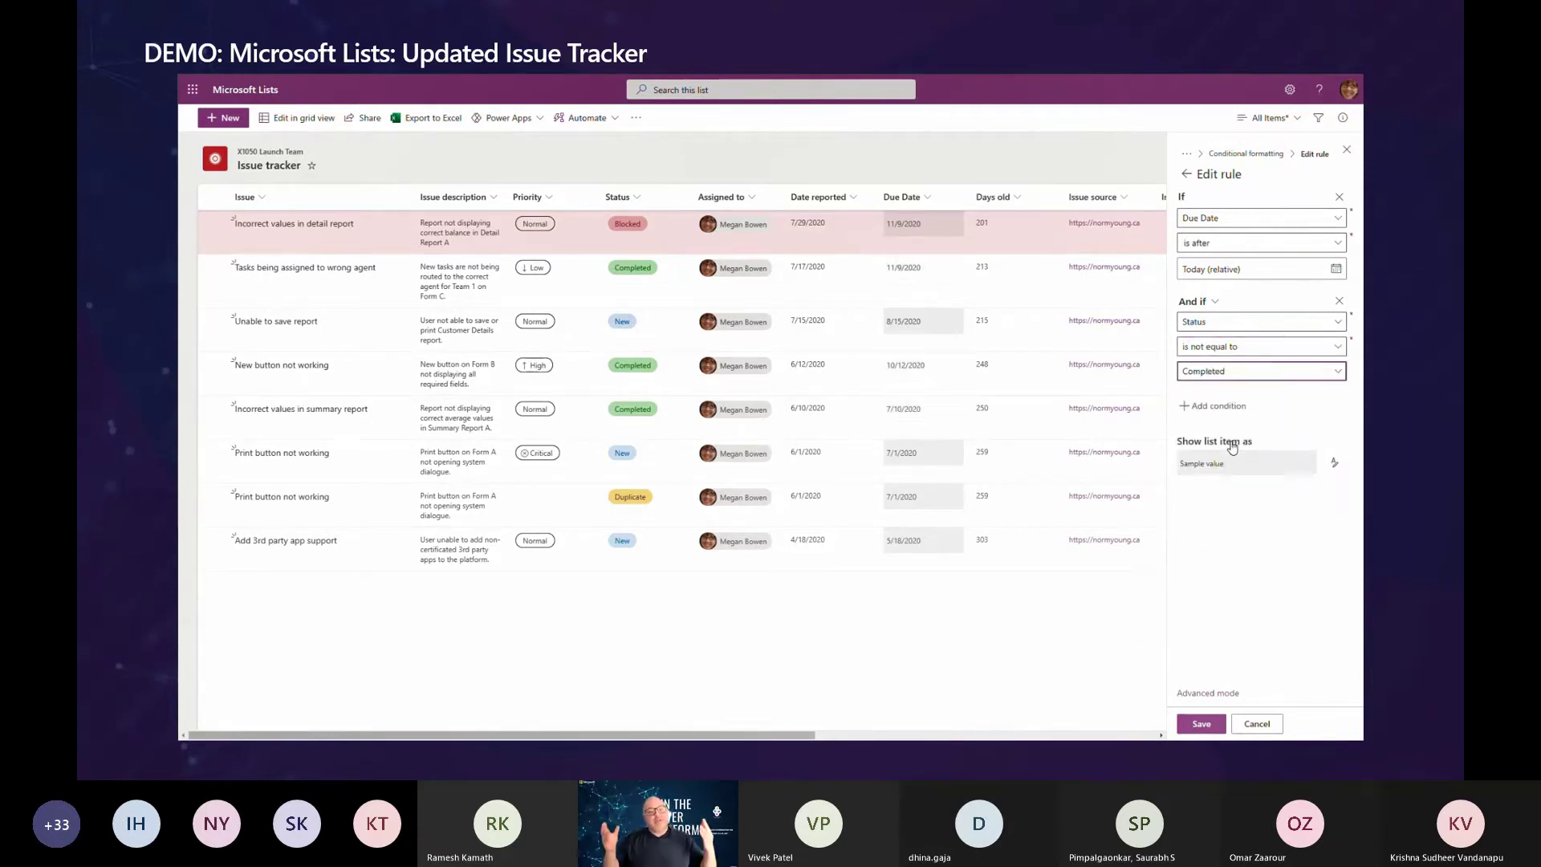
- Add another And condition to the rule requiring that Status is not equal to By design
left_click(1228, 407)
left_click(1230, 424)
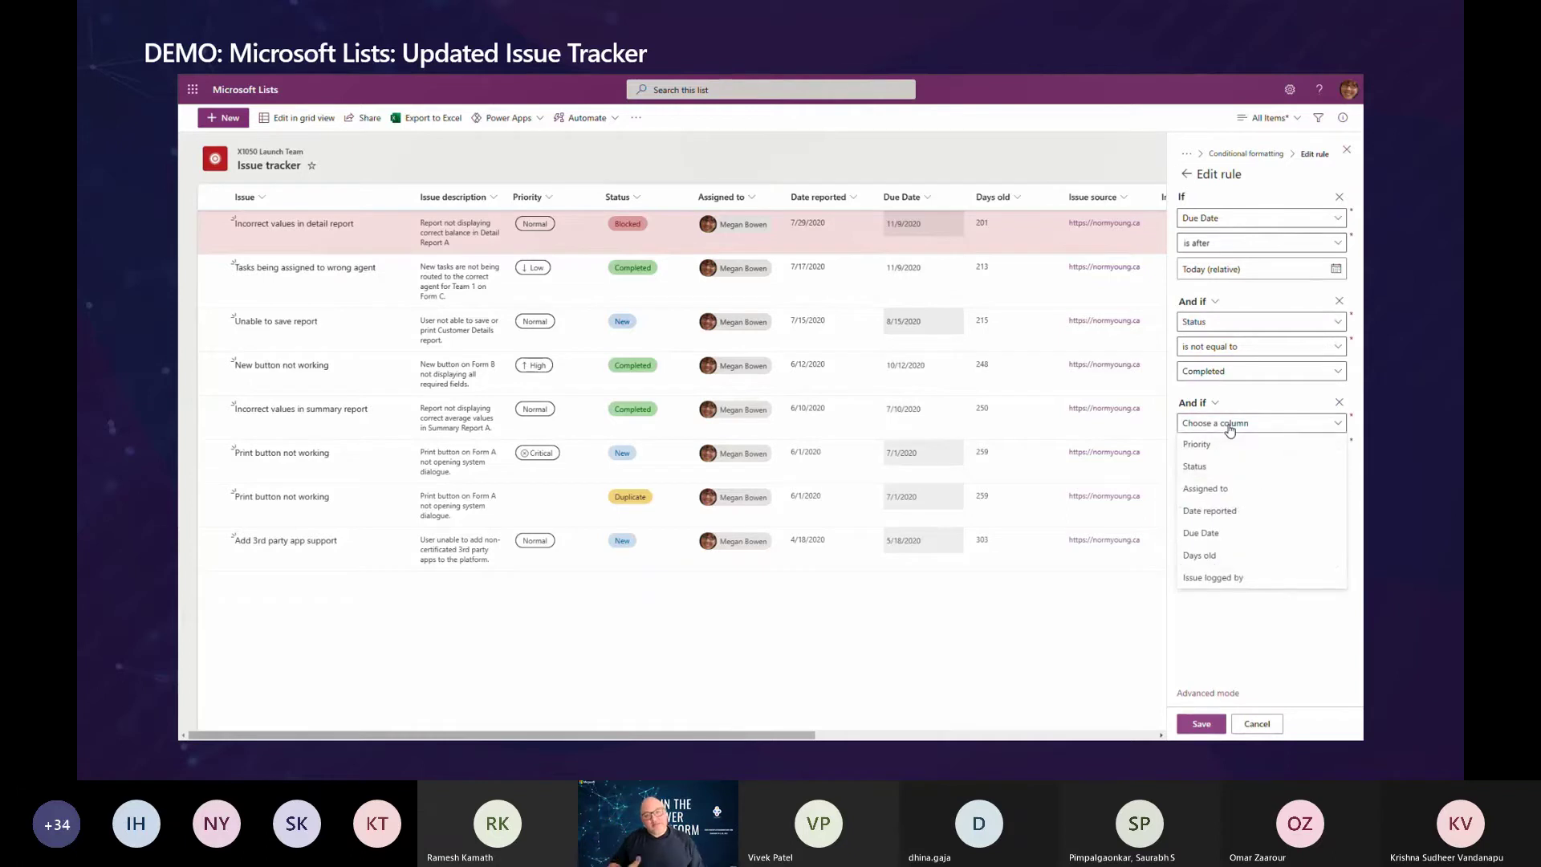
left_click(1220, 472)
left_click(1226, 447)
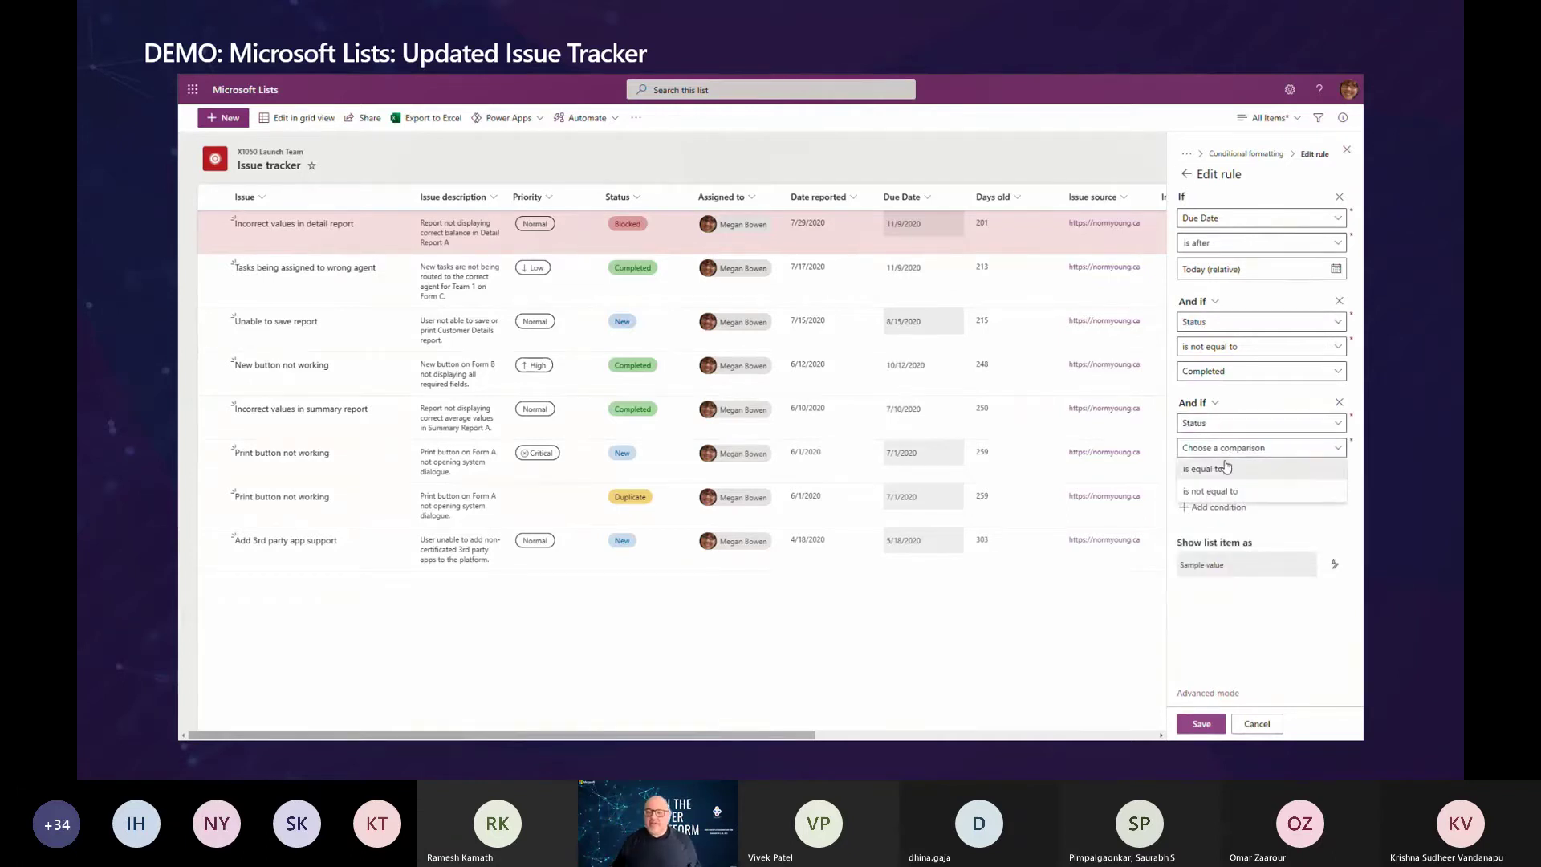
left_click(1224, 490)
left_click(1225, 475)
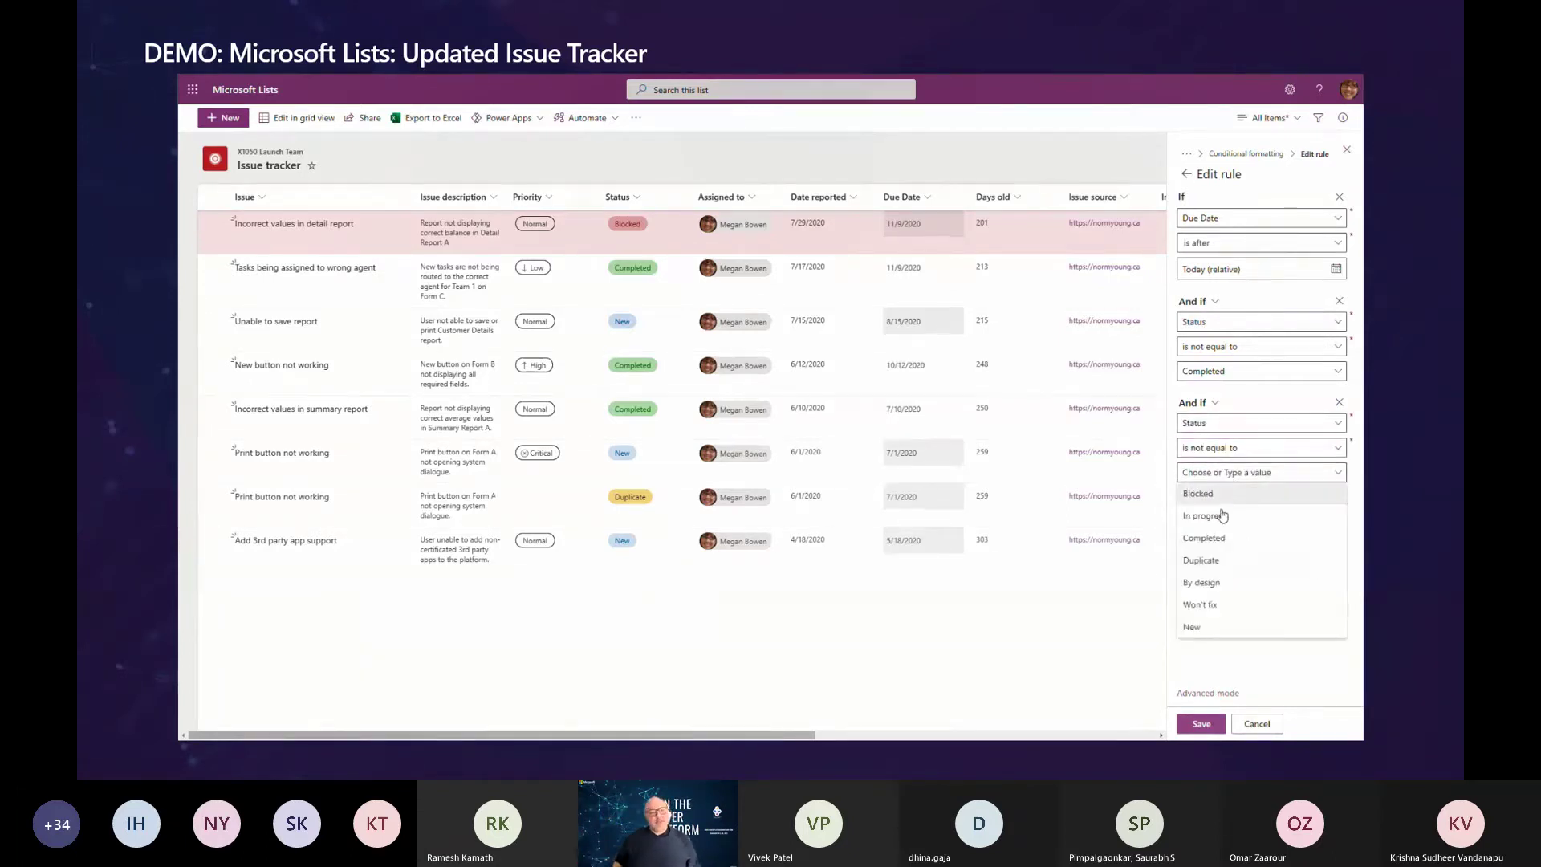
left_click(1218, 580)
- Add another And condition to the rule requiring that Status is not equal to Won't fix
left_click(1220, 506)
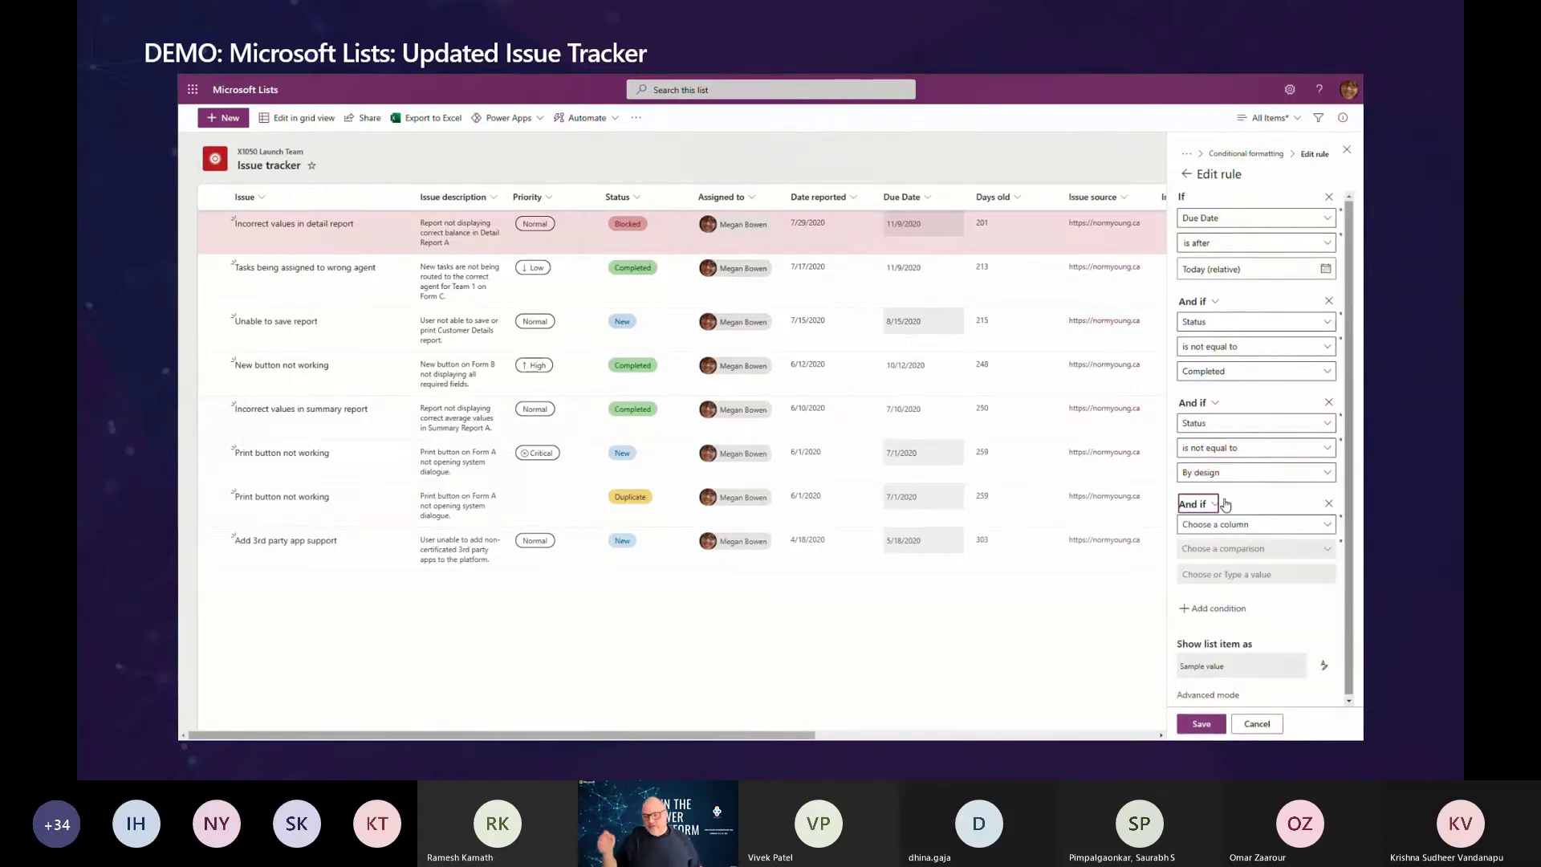
left_click(1223, 526)
left_click(1204, 568)
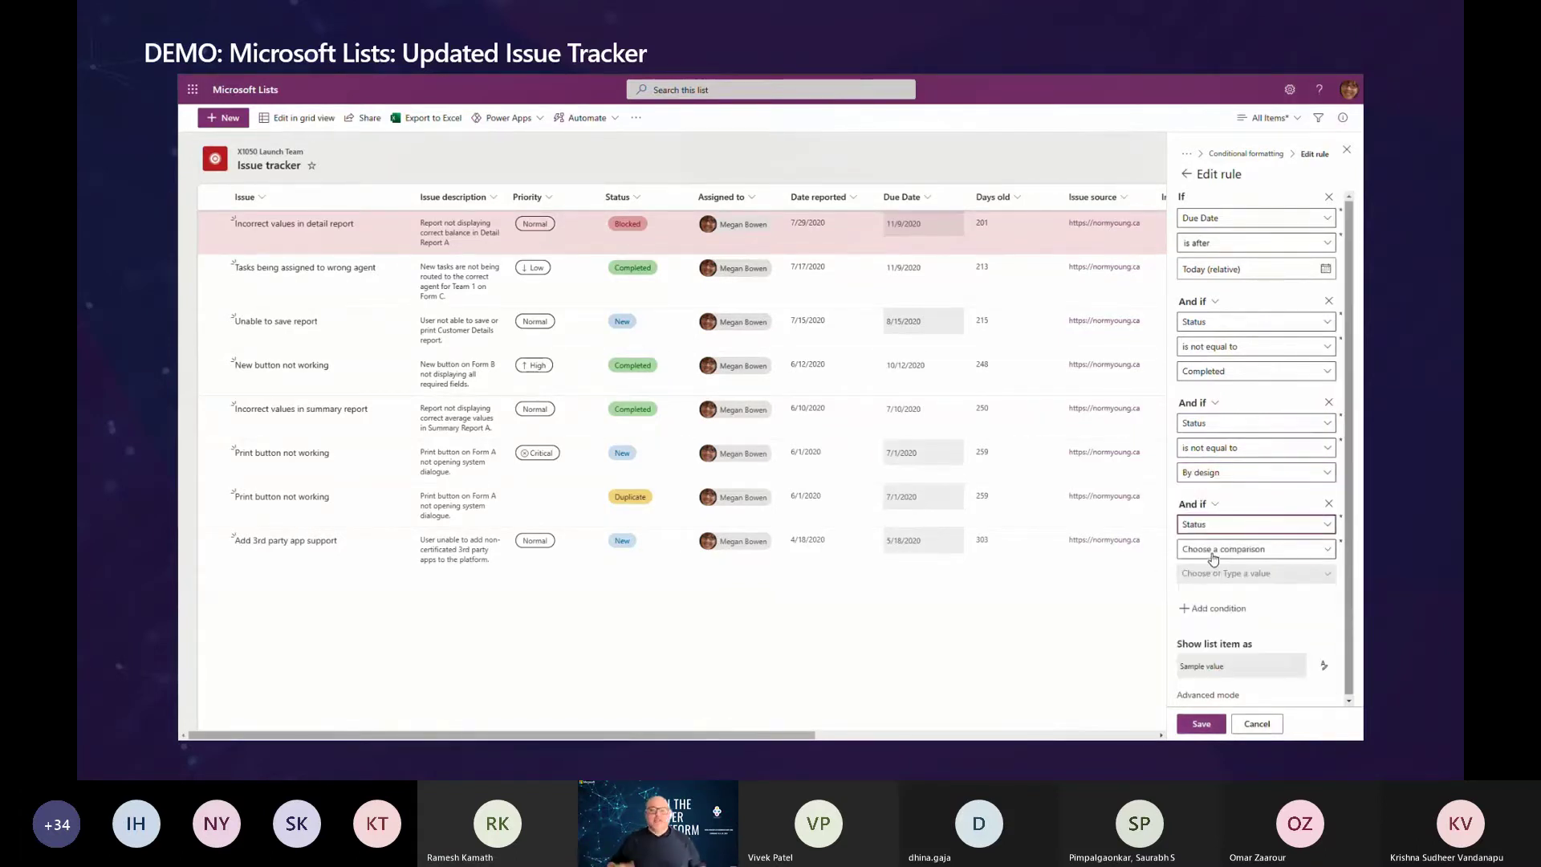
left_click(1210, 549)
left_click(1207, 591)
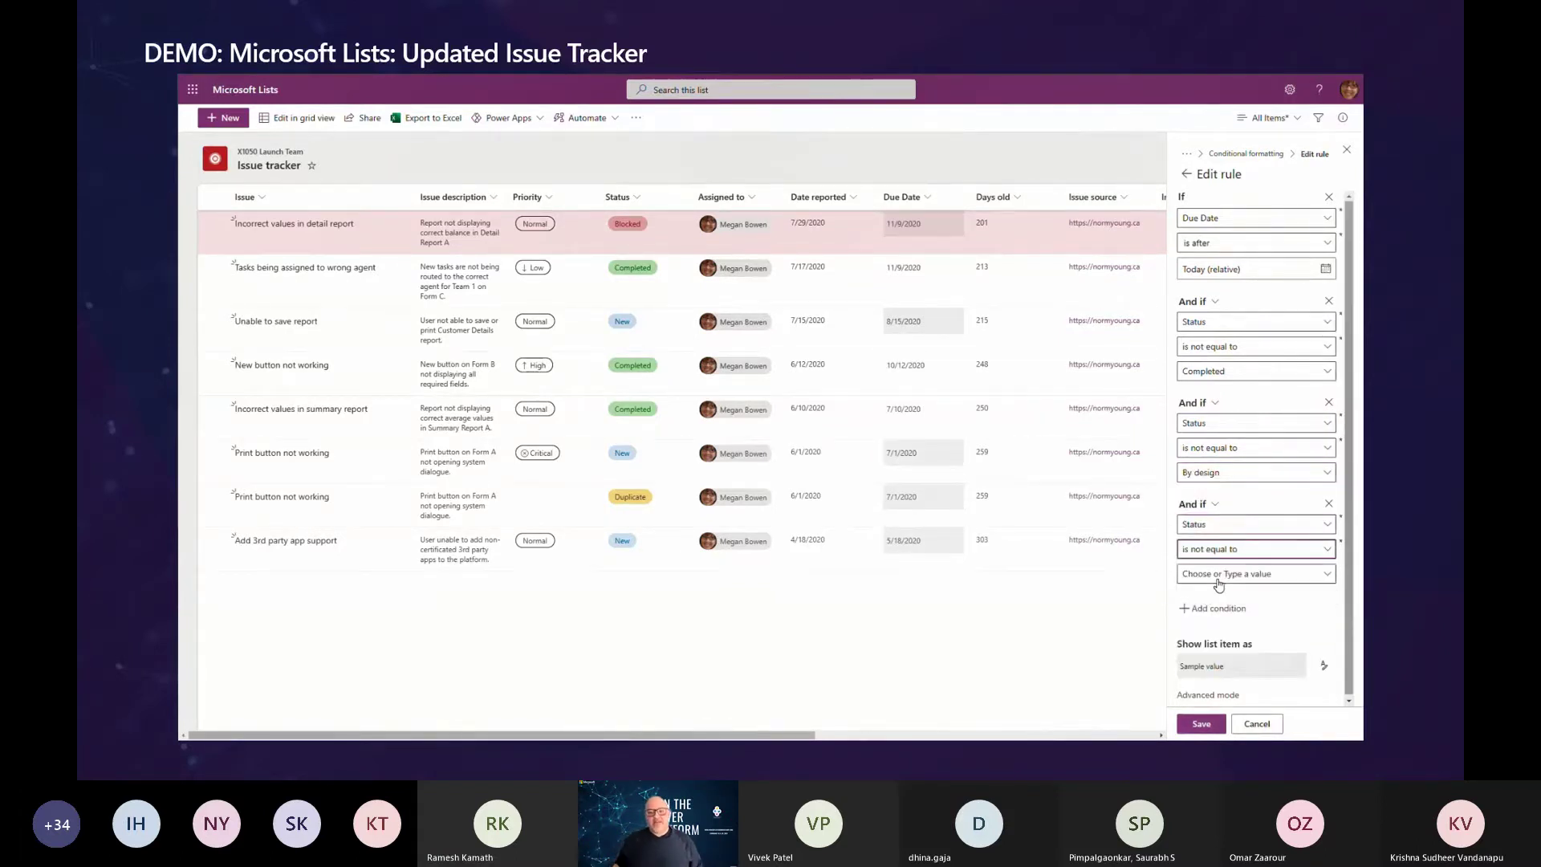
left_click(1218, 575)
left_click(1223, 533)
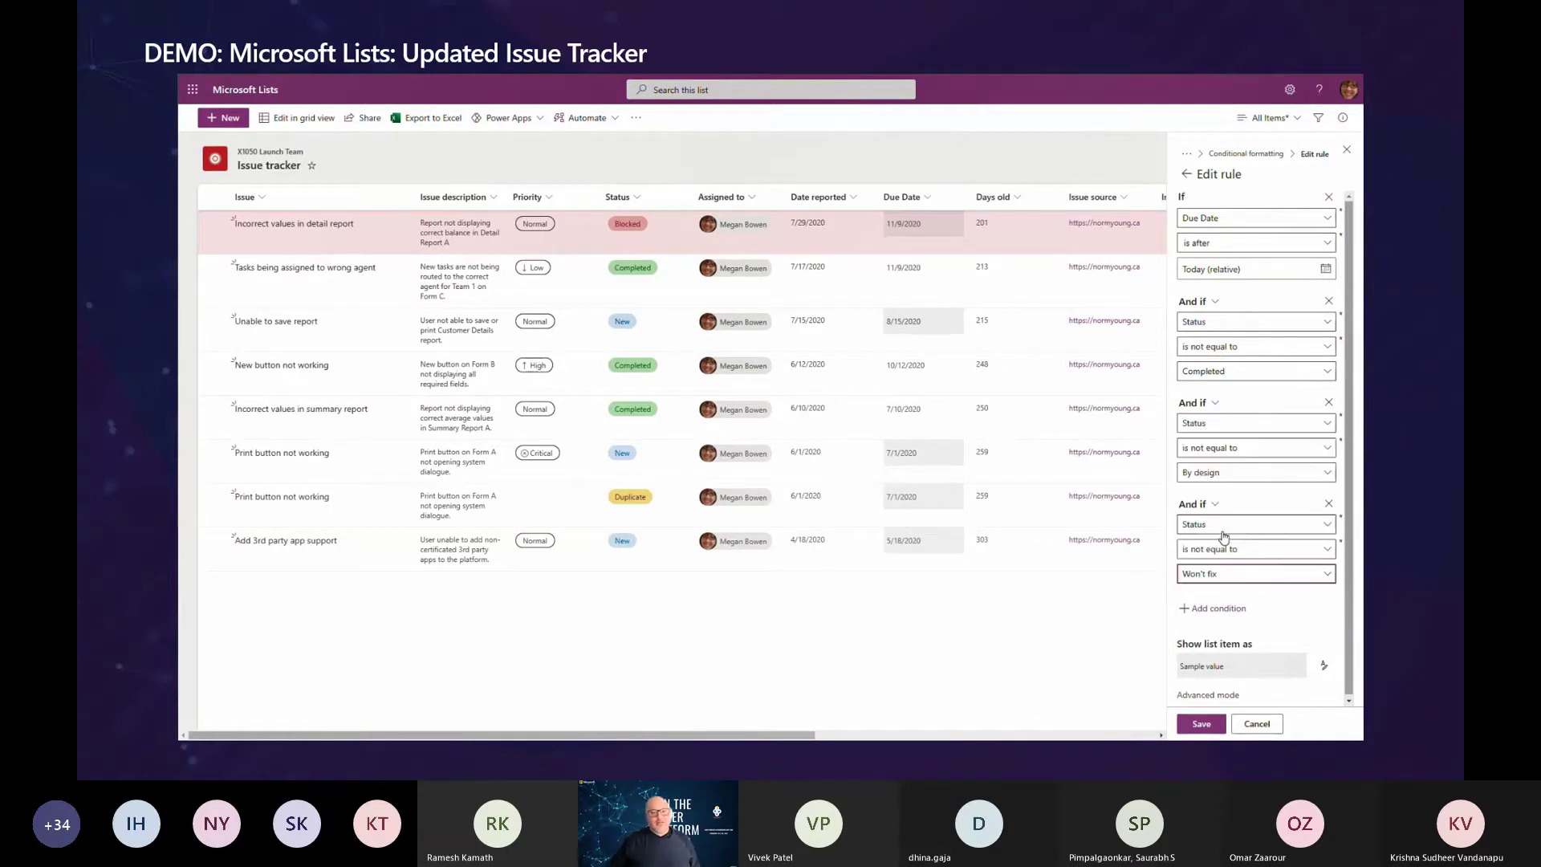
- Style the rule's matching due dates with bold dark red text and a right-aligned Error icon
left_click(1326, 669)
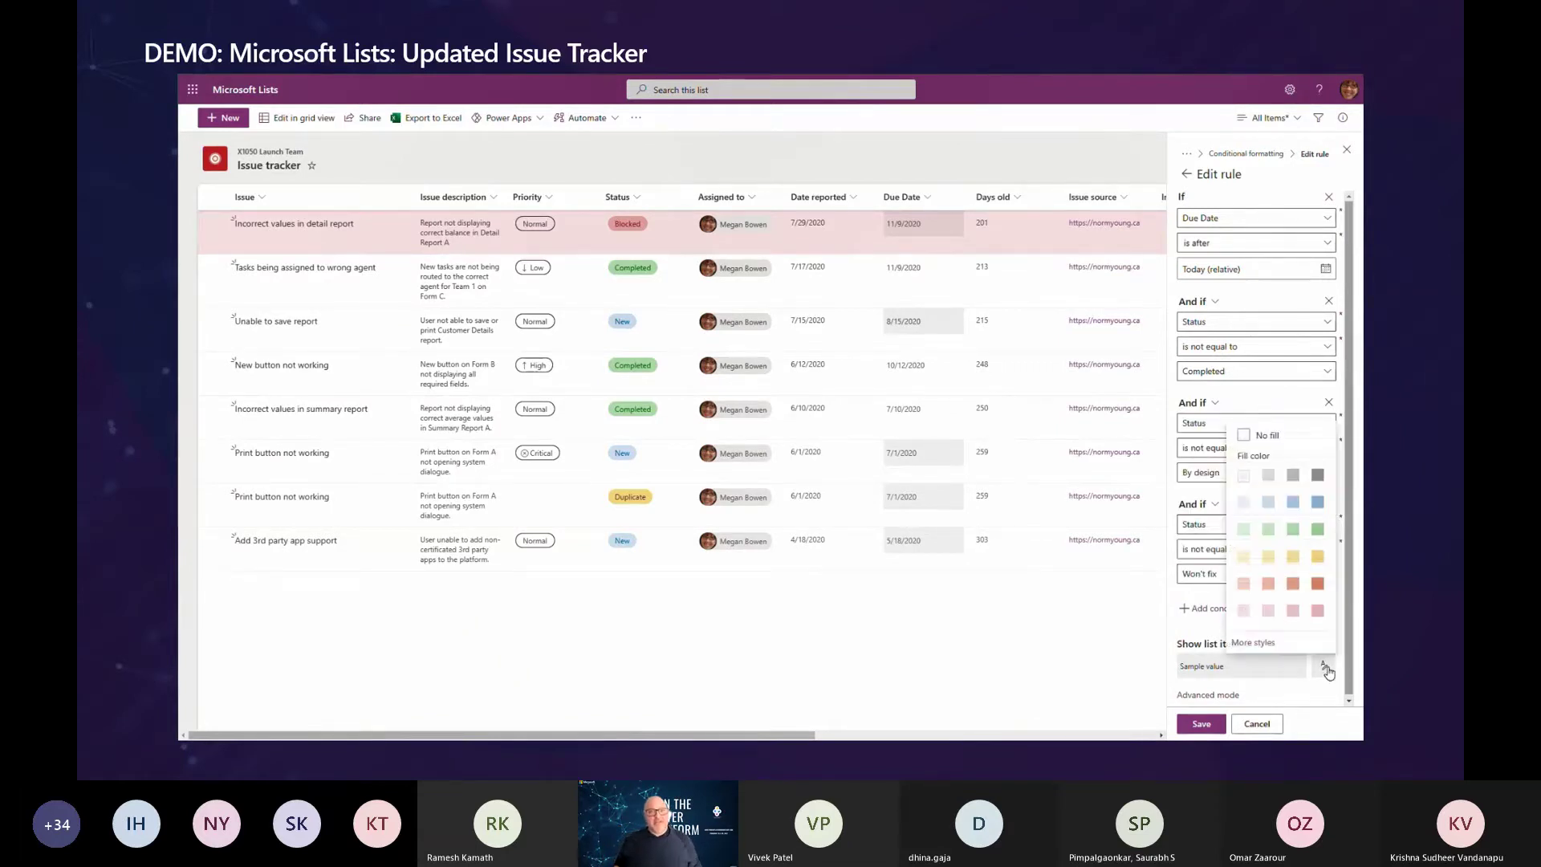
left_click(1244, 642)
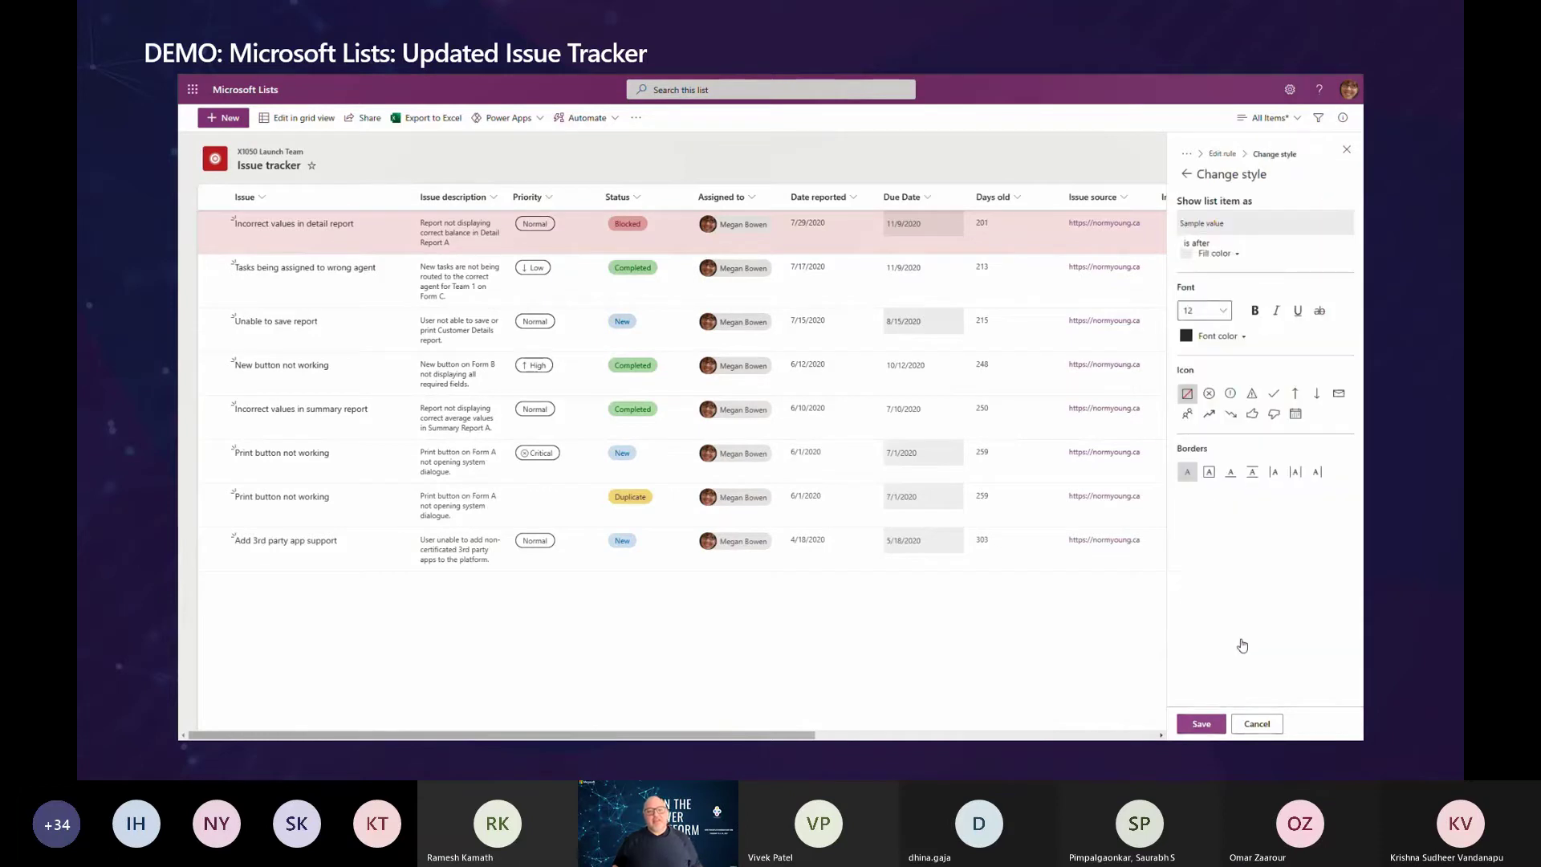
left_click(1233, 346)
left_click(1194, 467)
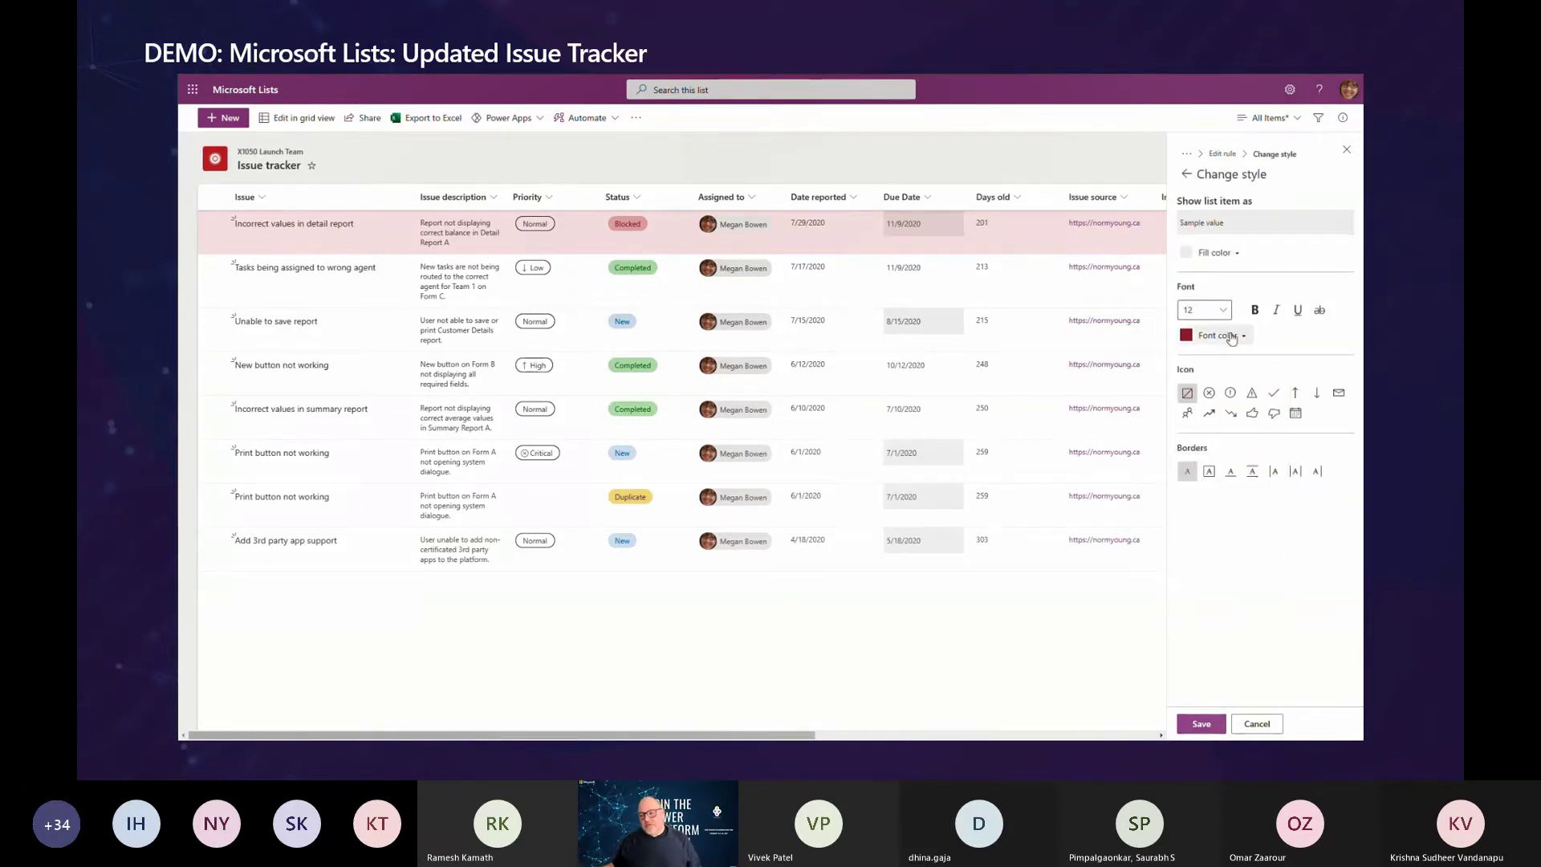
left_click(1255, 310)
left_click(1230, 393)
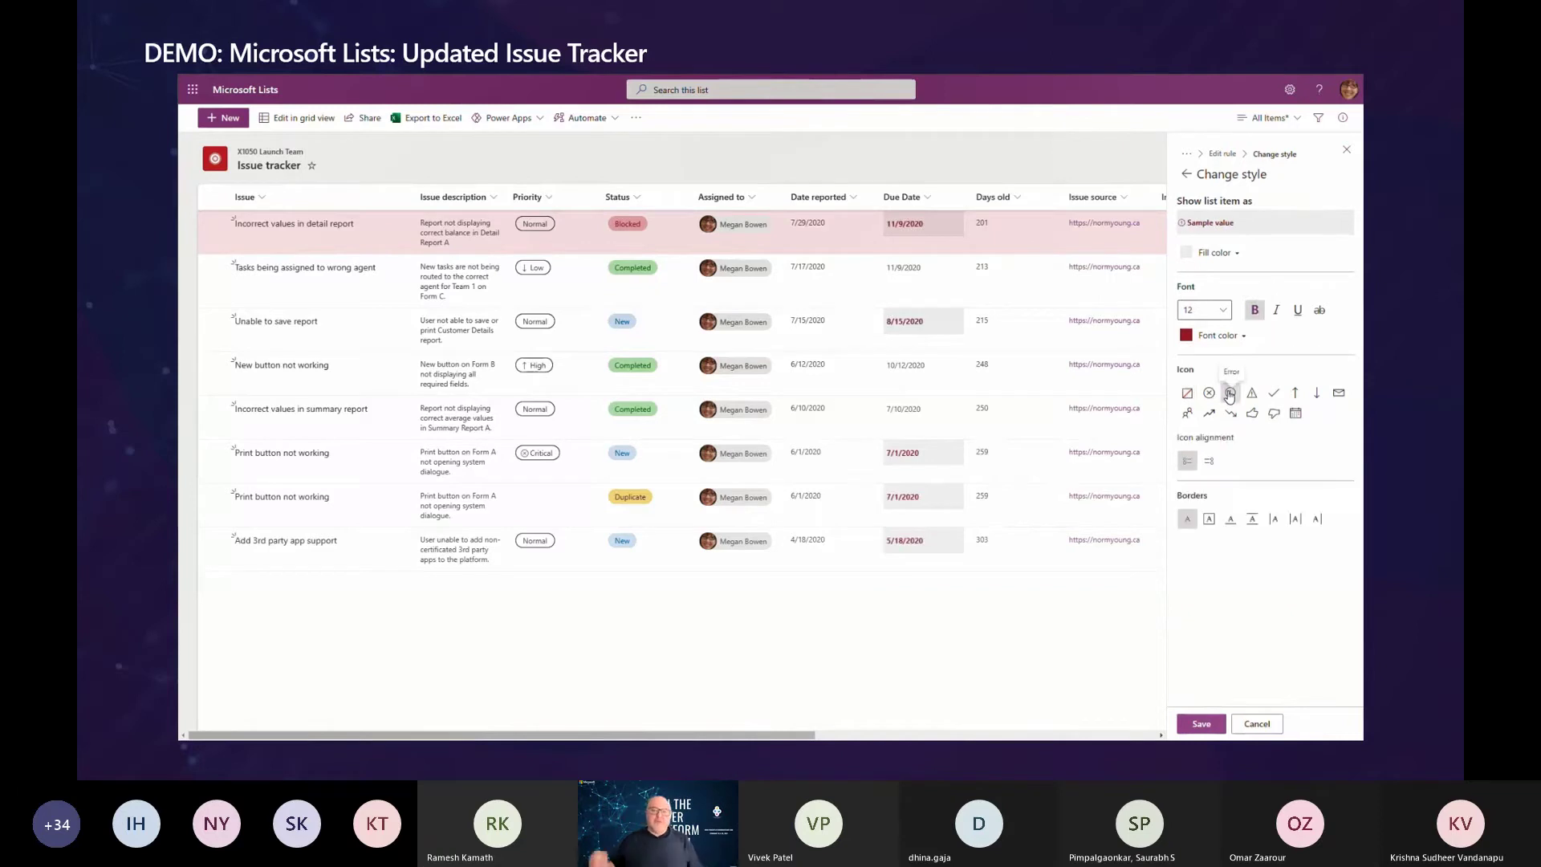
left_click(1209, 461)
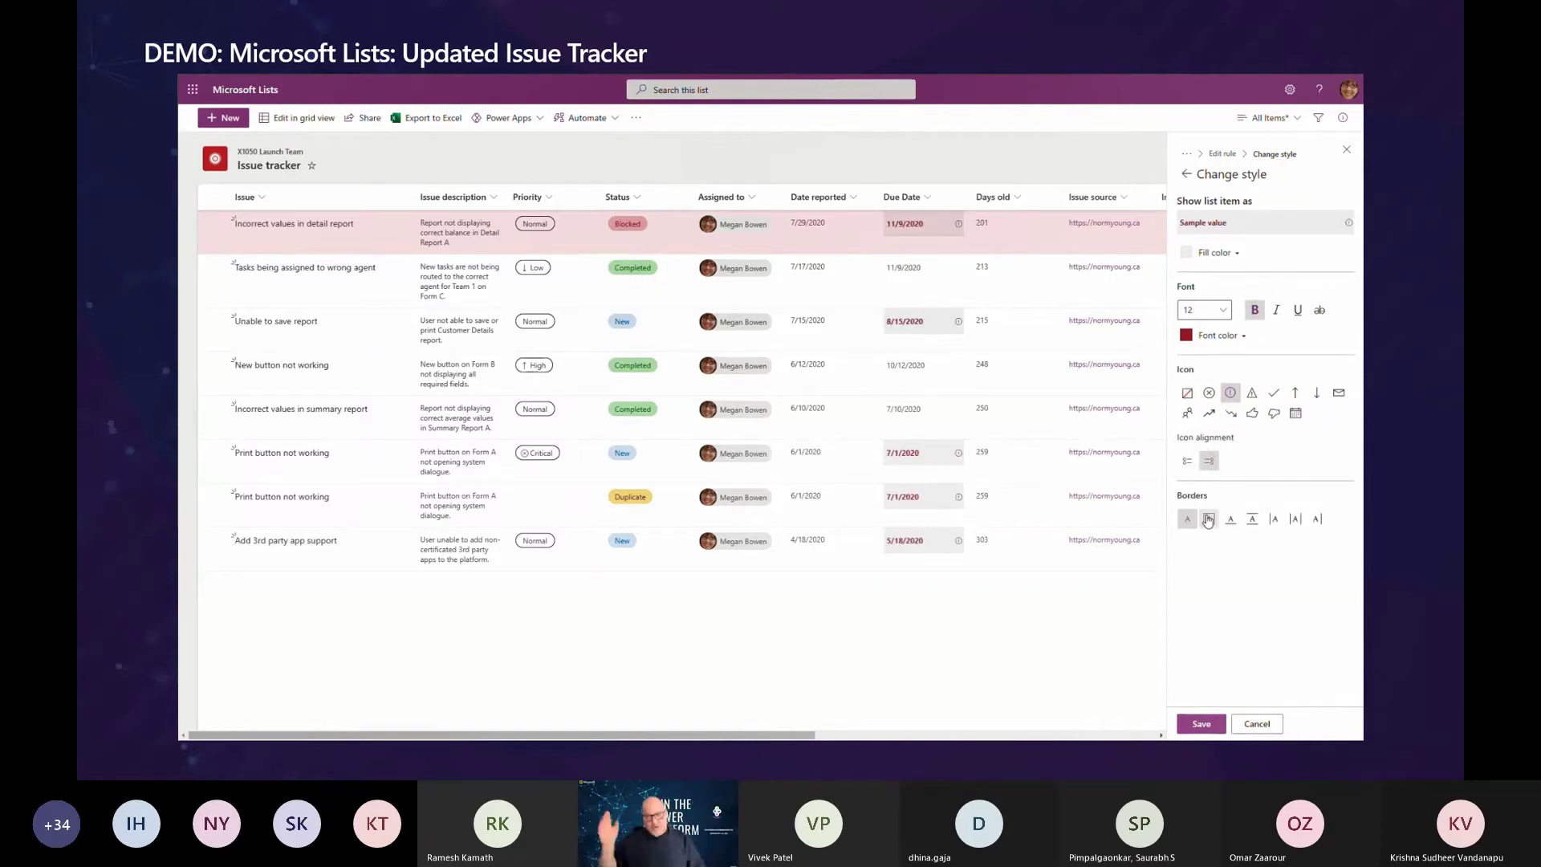
- Give the matching due dates a dashed dark red border on all sides, then save and close the formatting
left_click(1209, 519)
left_click(1211, 573)
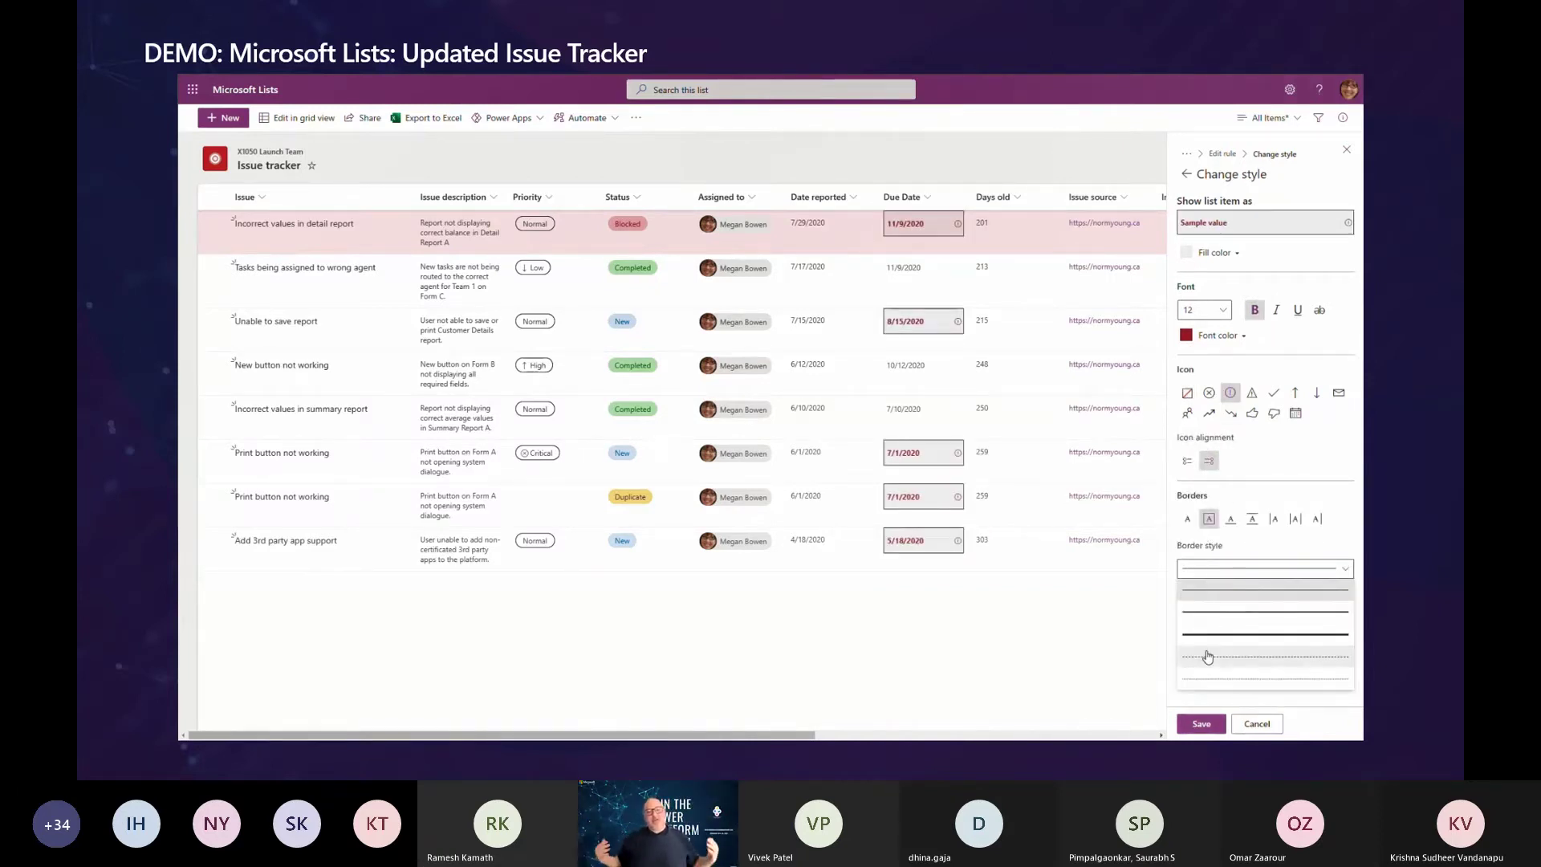
left_click(1208, 657)
left_click(1222, 594)
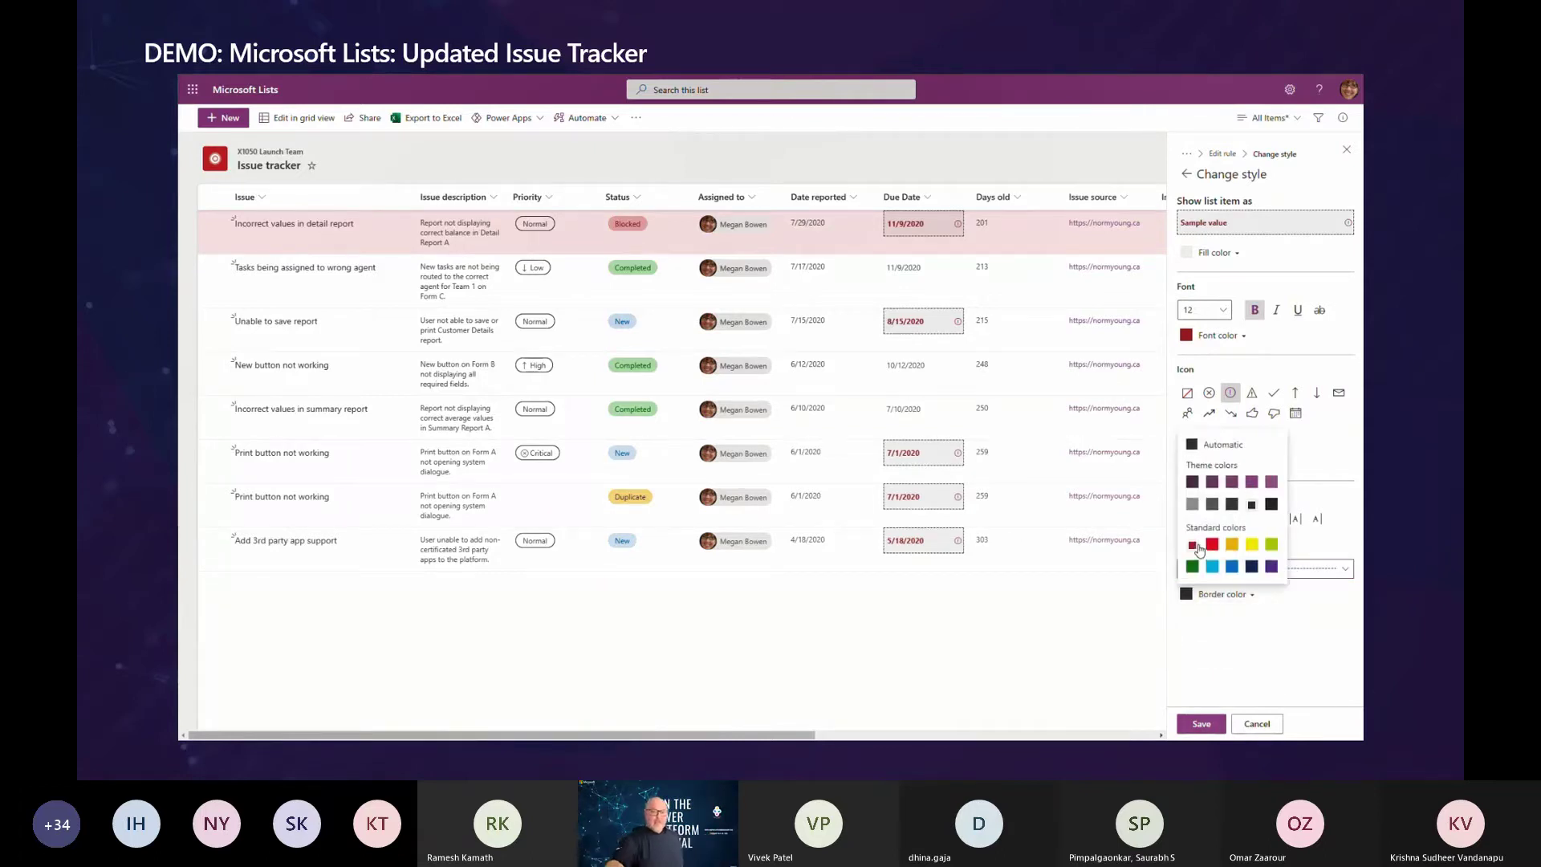
left_click(1194, 545)
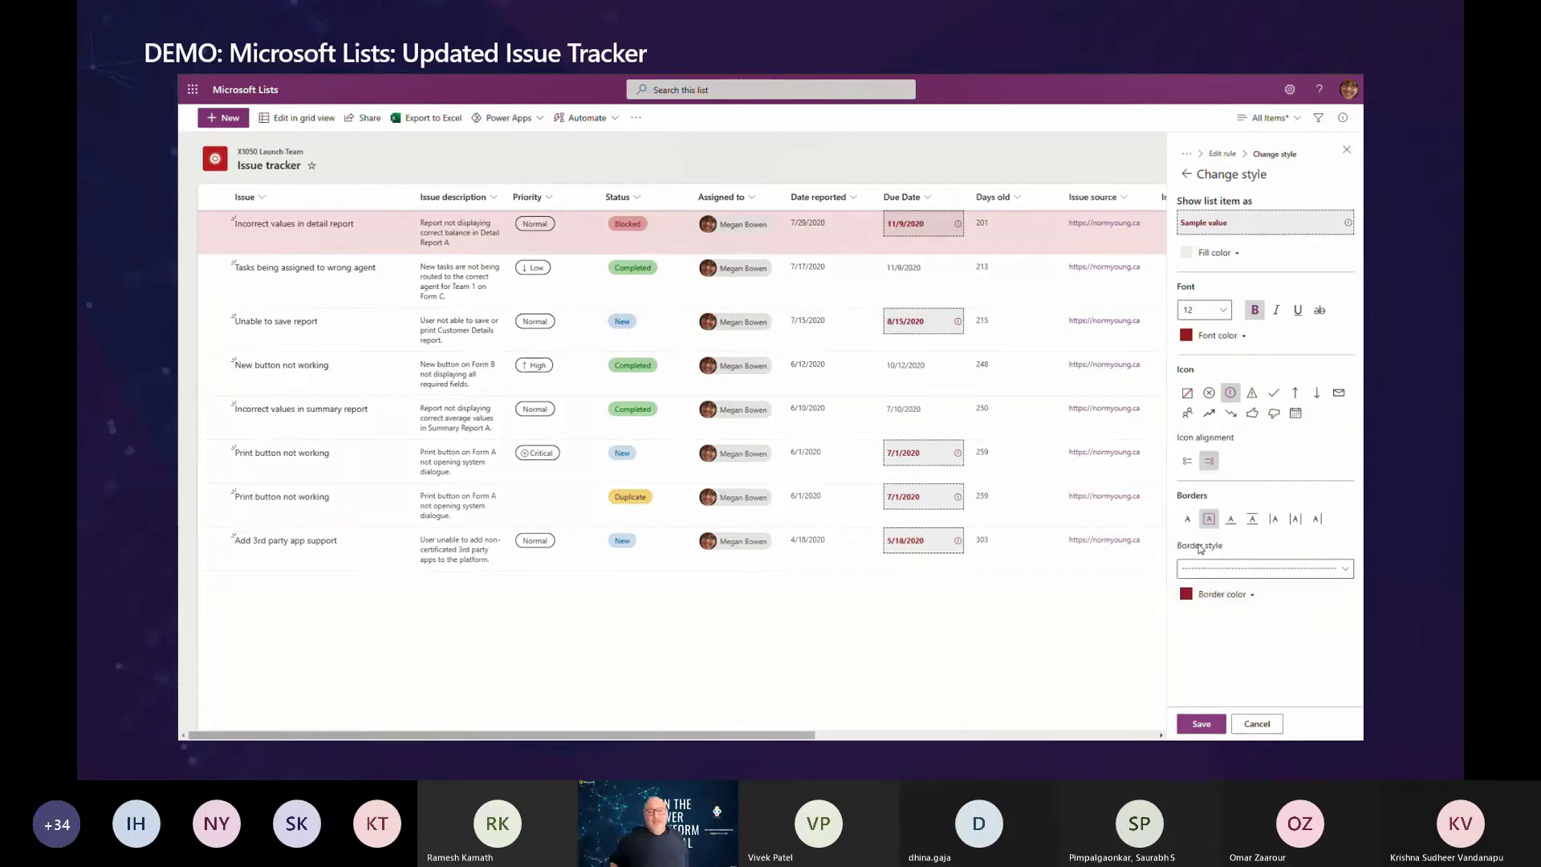
left_click(1202, 725)
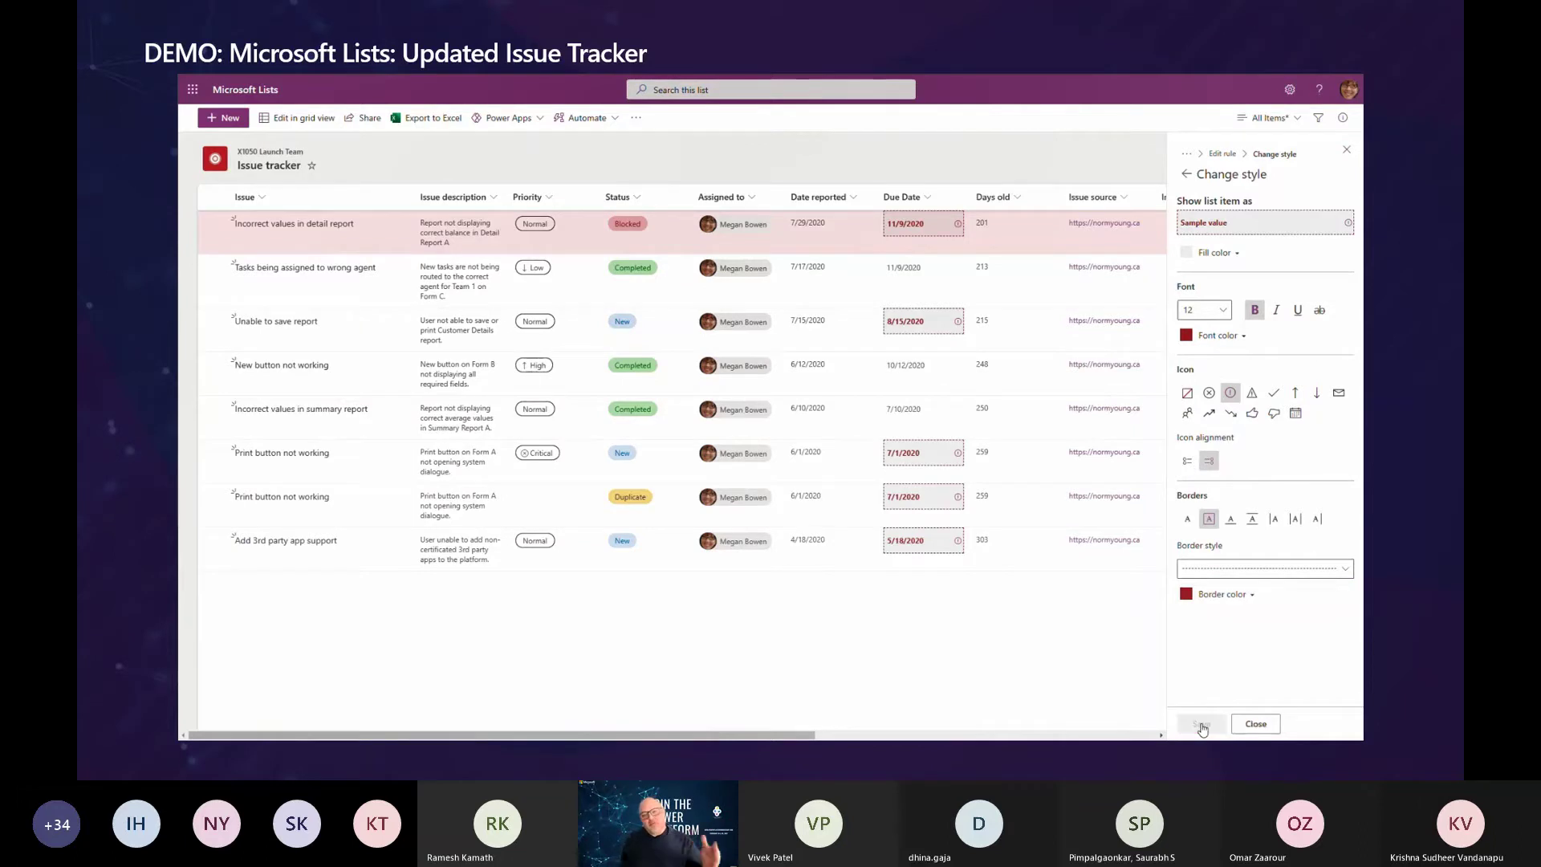
left_click(1257, 725)
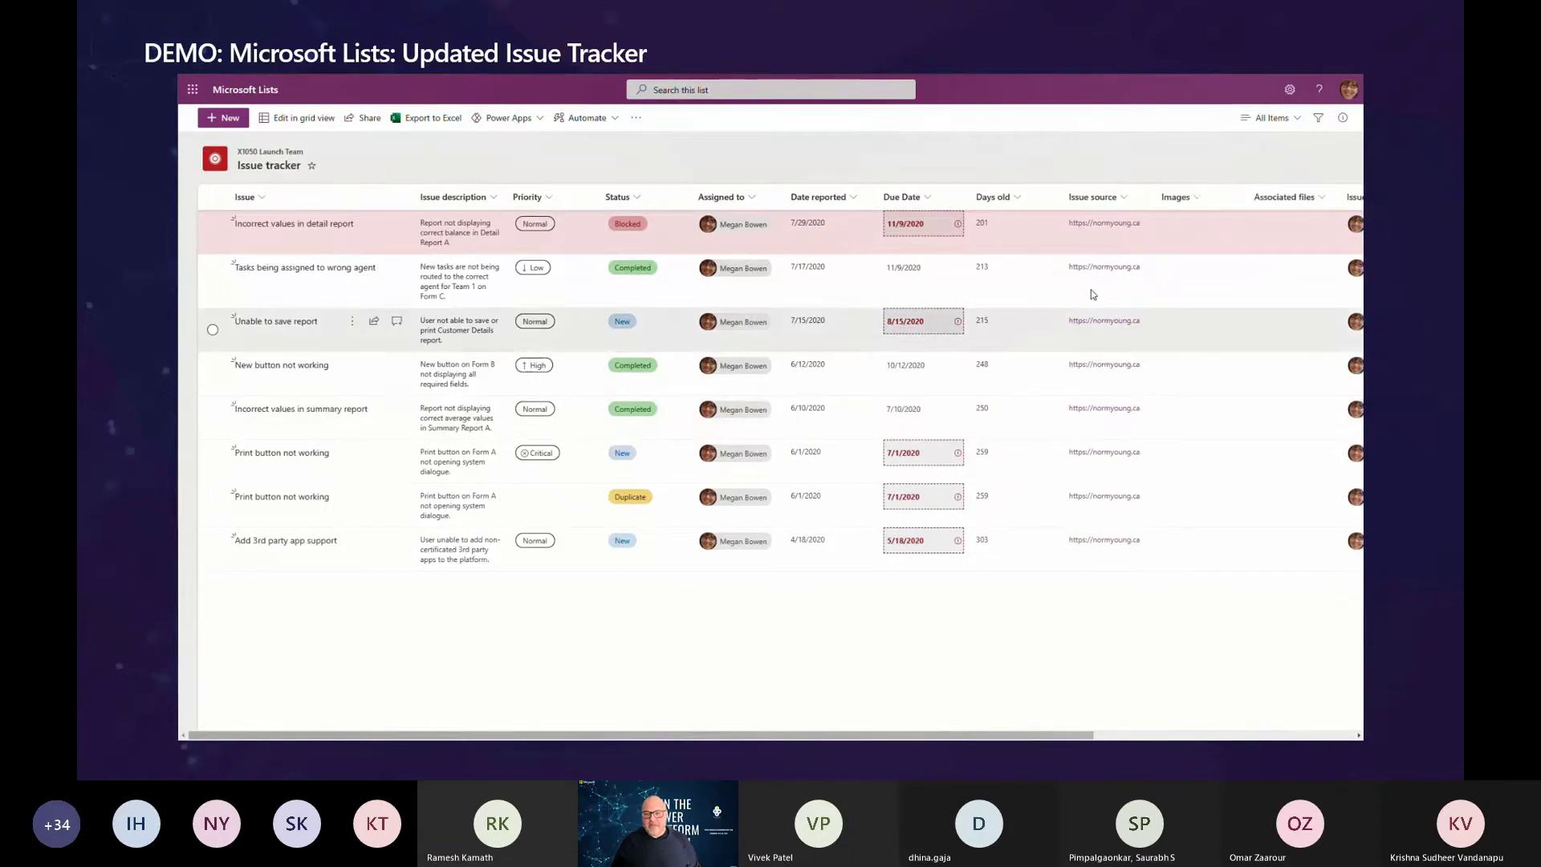
- Add a Number column named Days Old New between Due Date and Days old
left_click(969, 181)
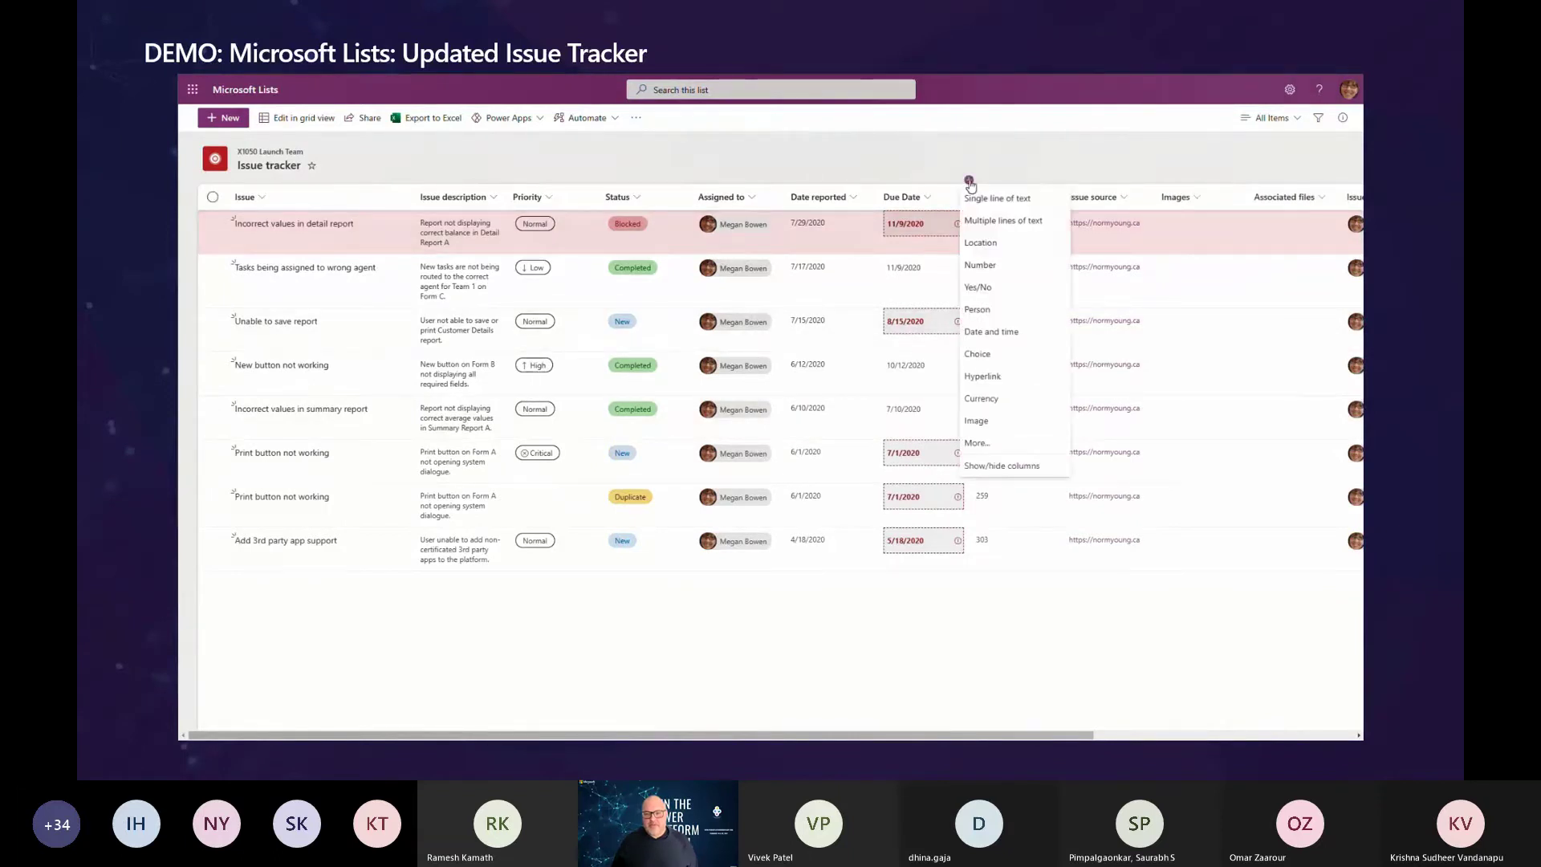
left_click(981, 265)
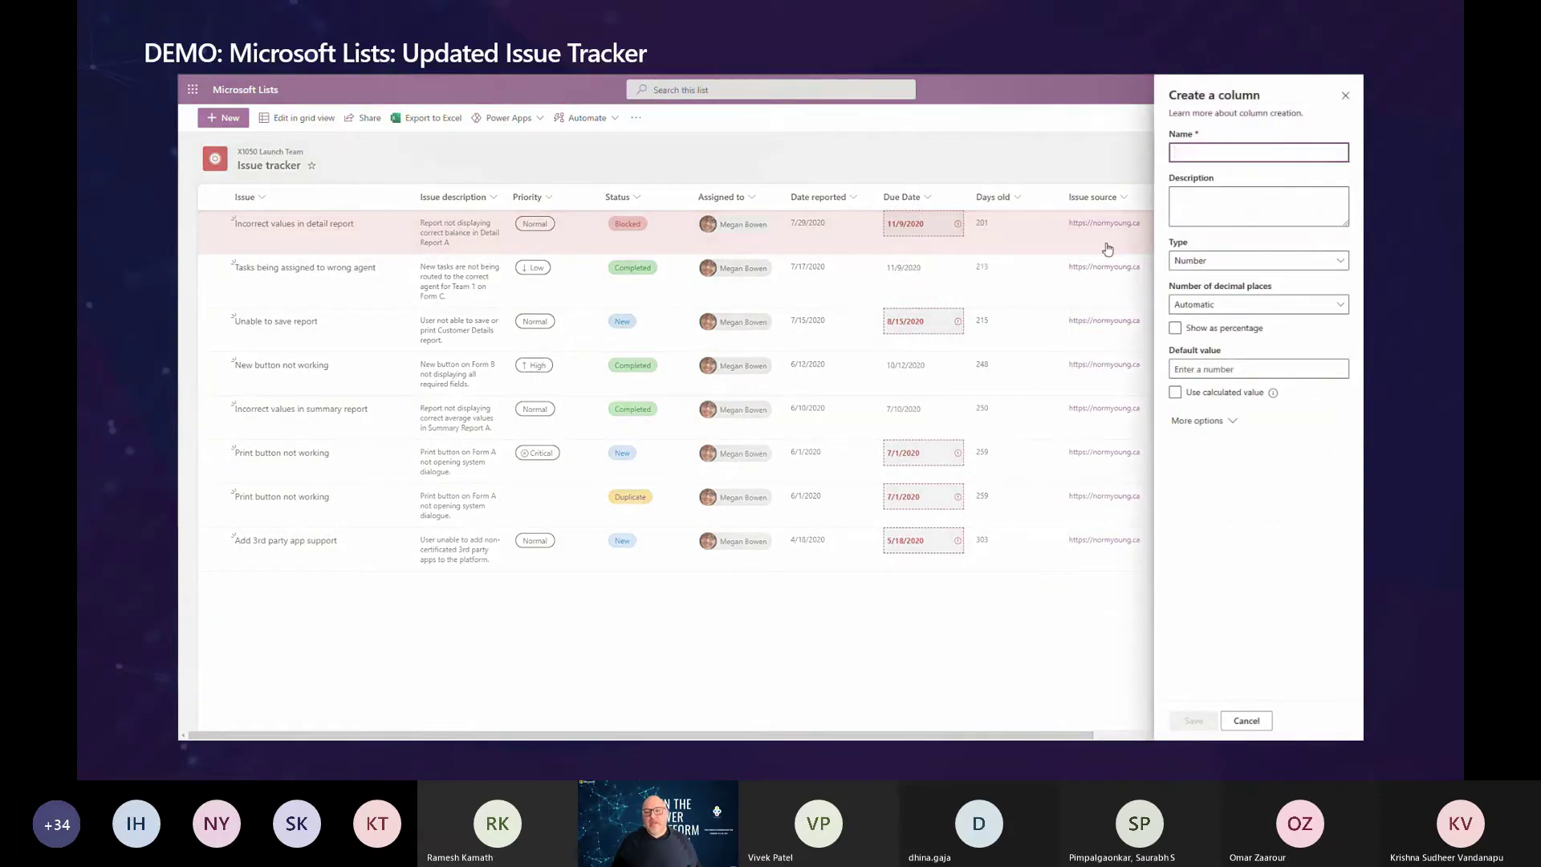
type("Days Old New")
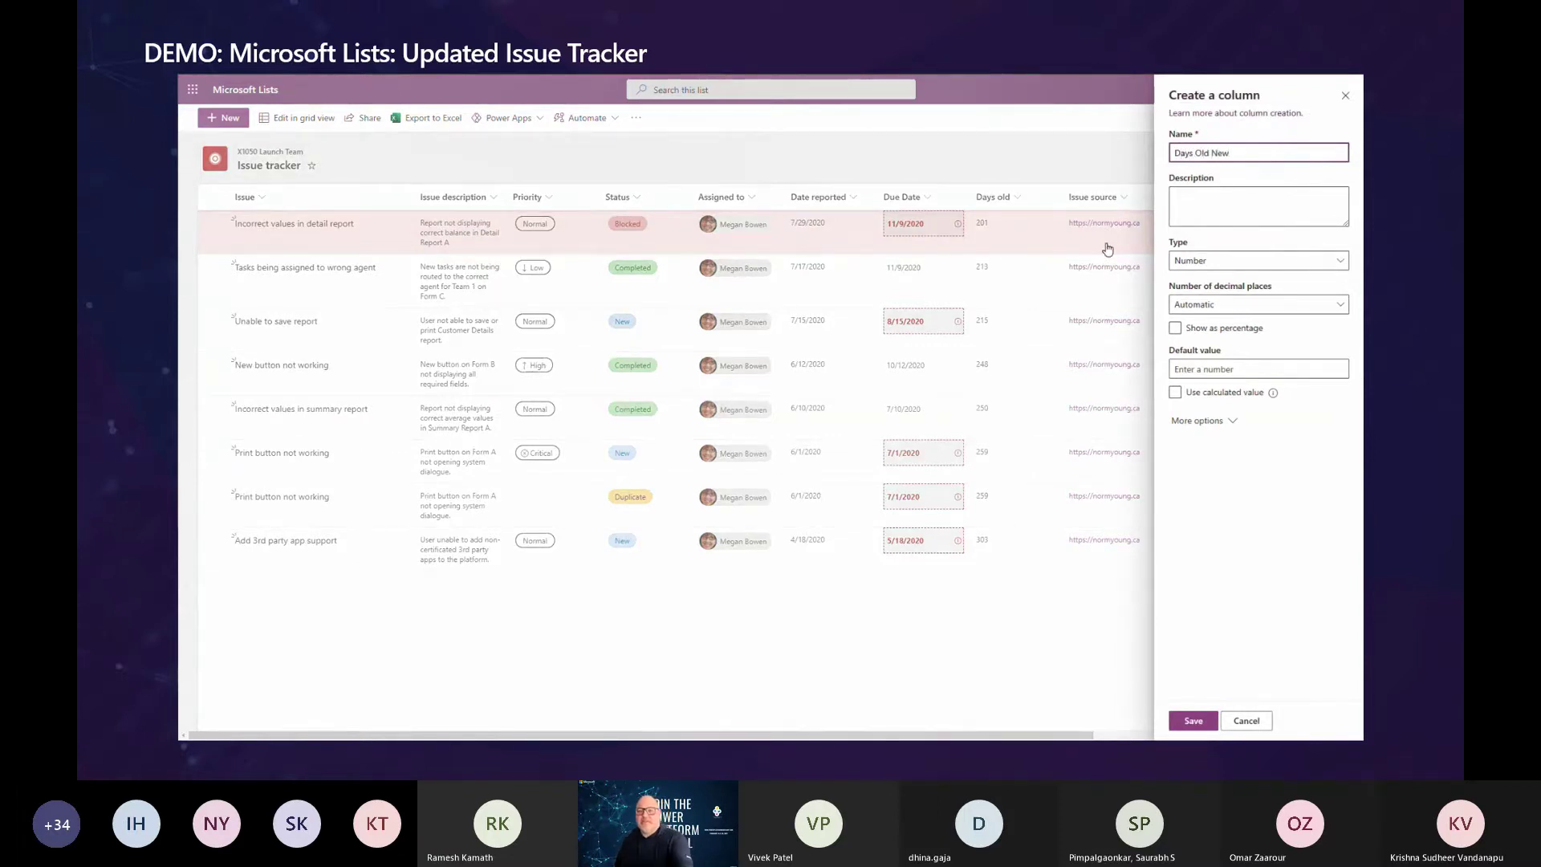
left_click(1186, 724)
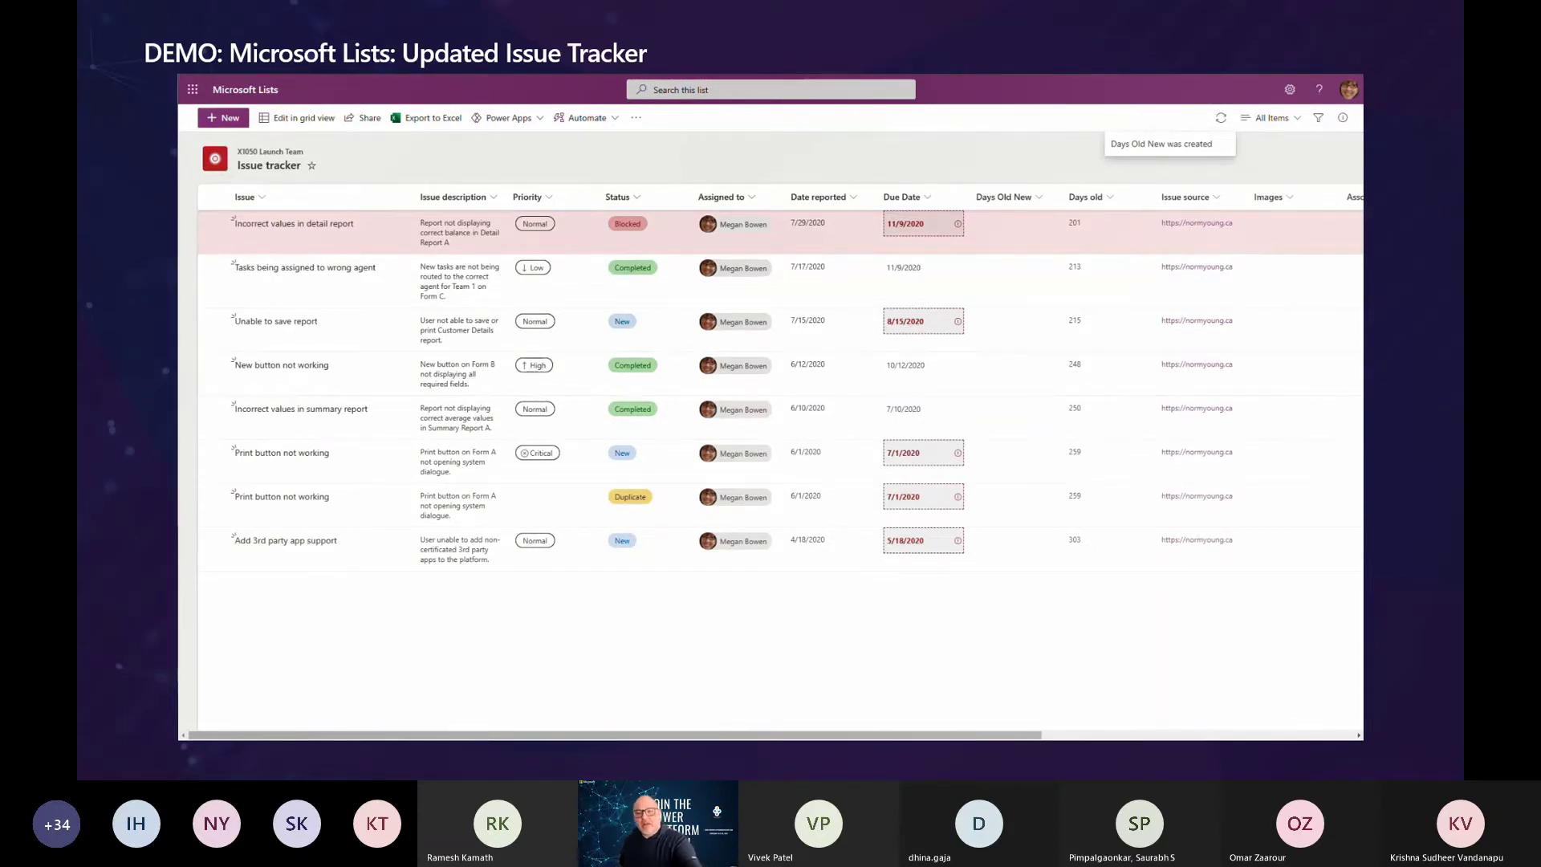
- Switch to Power Automate from the list to see the existing flows
left_click(584, 118)
mouse_move(610, 171)
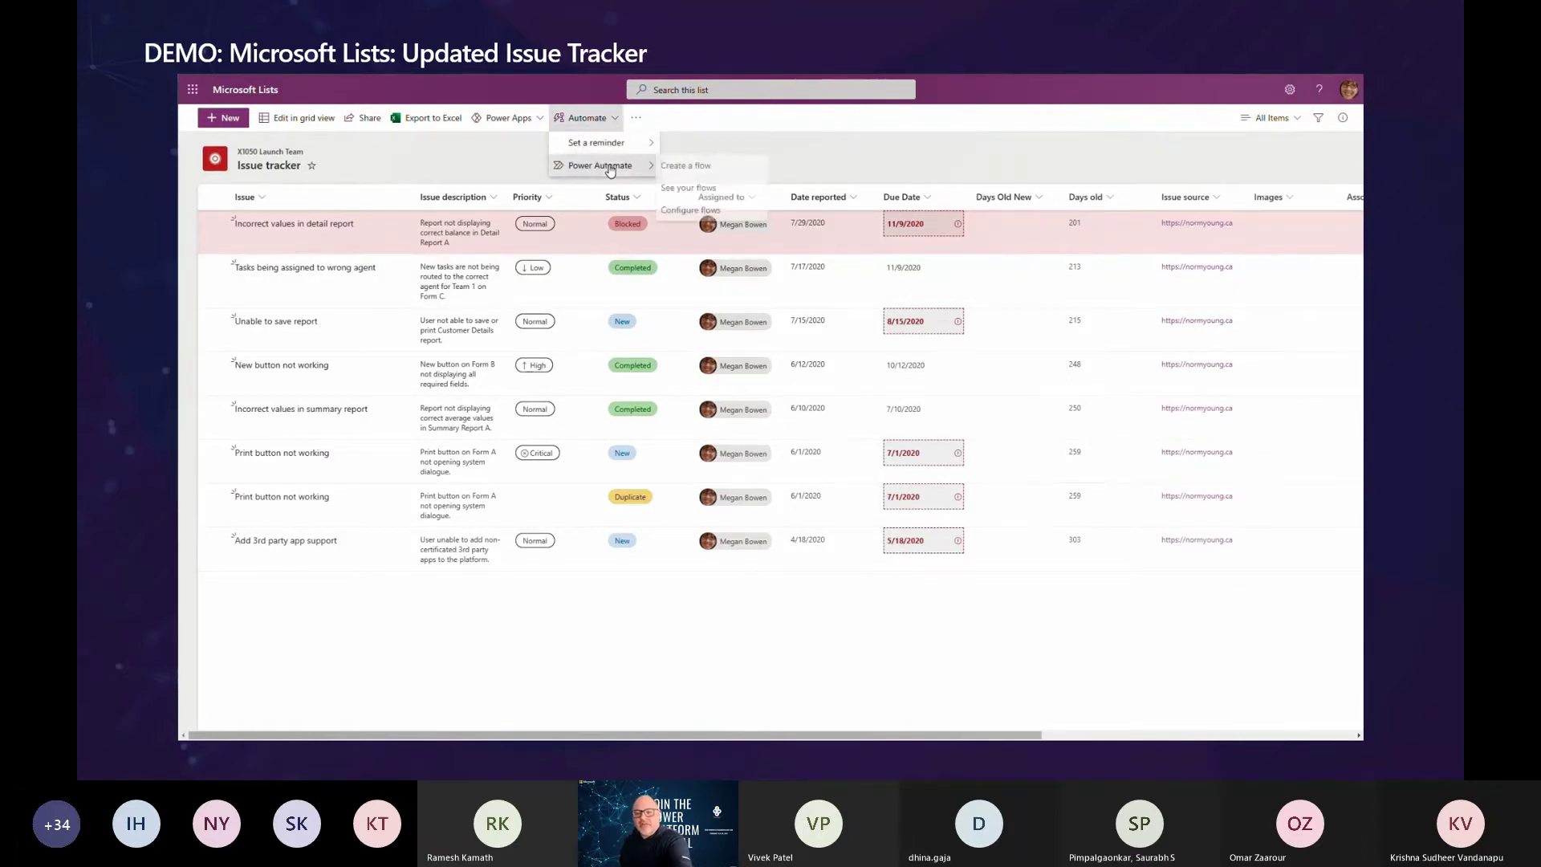
left_click(702, 188)
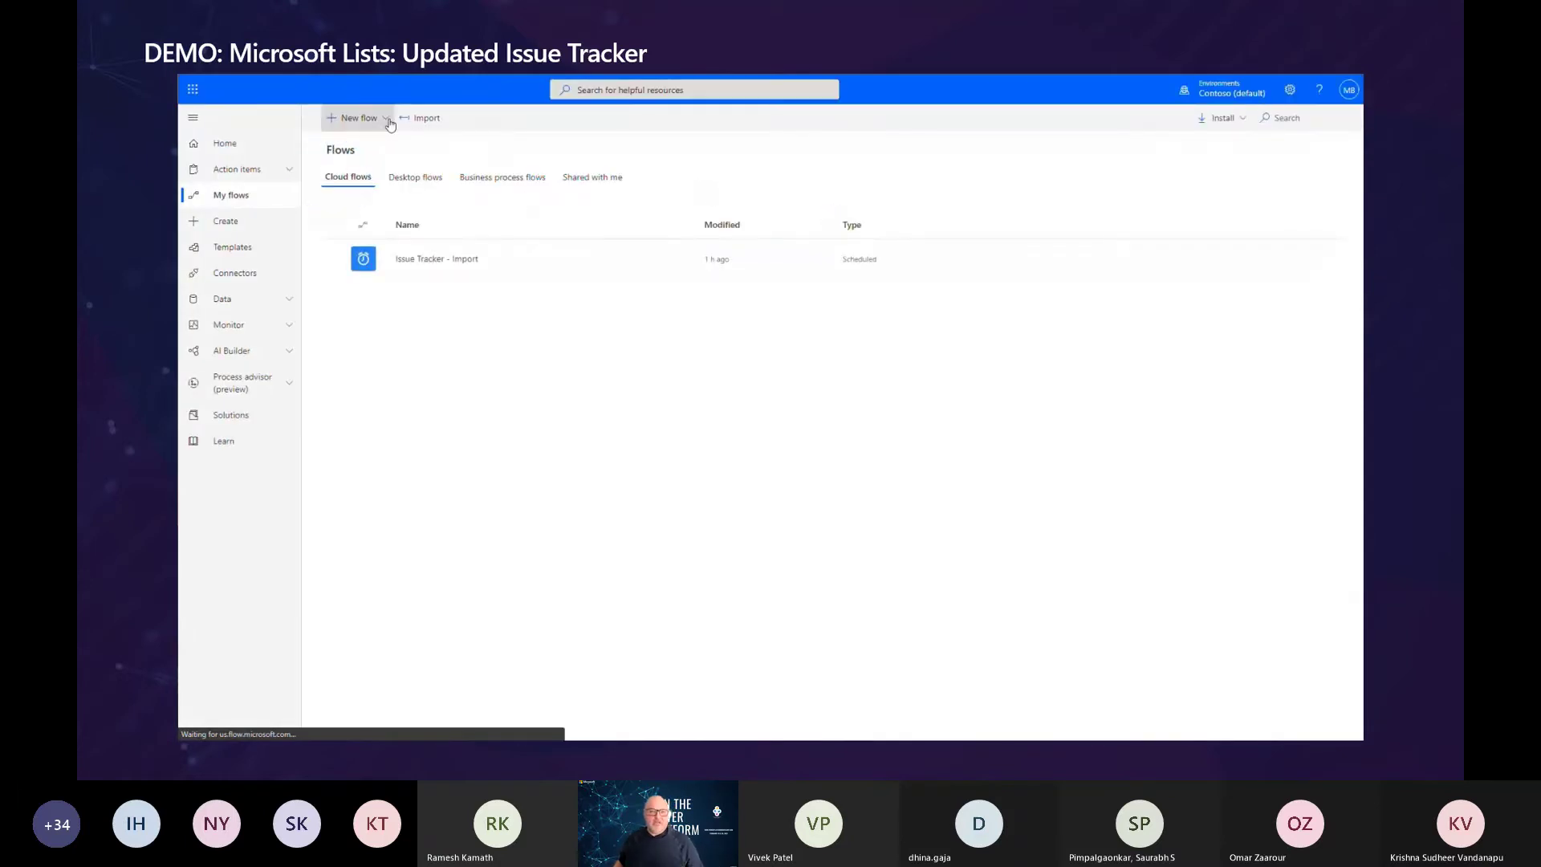
- Create a scheduled cloud flow named Issue Tracker - Daily that repeats every 1 day
left_click(386, 120)
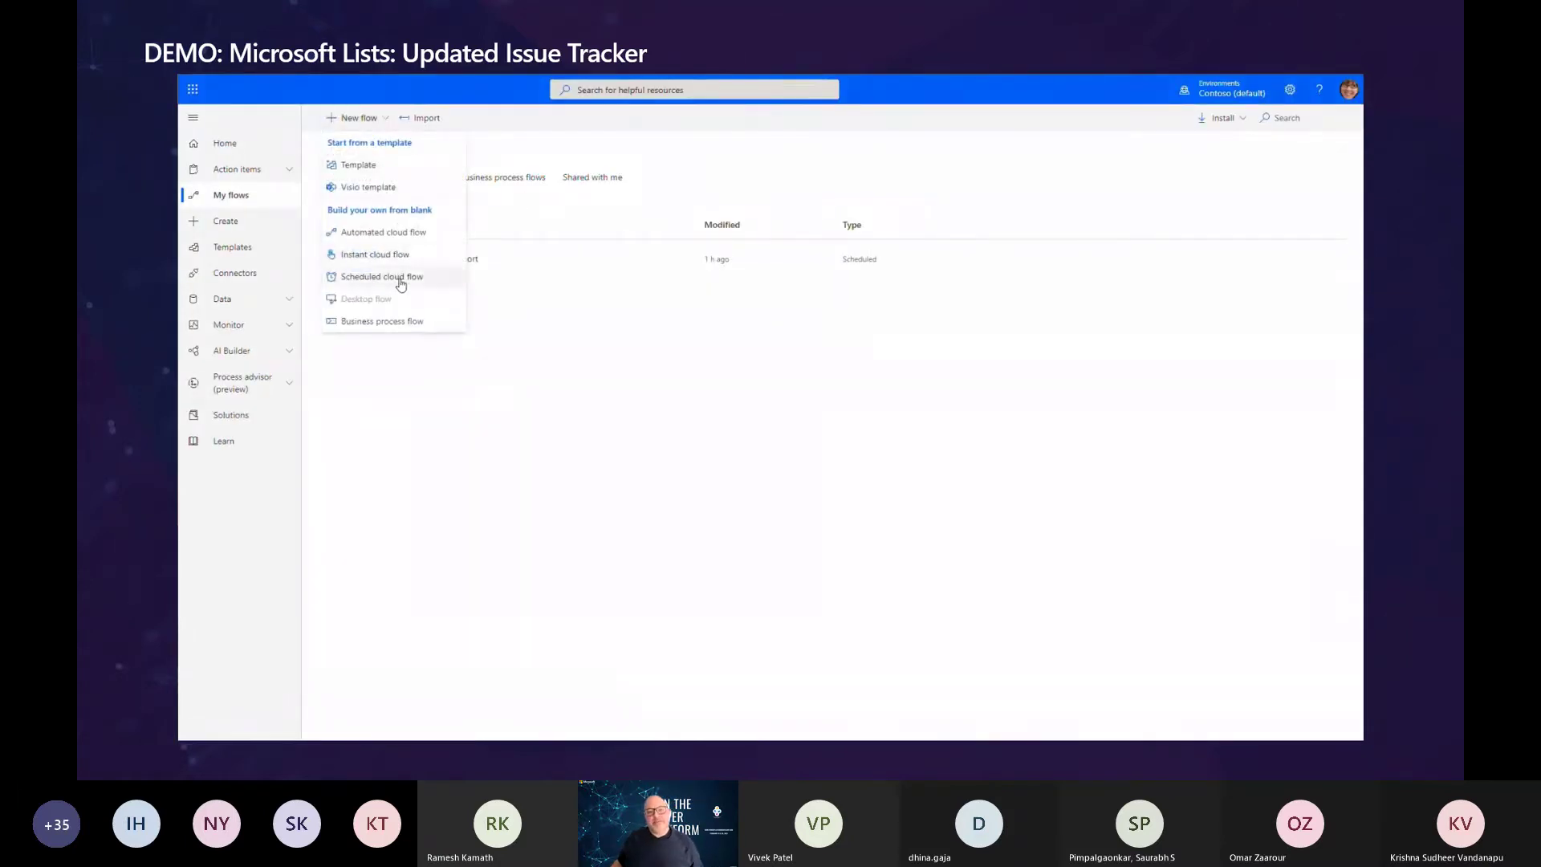
left_click(401, 281)
left_click(824, 297)
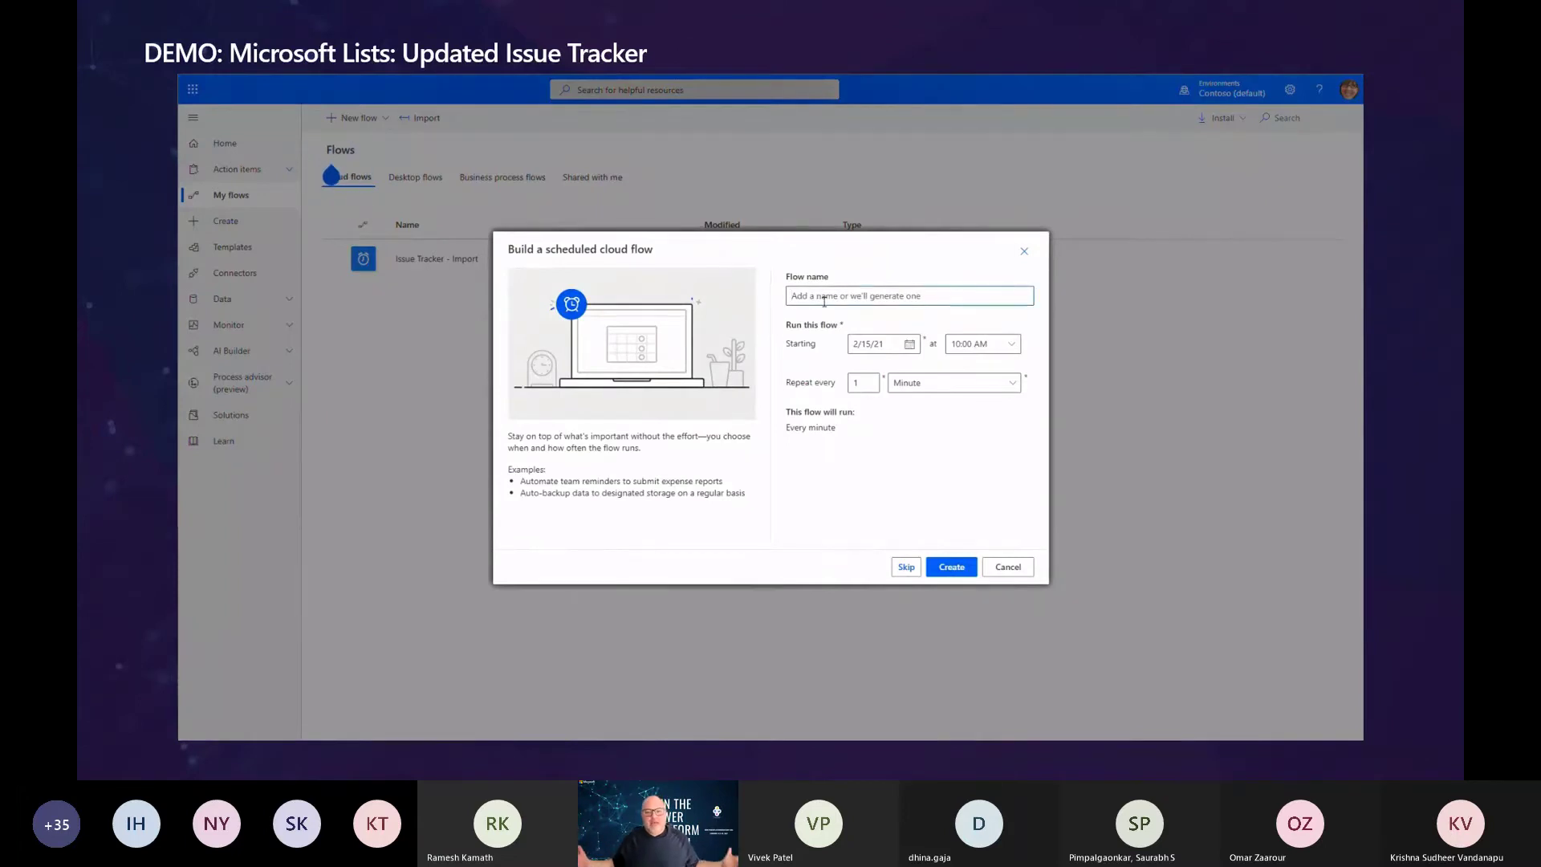
type("Issue Tracker")
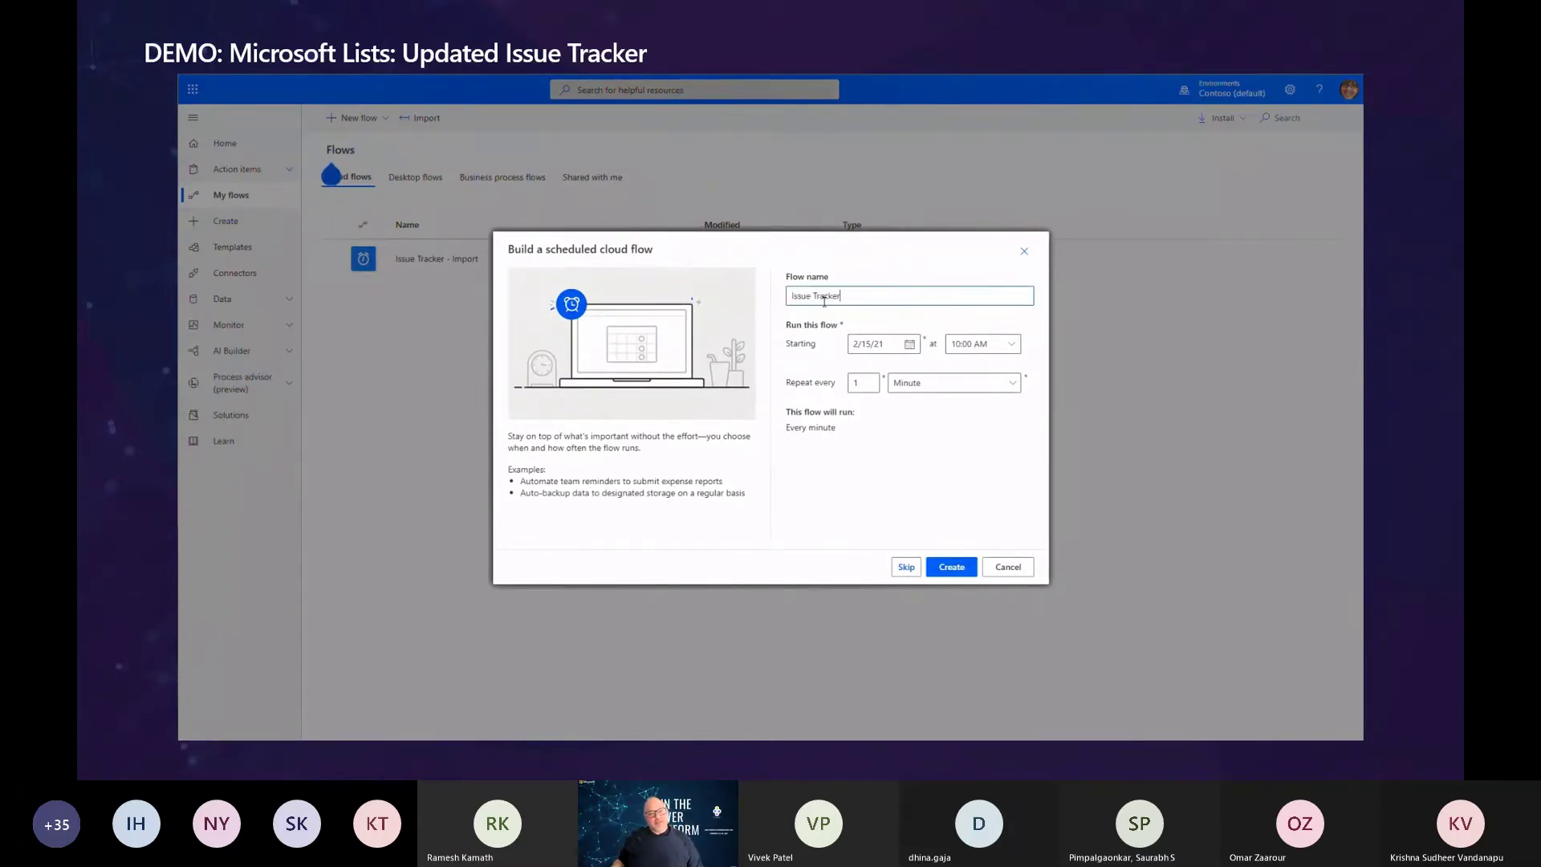
left_click(951, 383)
left_click(937, 449)
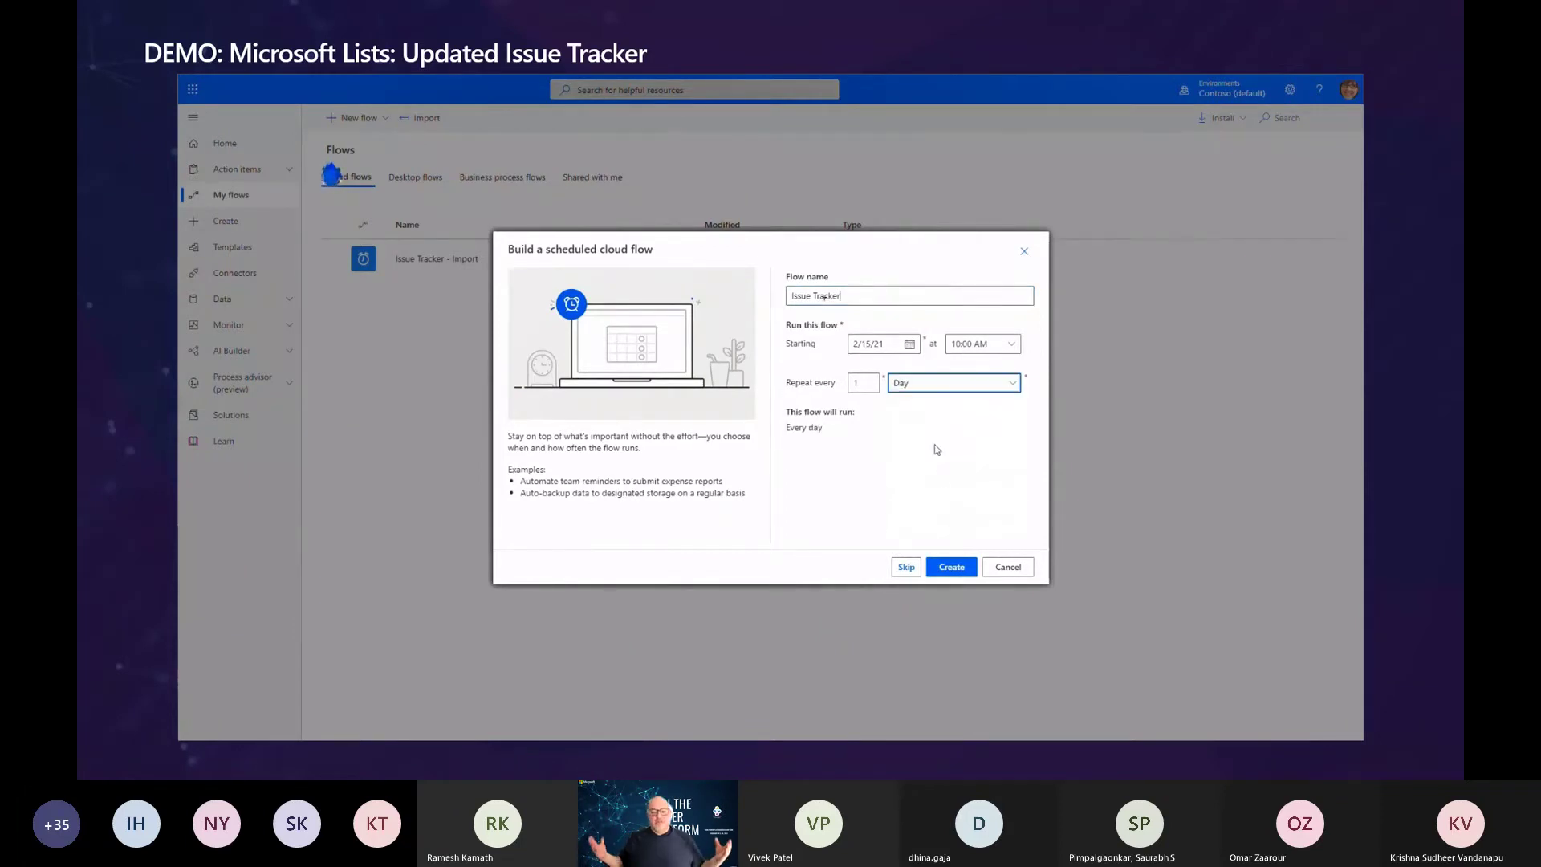
left_click(963, 571)
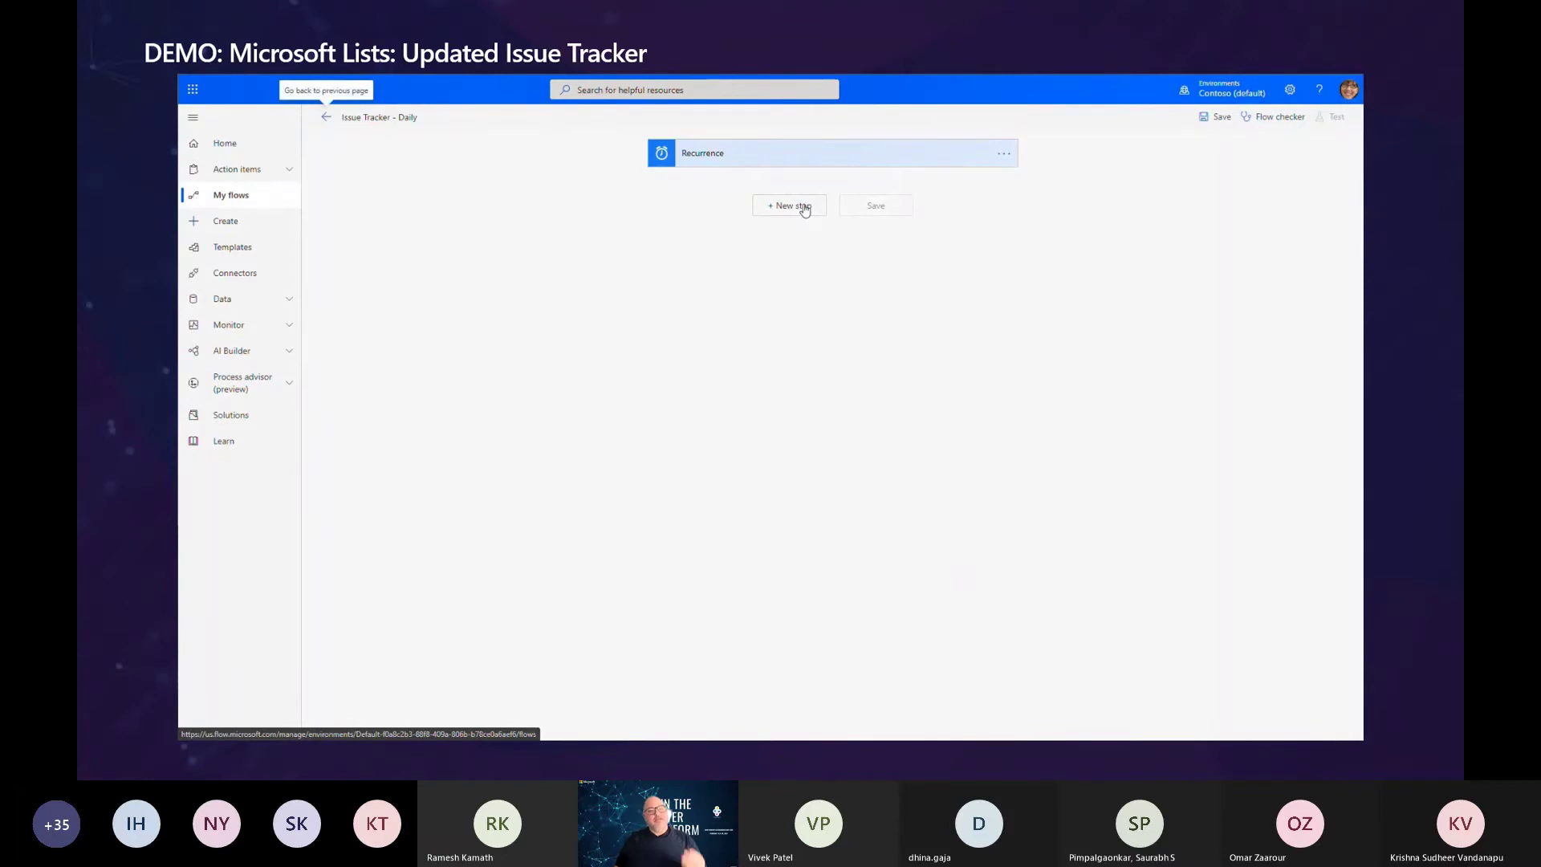
- Add an Initialize variable action after the recurrence, with the name varDateReported and the type String
left_click(804, 206)
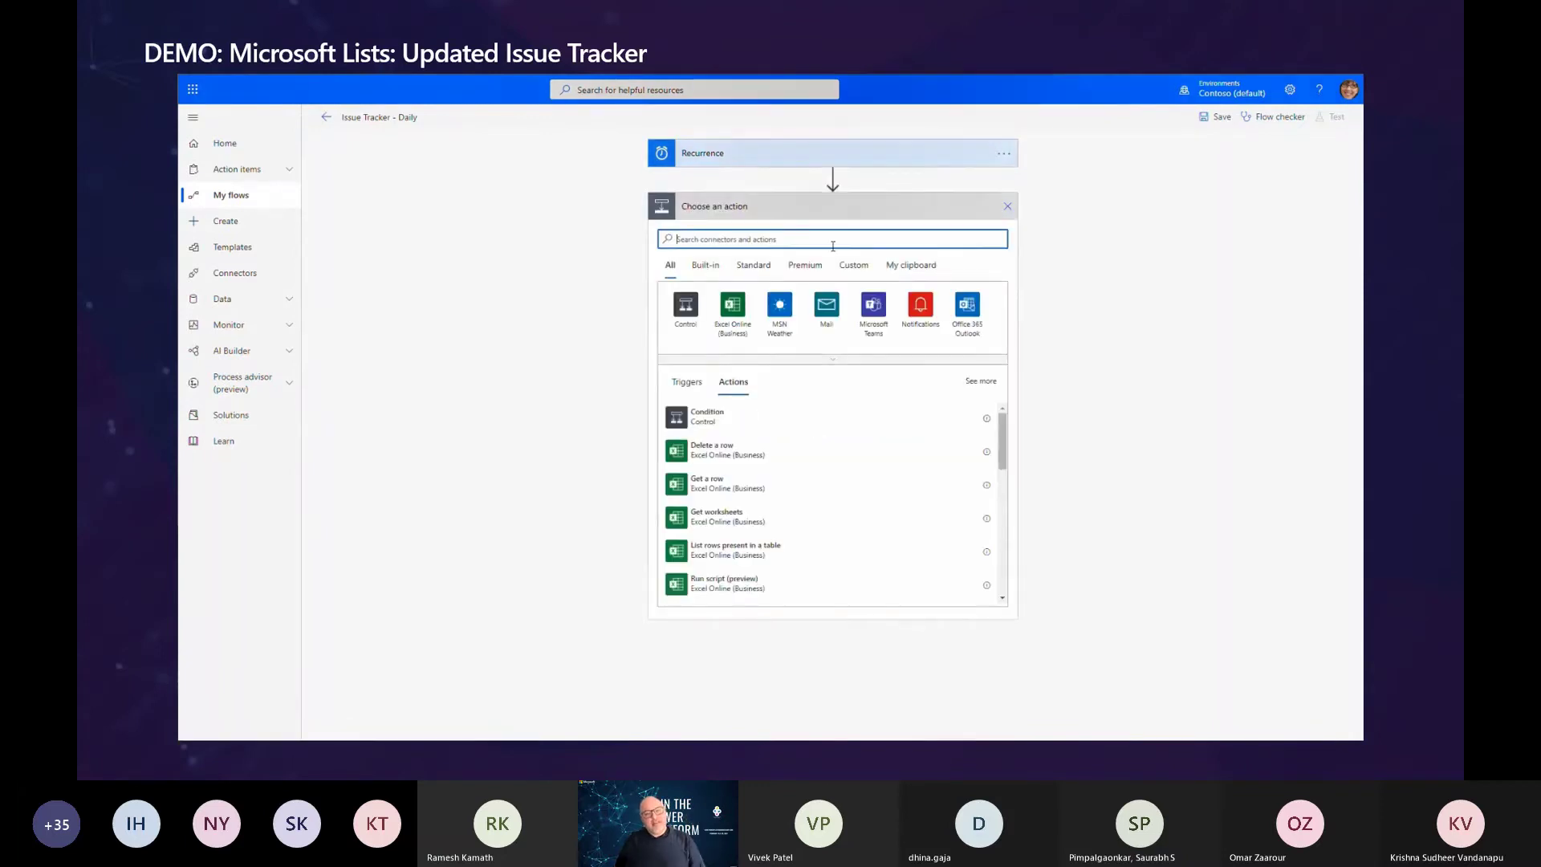
type("varia")
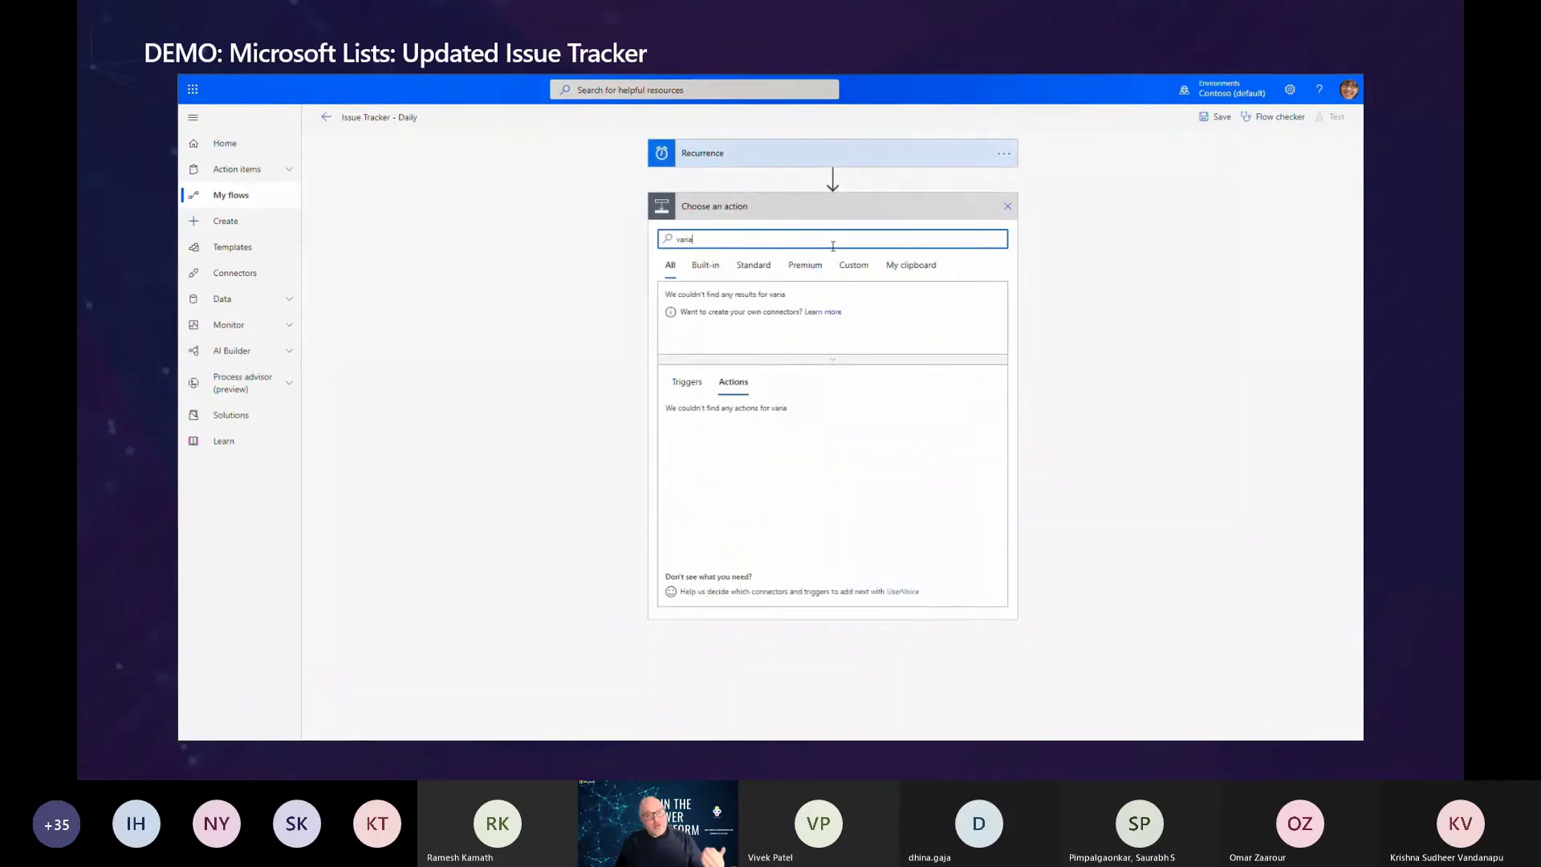
type("ble")
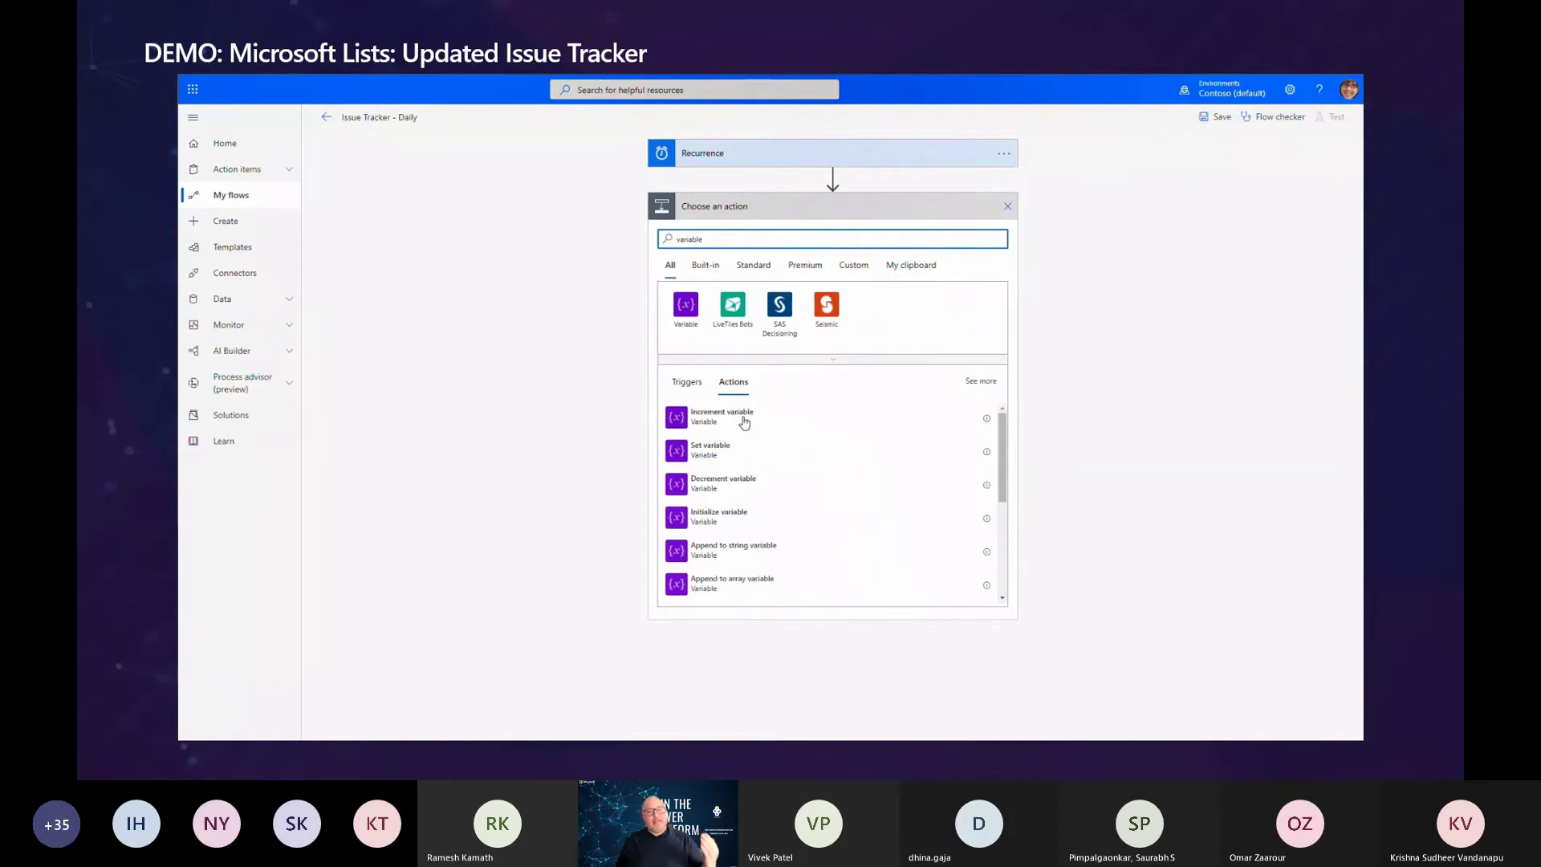
left_click(719, 518)
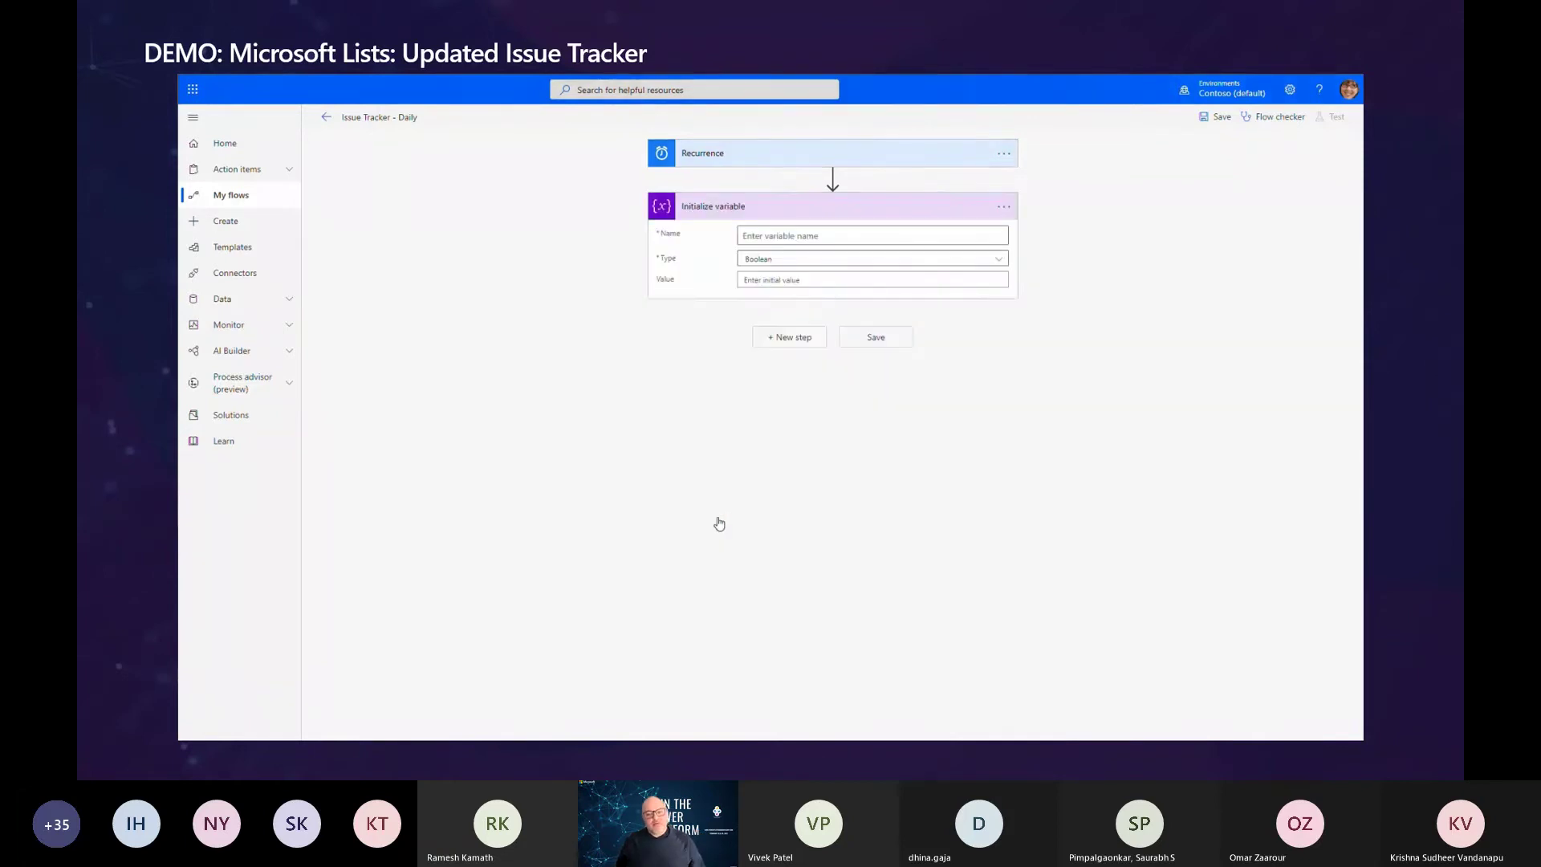
left_click(894, 237)
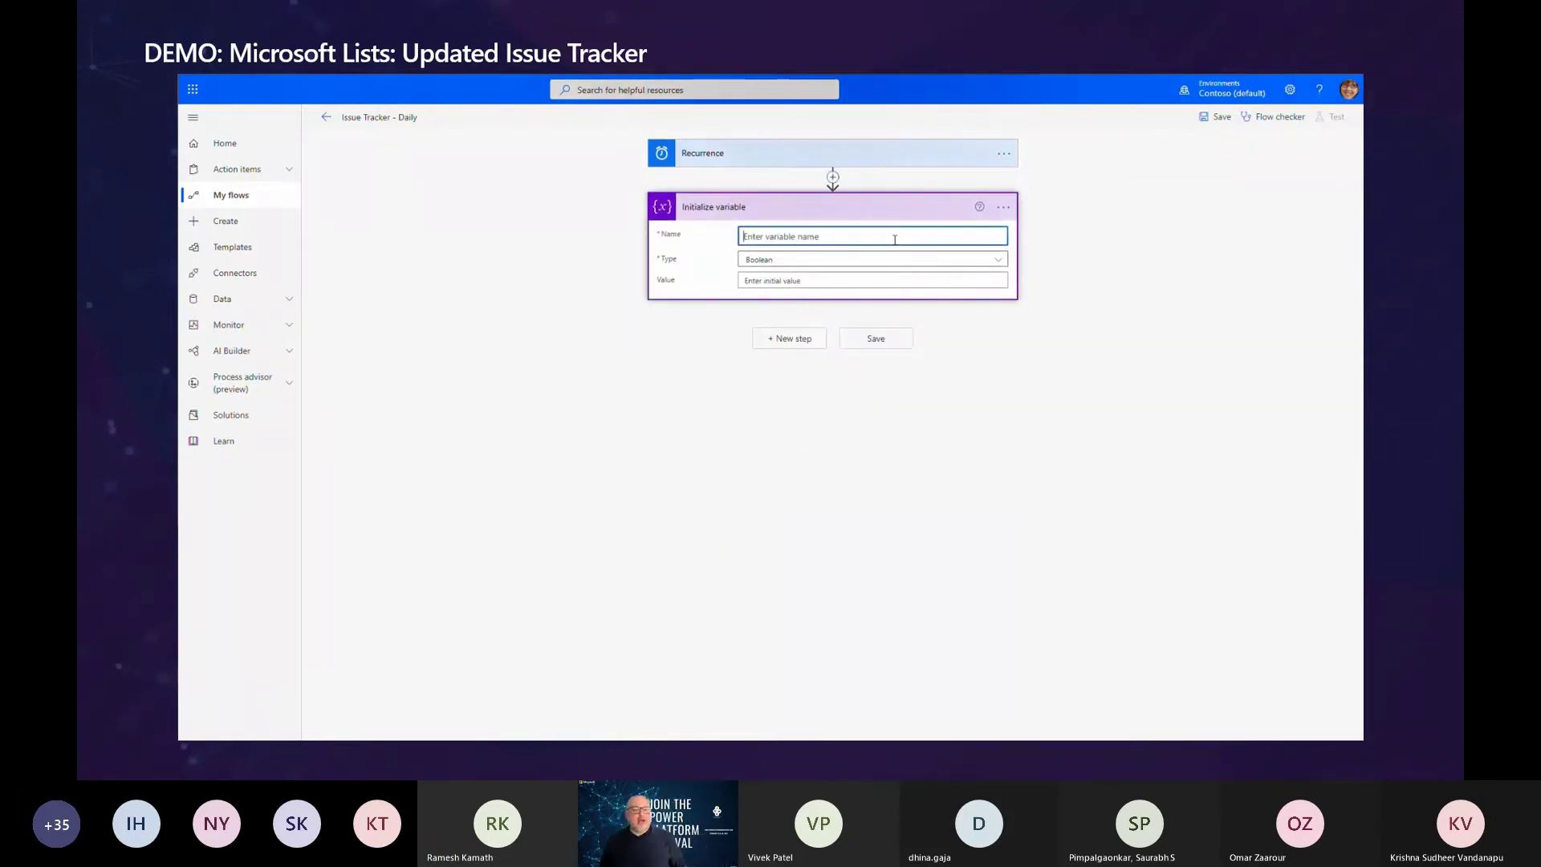
type("varDateReported")
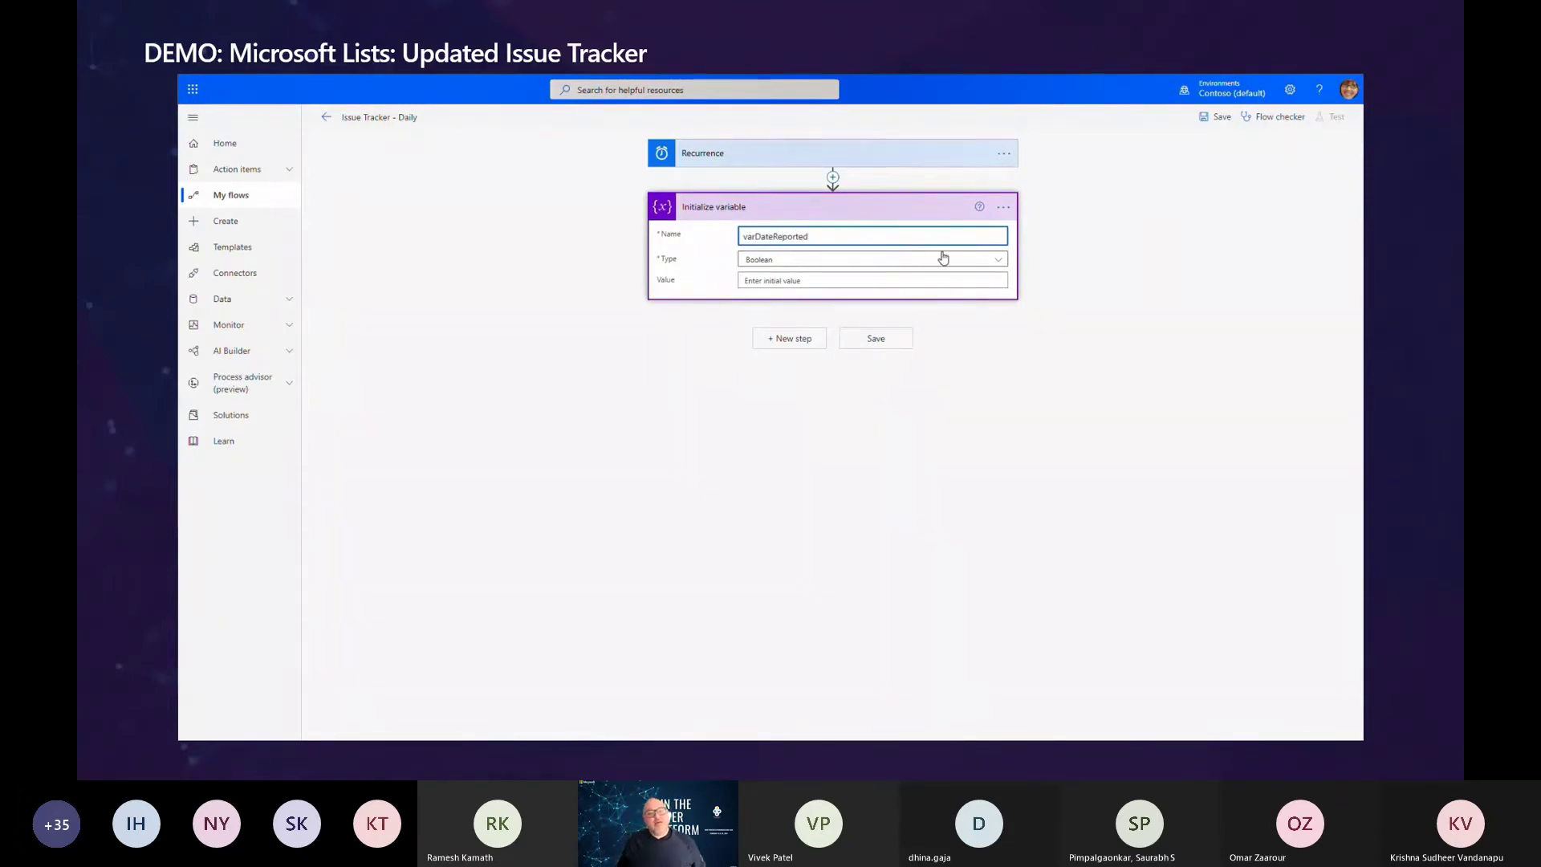
left_click(943, 257)
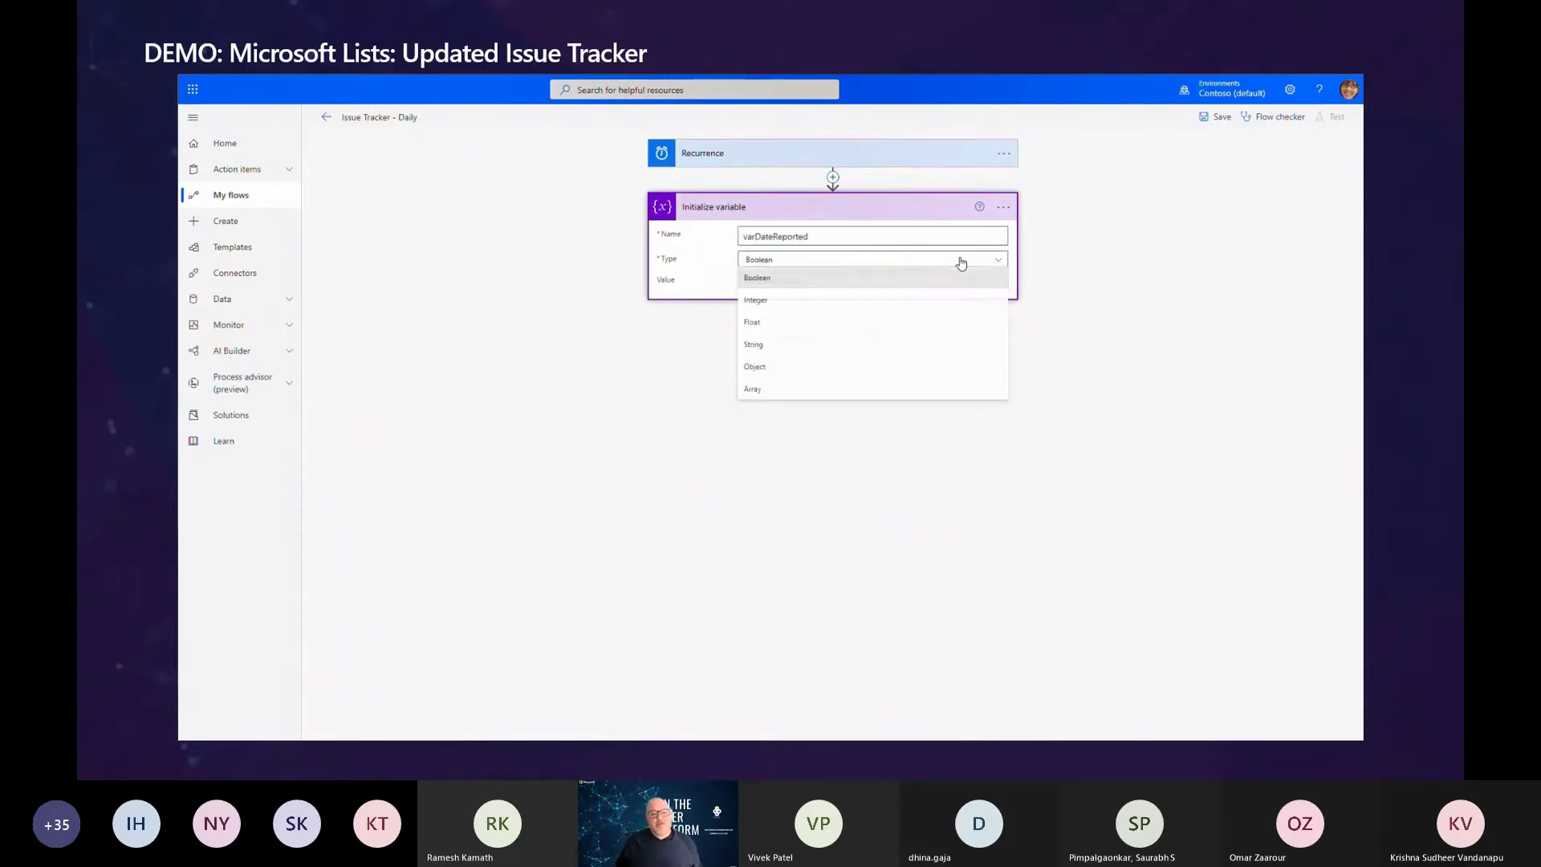
left_click(855, 346)
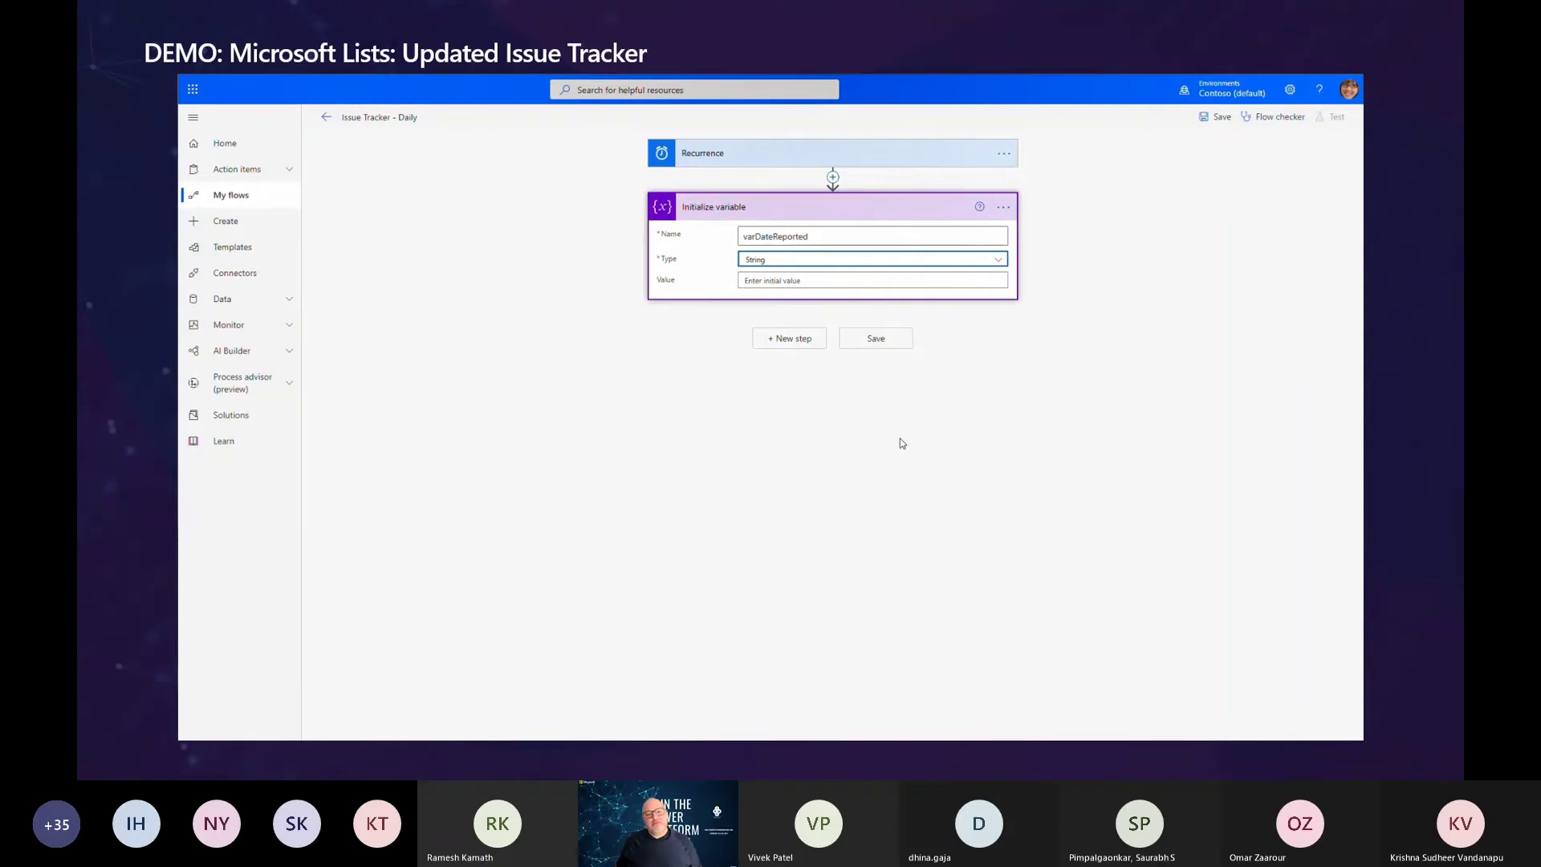
- Add a SharePoint Get items action after the Initialize variable action
left_click(809, 352)
type("Share")
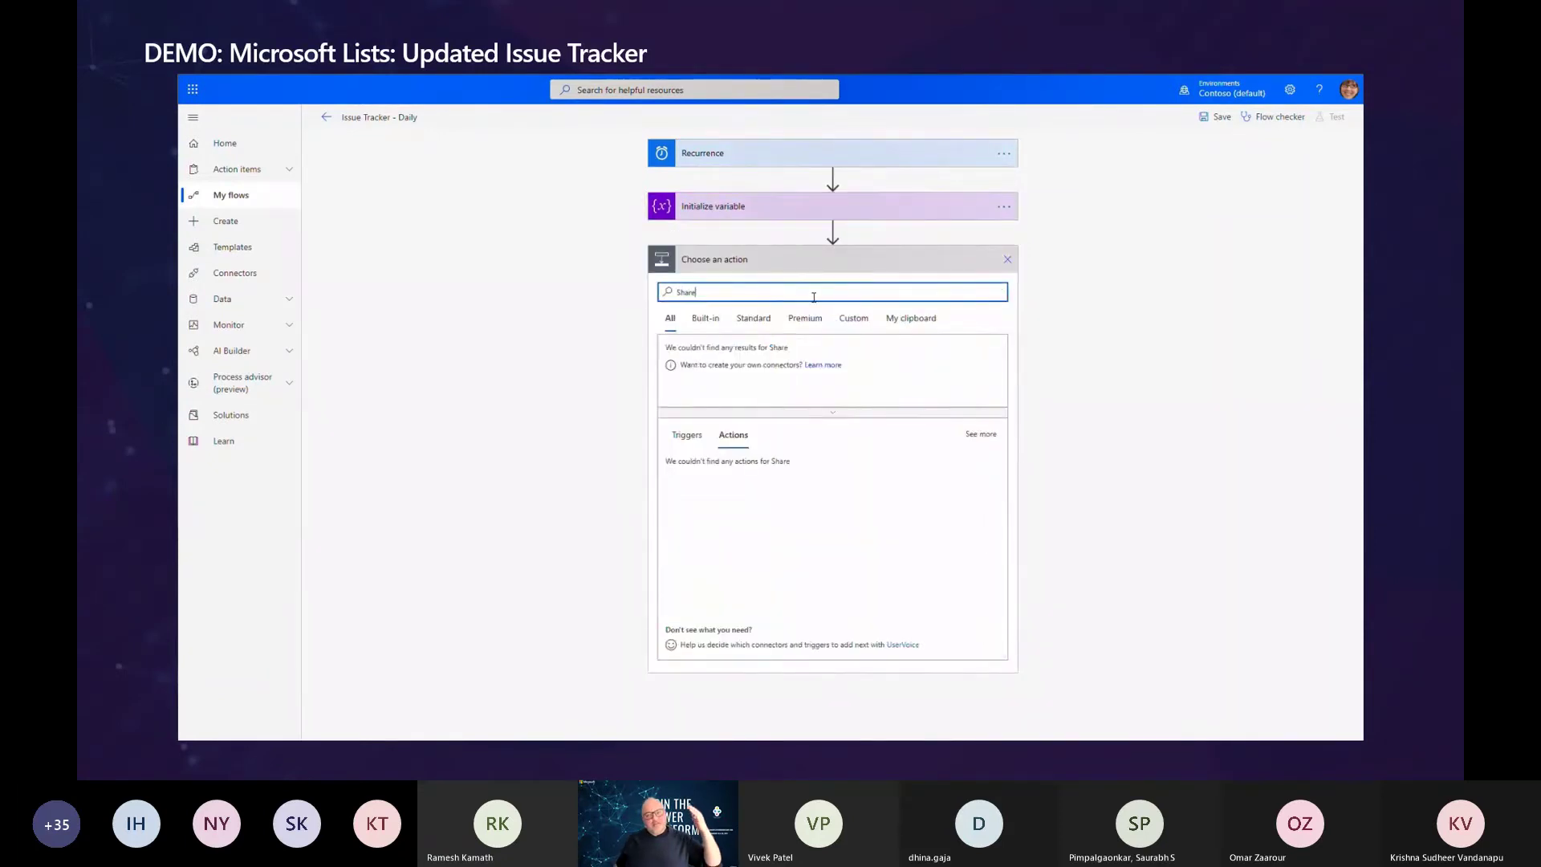
type("Point")
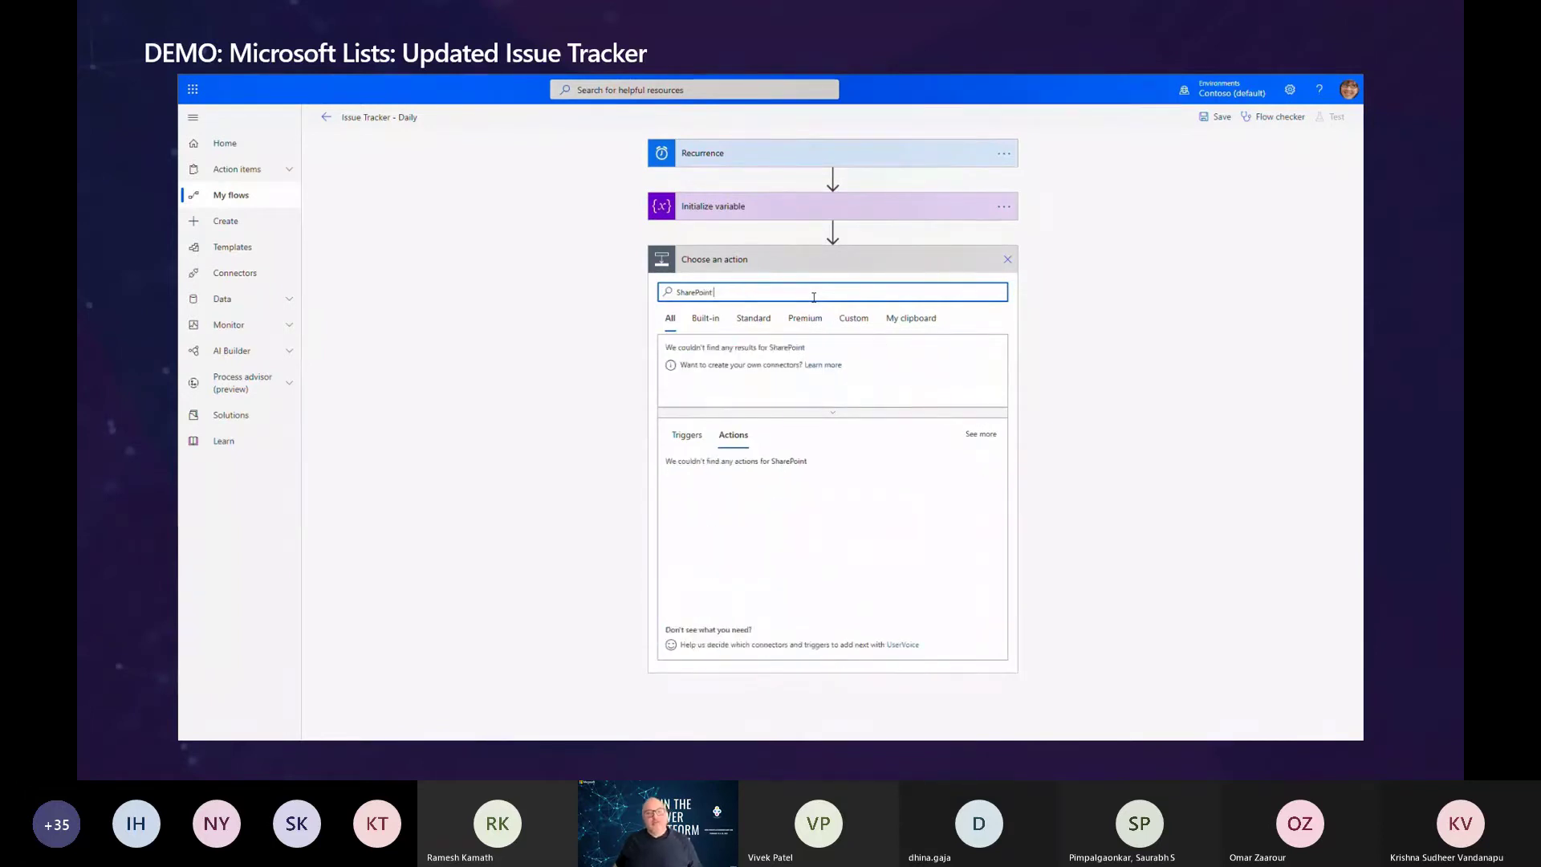
type(" get item")
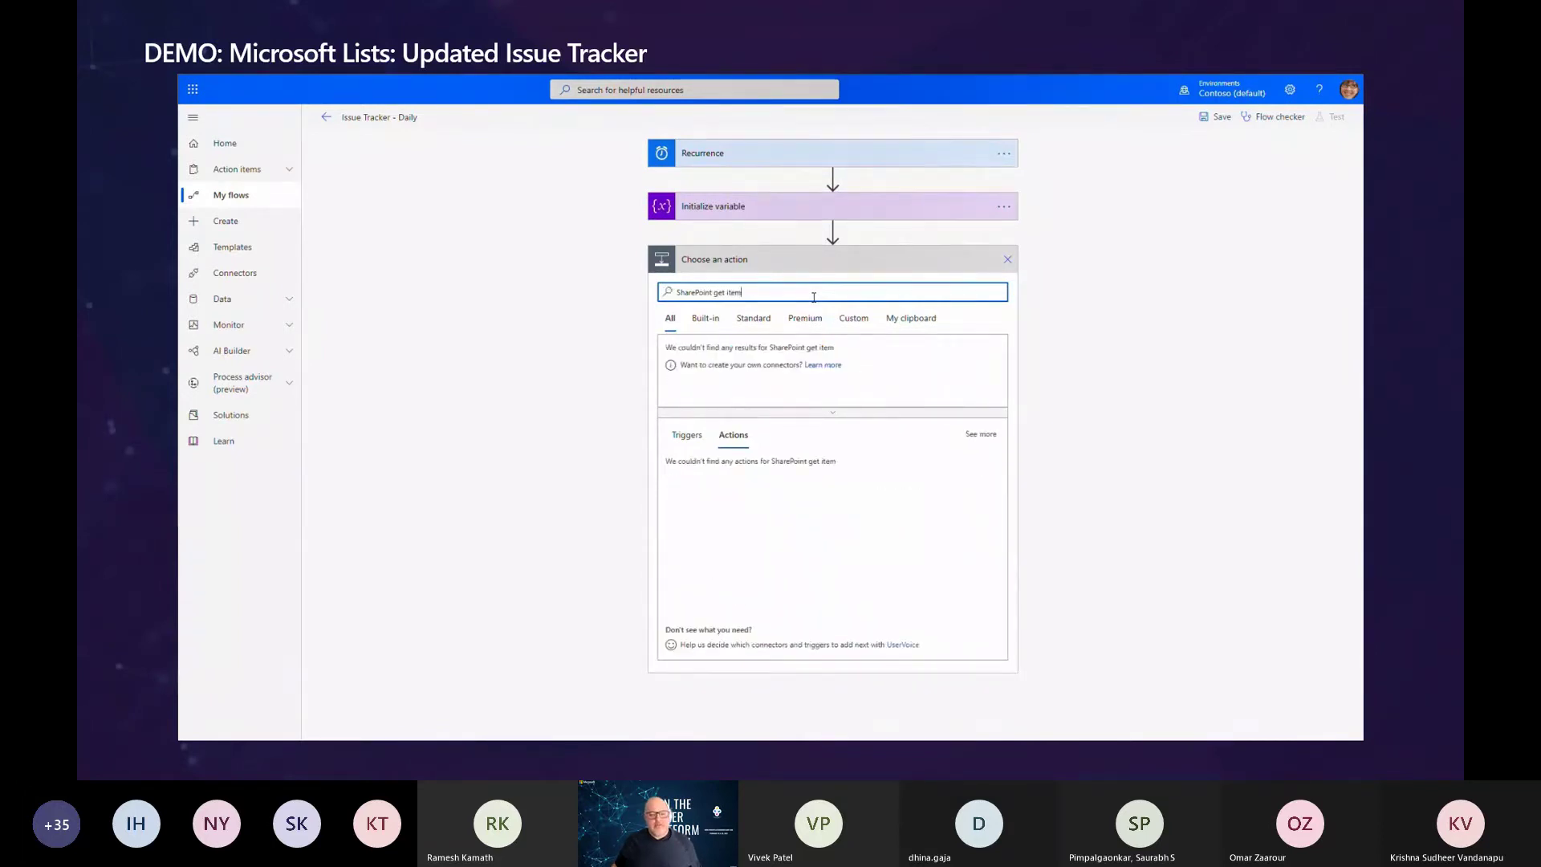
type("s")
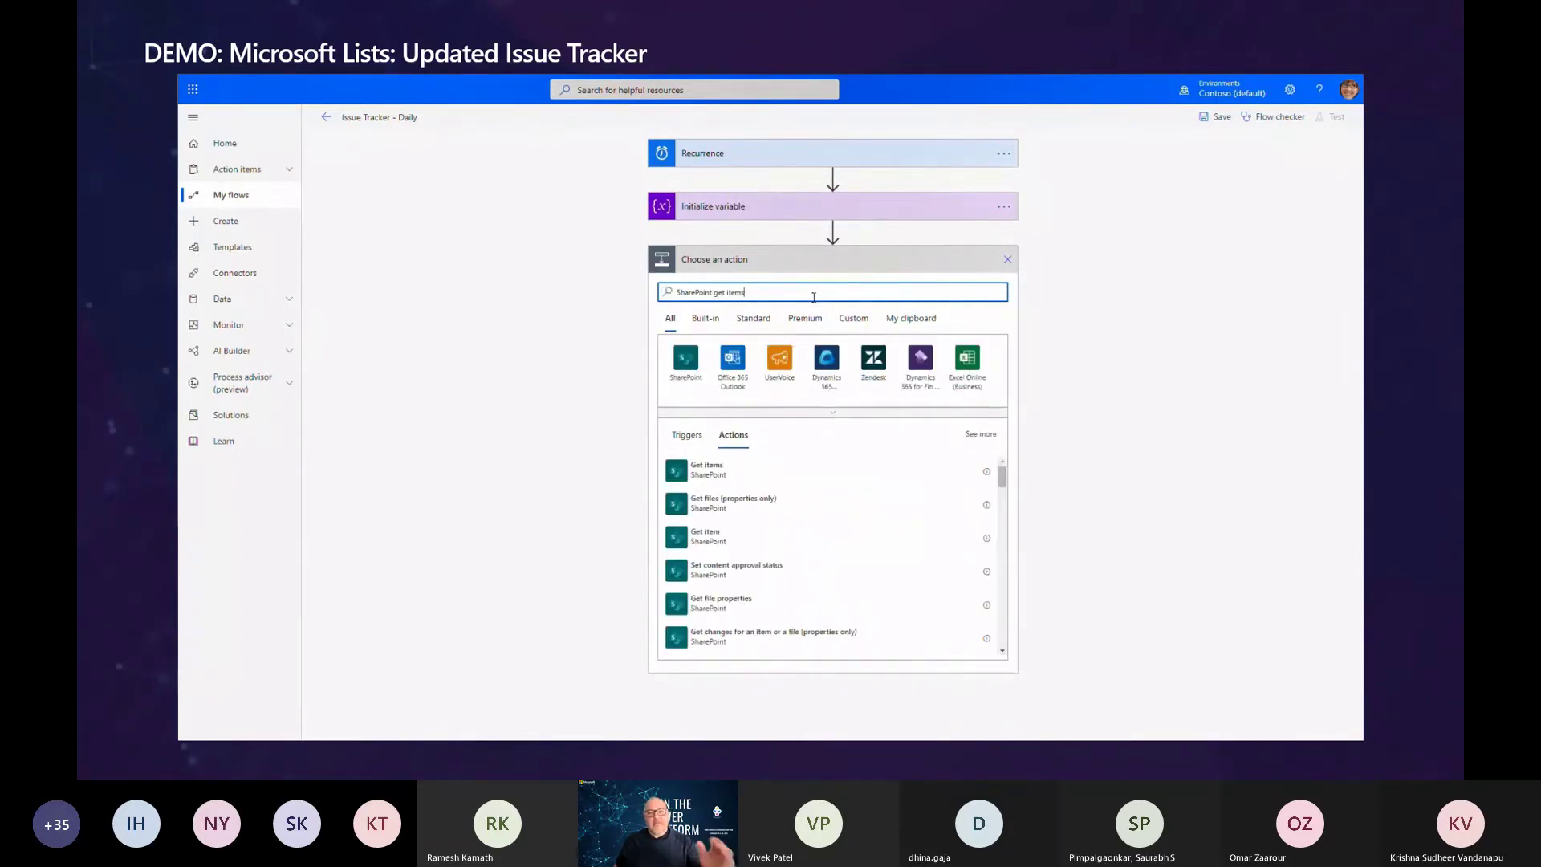
left_click(705, 470)
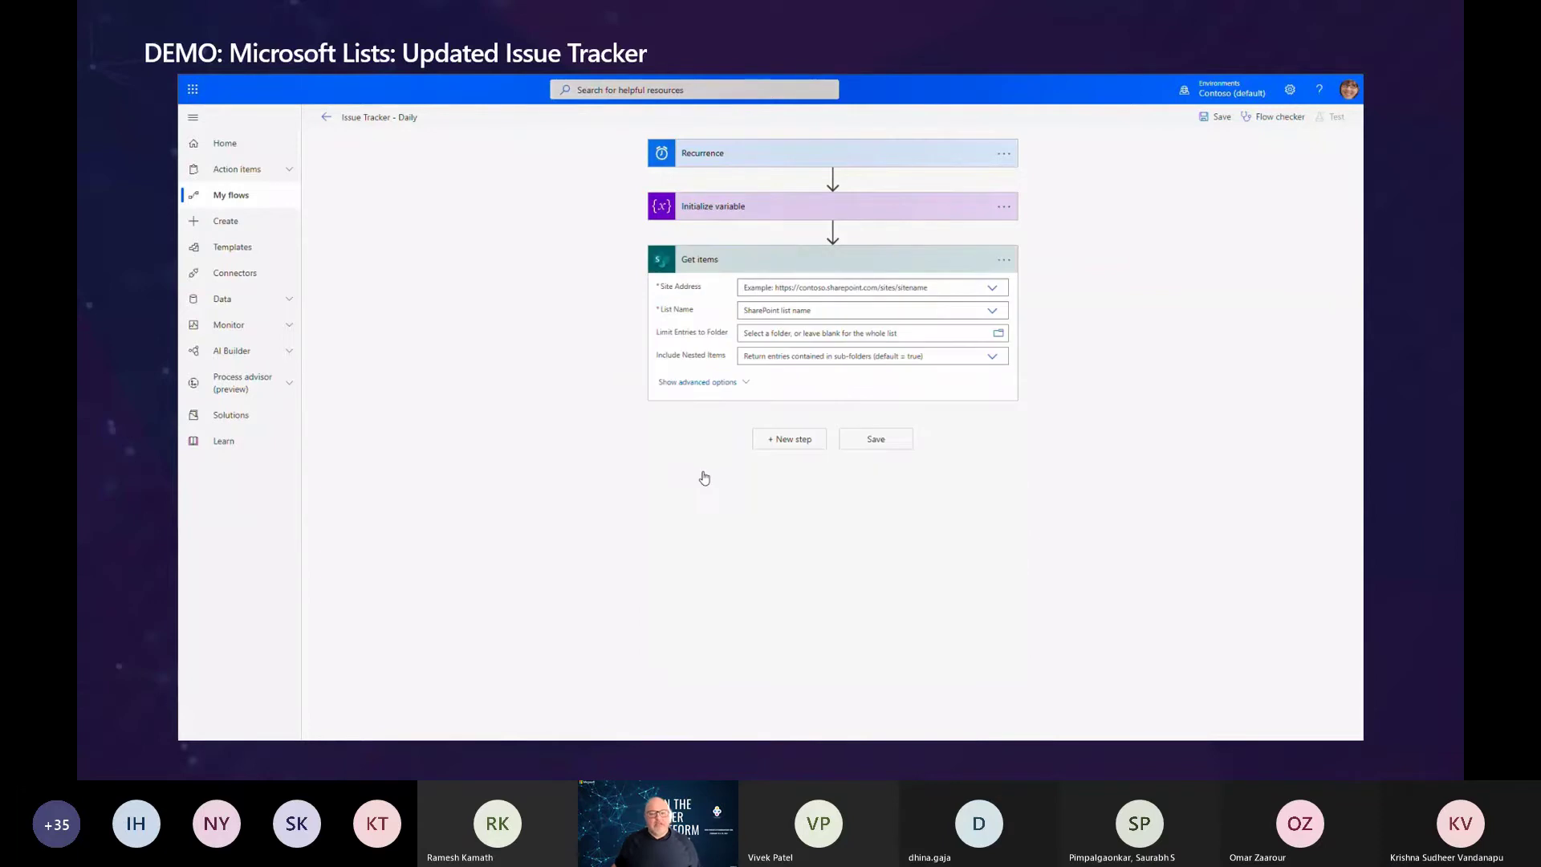
- Point the Get items action at the X1050 Launch Team site and its Issue tracker list
left_click(994, 289)
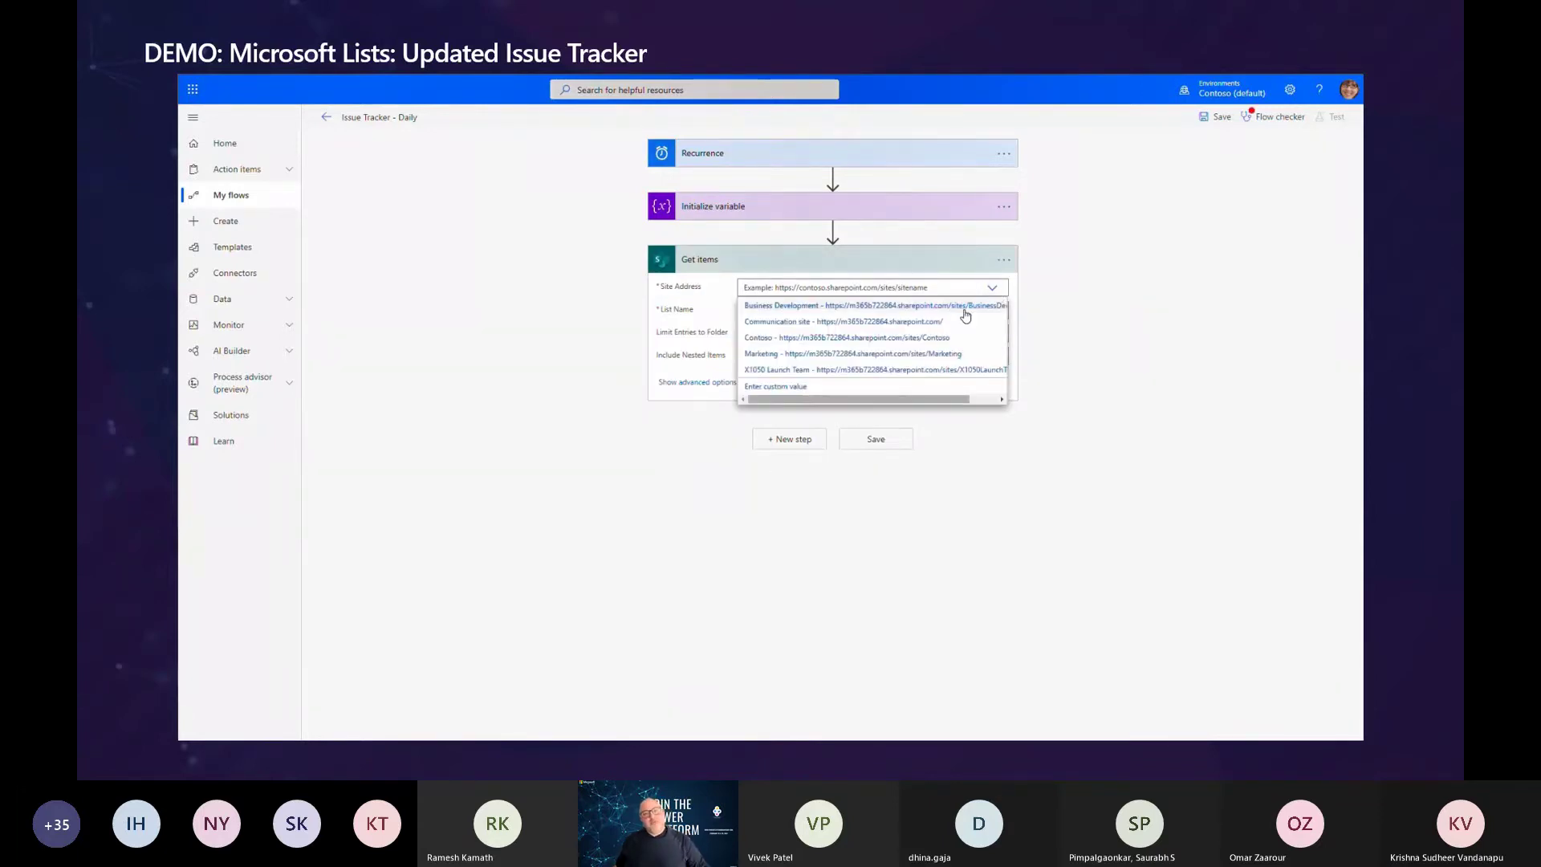
left_click(925, 371)
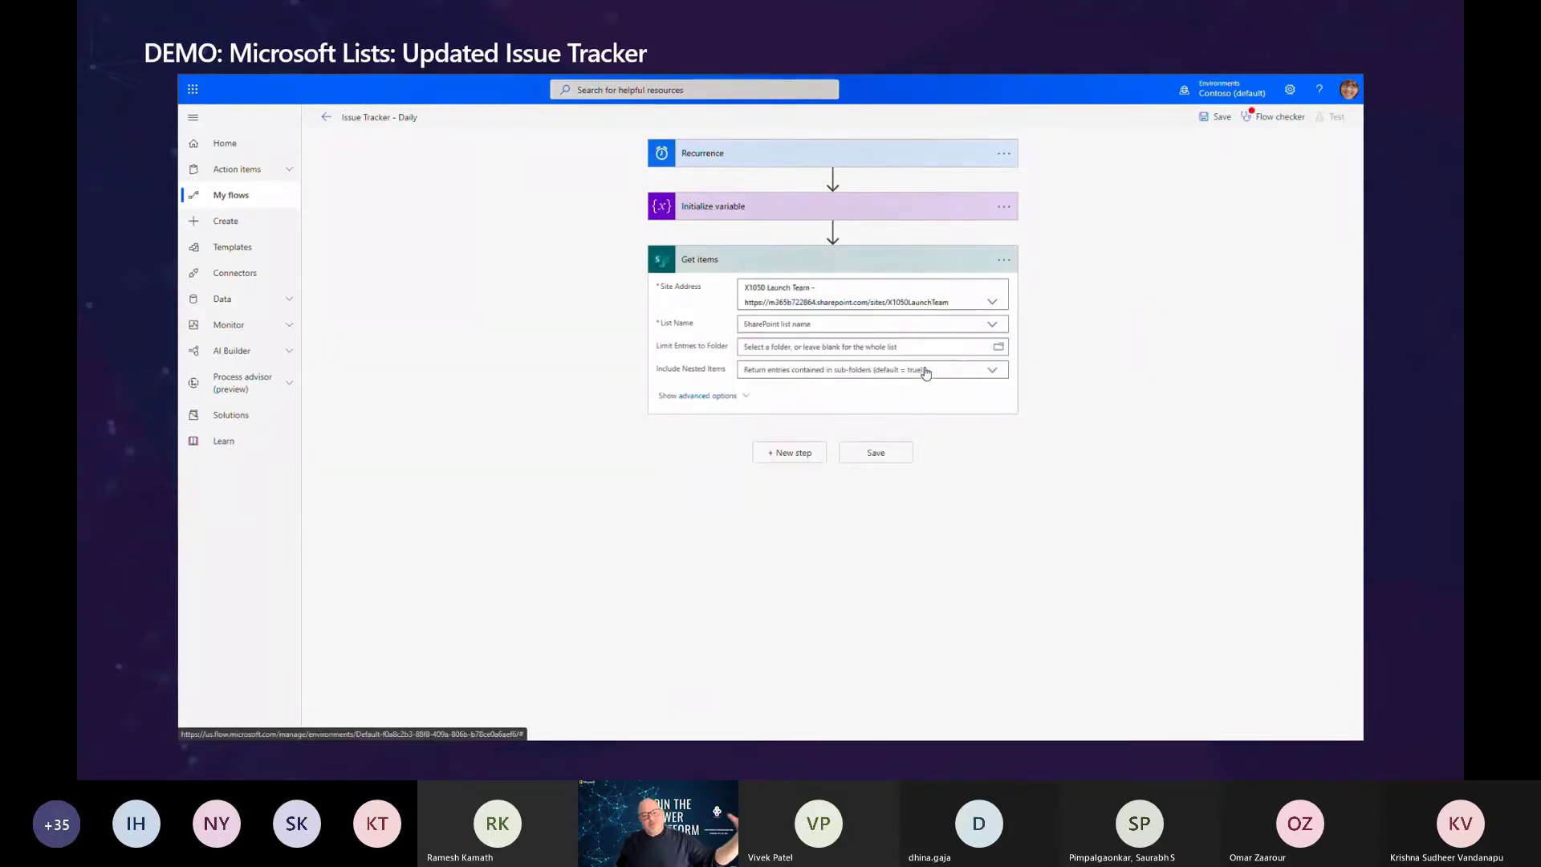
left_click(994, 325)
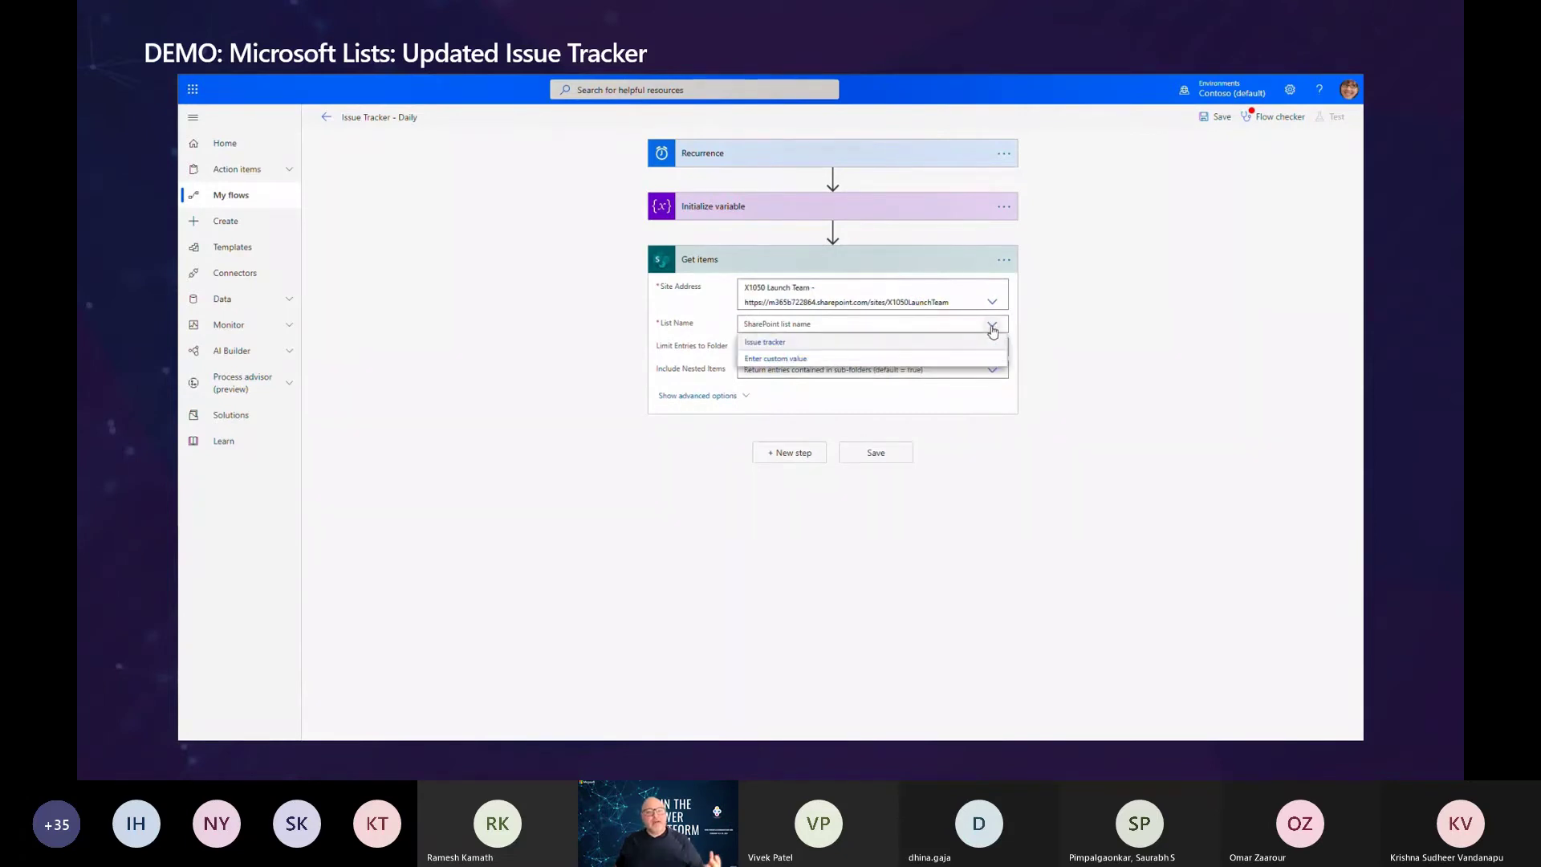
left_click(755, 344)
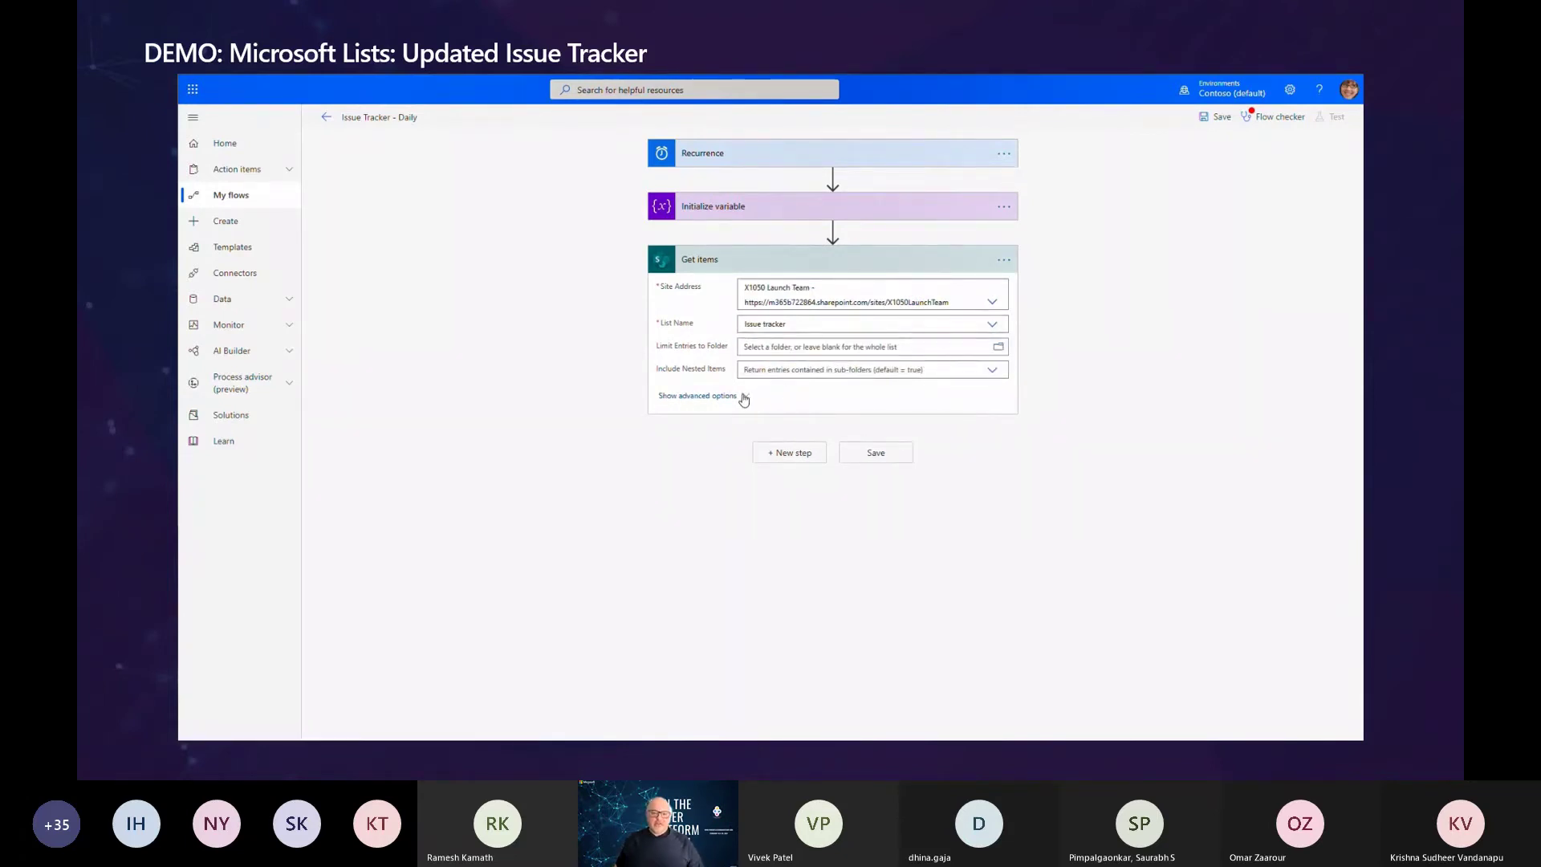
- Set the Get items filter query to Status ne 'Completed' or Status ne 'By design' or Status ne 'Wont fix'
left_click(744, 397)
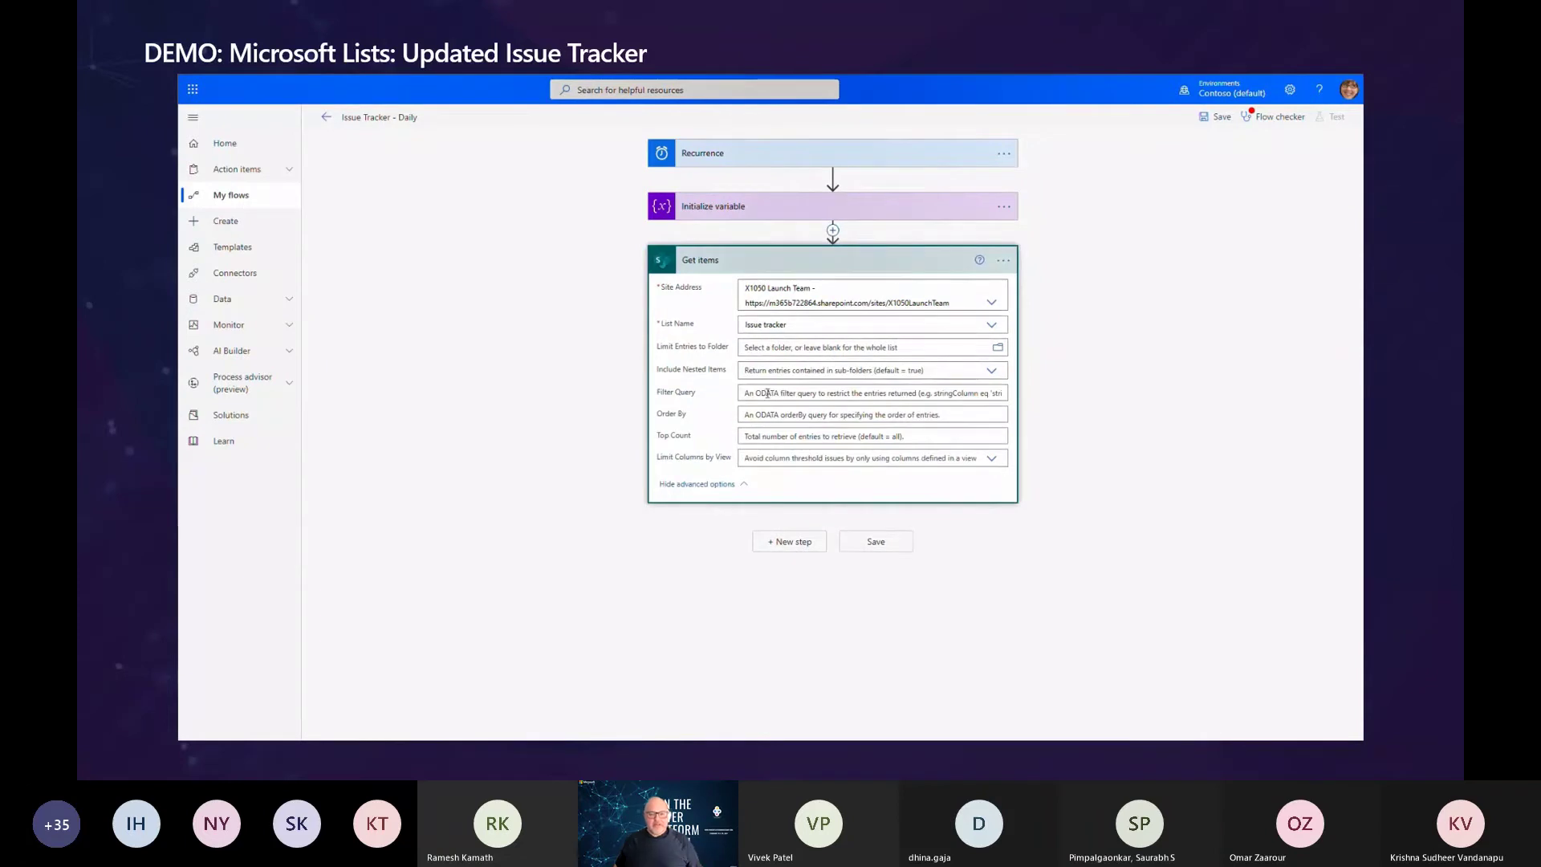
left_click(765, 393)
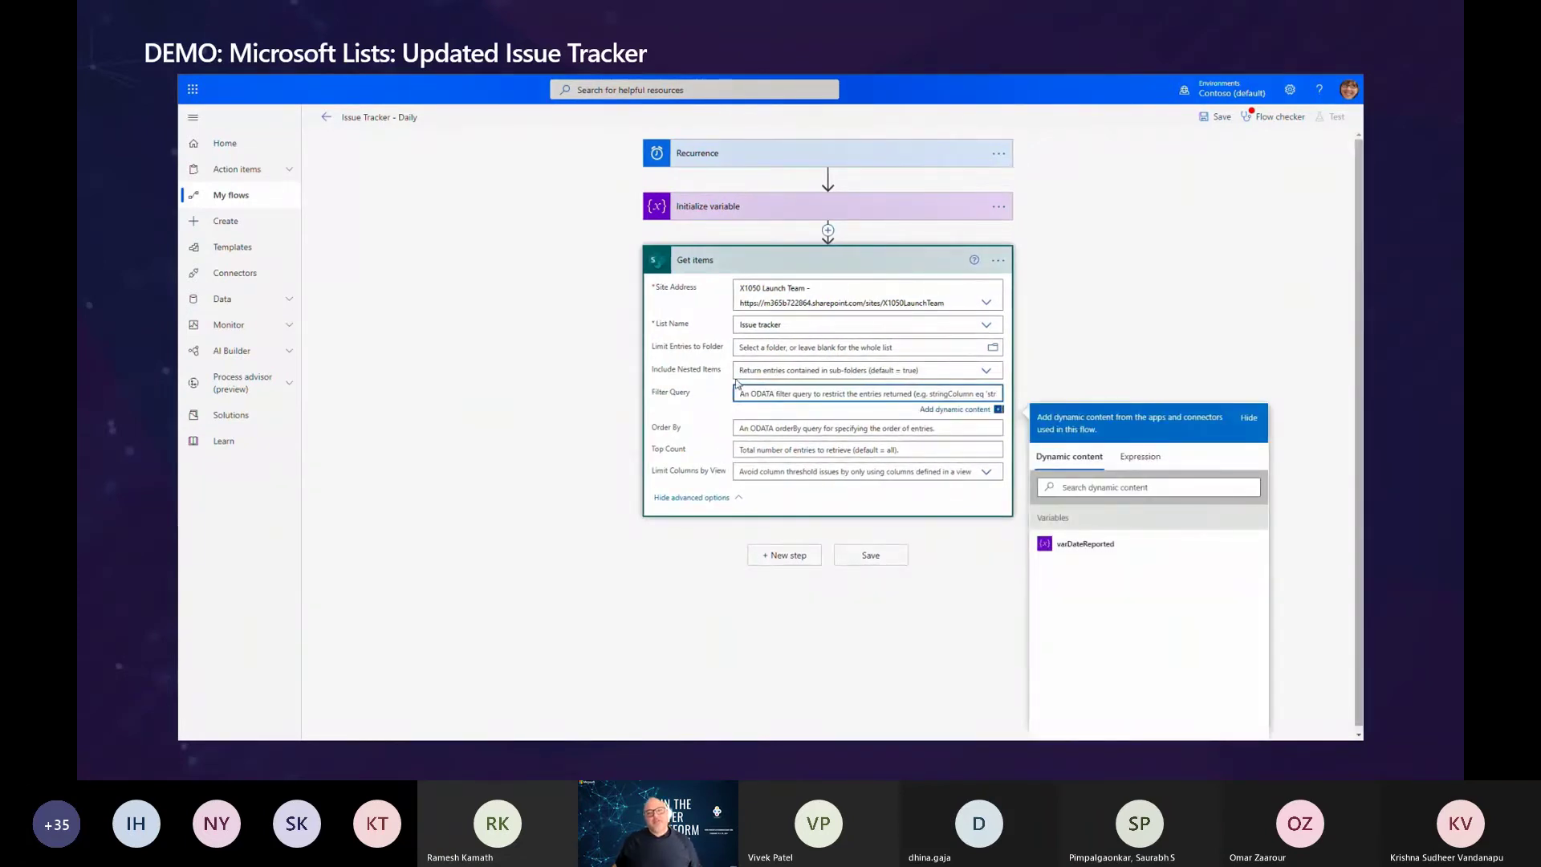
type("Status")
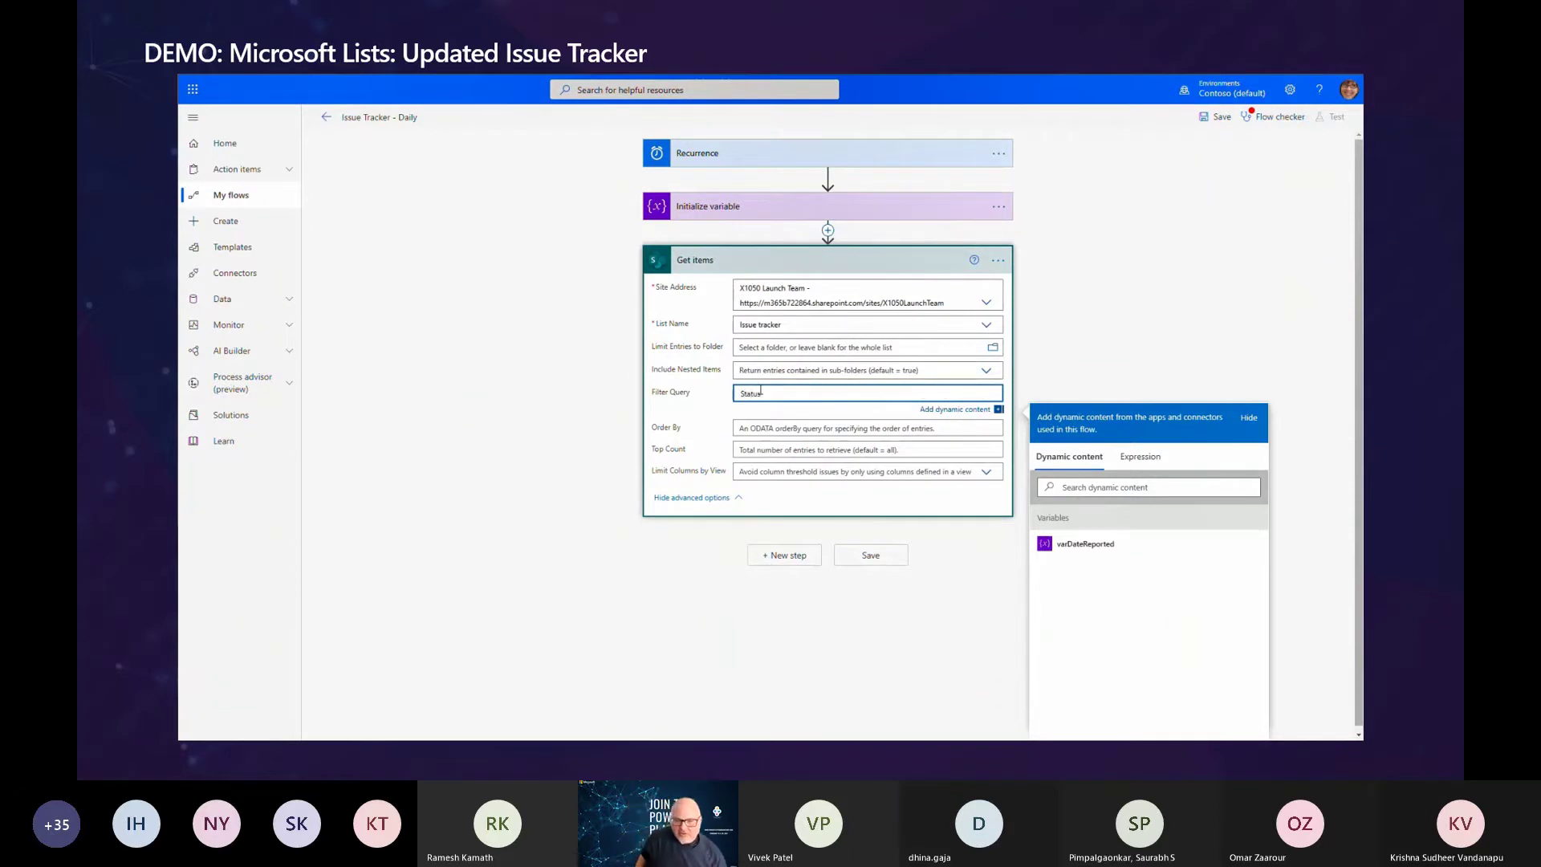
type(" ne 'Comple")
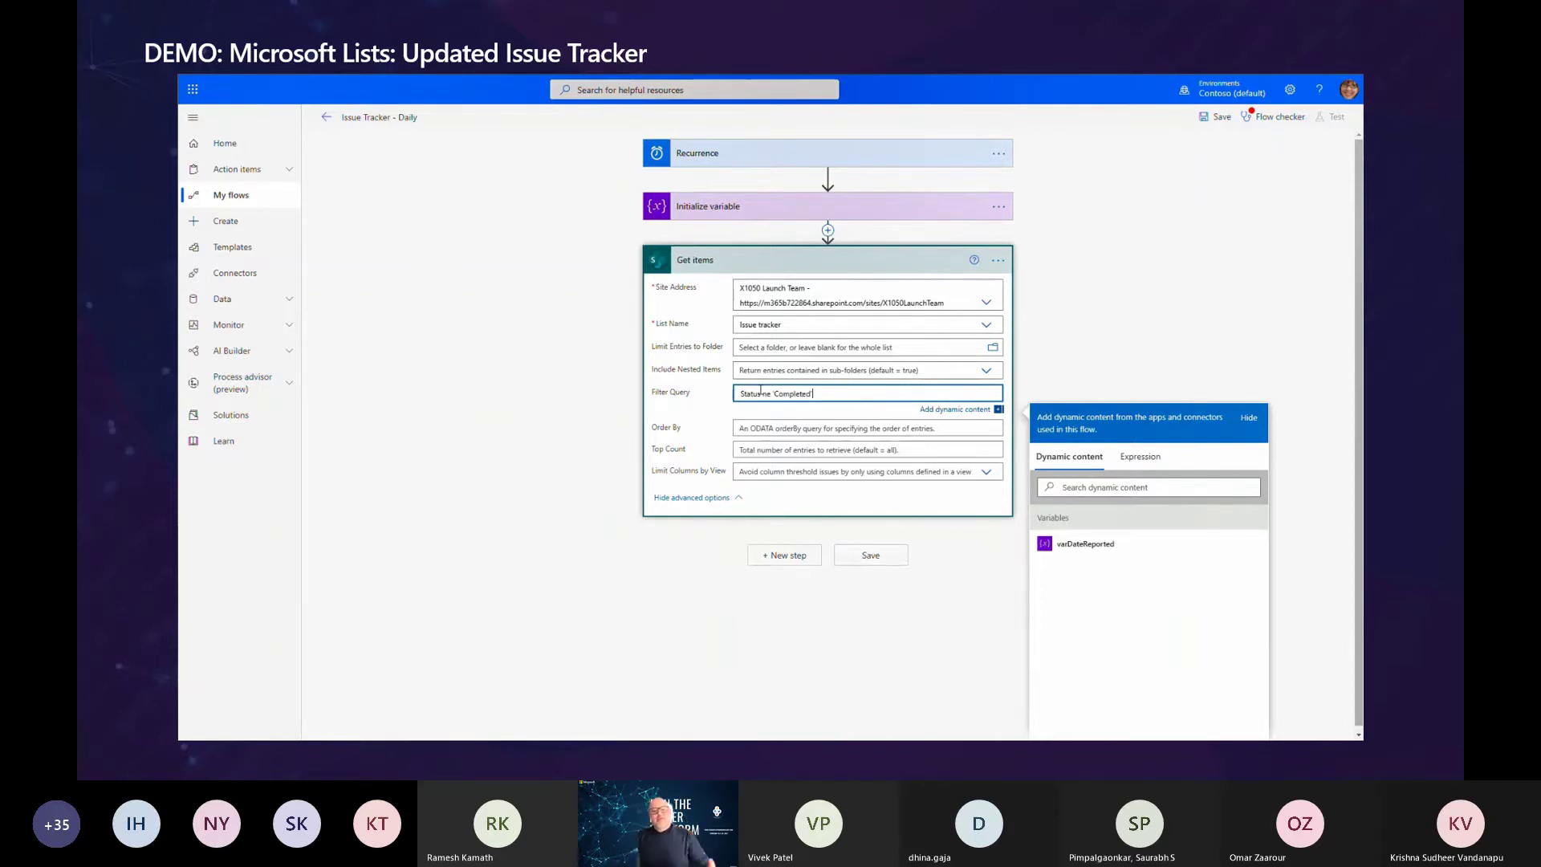
type("ted'")
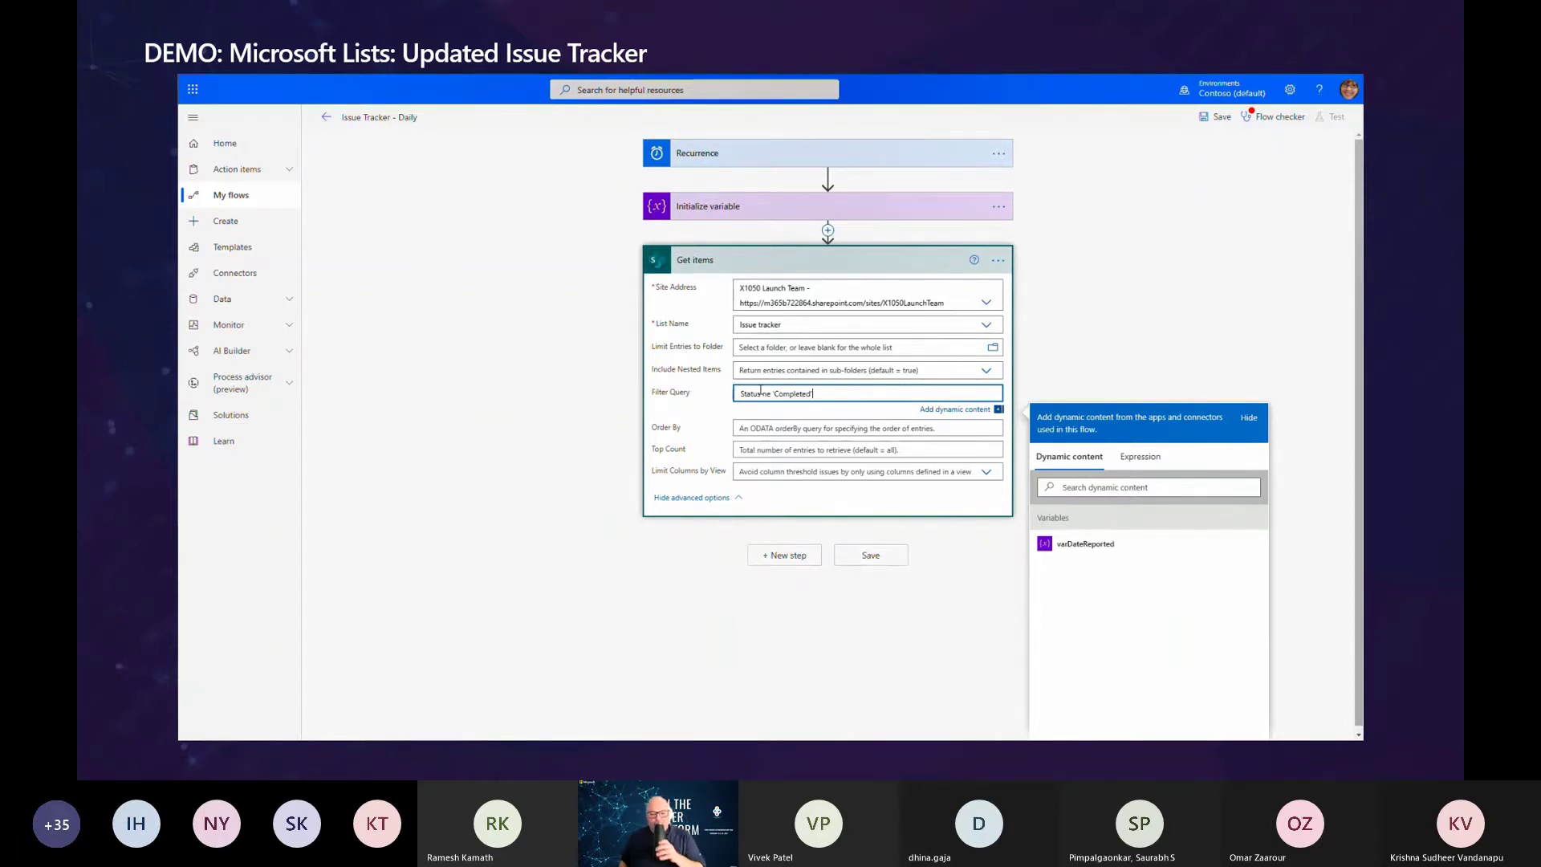
type(" or Status ne")
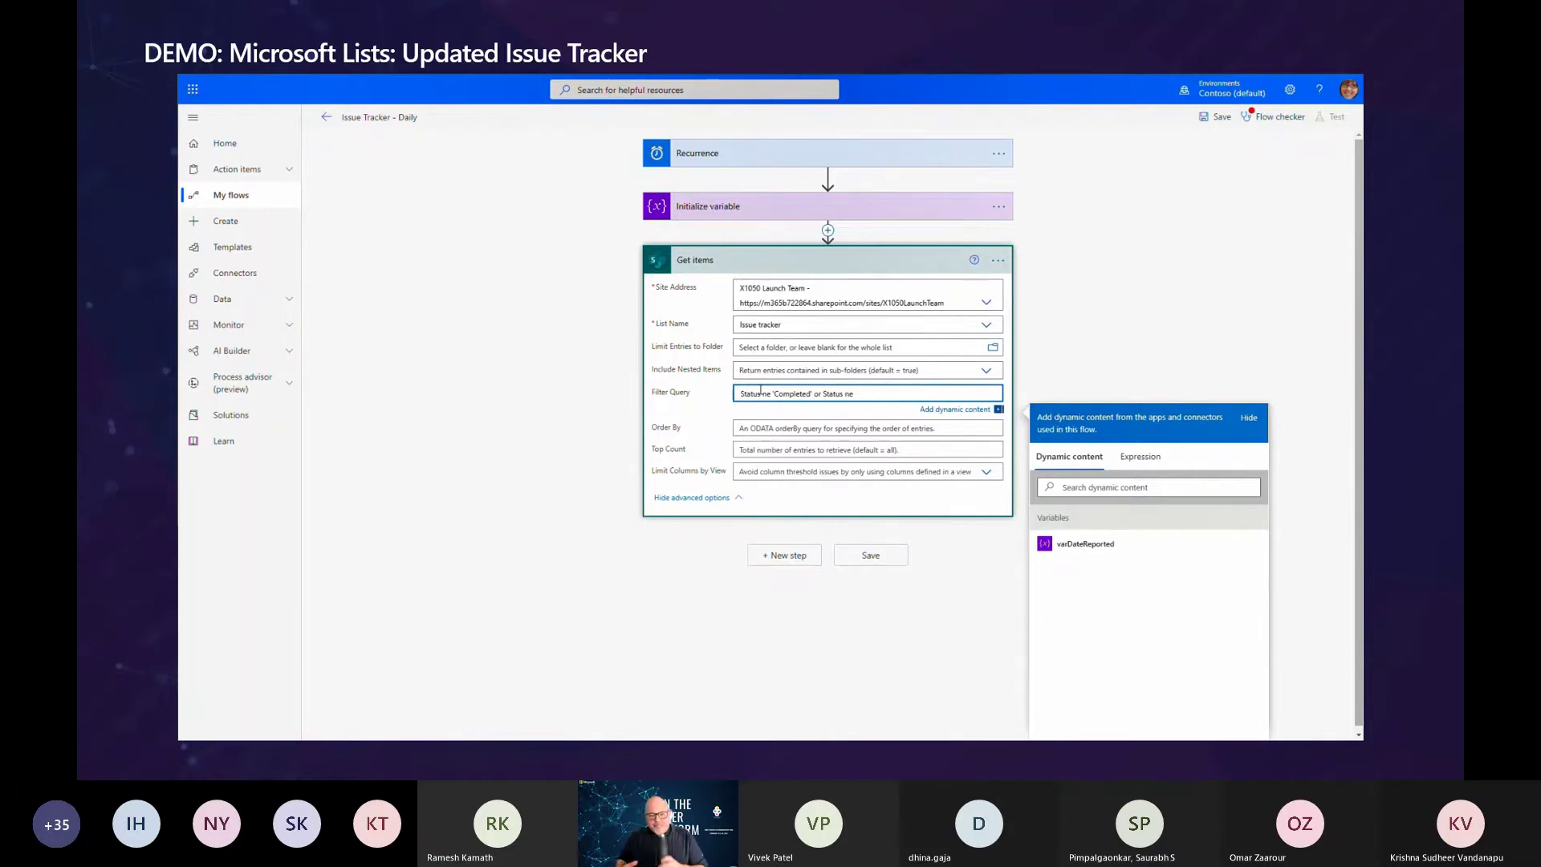
type(" 'By")
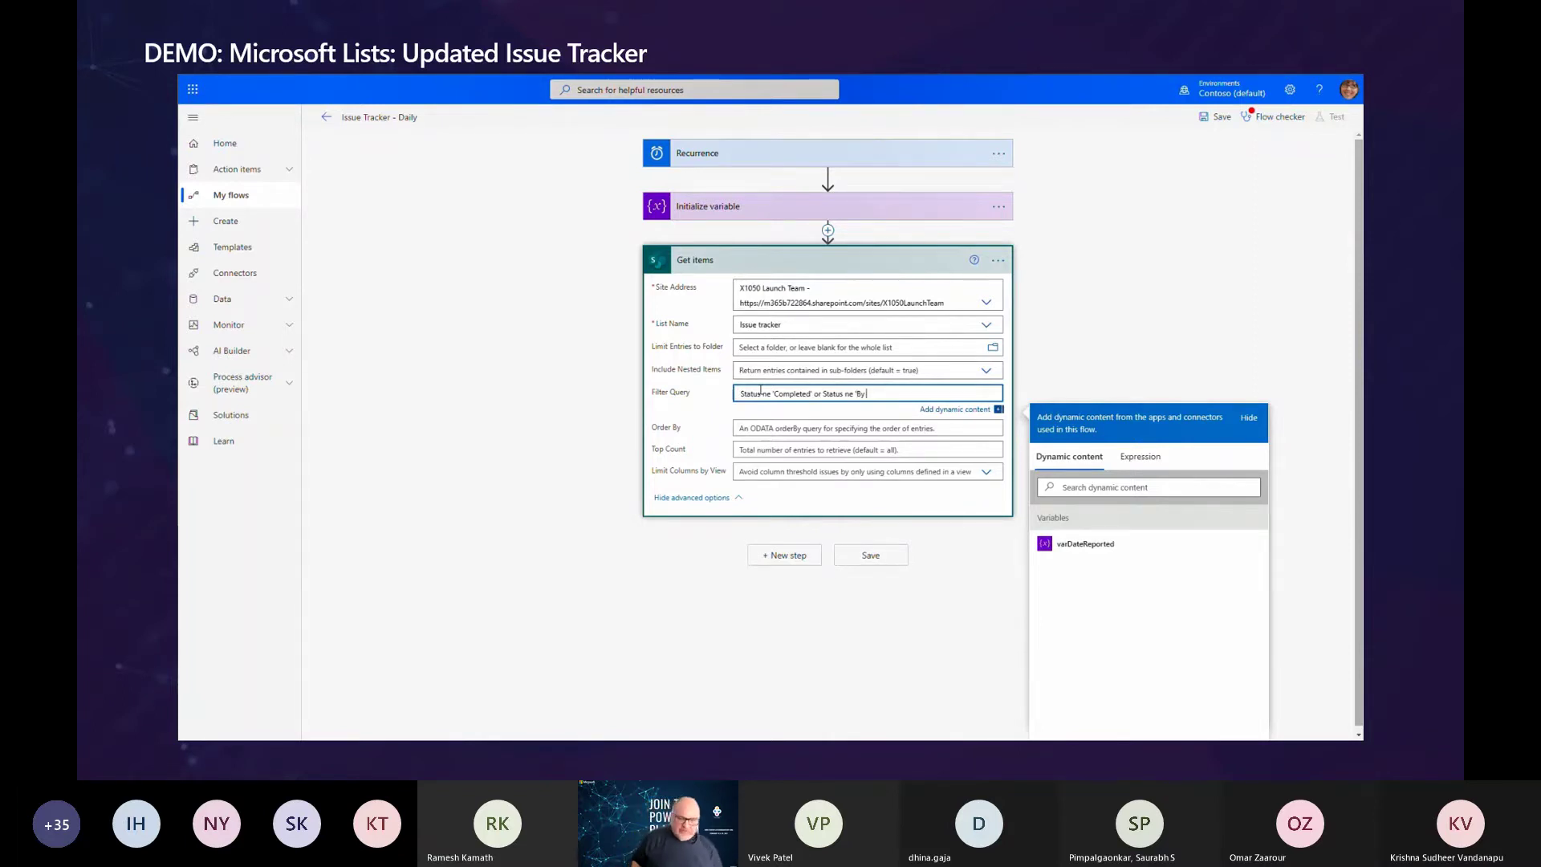
type(" design")
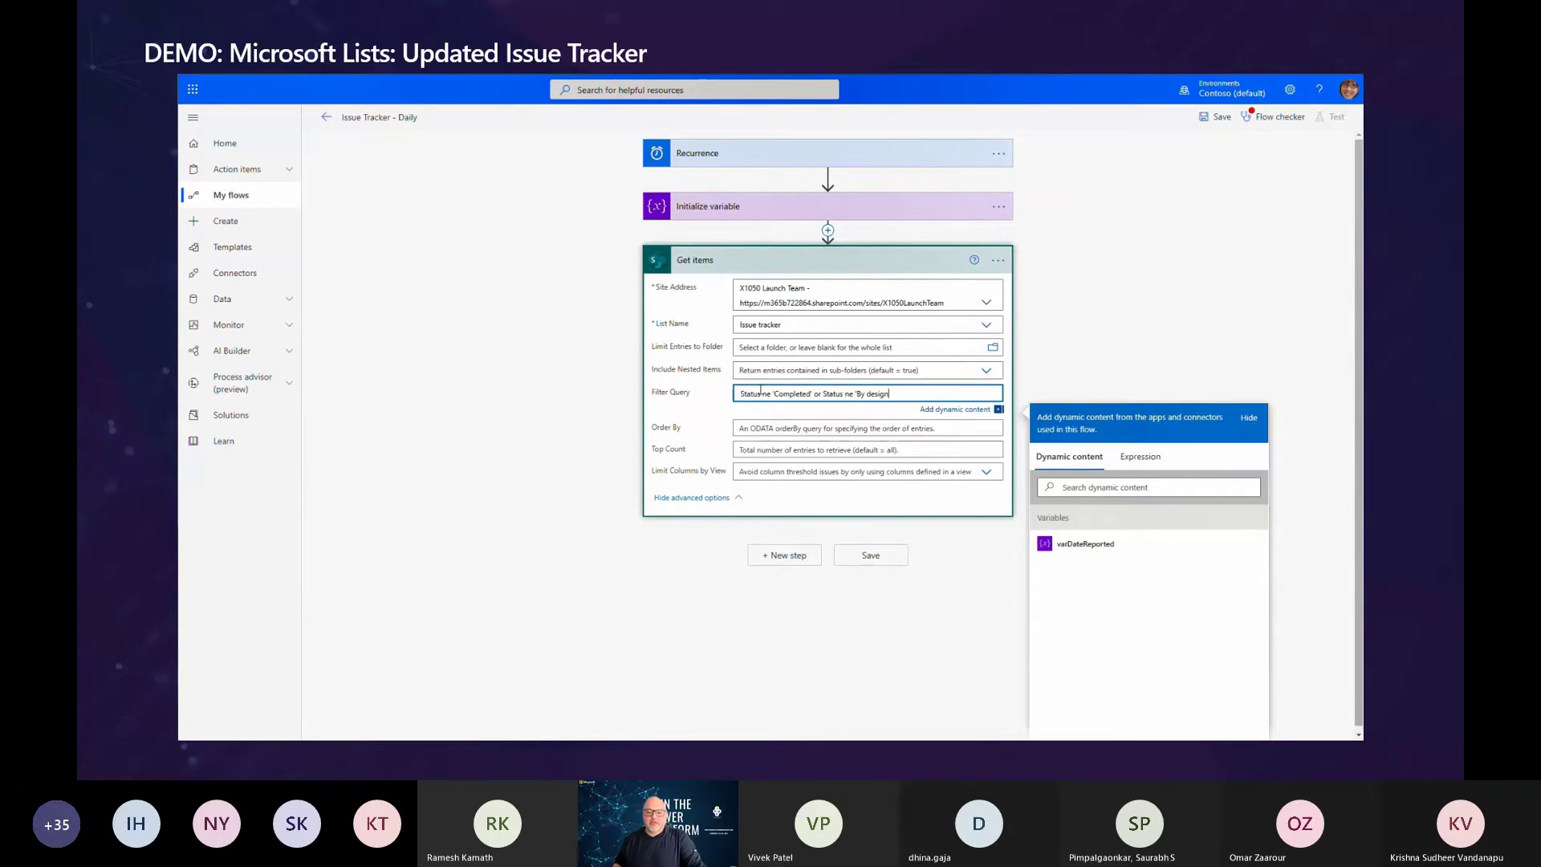
type("' or Status ne 'Wont fix'")
left_click(804, 561)
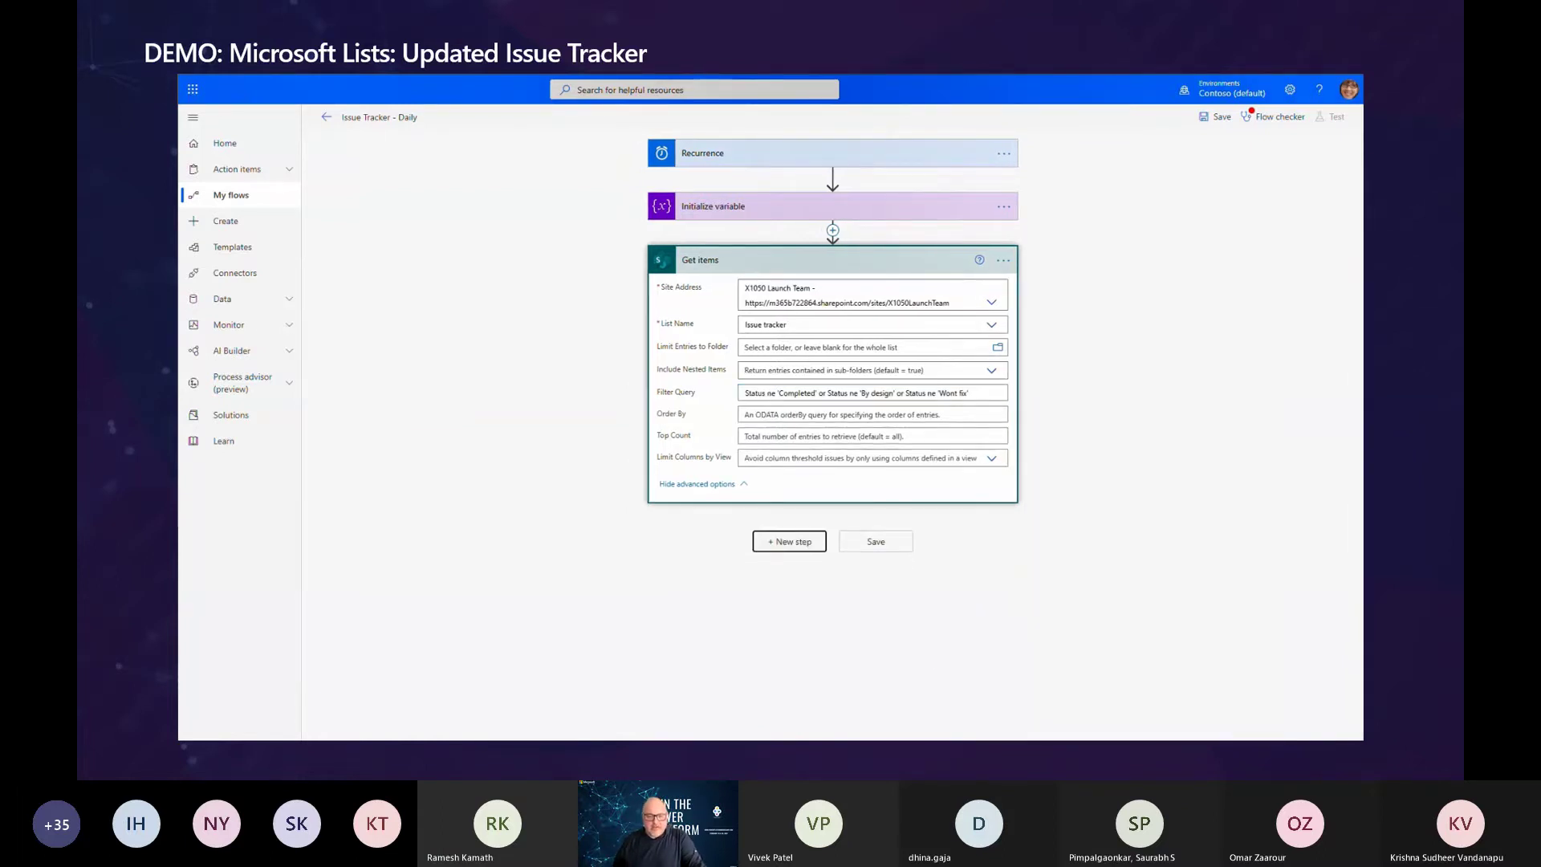
- Add an Apply to each loop over the Get items value output and add an Update item action inside it
left_click(772, 542)
type("apply to e")
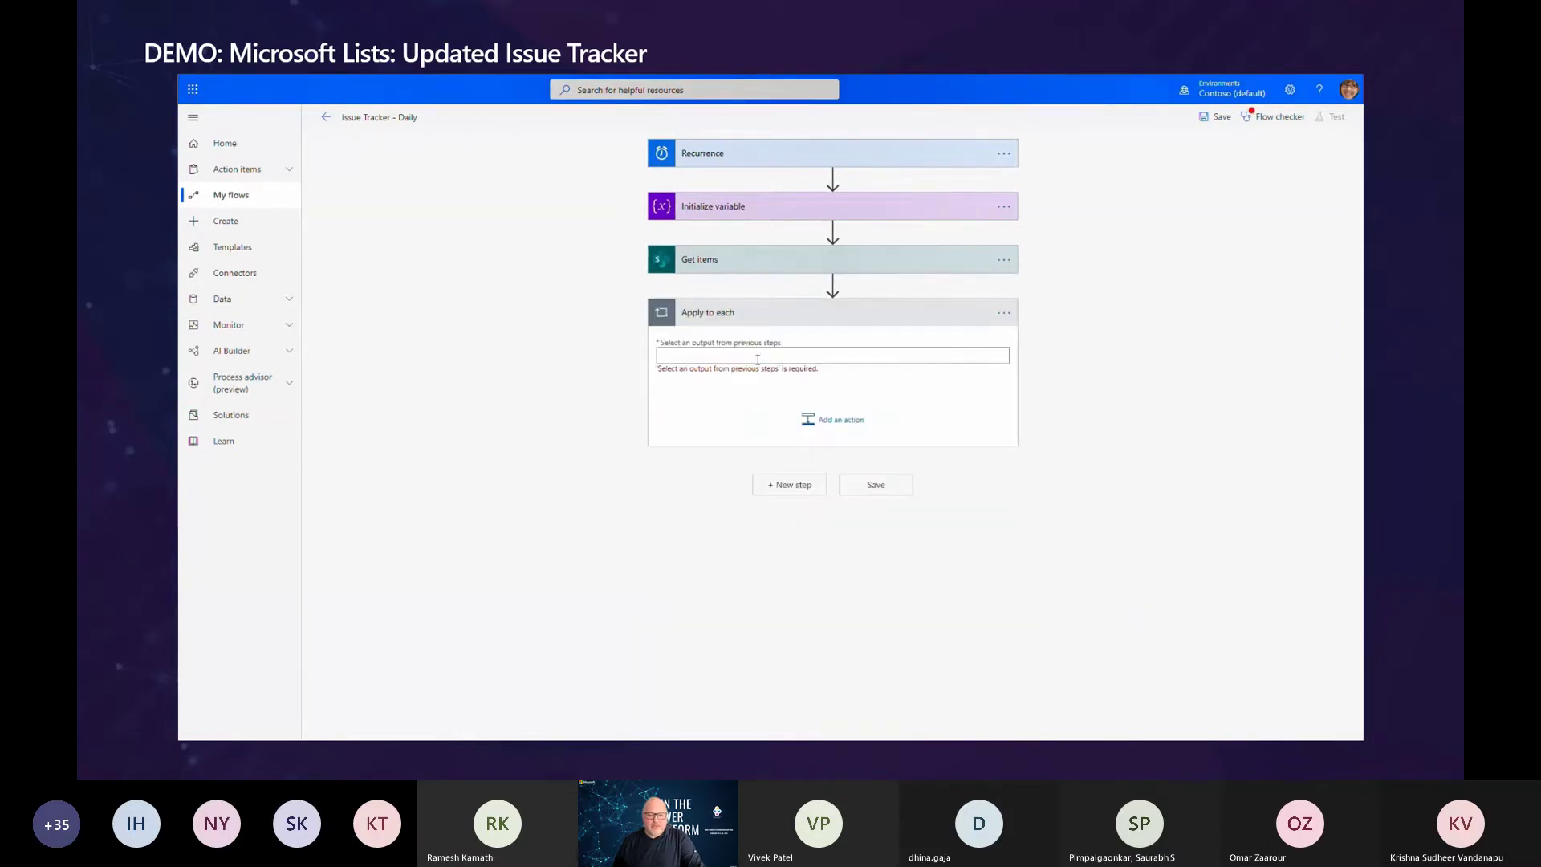
left_click(757, 357)
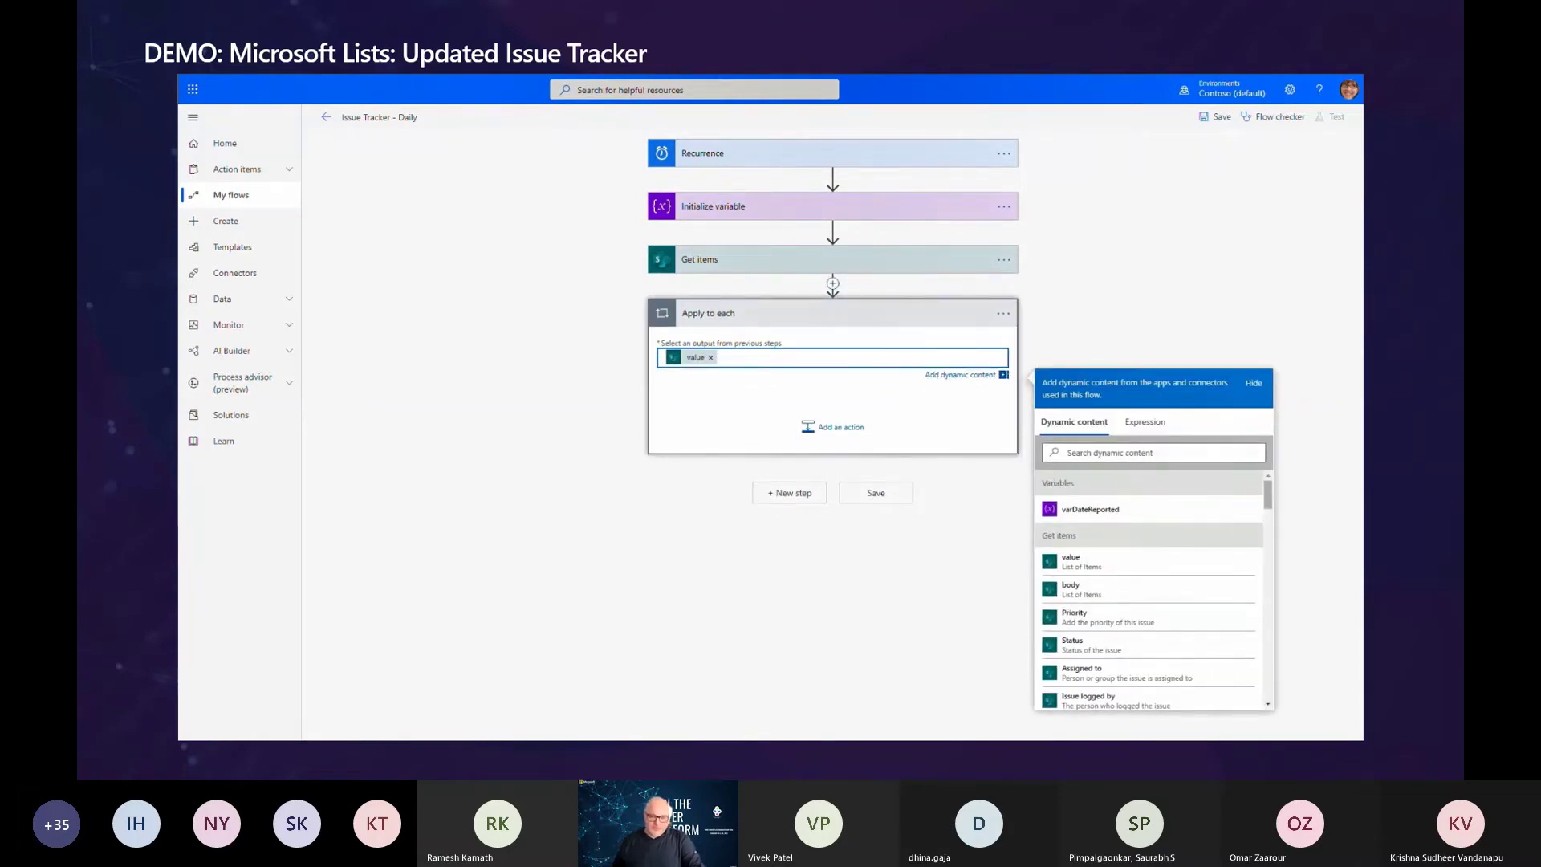
left_click(834, 427)
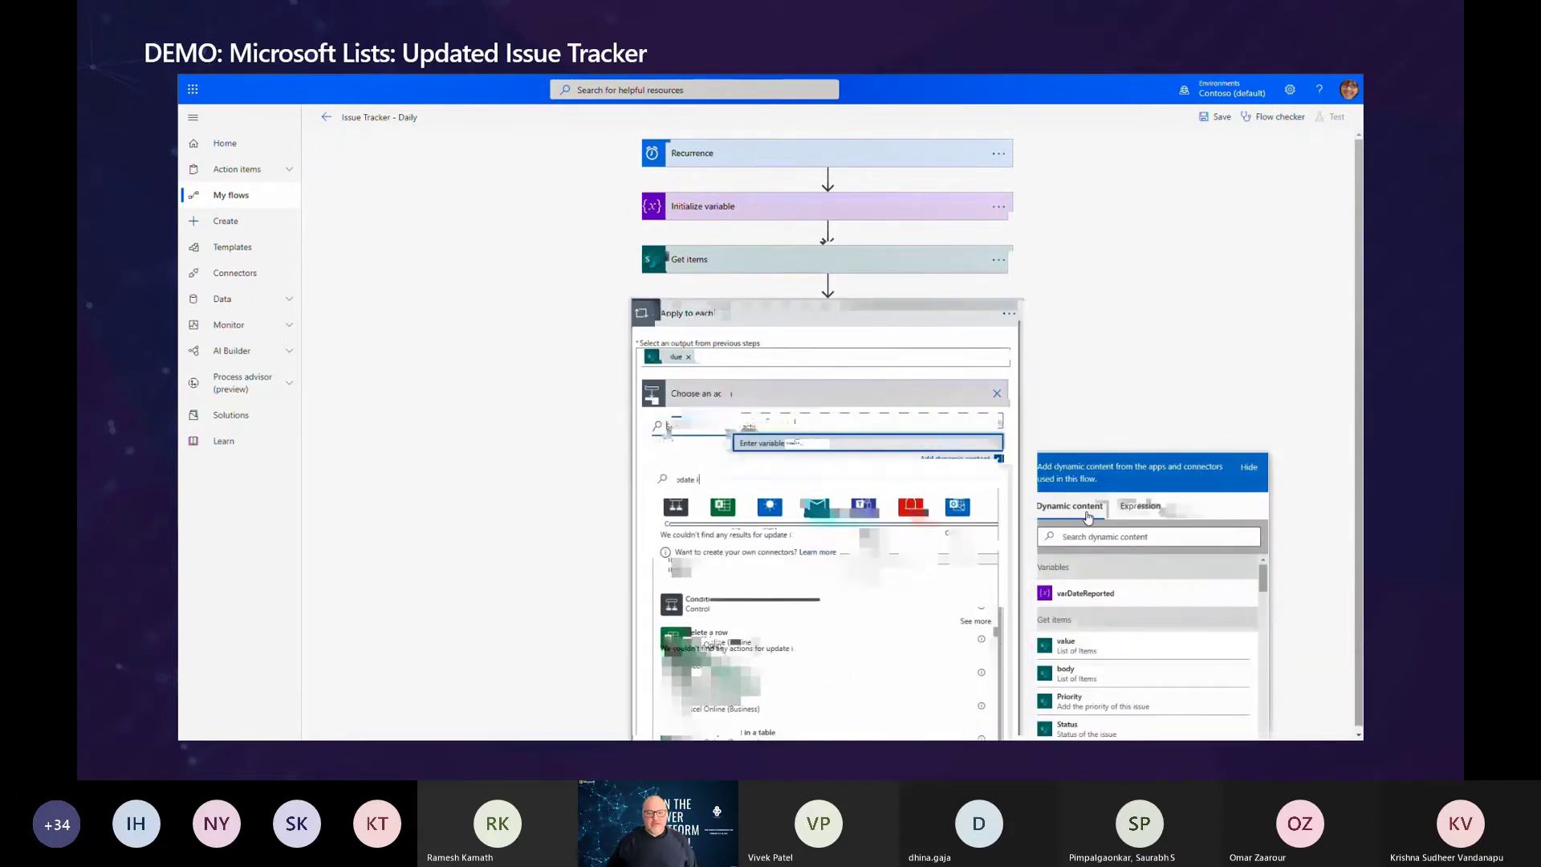
type("tem")
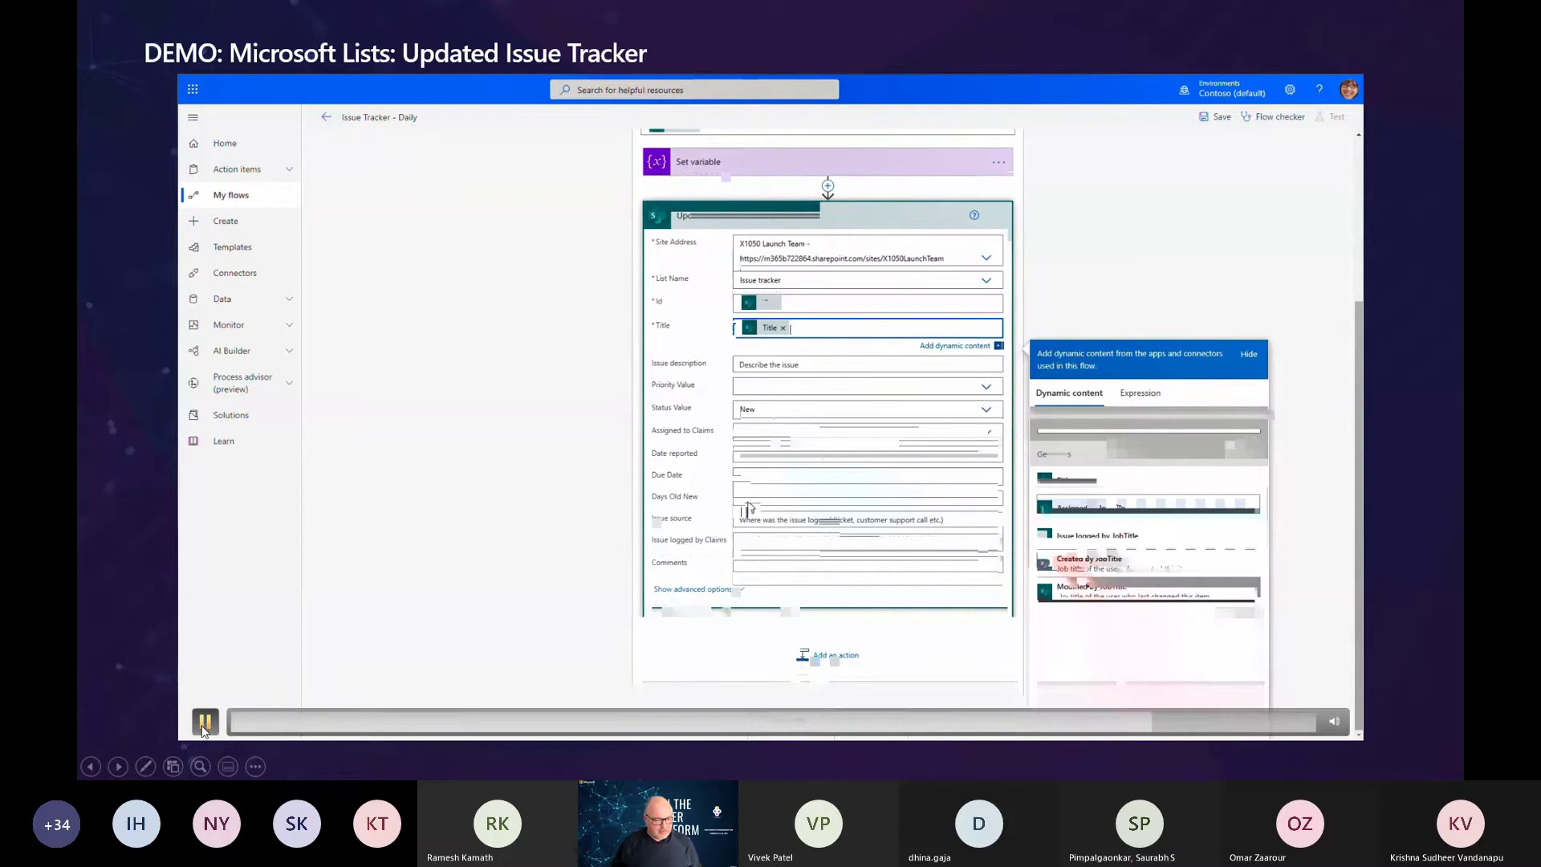
left_click(204, 727)
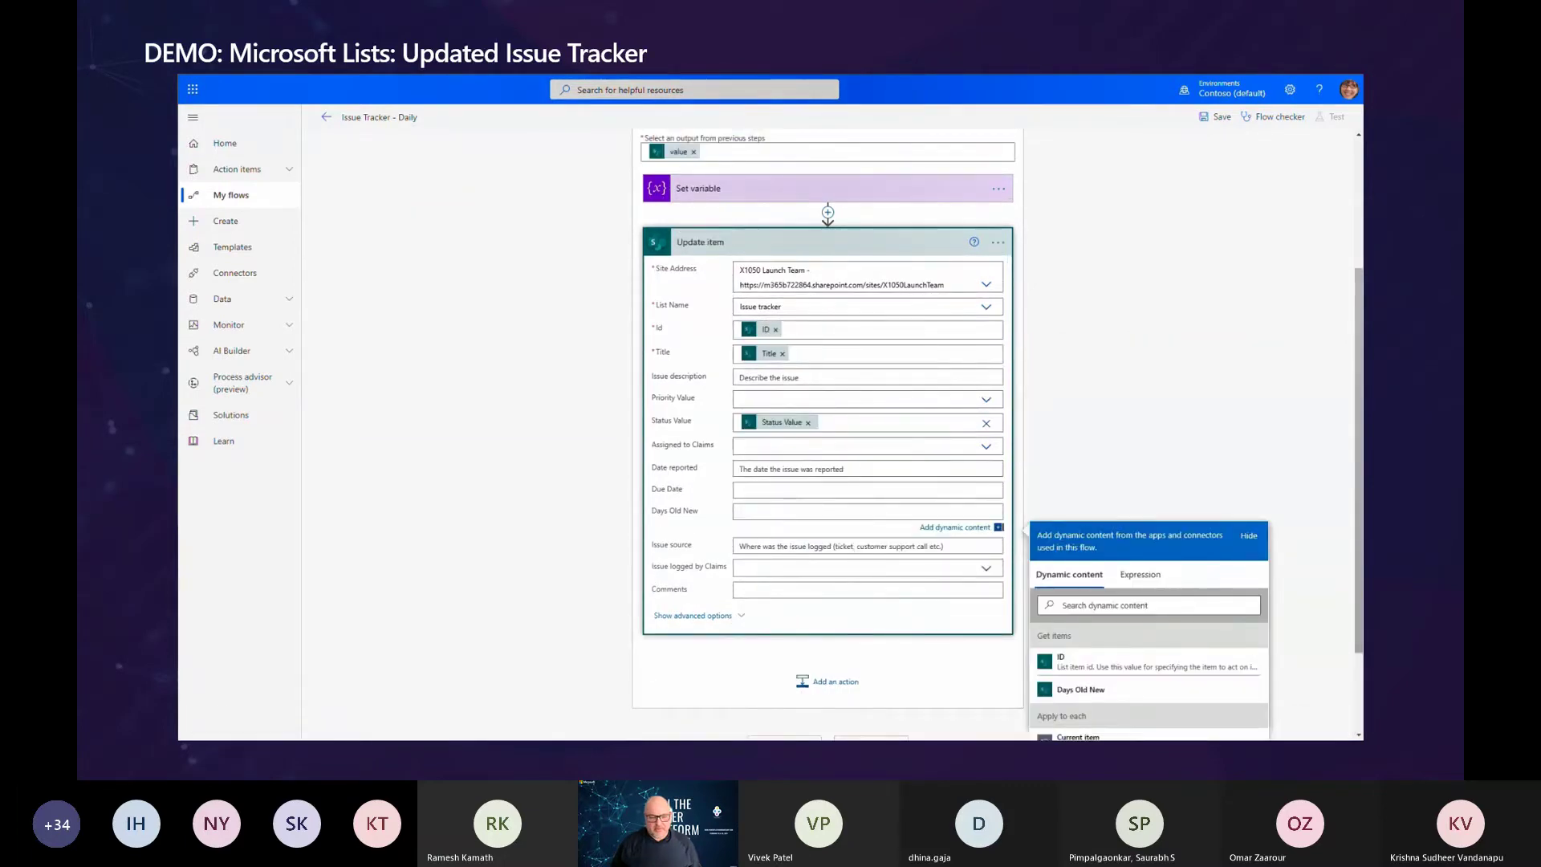
key("Right")
mouse_move(364, 702)
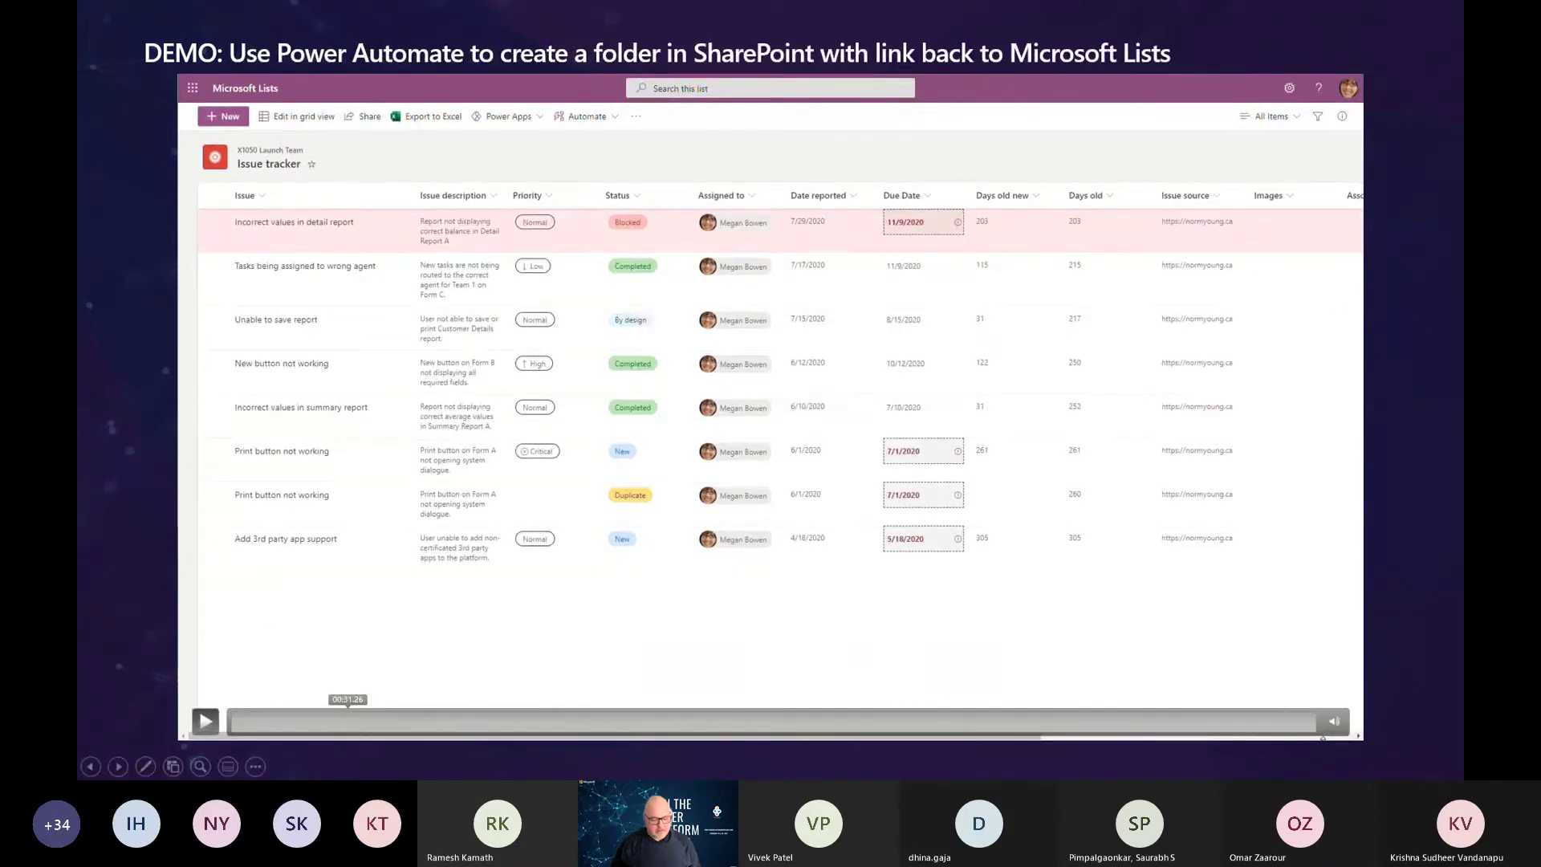
key("Right")
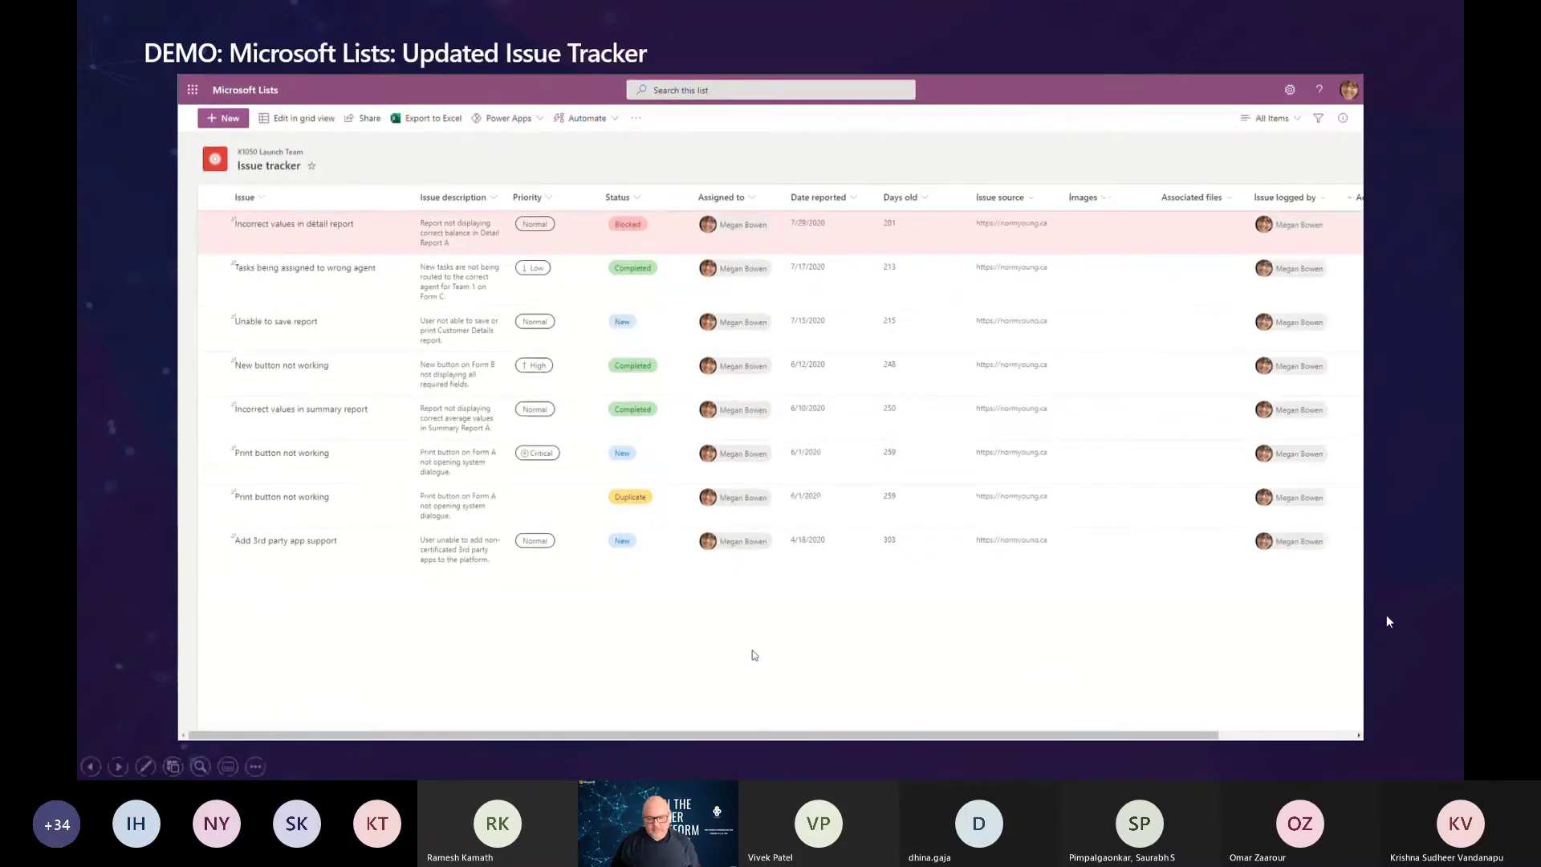
mouse_move(977, 724)
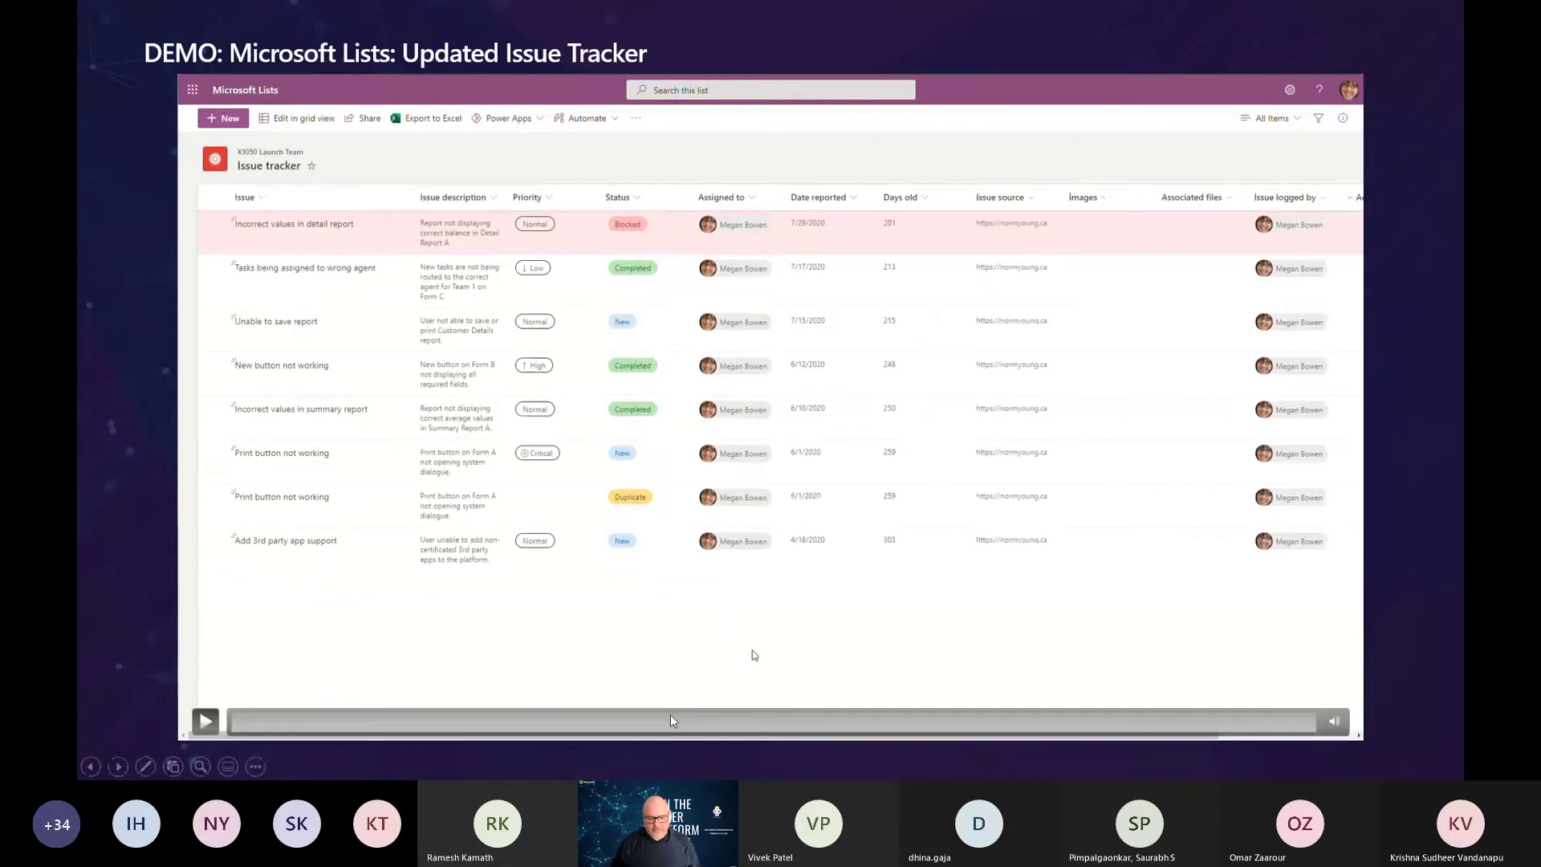
left_click(977, 724)
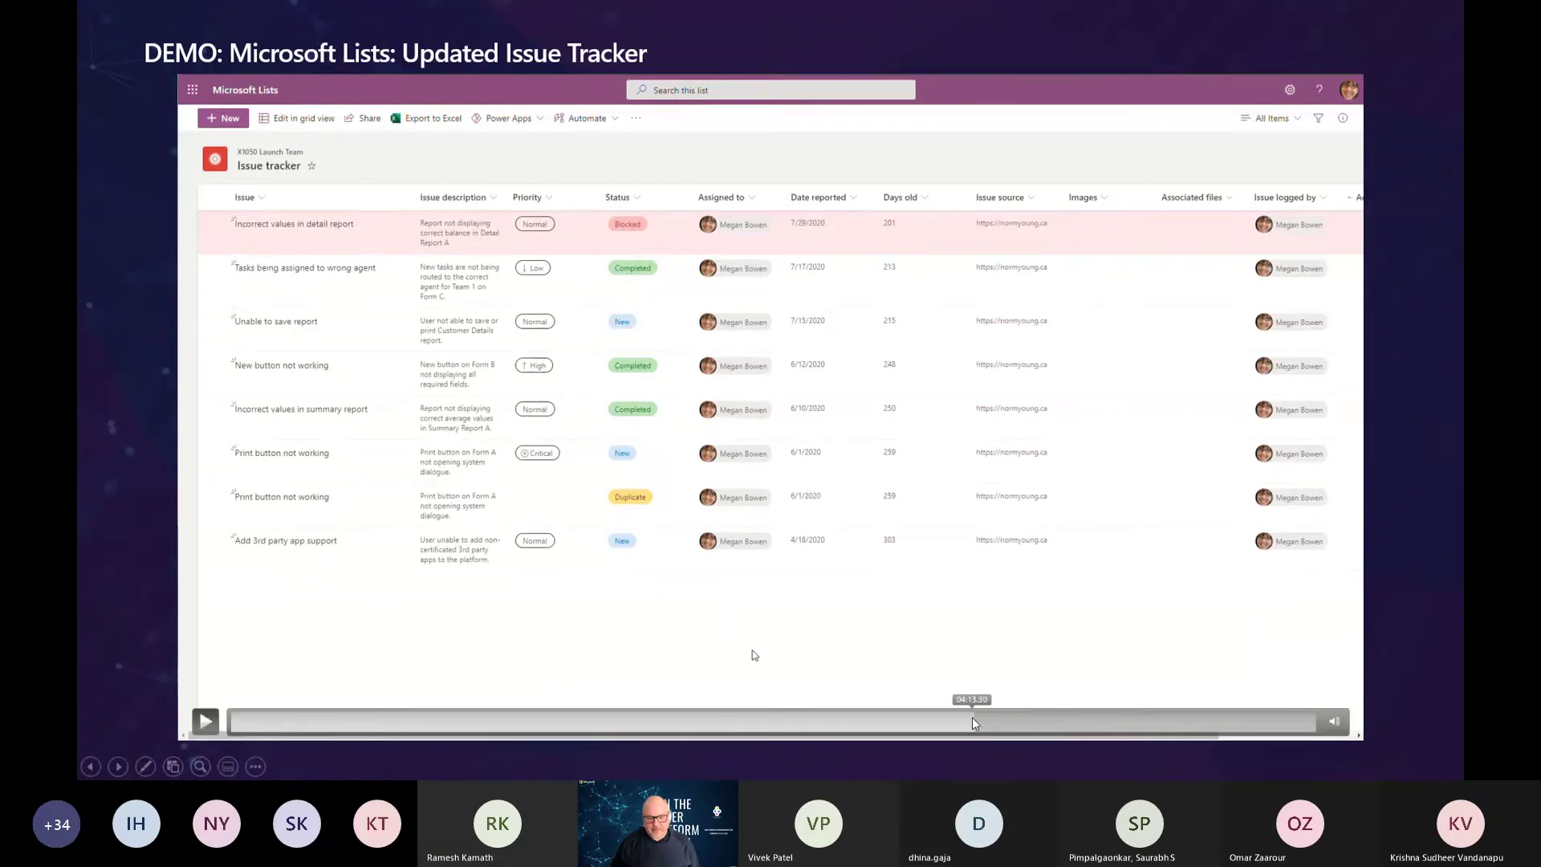
left_click(202, 720)
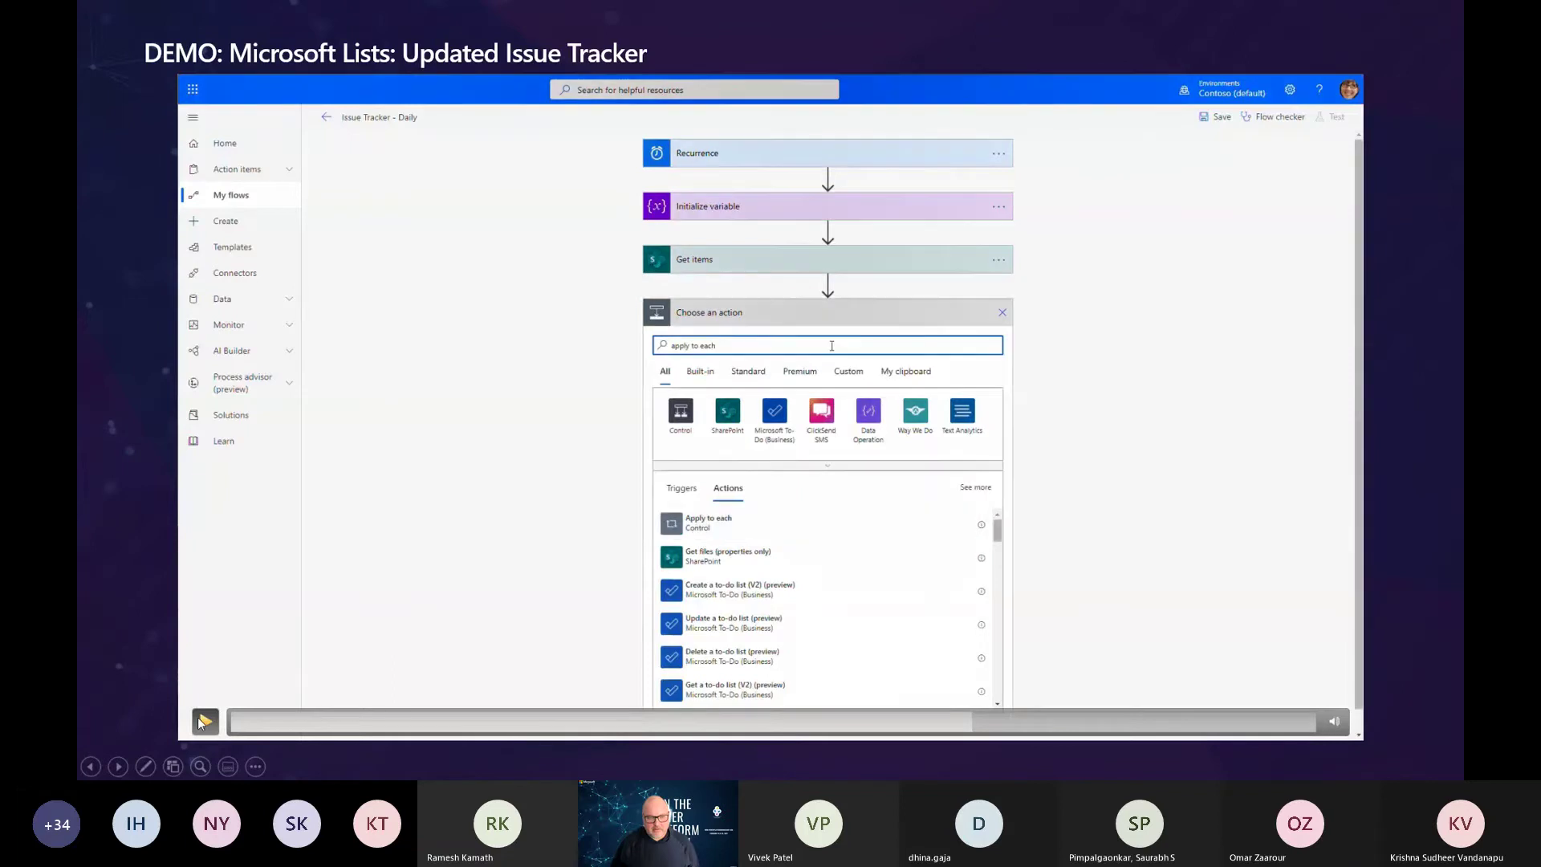
left_click(202, 720)
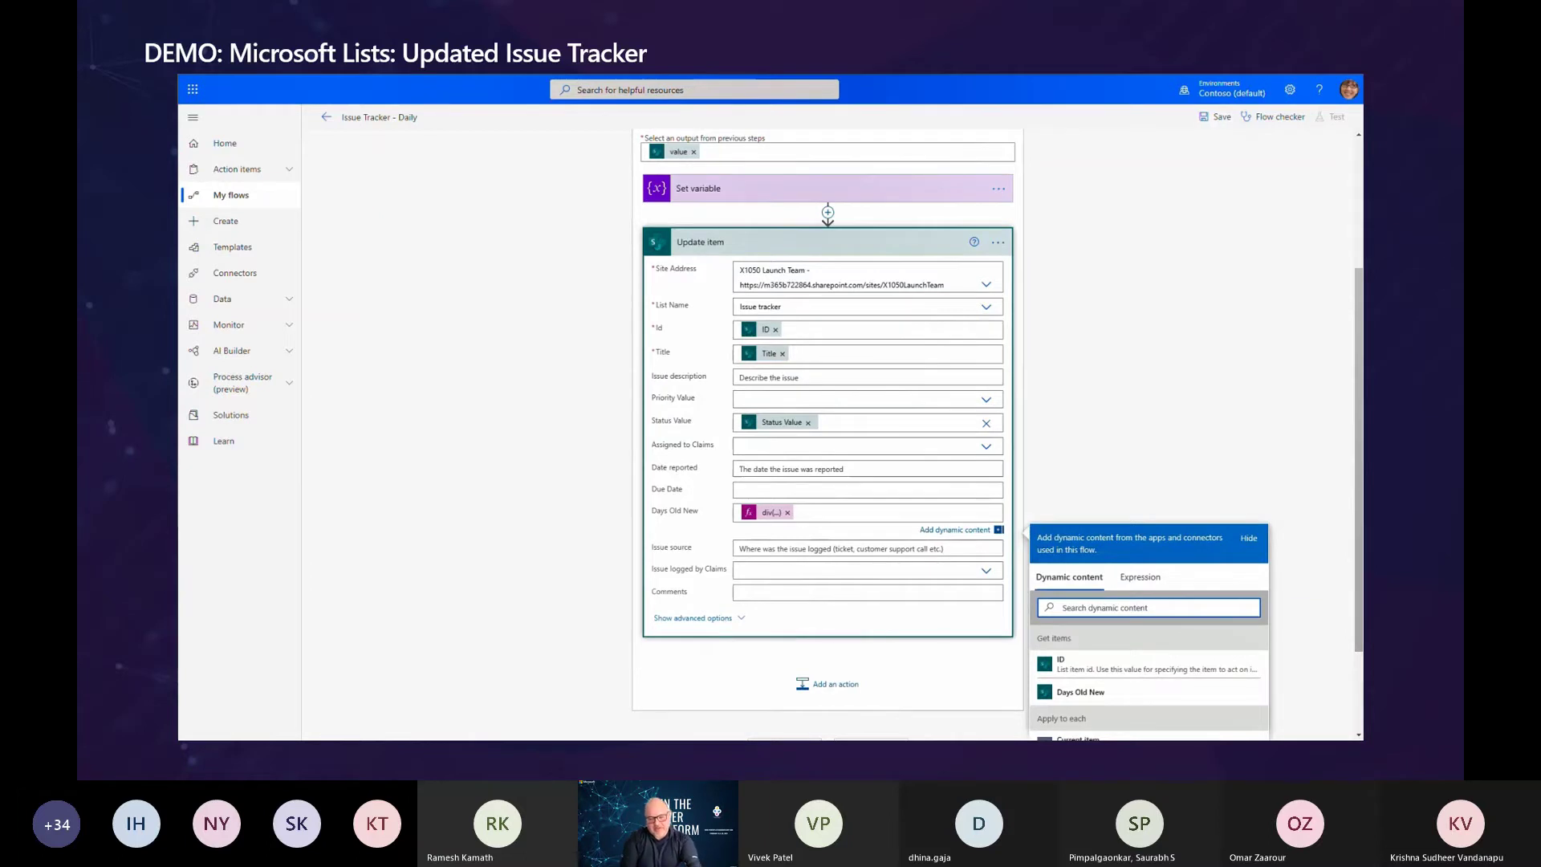
- Save the Issue Tracker - Daily flow and run it as a manual test
left_click(1217, 122)
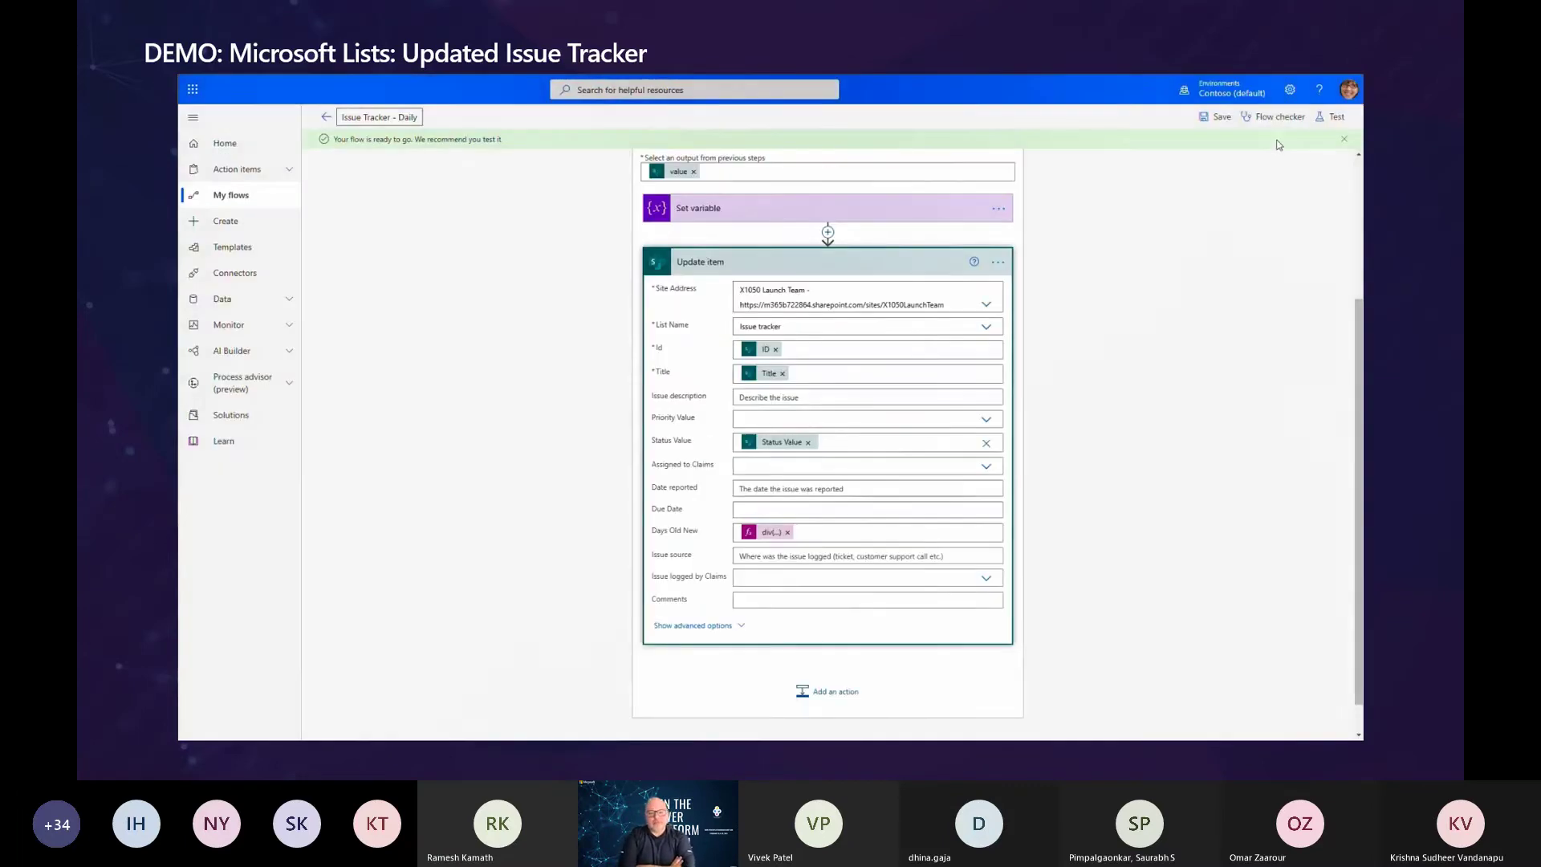
left_click(1329, 121)
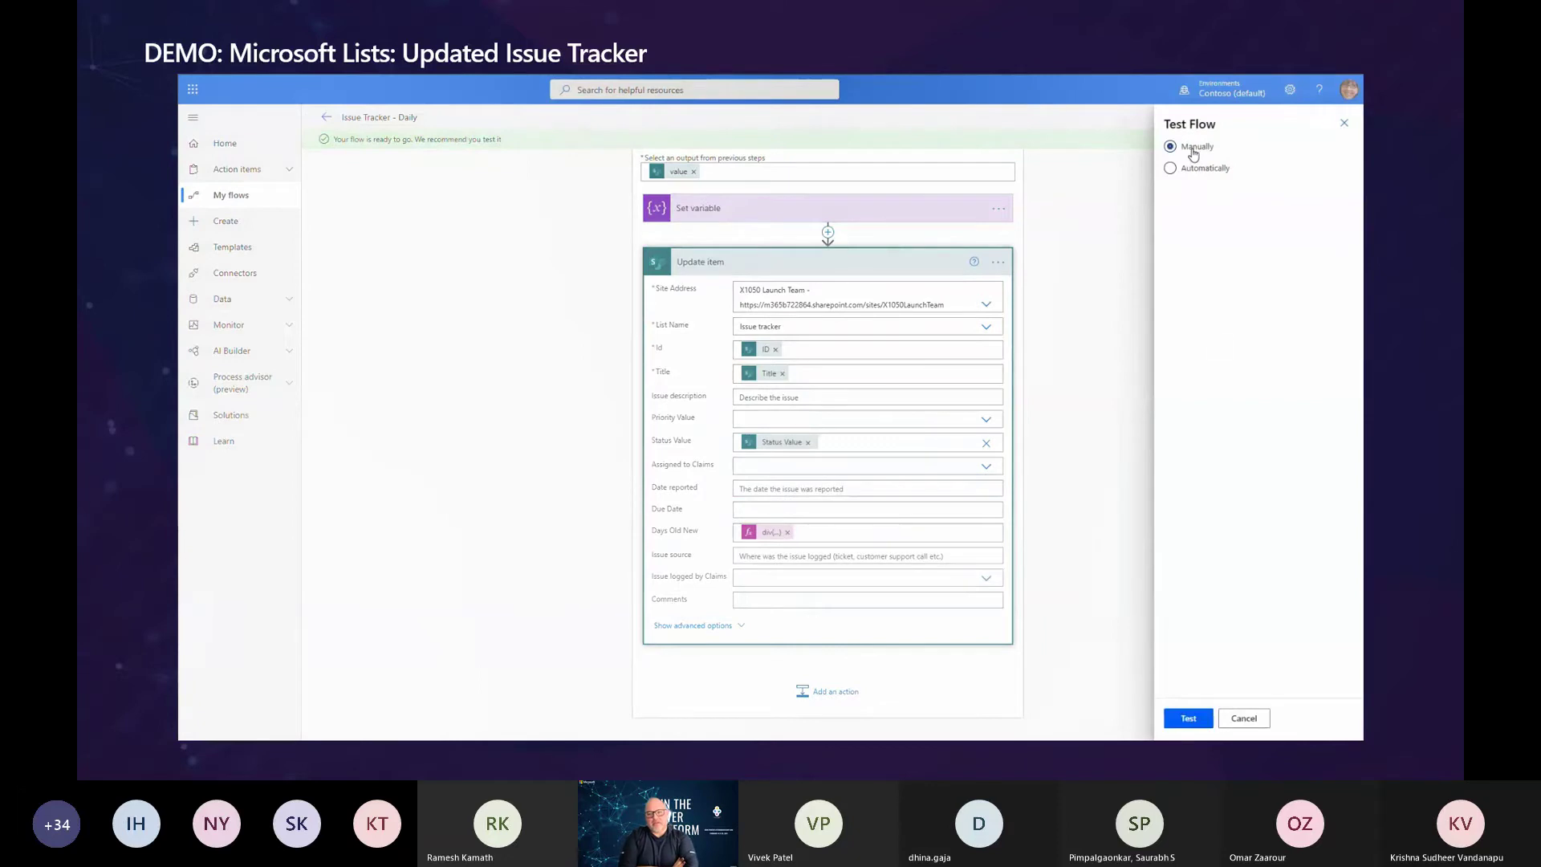
left_click(1189, 718)
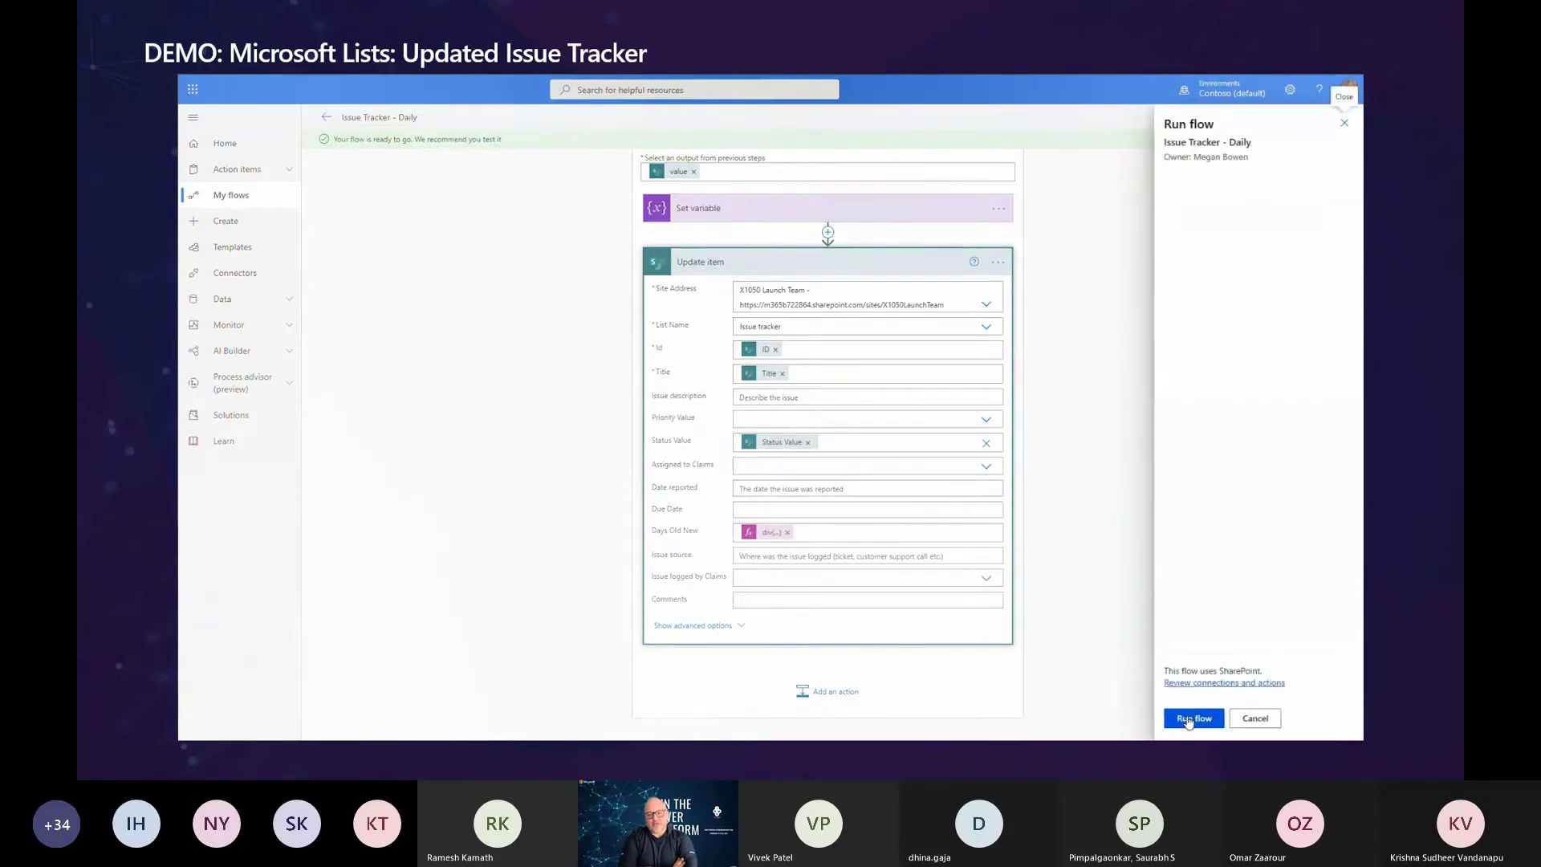
left_click(1189, 718)
left_click(1188, 718)
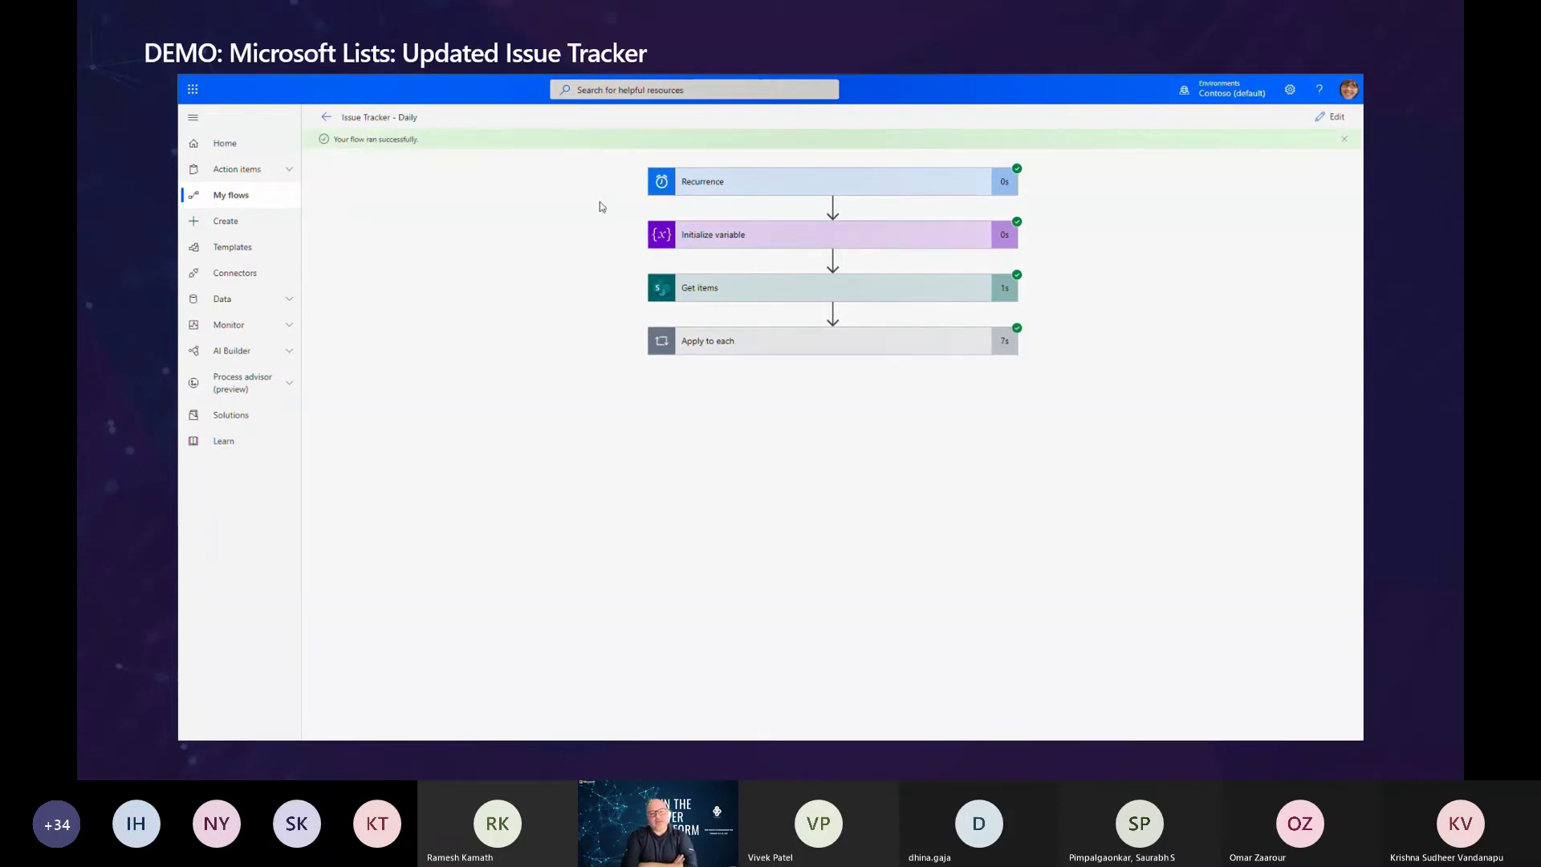
- Switch to the Issue tracker list in Microsoft Lists to check the Days Old New column
key("ctrl+shift+Tab")
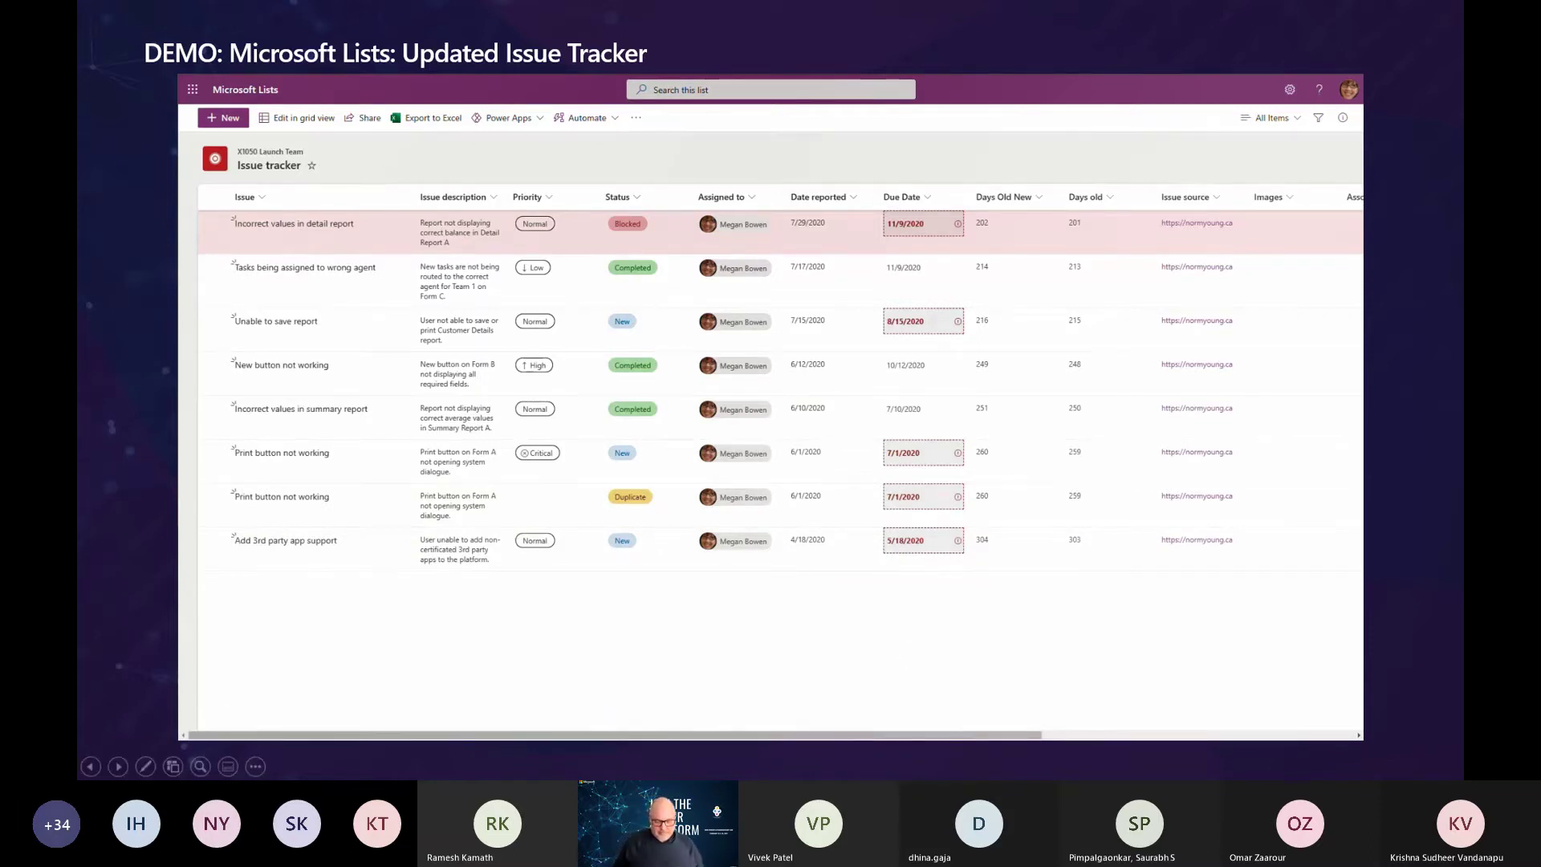
key("Right")
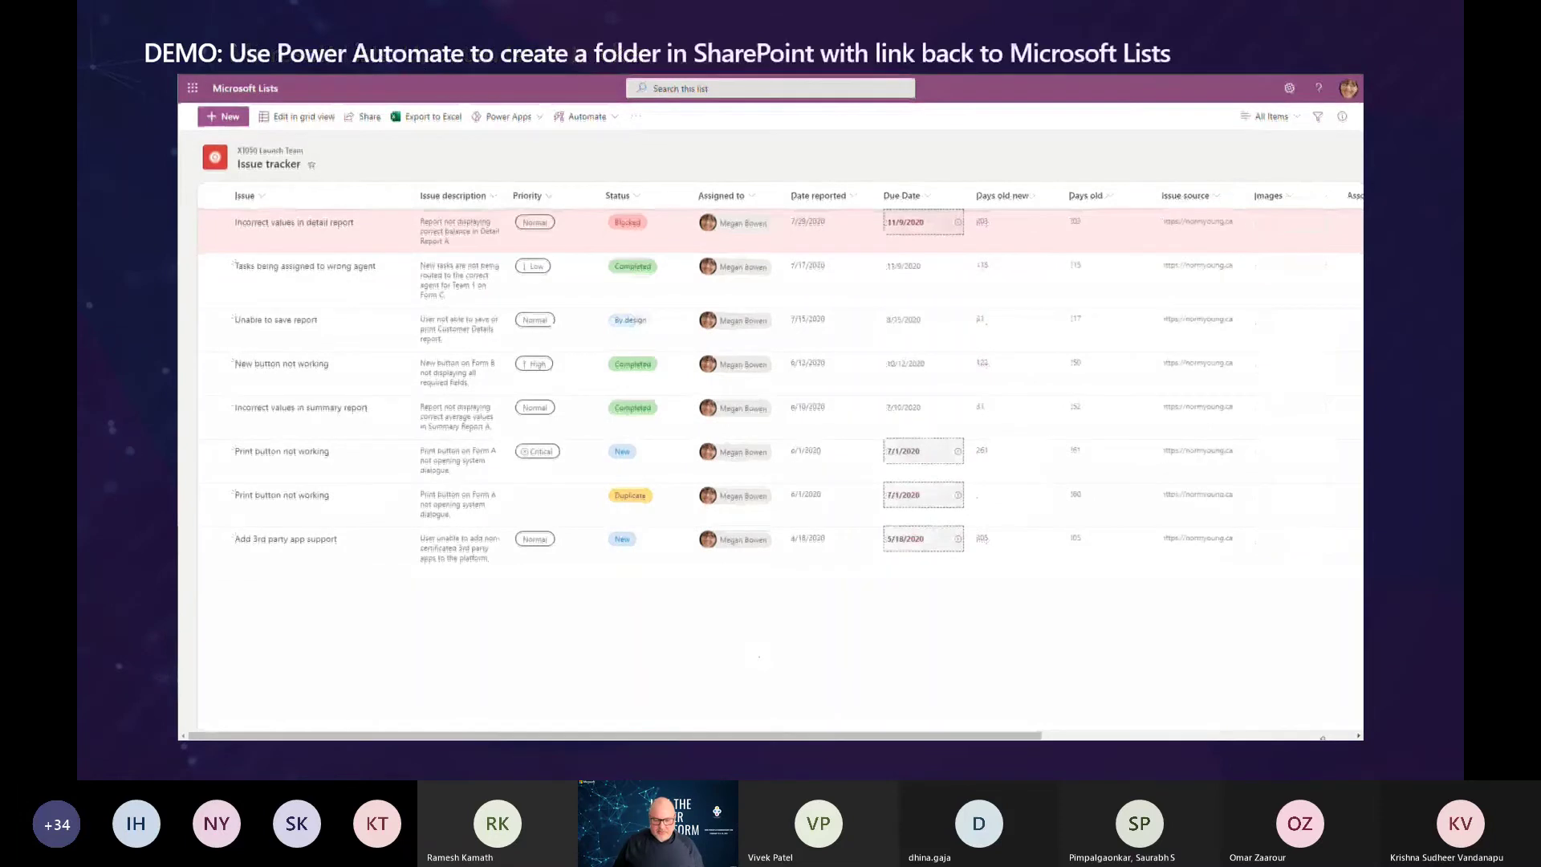
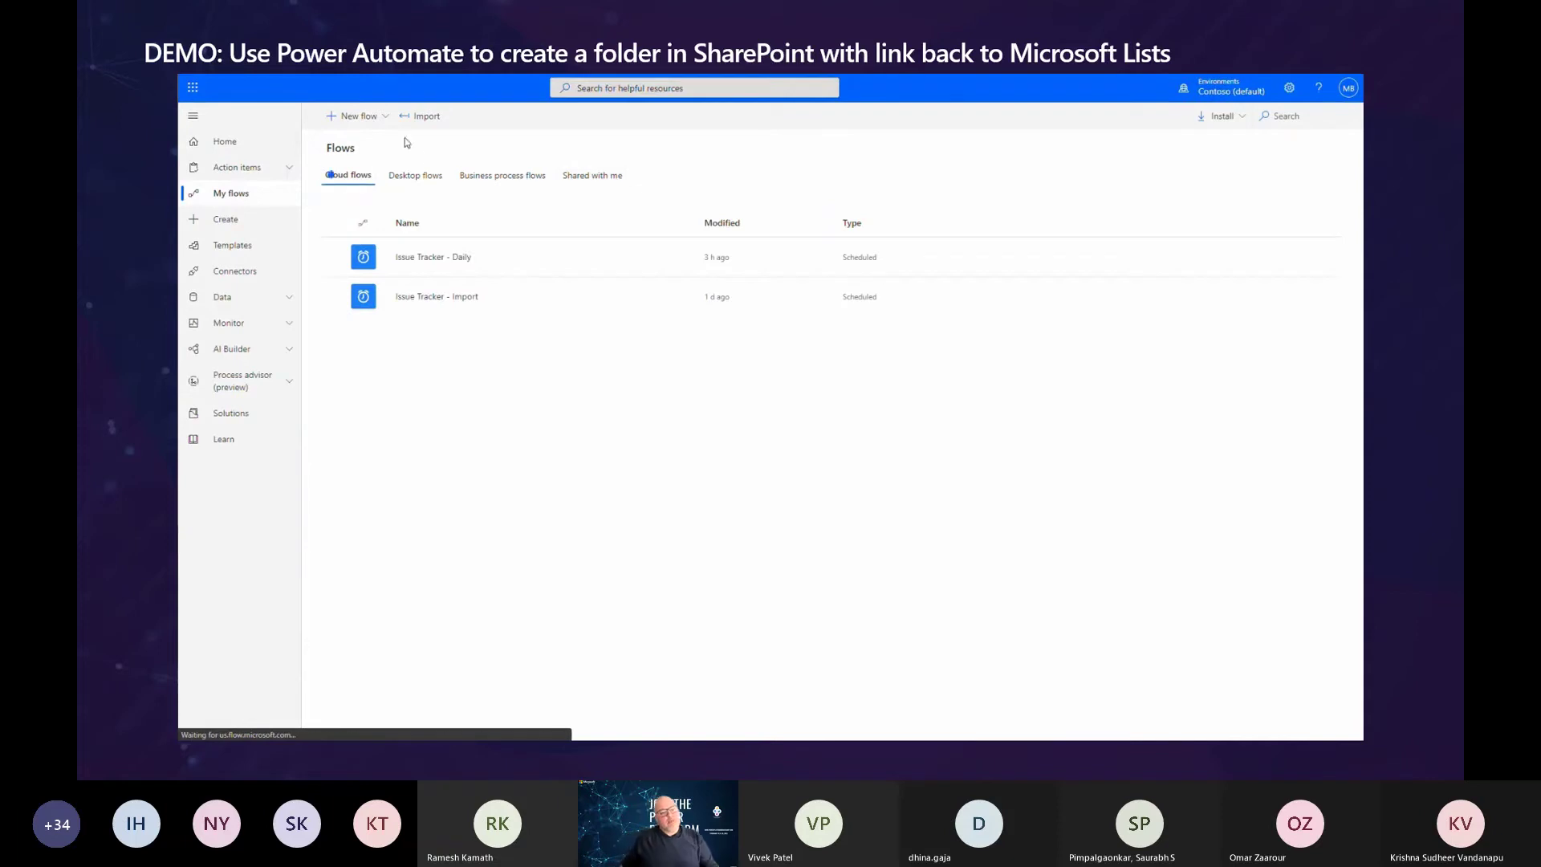
- Create an automated cloud flow named Issue Tracker - New with the SharePoint trigger When an item is created
left_click(384, 118)
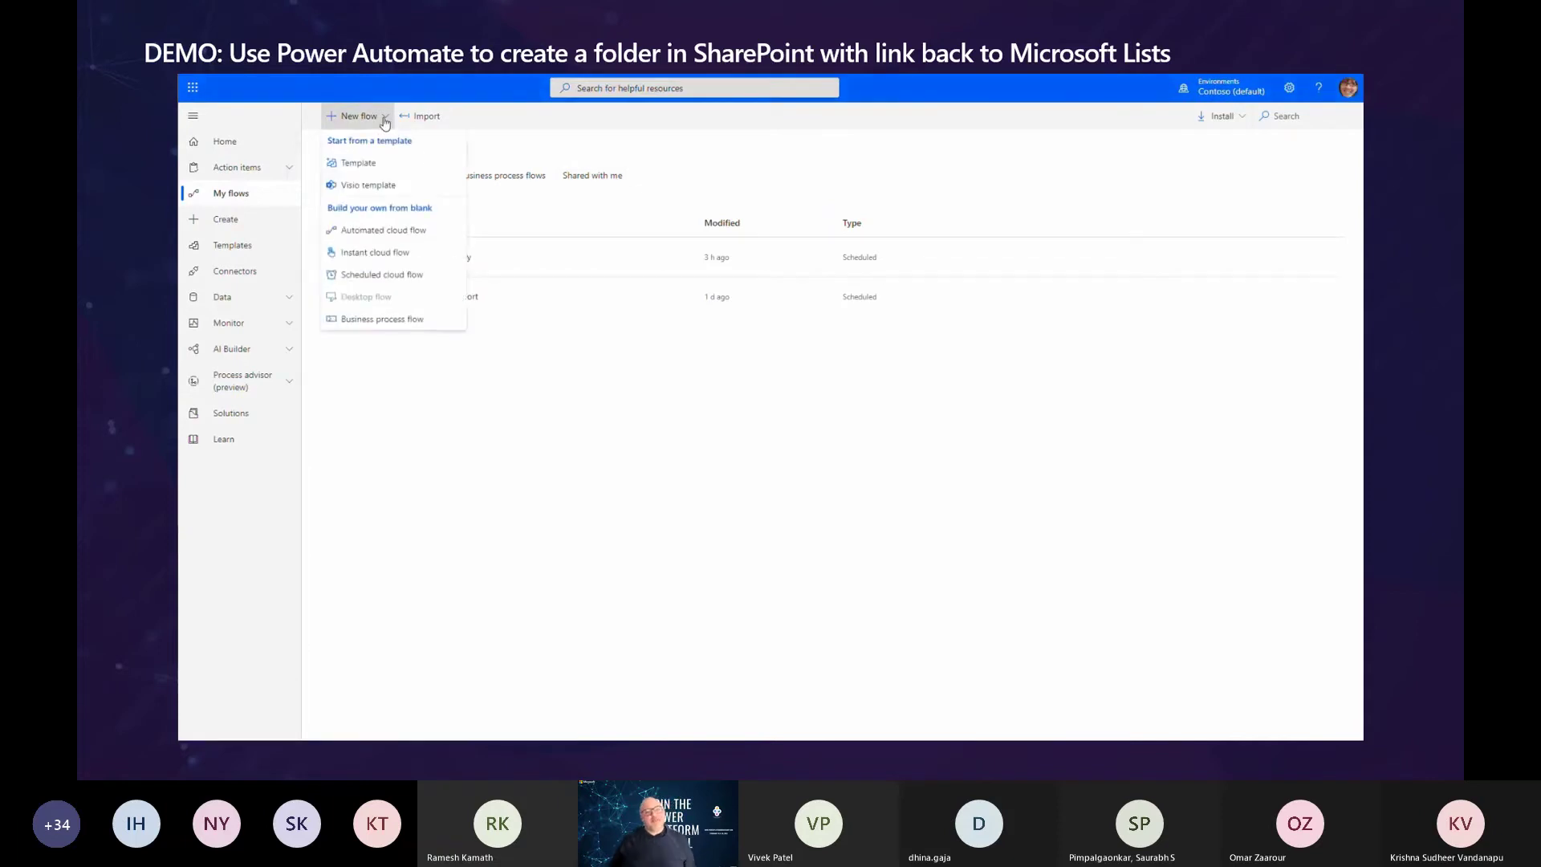
left_click(399, 239)
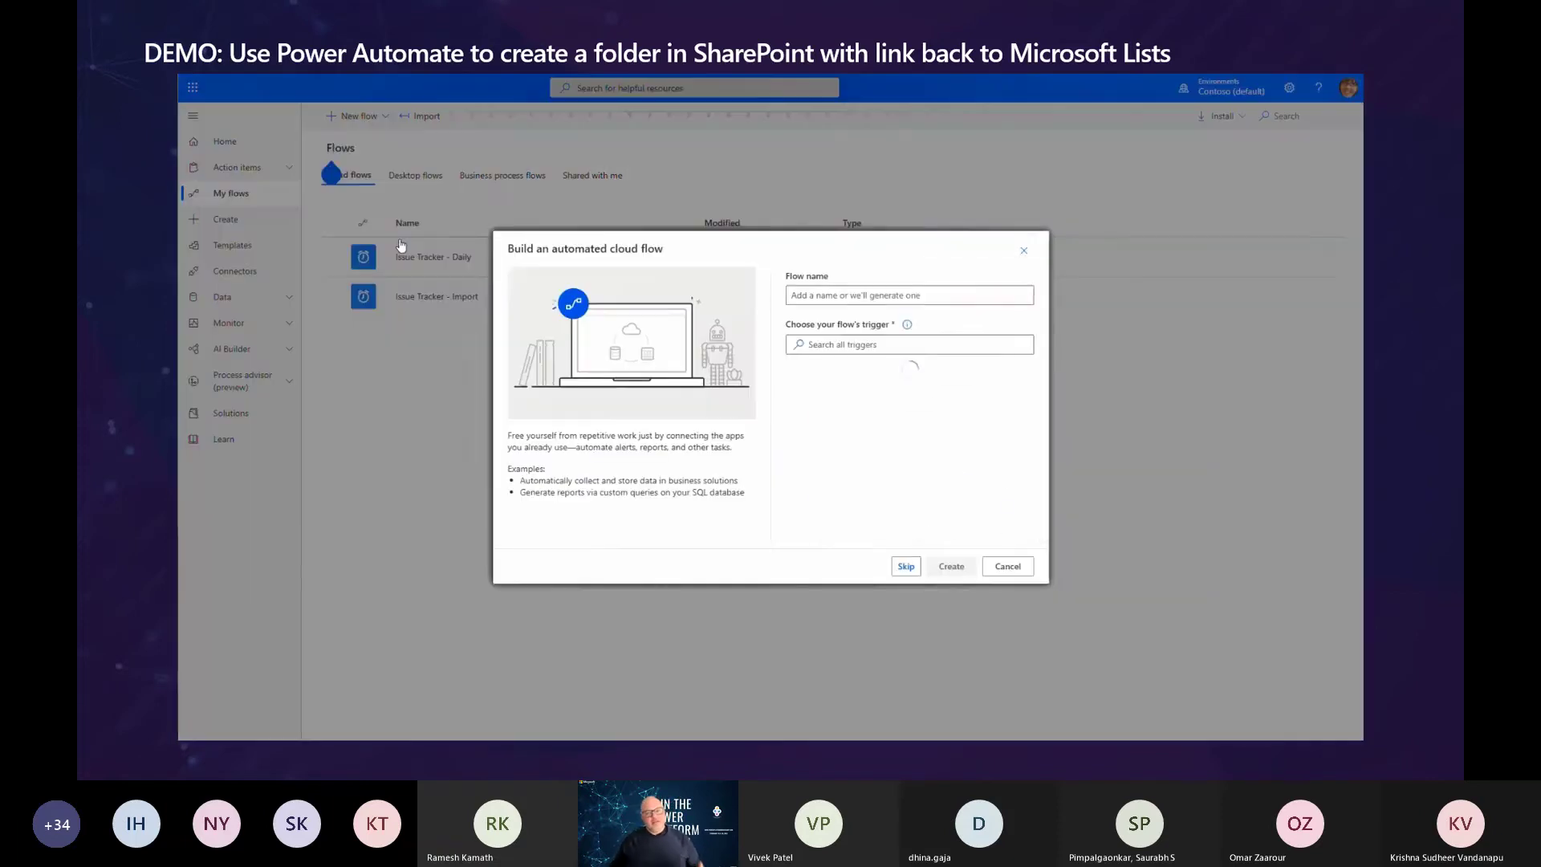
left_click(827, 297)
type("Issue")
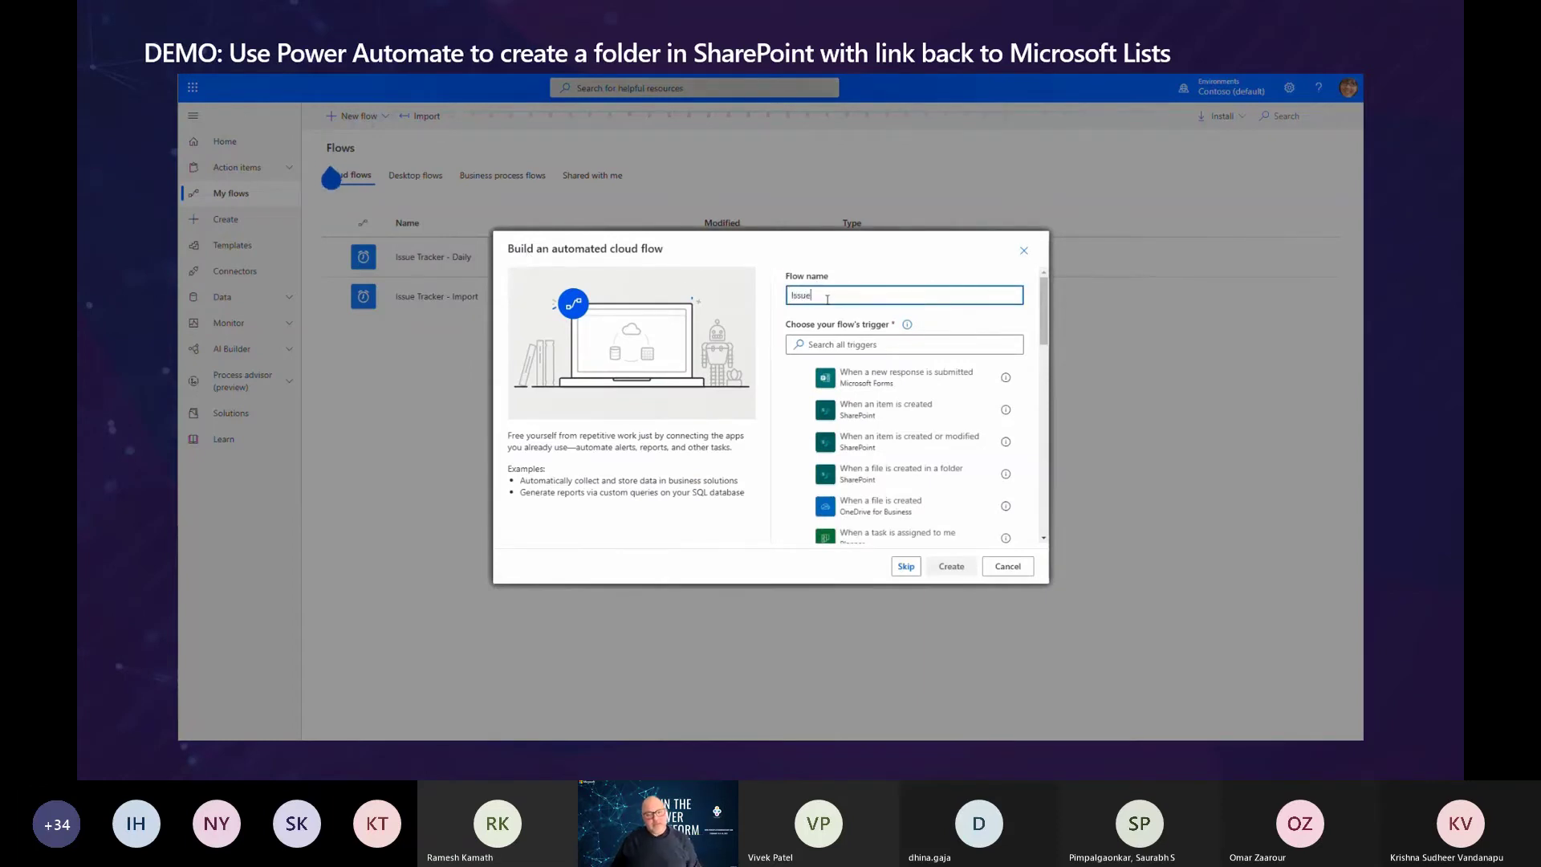
type(" Tracker - New")
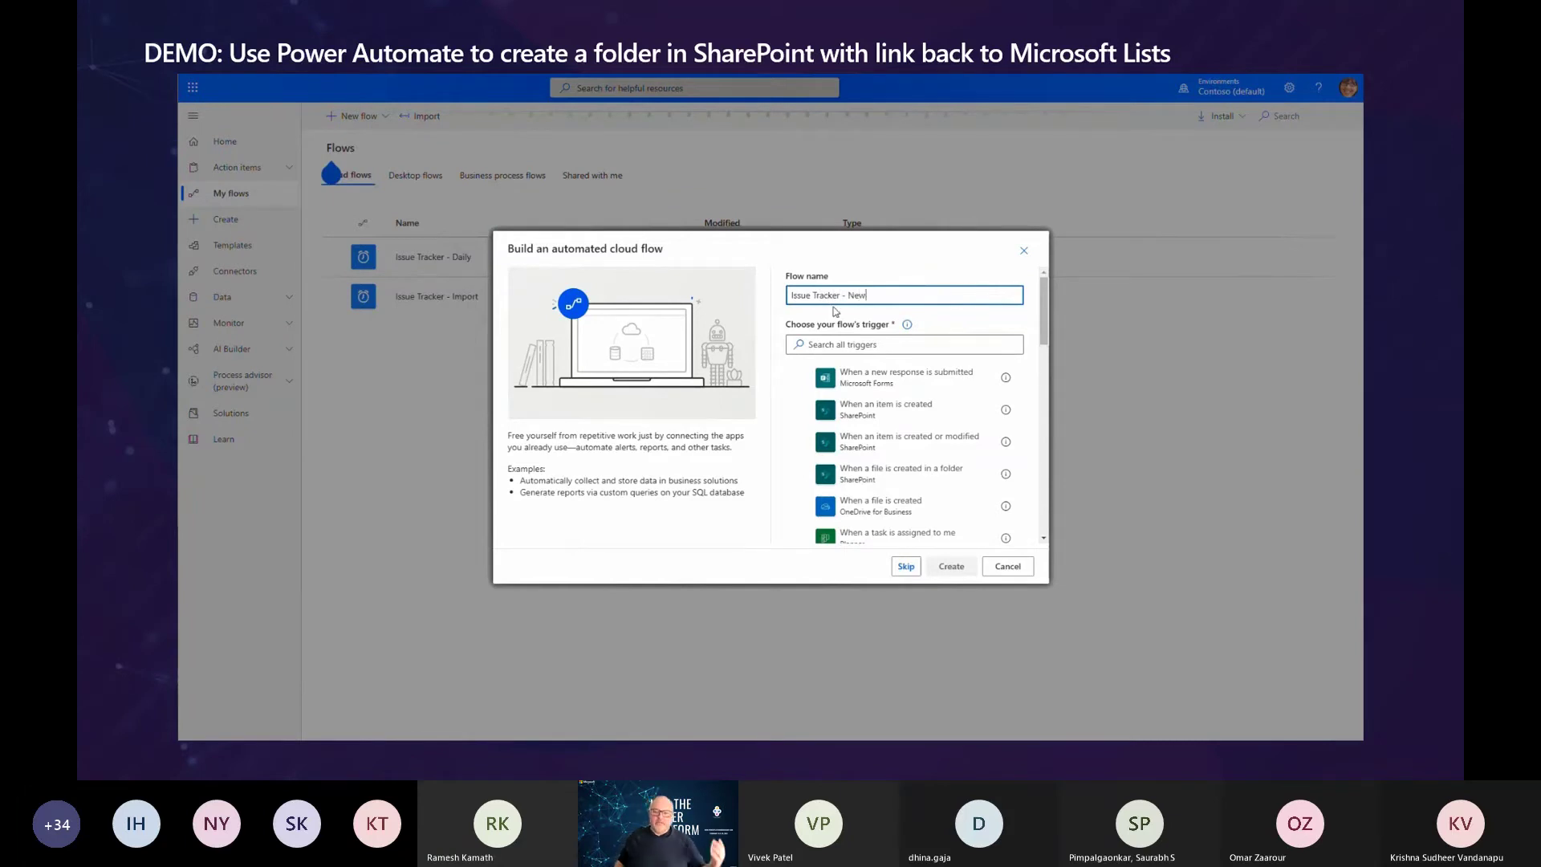
left_click(866, 410)
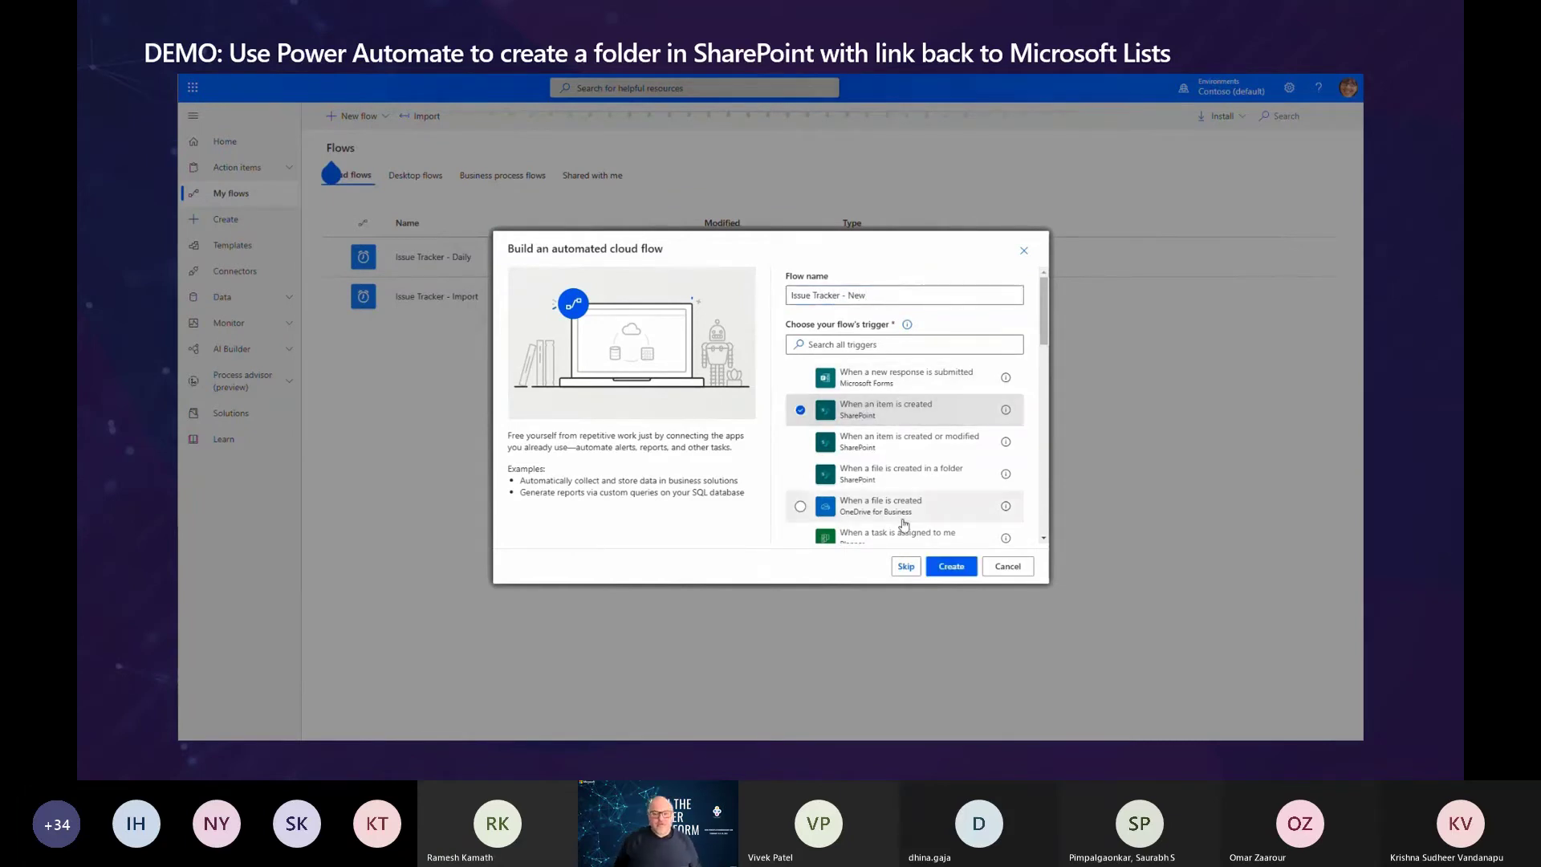
left_click(956, 571)
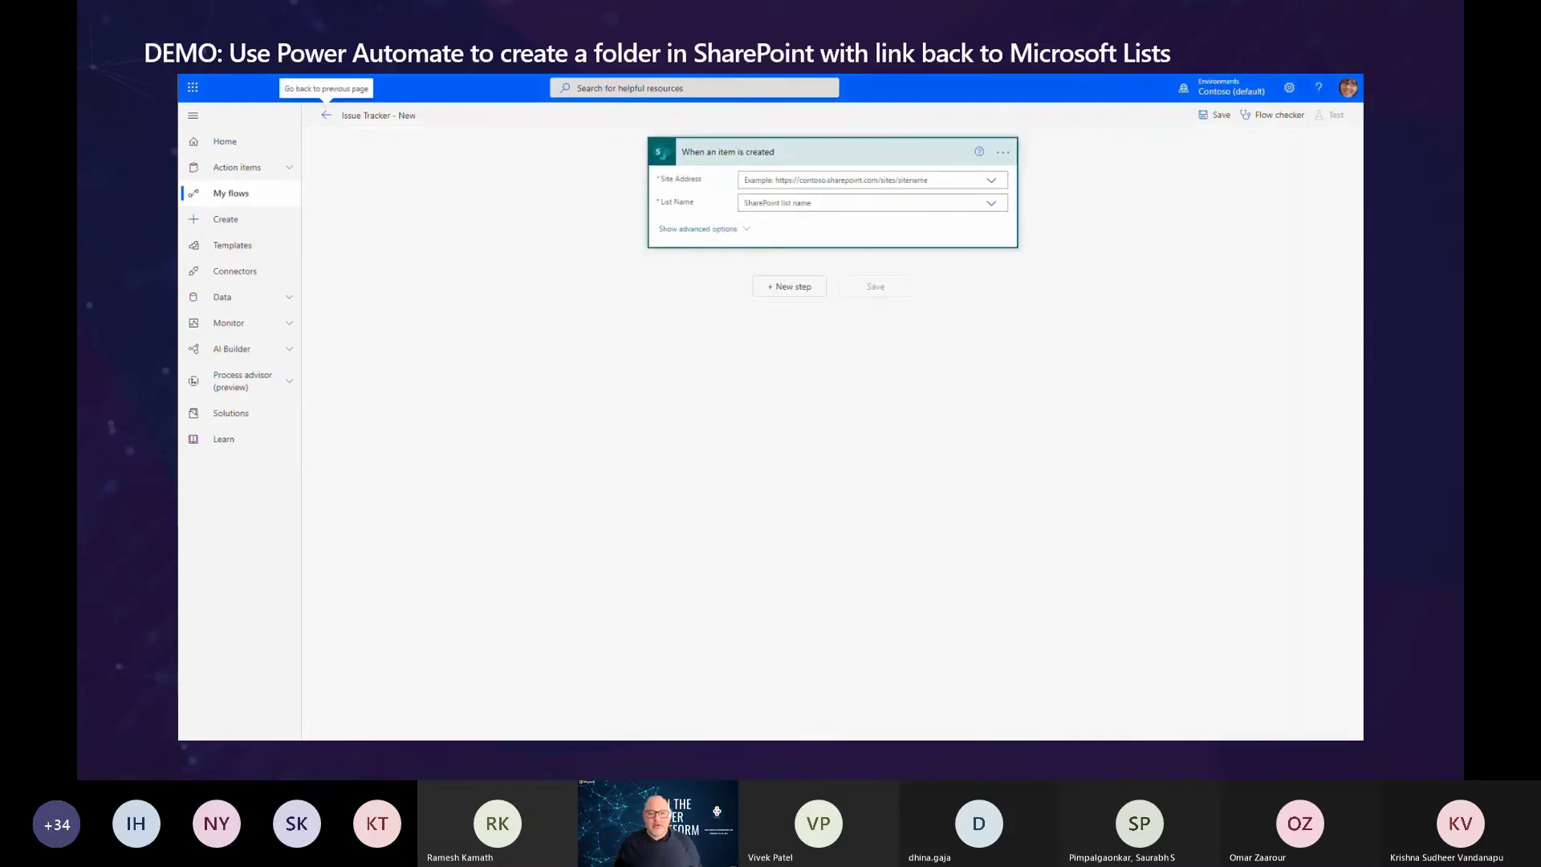
- Rename the trigger as When an item is created - Issue Tracker
left_click(1003, 152)
left_click(1092, 171)
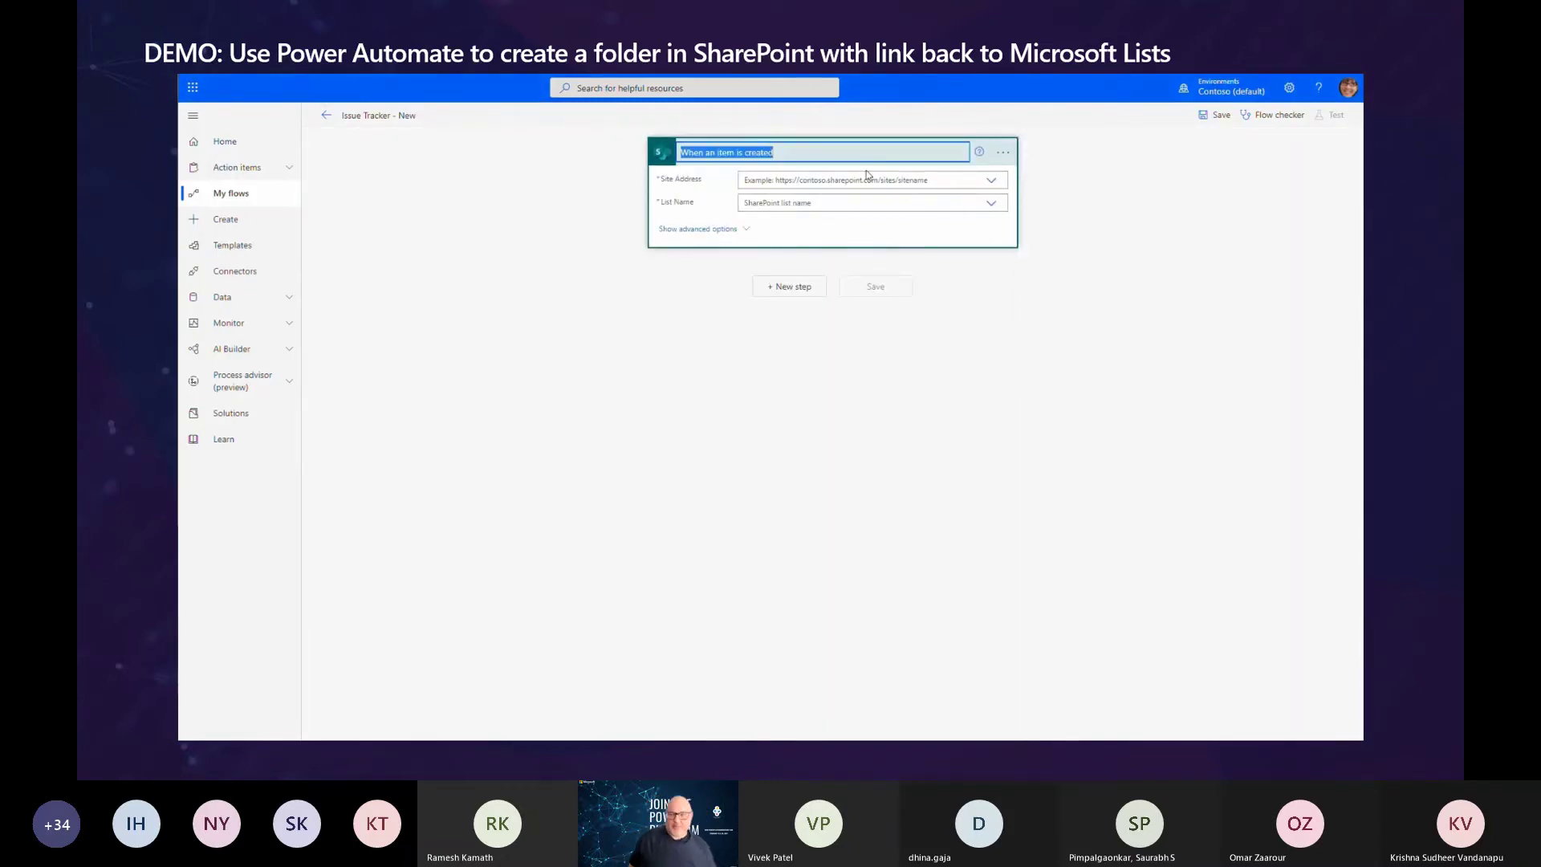
left_click(837, 154)
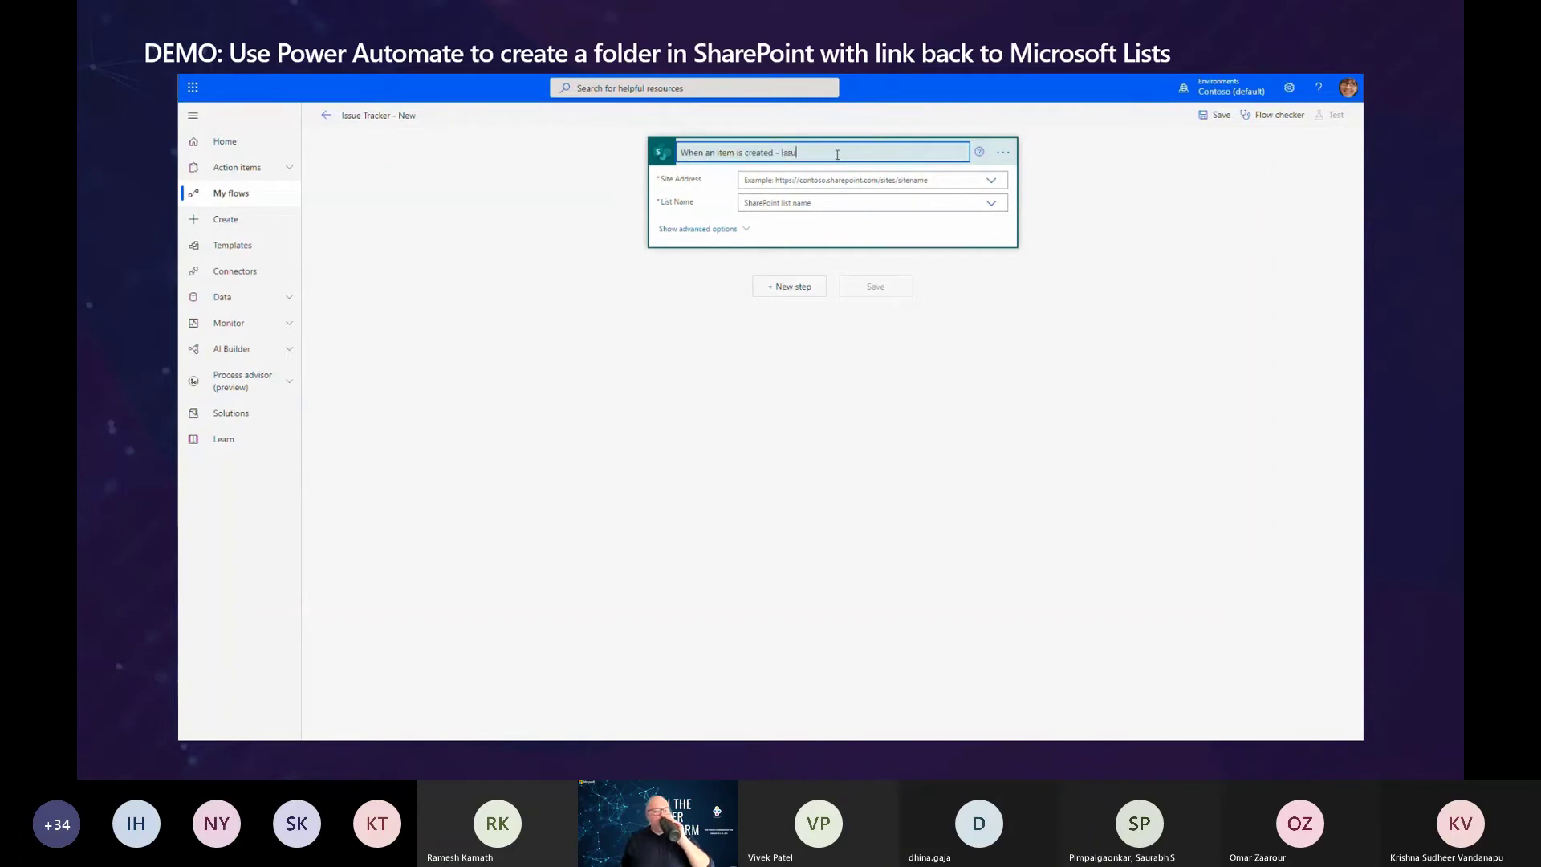
type("- Issue Tracker")
key("Return")
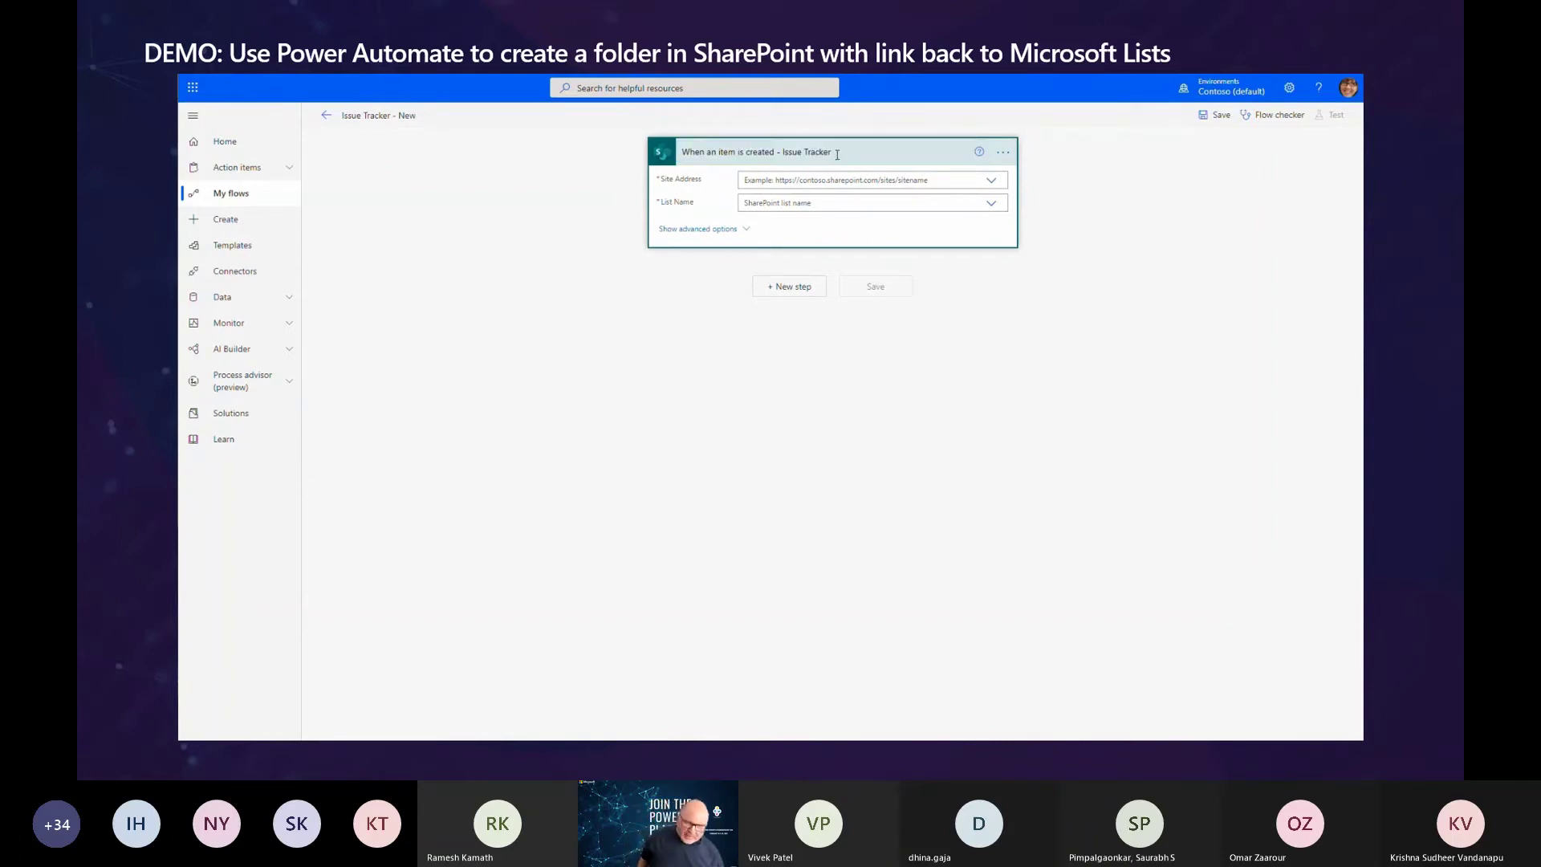
- Set the trigger's site address to X1050 Launch Team and its list name to Issue tracker
left_click(991, 181)
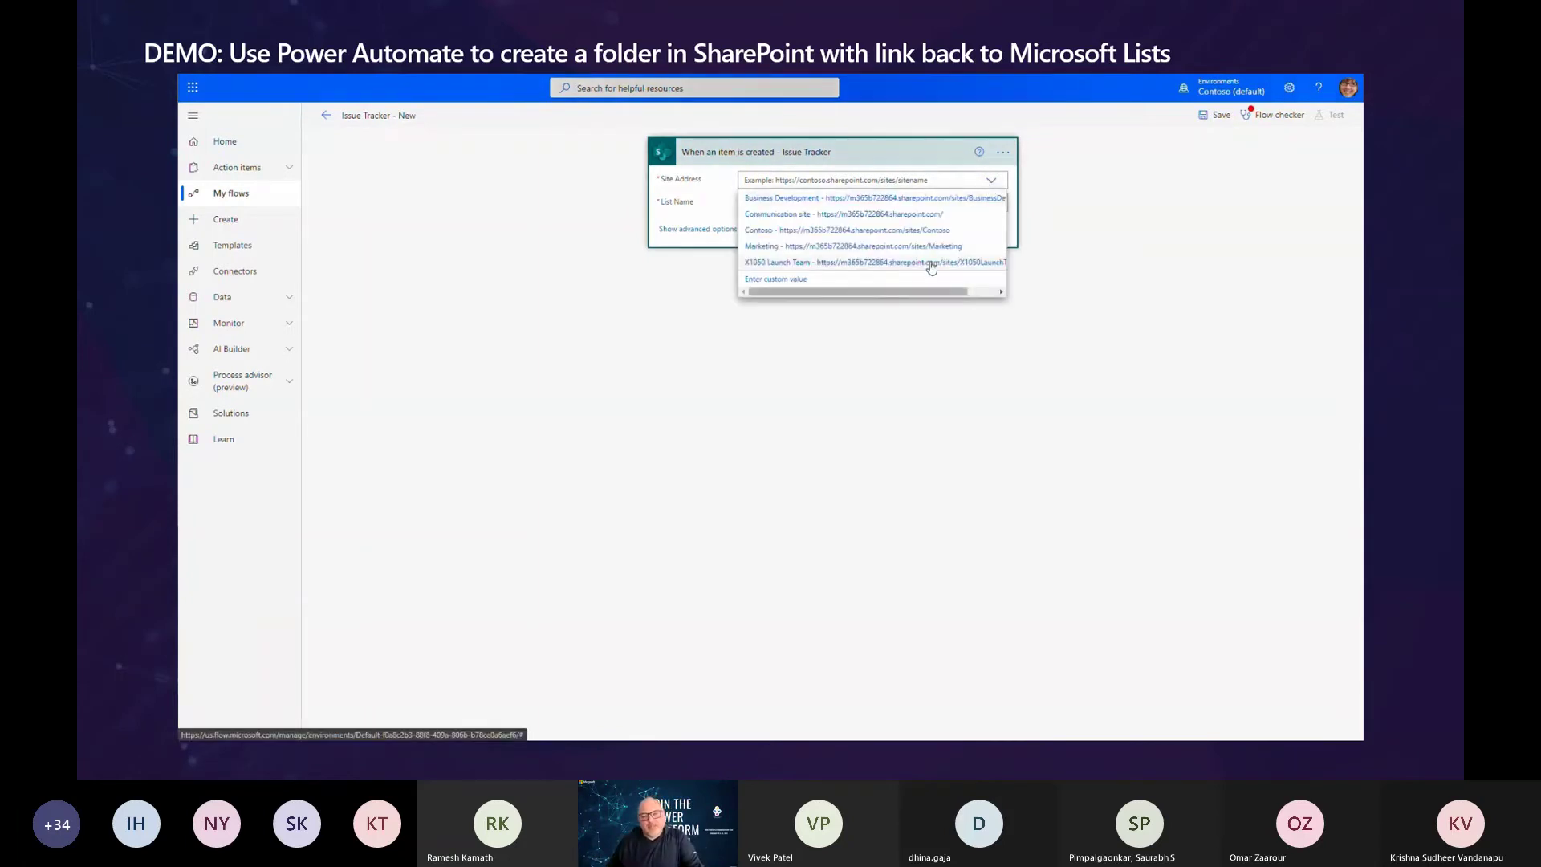
left_click(931, 269)
left_click(991, 217)
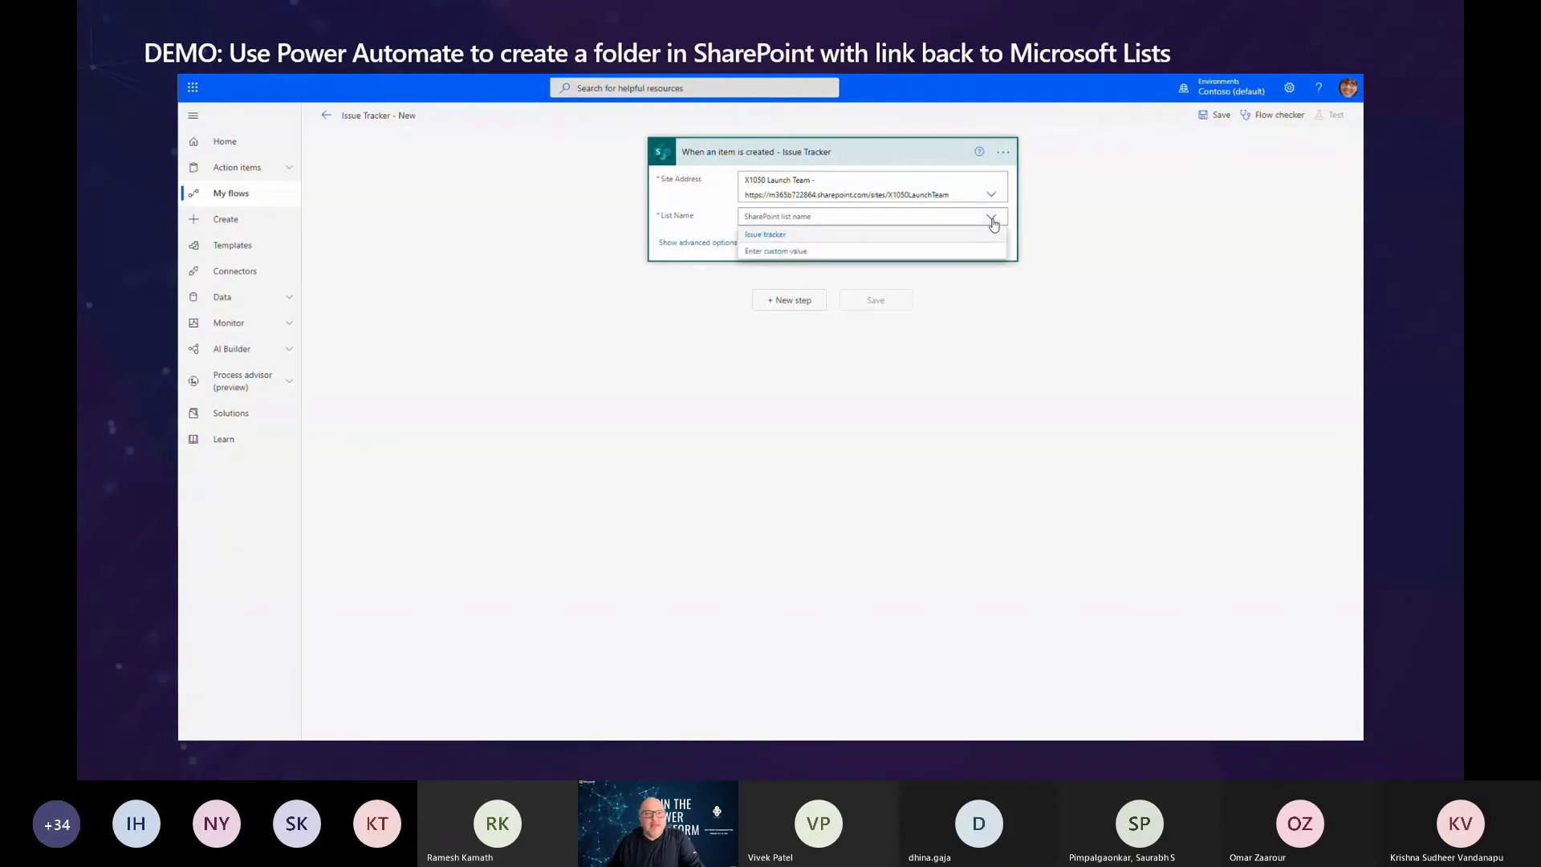
left_click(762, 235)
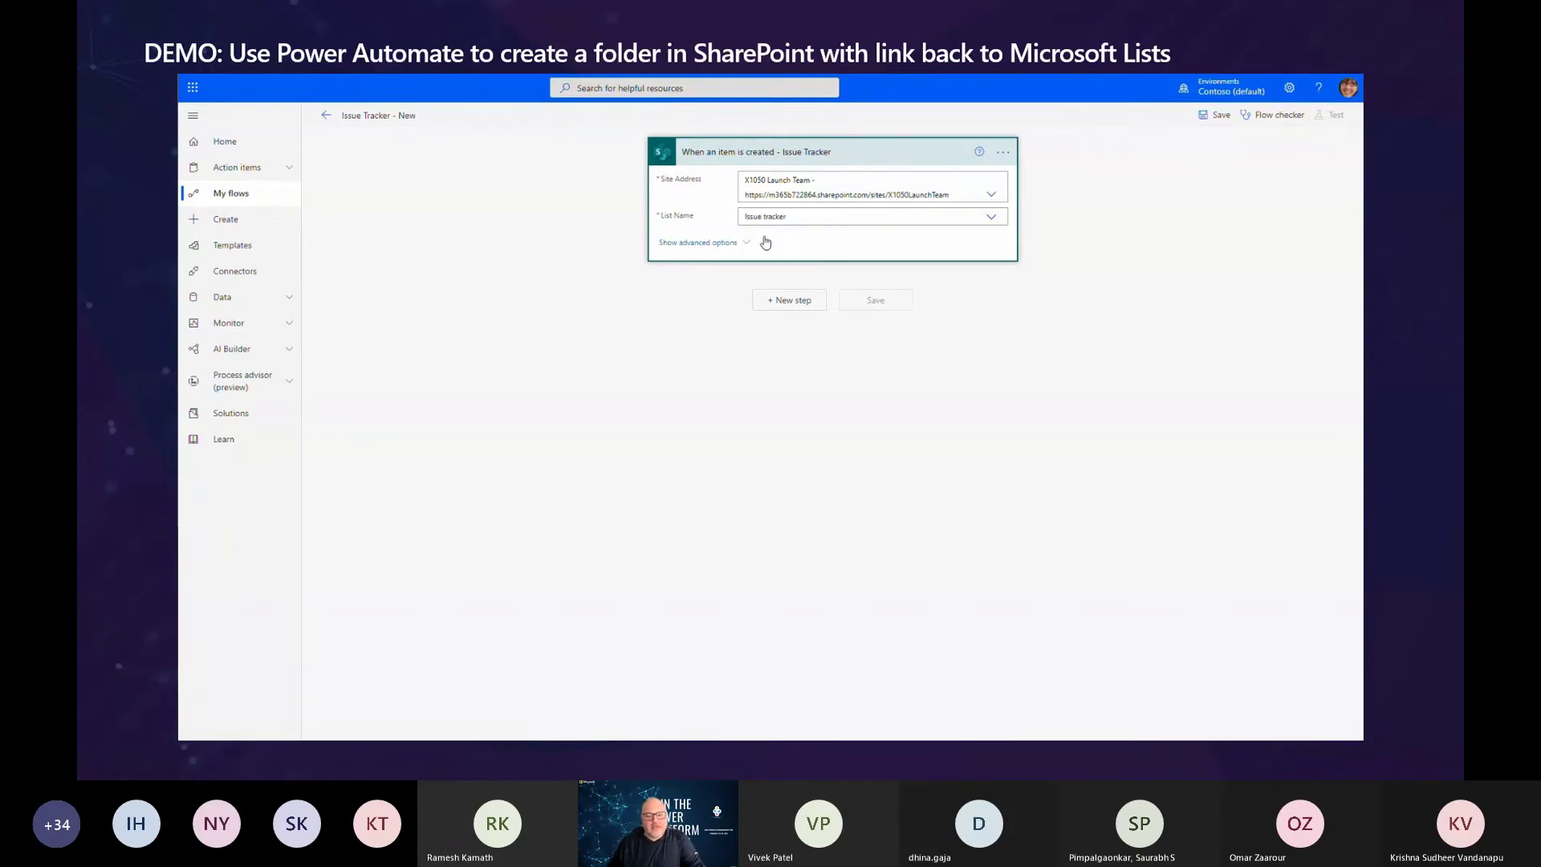
- Add an Initialize variable action below the trigger
left_click(794, 301)
type("v")
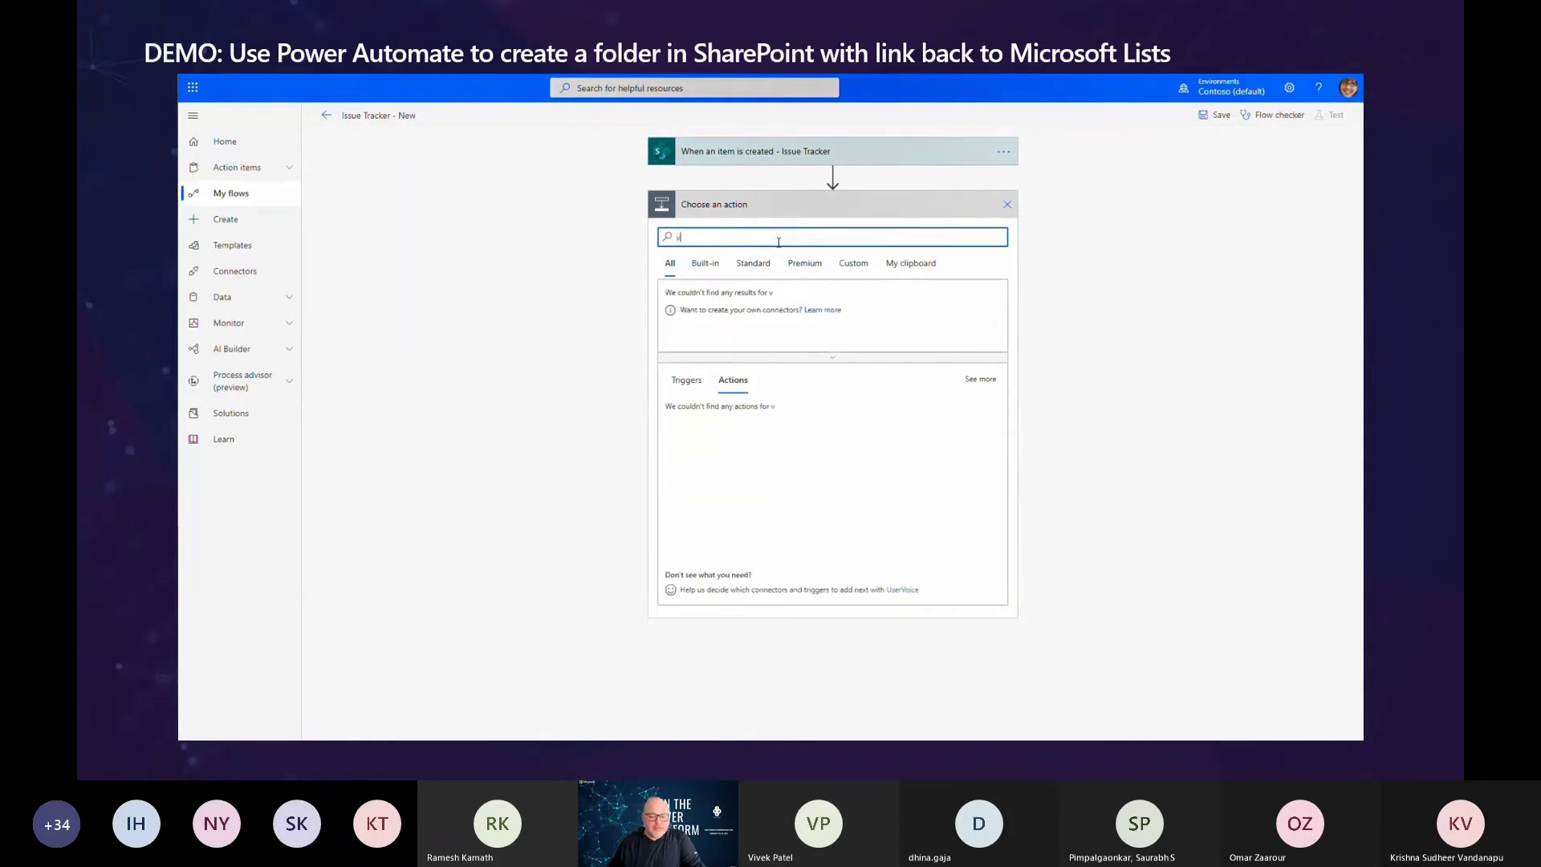
type("ariable")
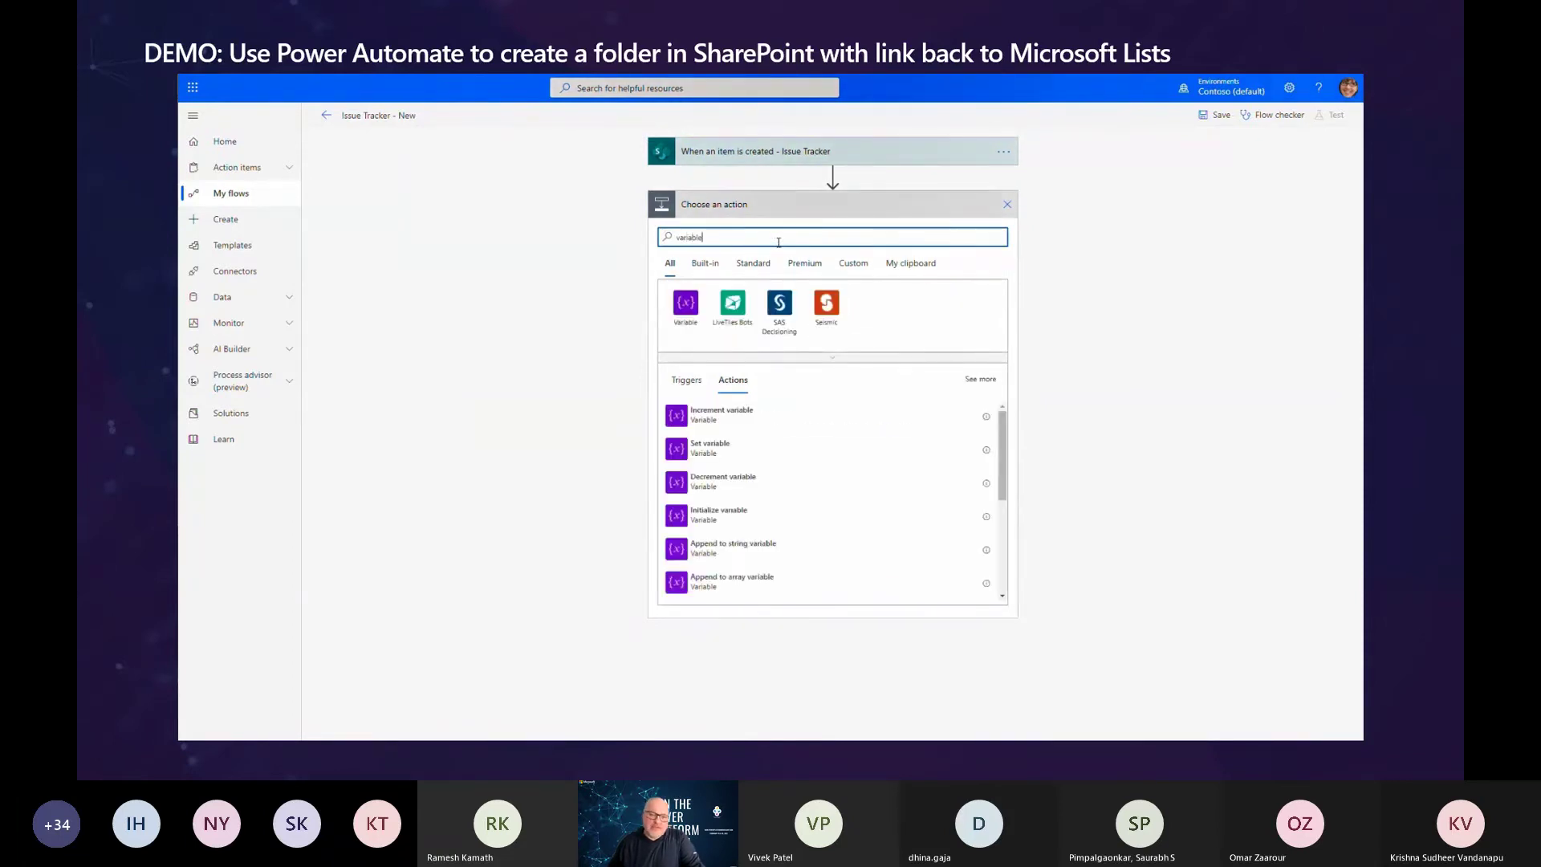
left_click(742, 519)
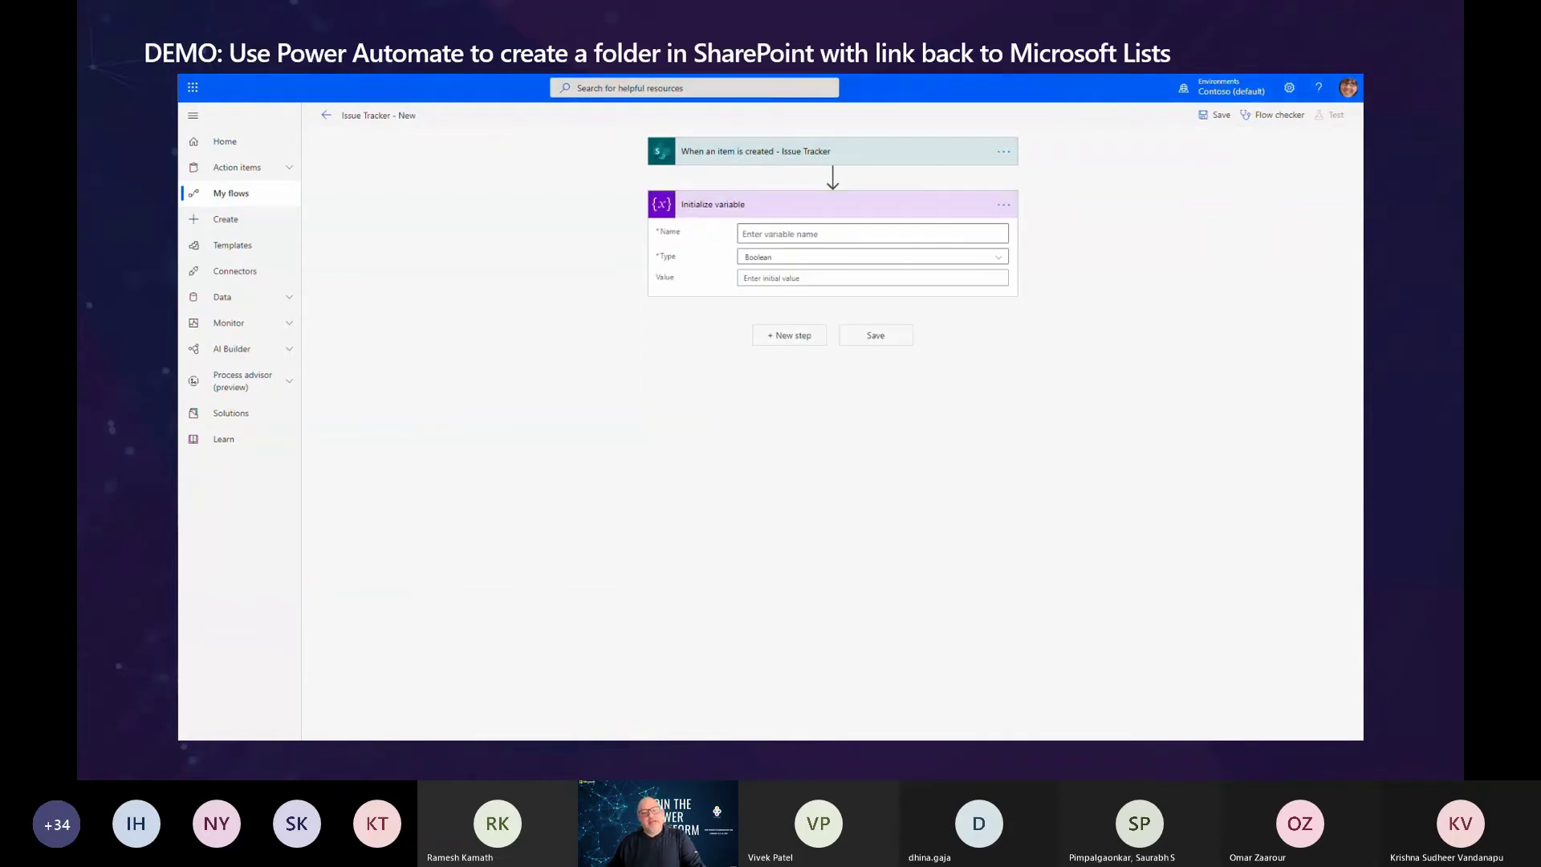
- Rename the new variable action as Initialize variable - varFolderName
left_click(1003, 204)
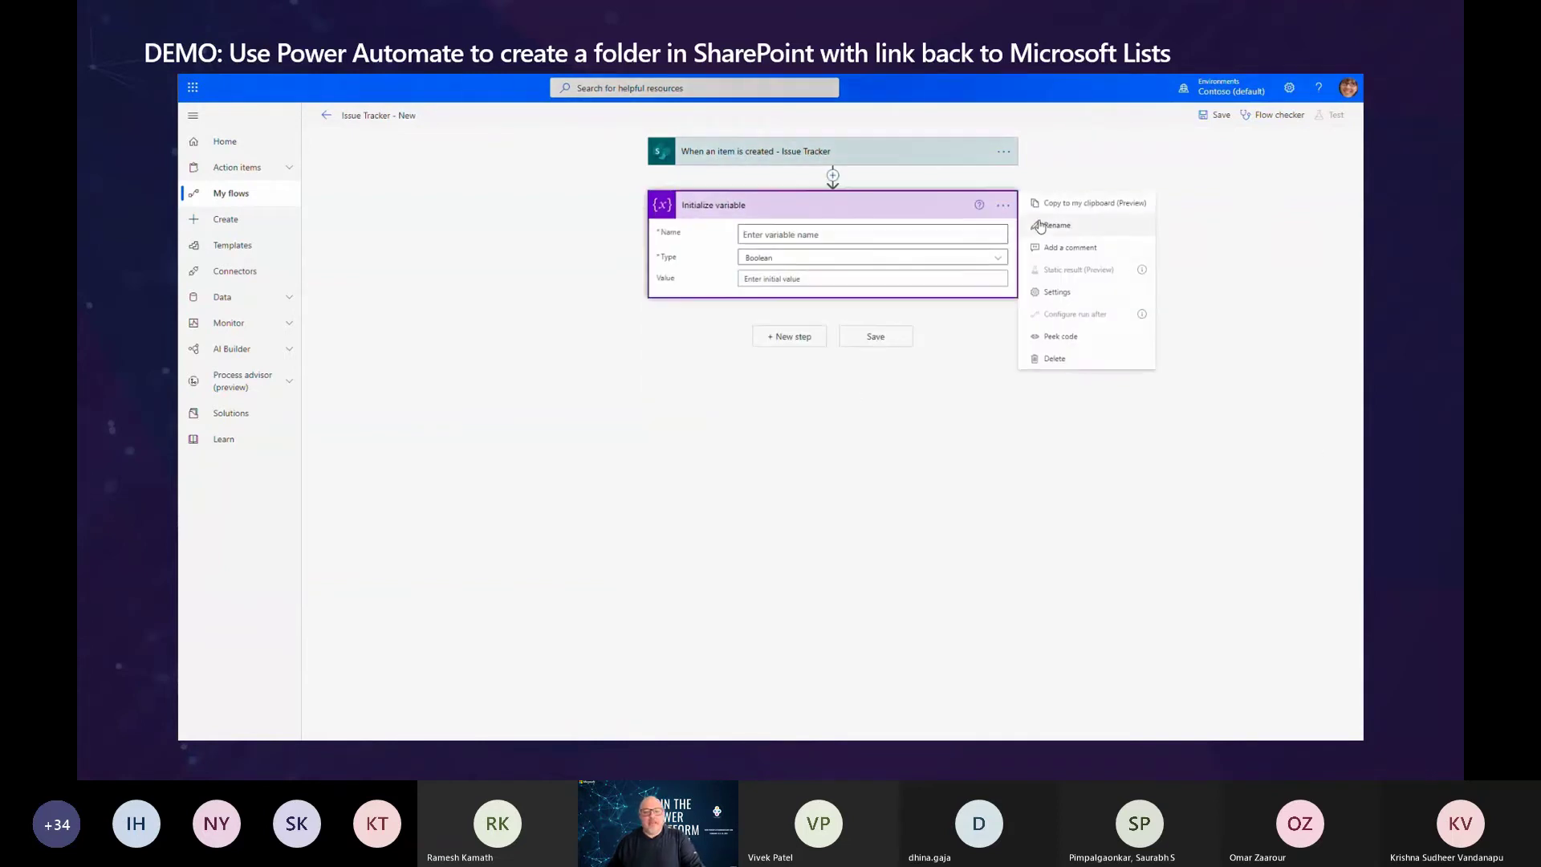
left_click(1060, 225)
left_click(825, 203)
type("- ")
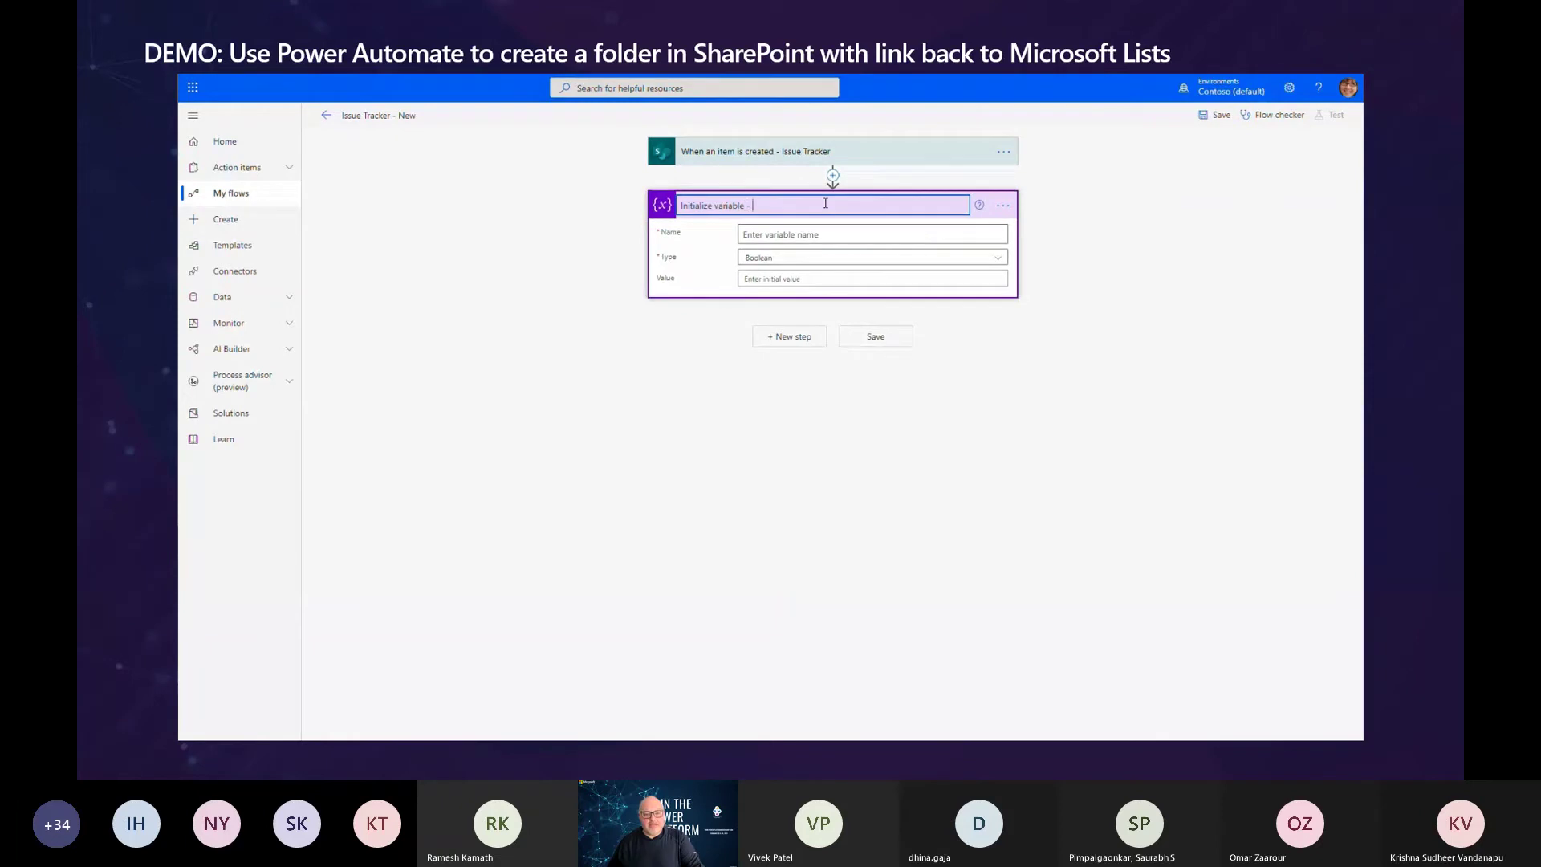
type("varFolderN")
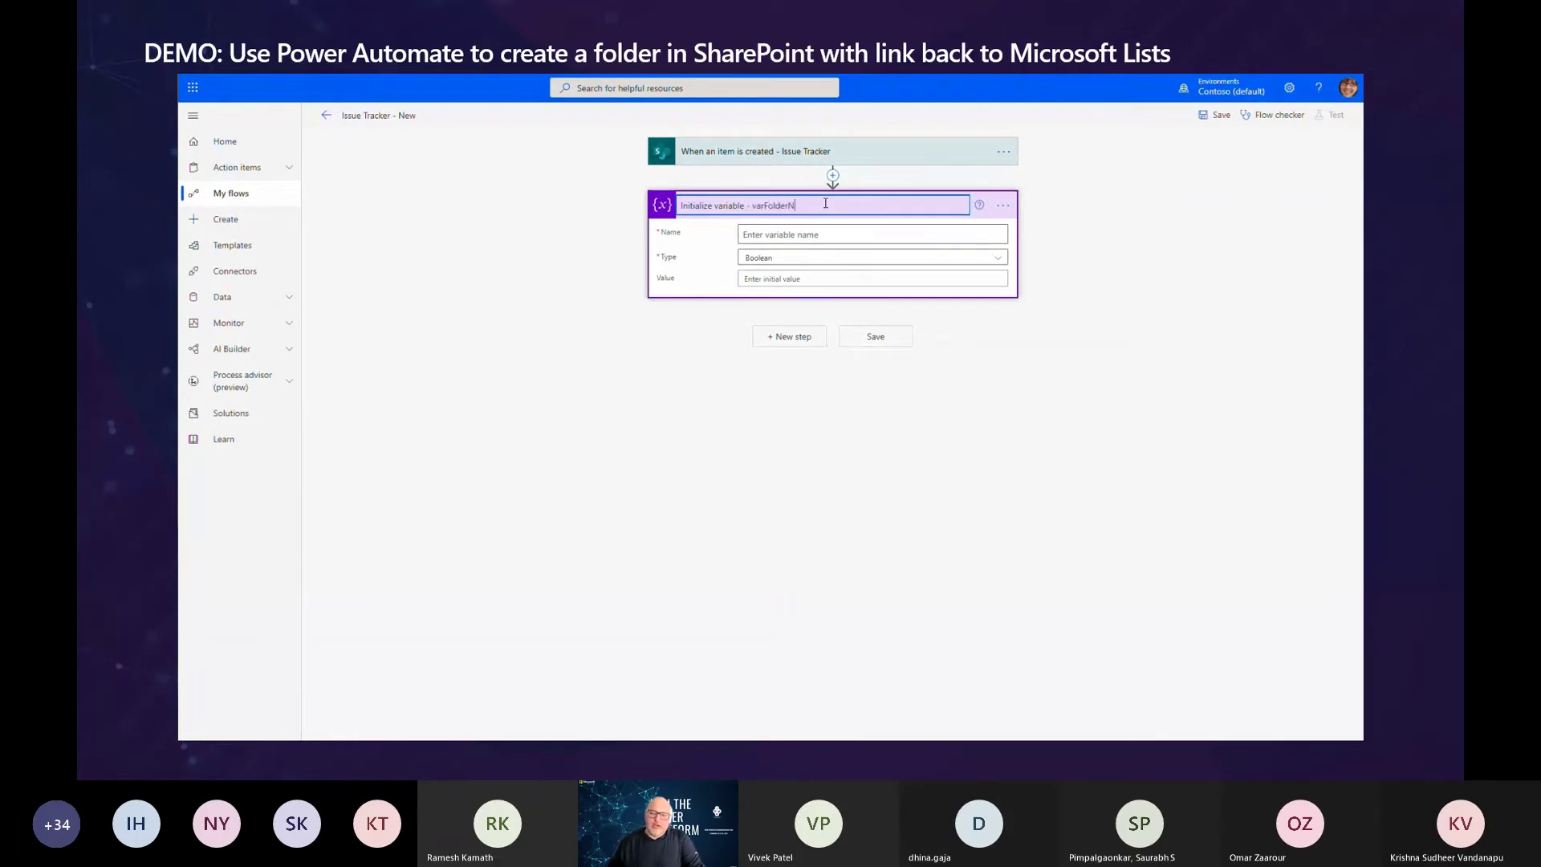
type("ame")
- Name the variable varFolderName, reusing the name from the action title, and set its type to String
double_click(783, 207)
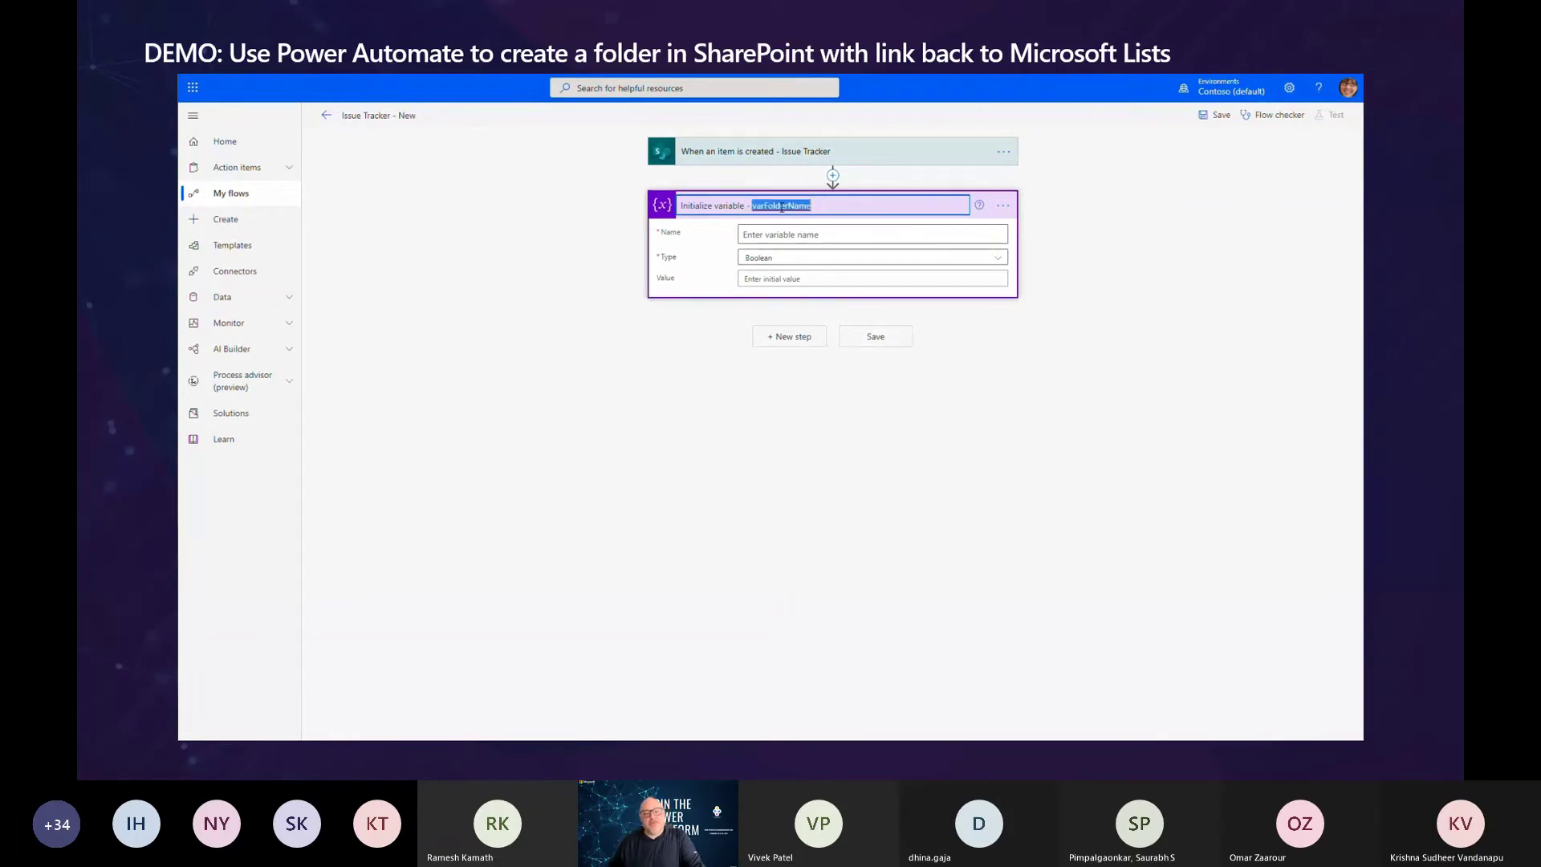
key("ctrl+c")
left_click(803, 234)
key("ctrl+v")
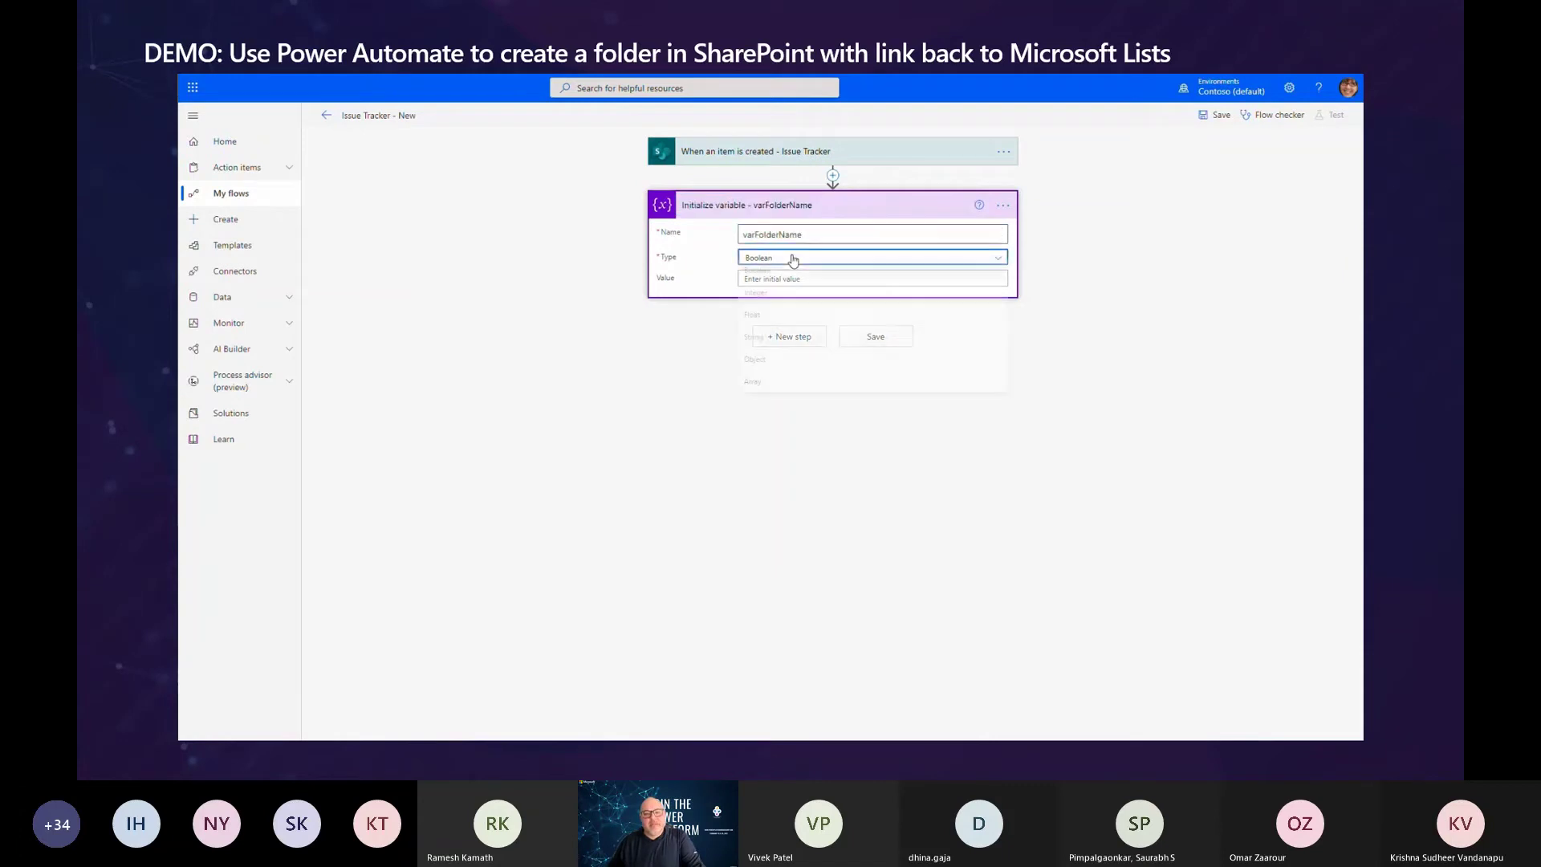
left_click(793, 258)
left_click(781, 344)
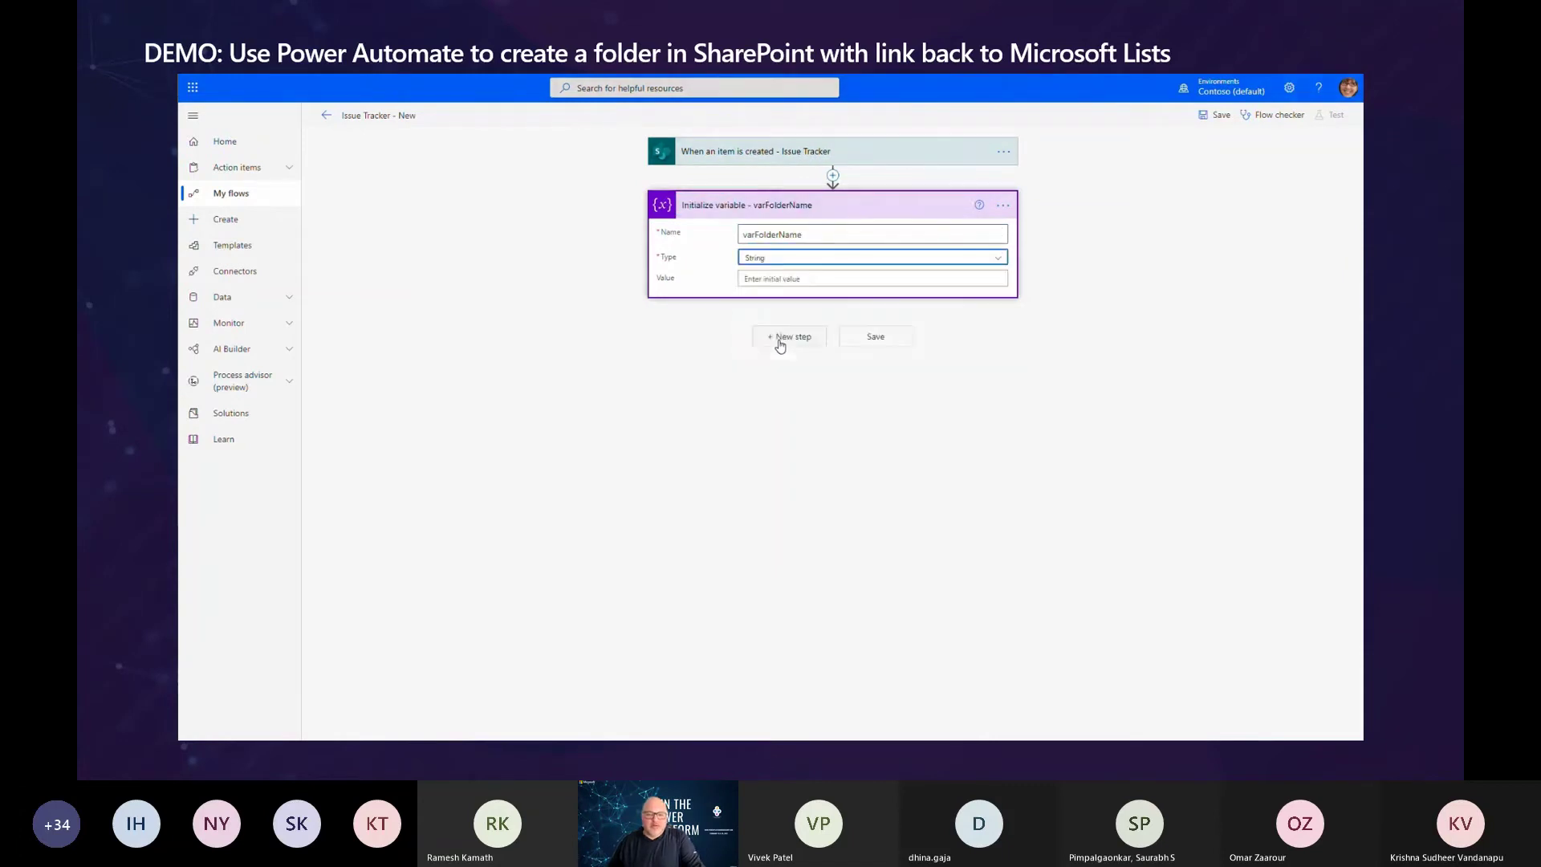
- Set the variable's initial value to a concat expression joining 'Issue-' with the ID from the Issue Tracker trigger
left_click(803, 279)
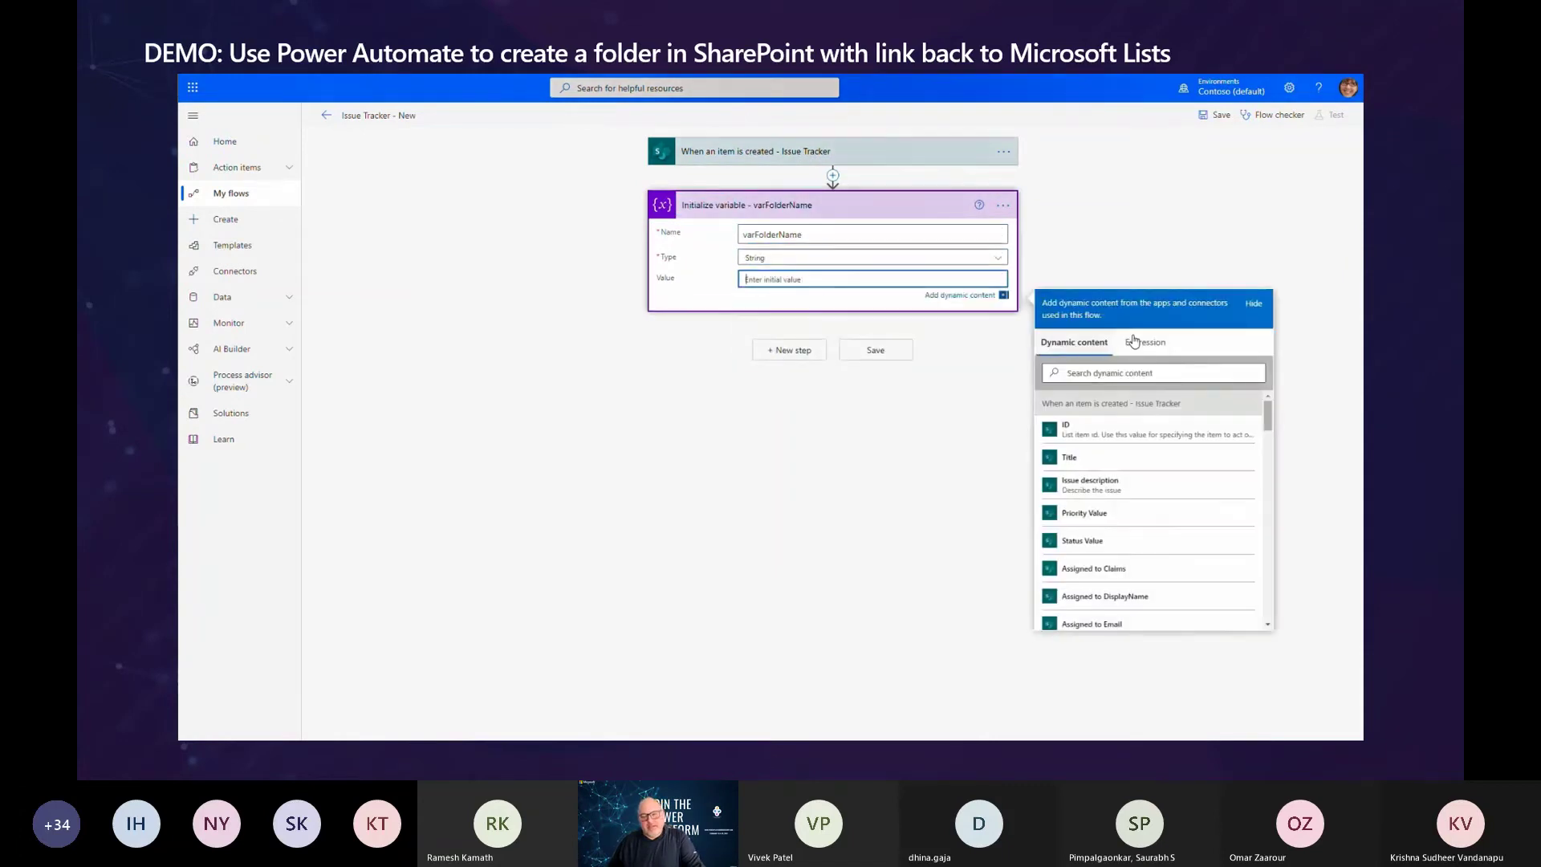
left_click(1160, 342)
left_click(1132, 370)
type("c")
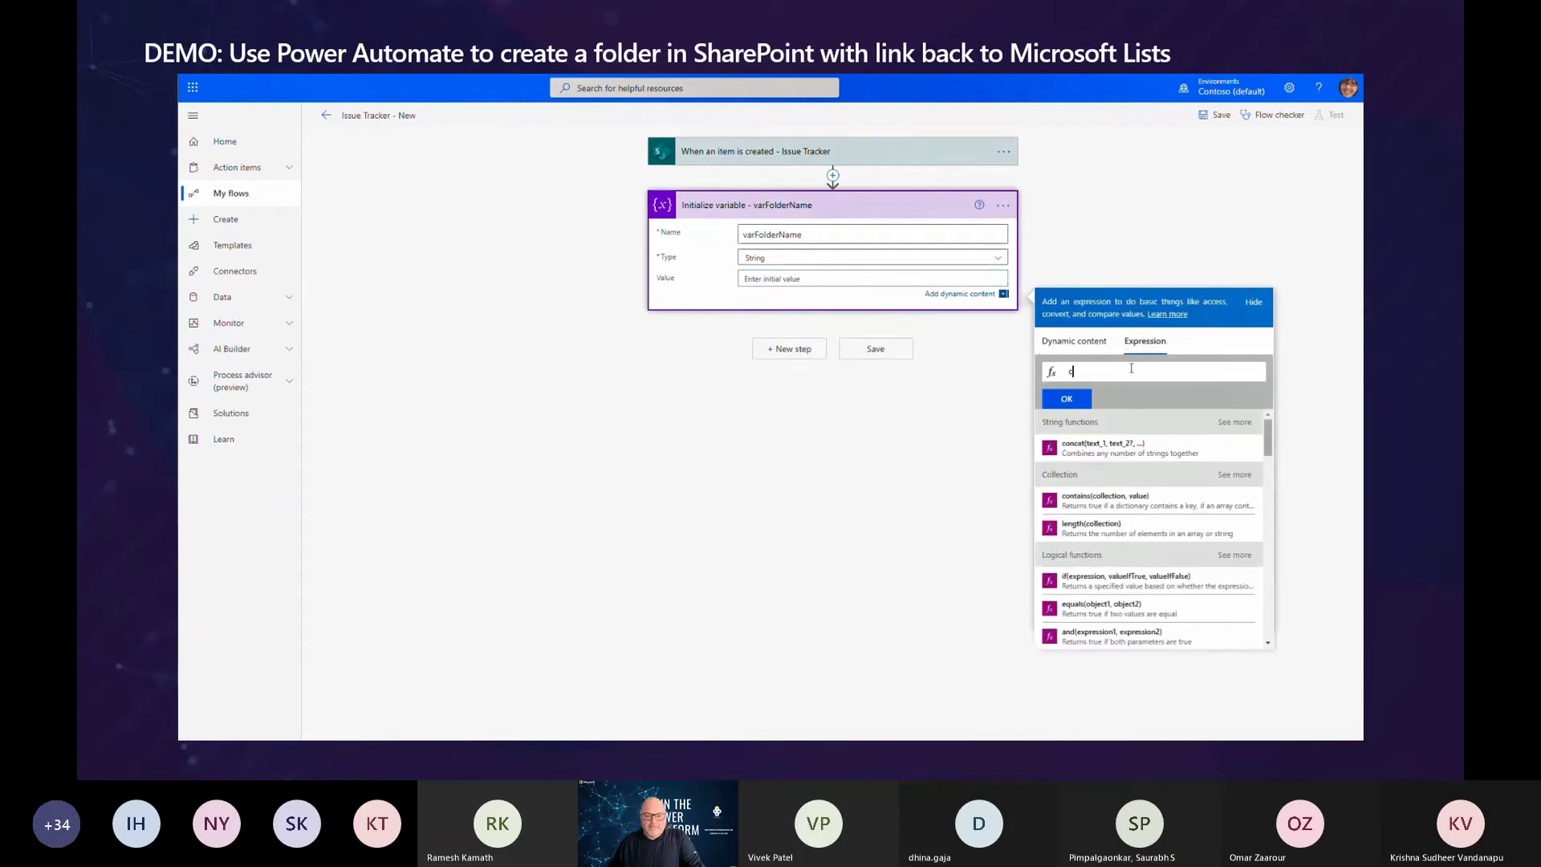
type("oncat(")
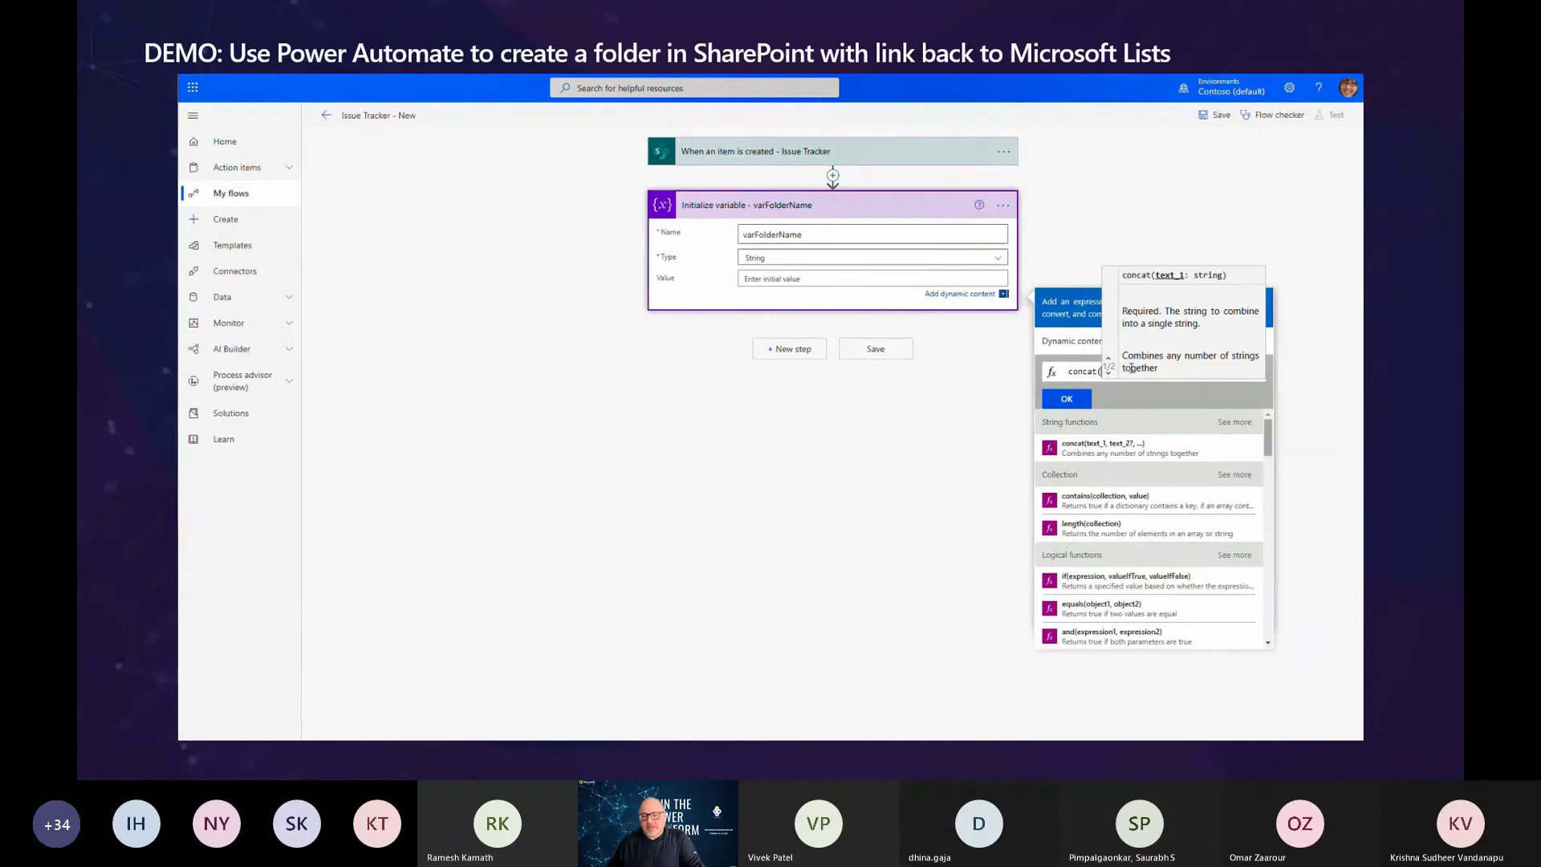
type("'")
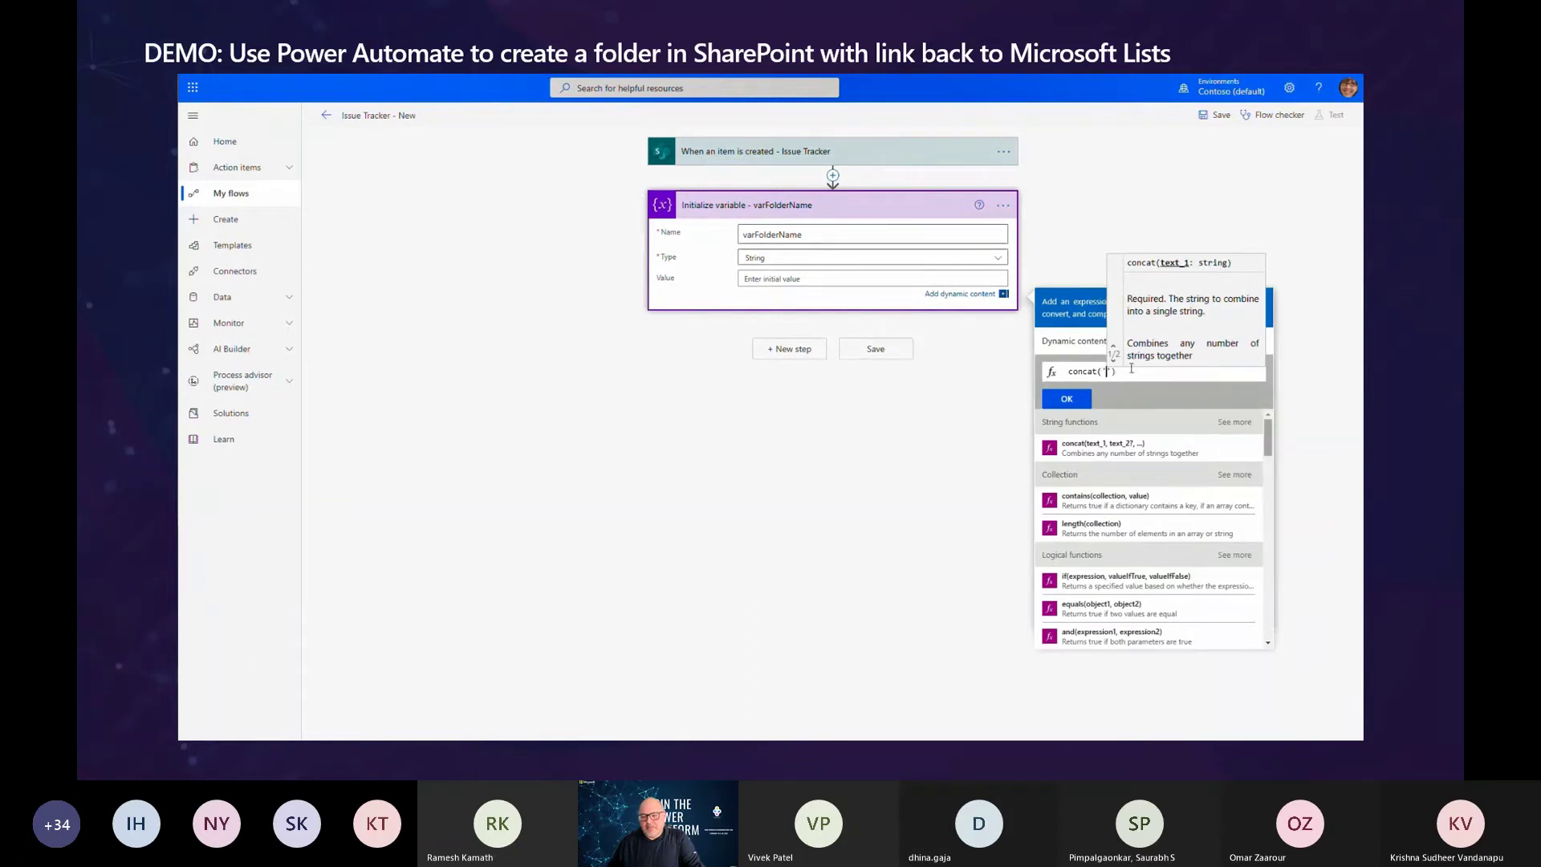
type("Issue")
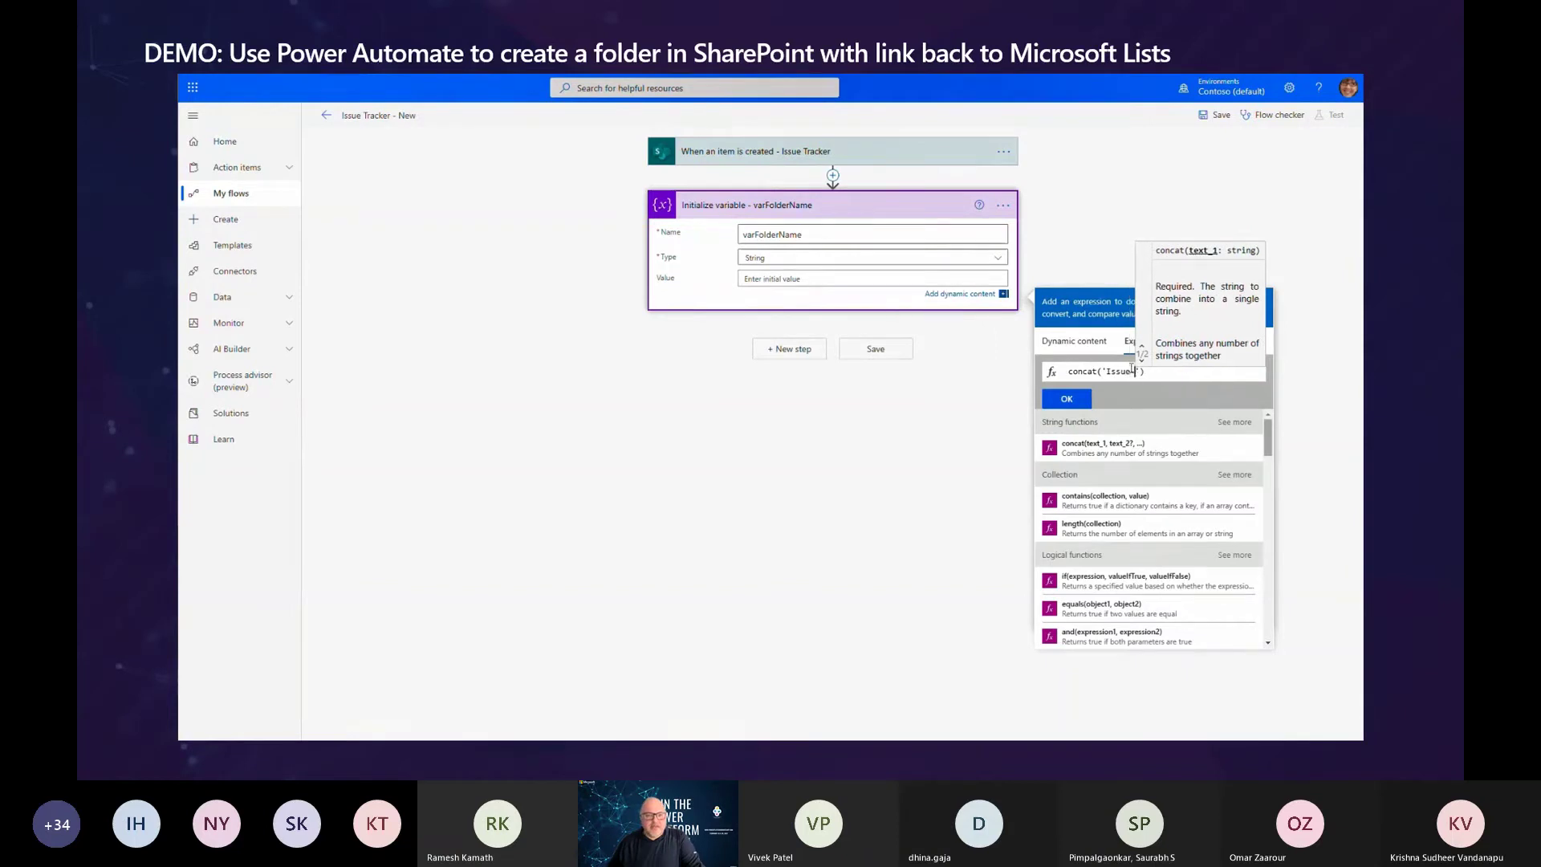
type(" ',")
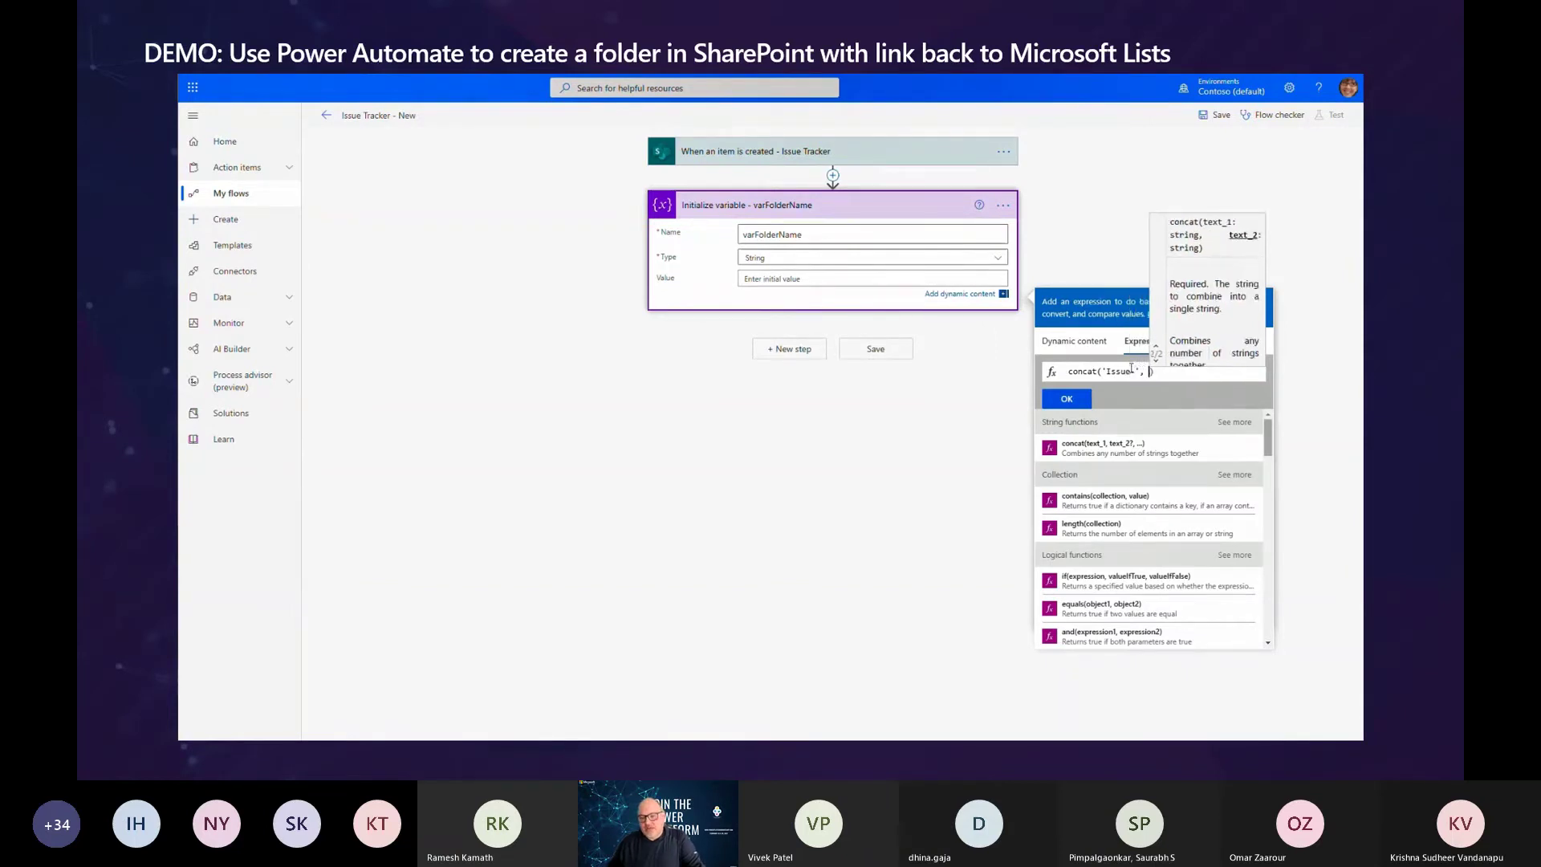
left_click(1083, 345)
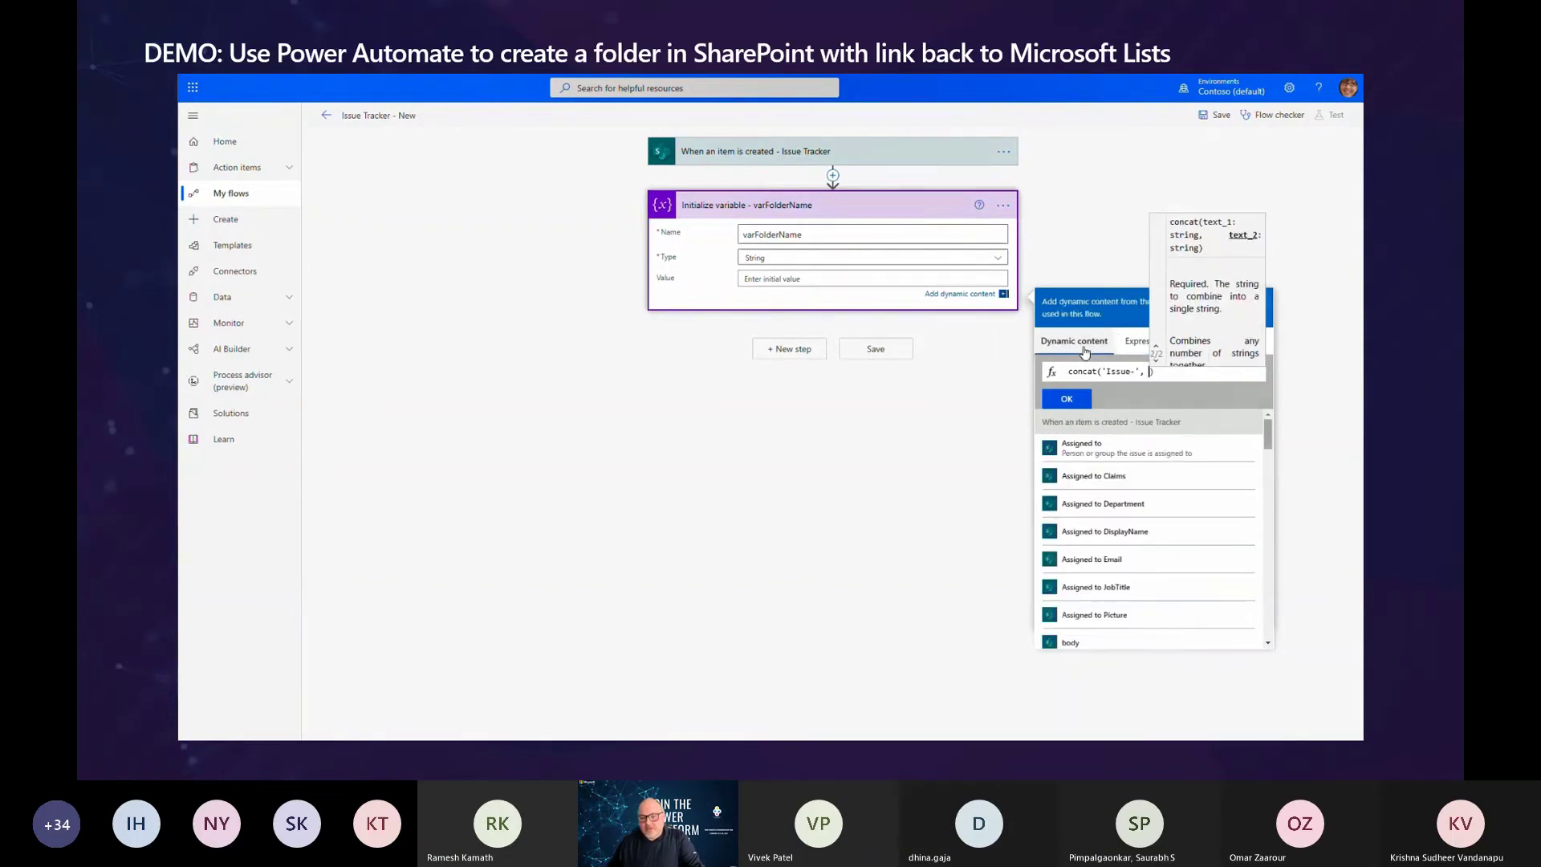
scroll(1122, 498, "down", 5)
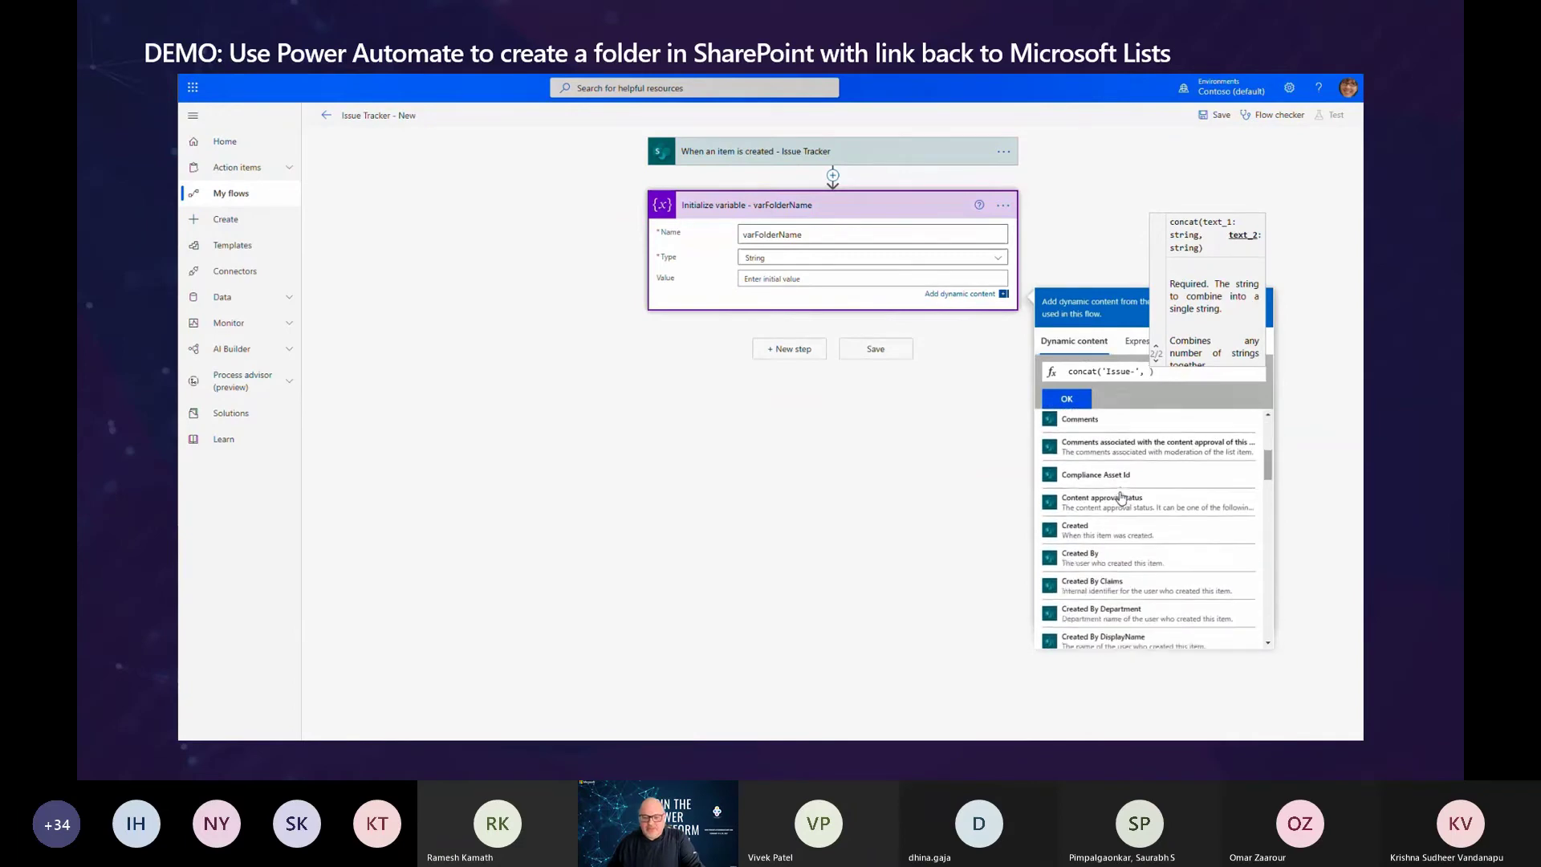
scroll(1121, 498, "down", 6)
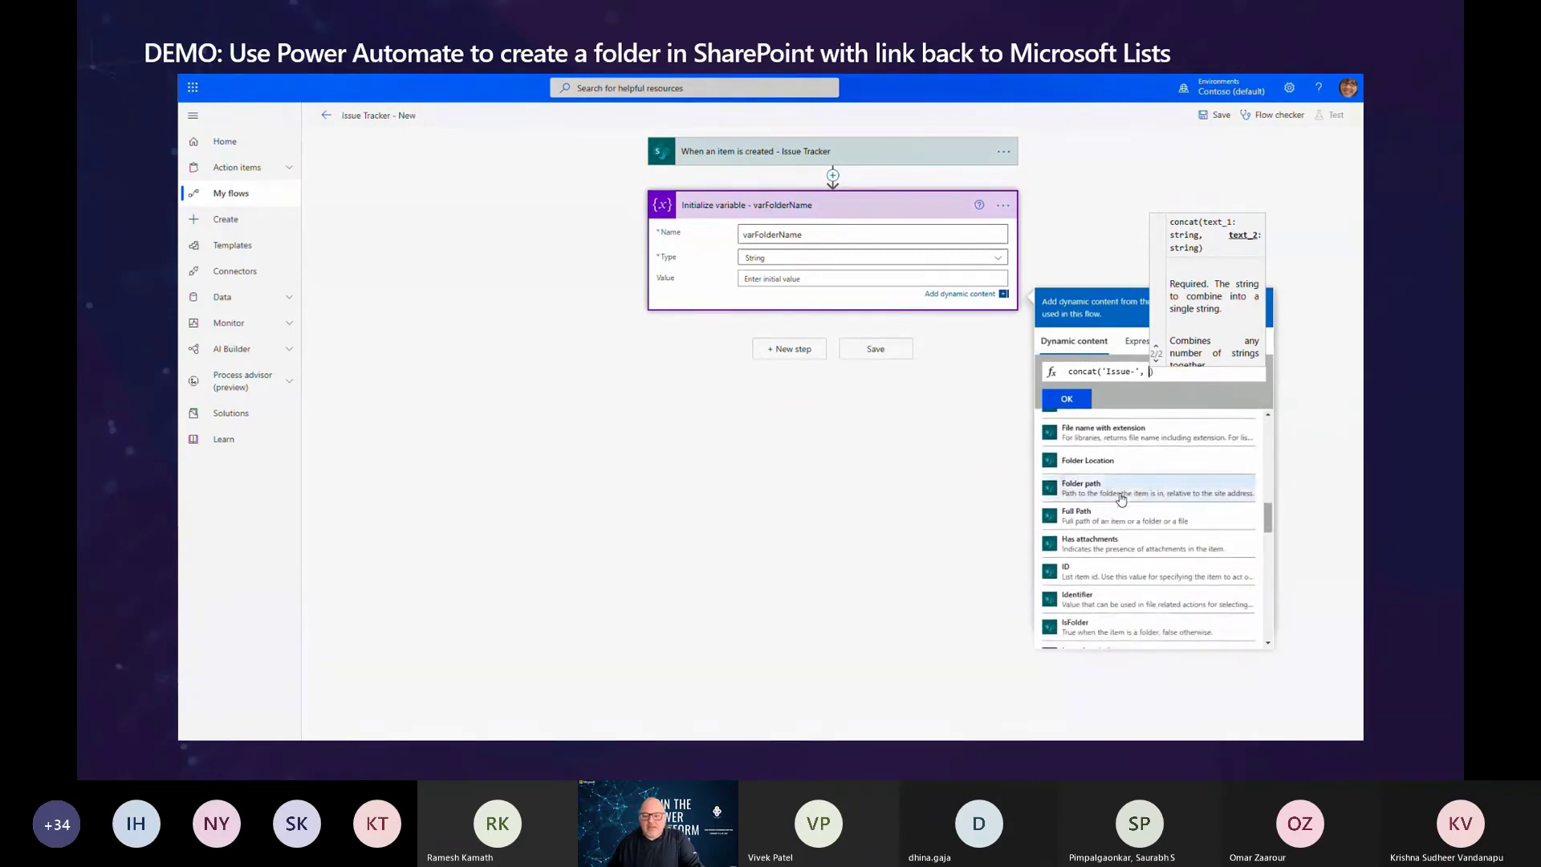
left_click(1117, 574)
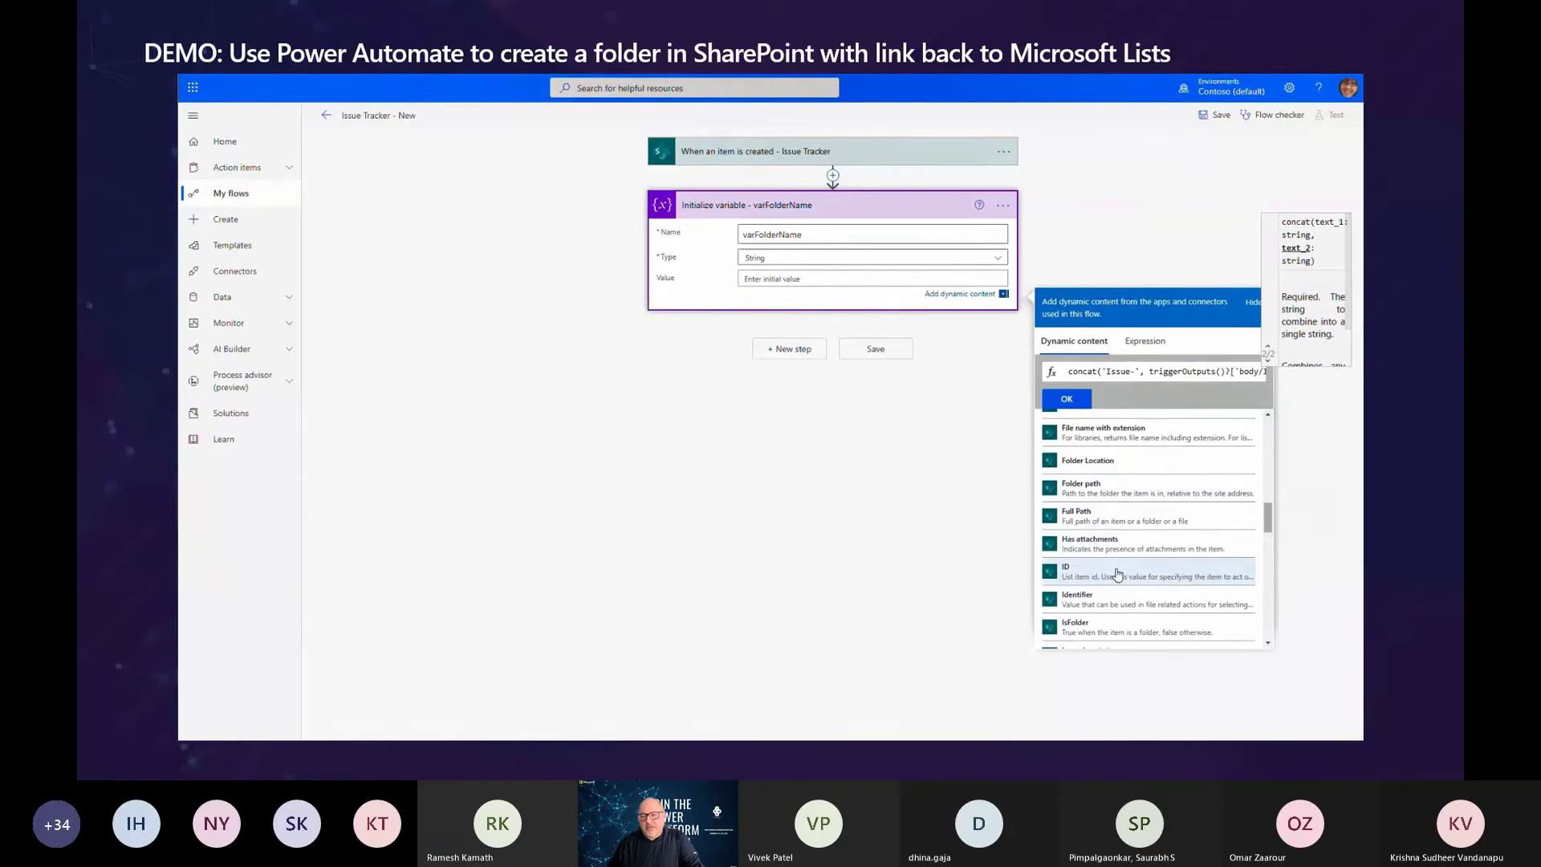
left_click(1074, 399)
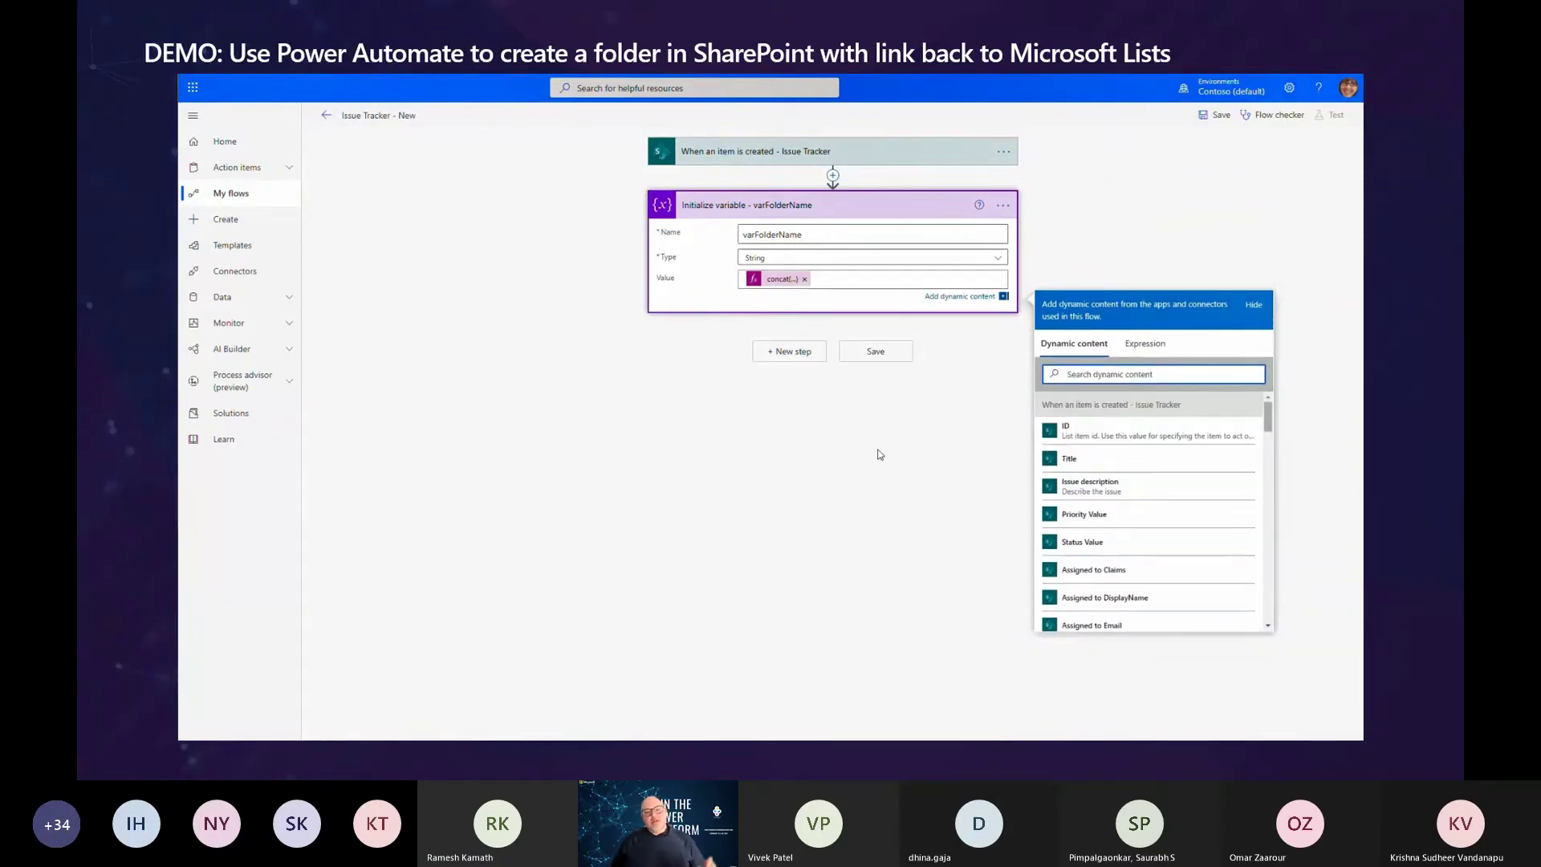
- Add a SharePoint Create new folder action below the varFolderName variable
left_click(809, 361)
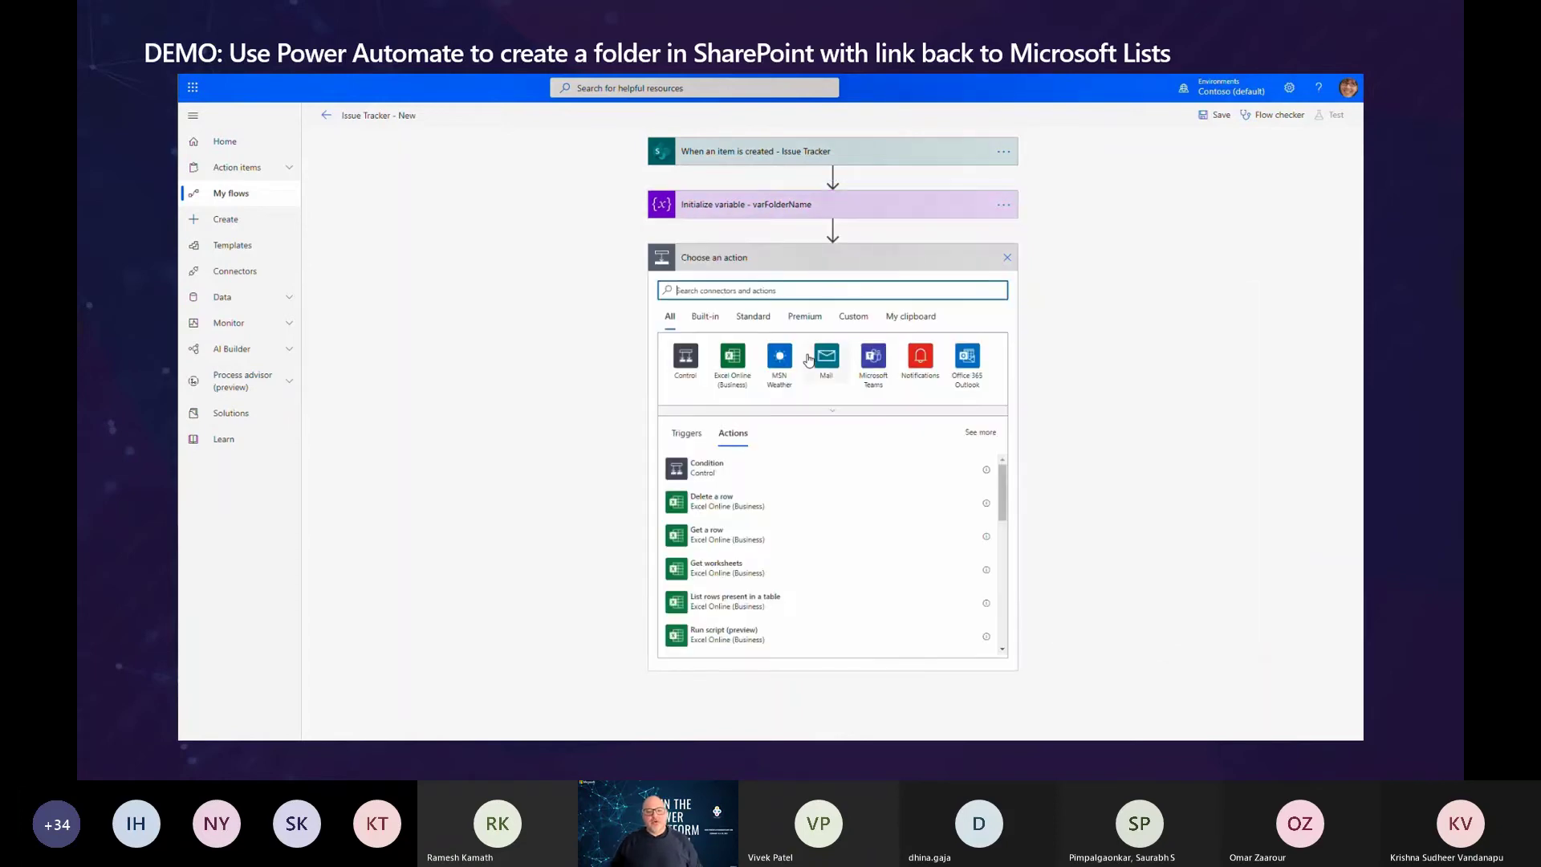
type("share")
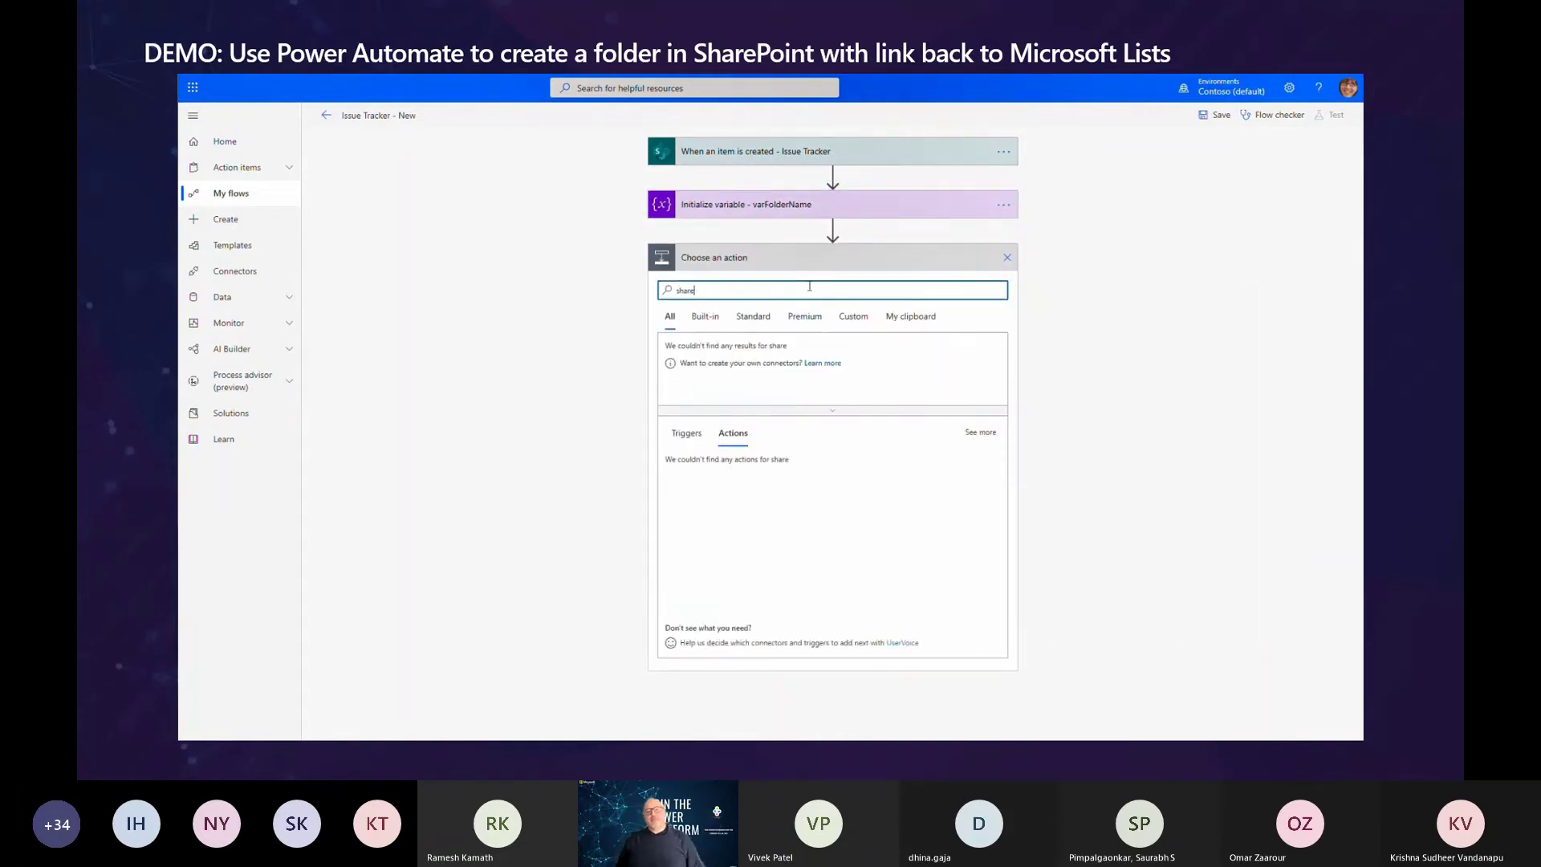
type("point create folder")
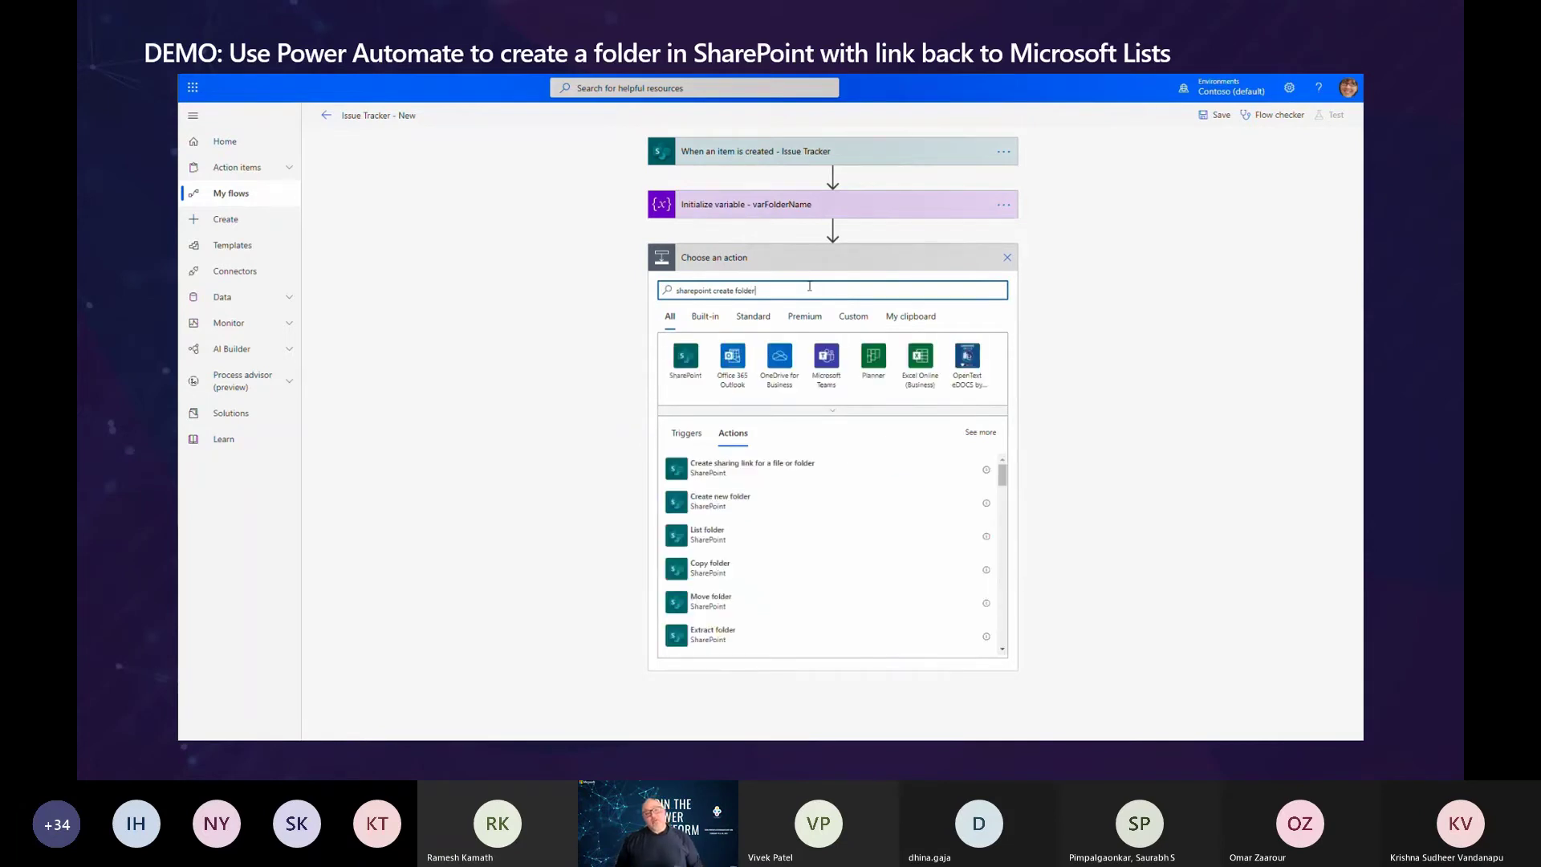
left_click(720, 502)
- Rename the new folder action as Create new folder - Issue Tracker
left_click(1003, 257)
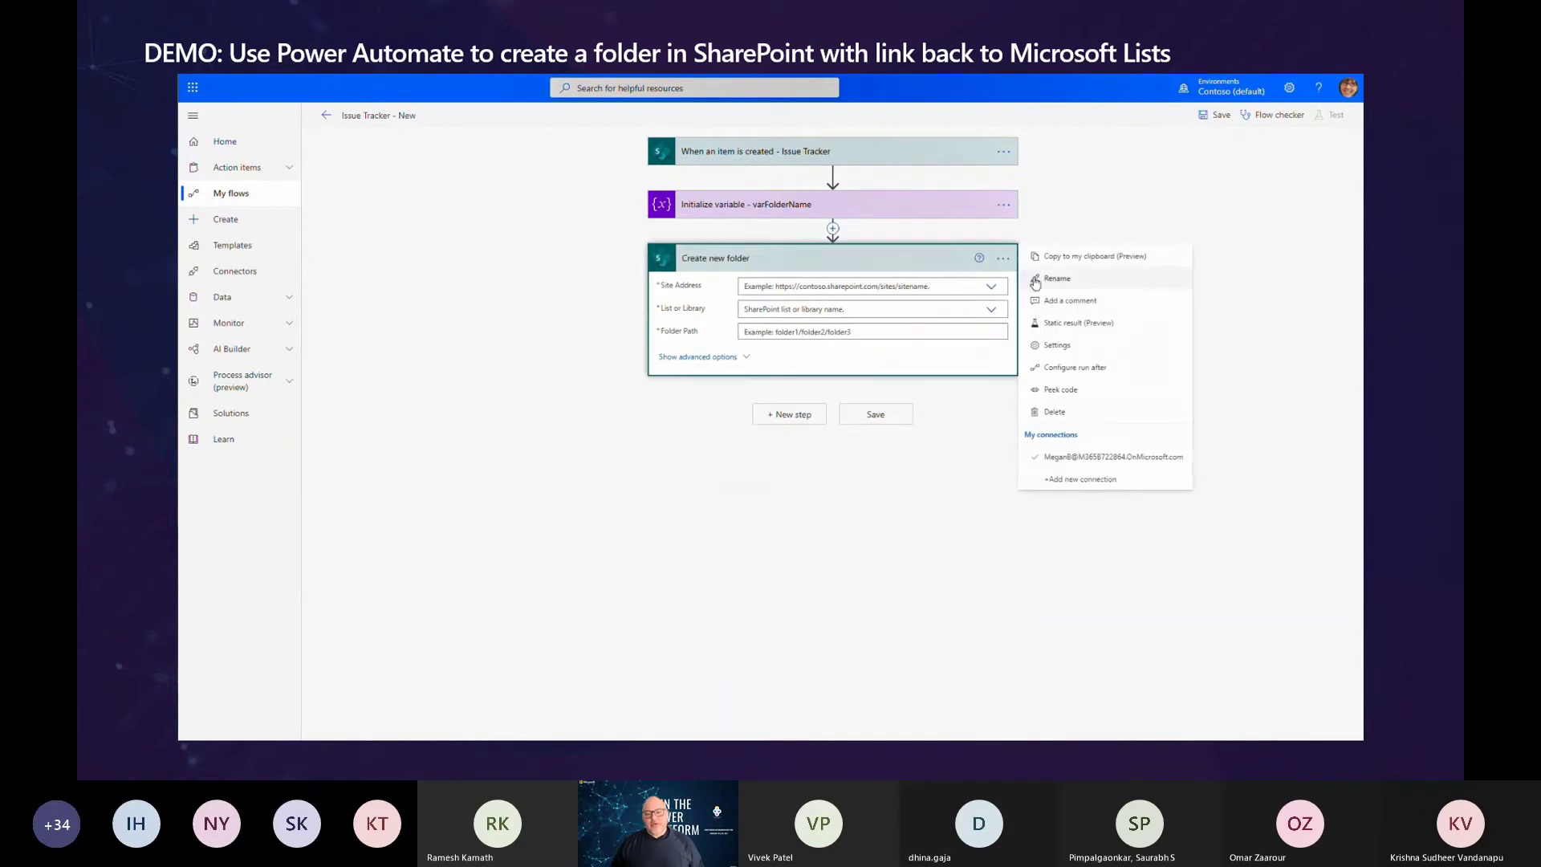
left_click(1057, 279)
left_click(794, 256)
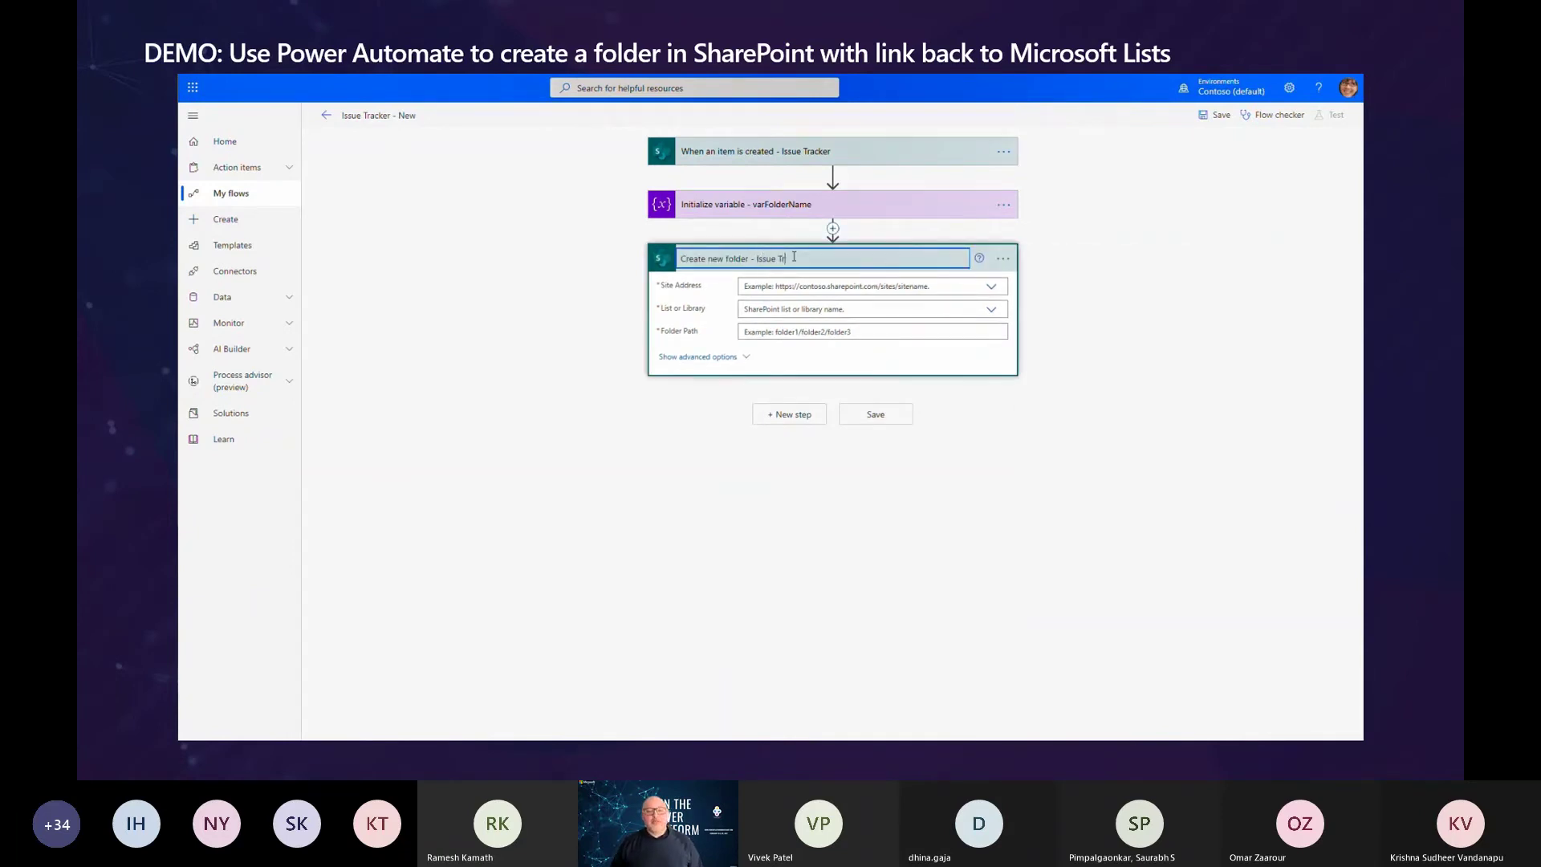
type("- Issue Tracker")
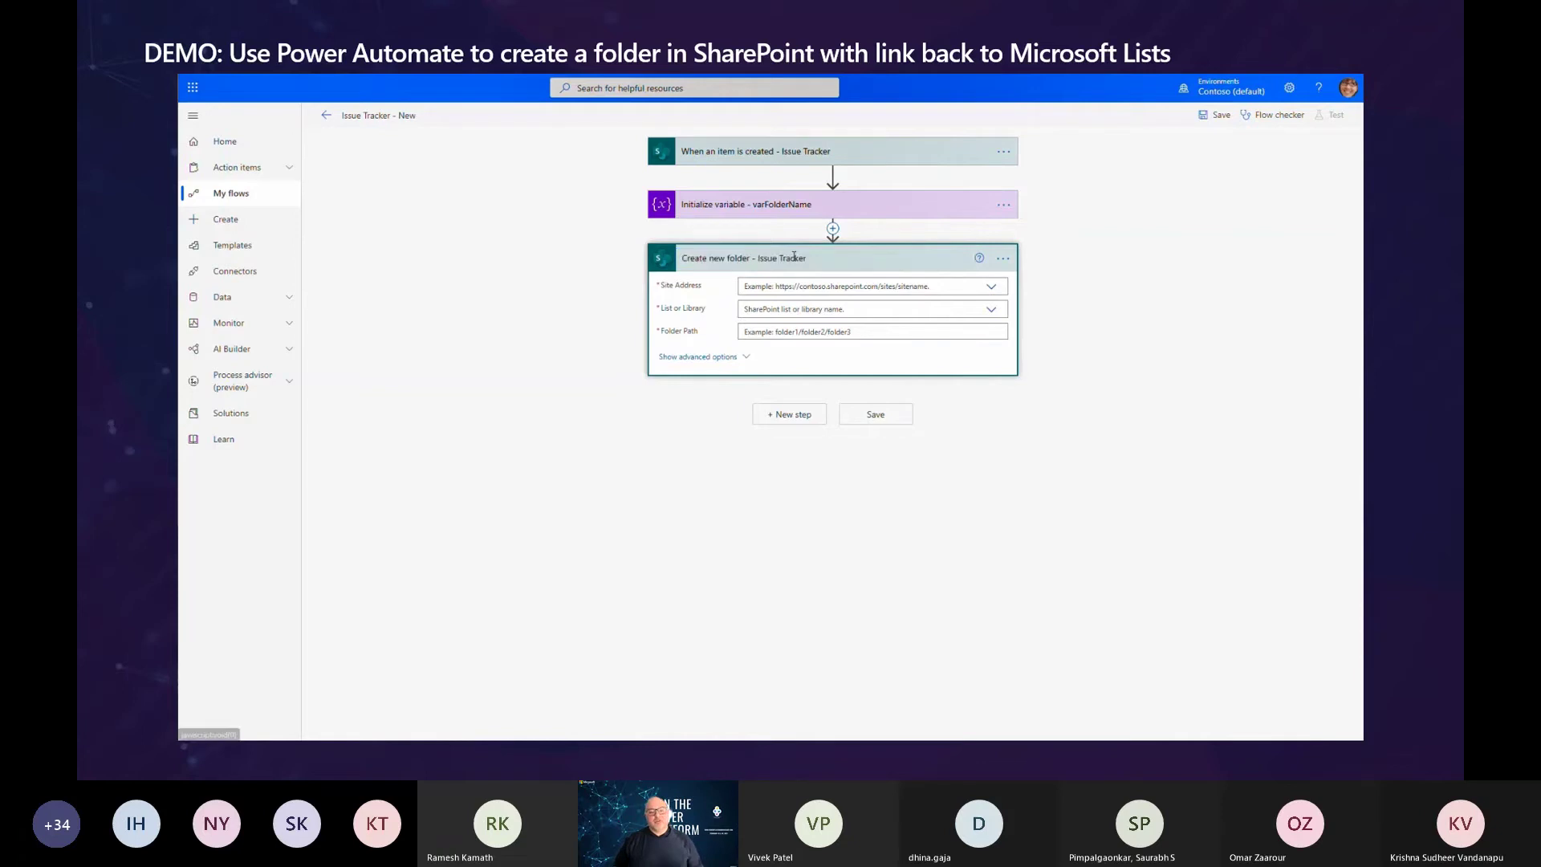
- Point the folder action to the X1050 Launch Team site's Documents library, with the varFolderName variable as folder path
left_click(992, 289)
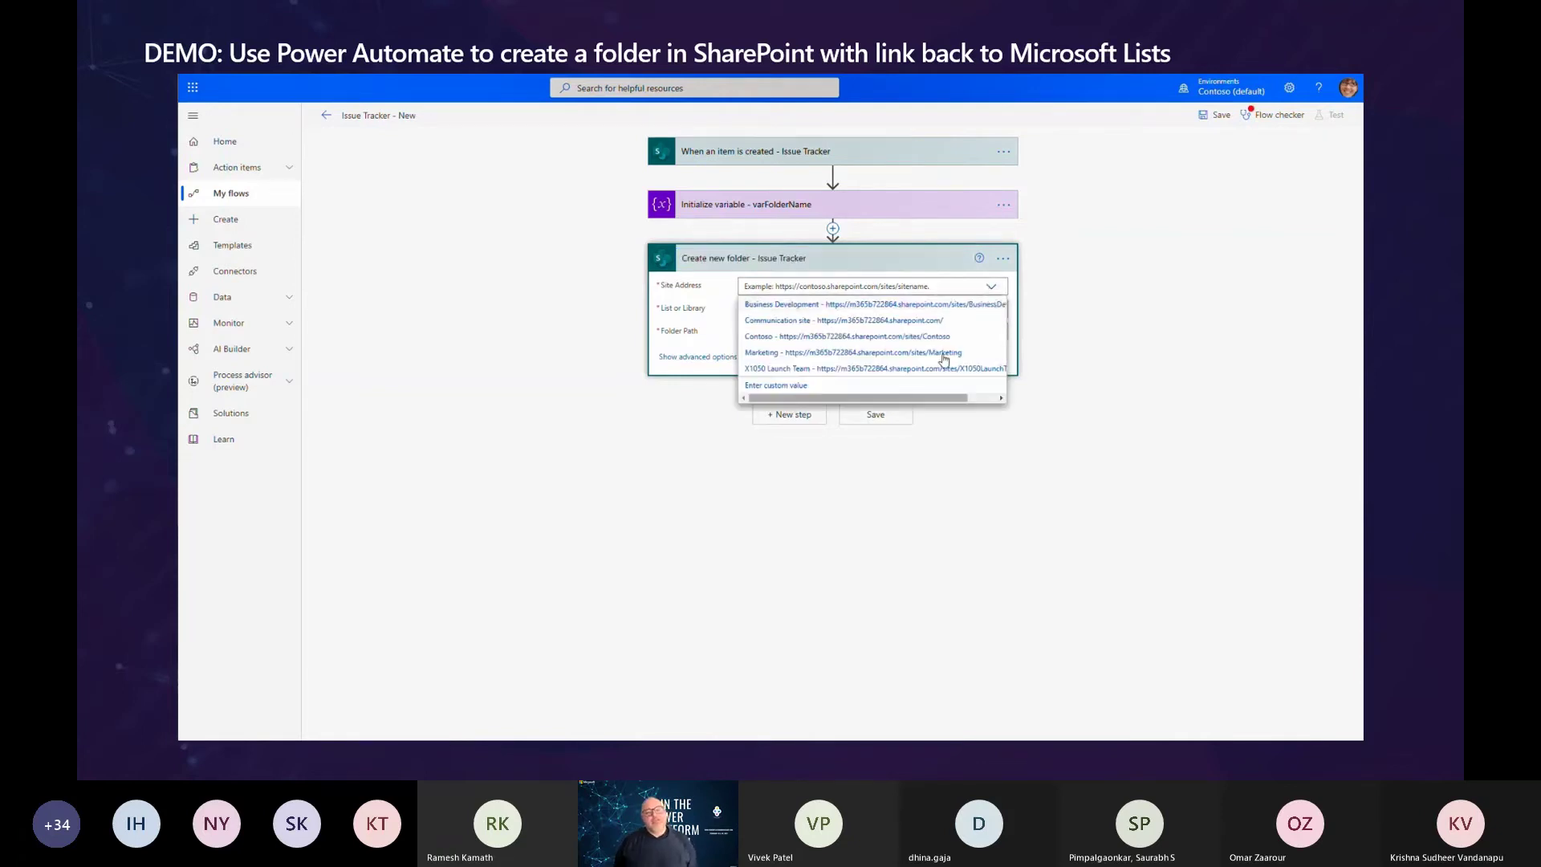
left_click(938, 365)
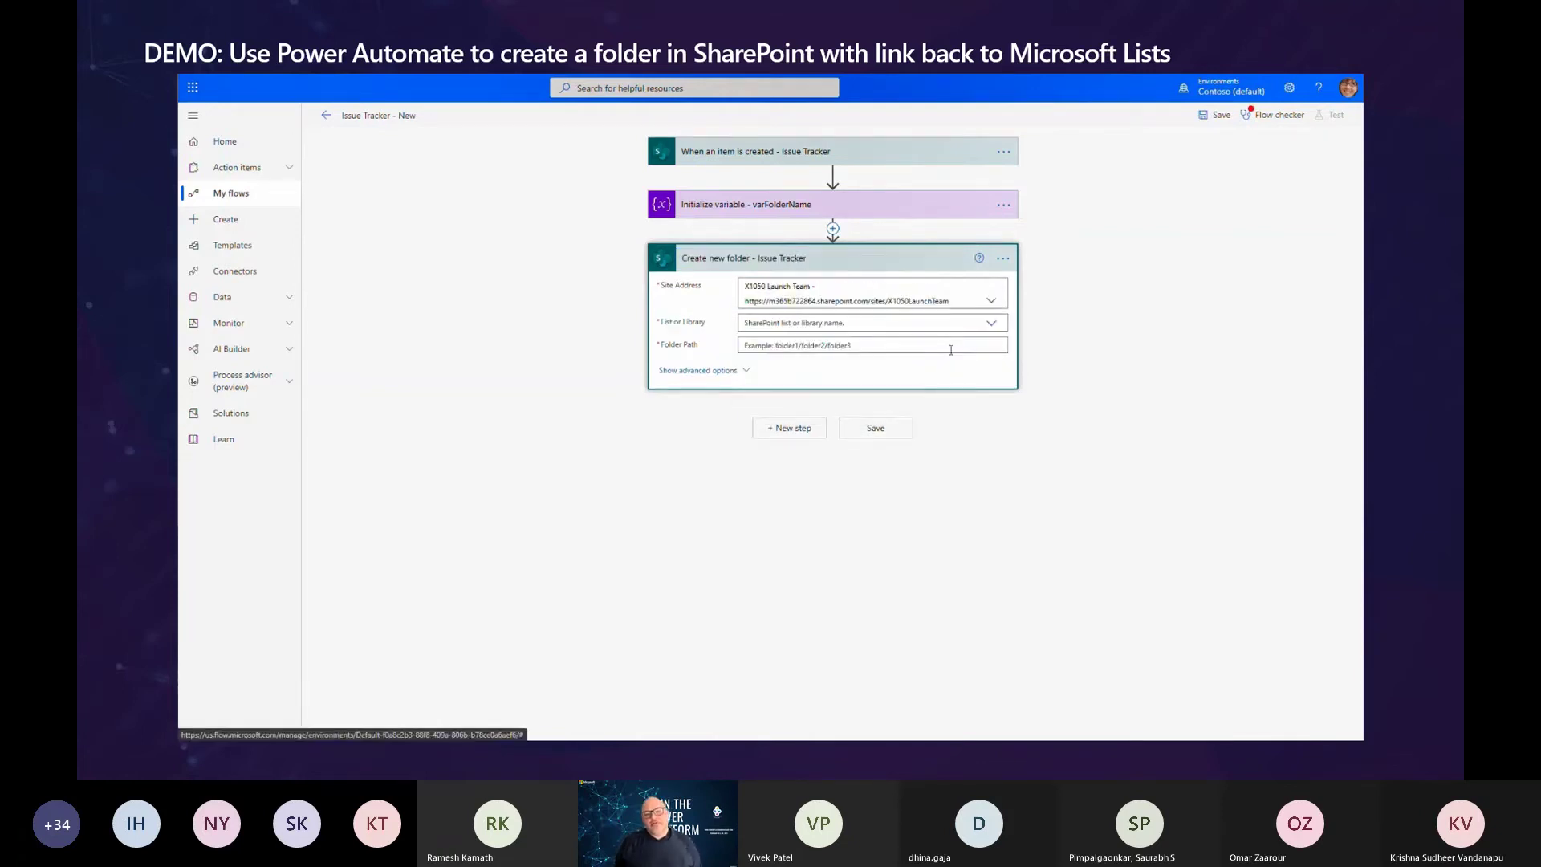
left_click(992, 325)
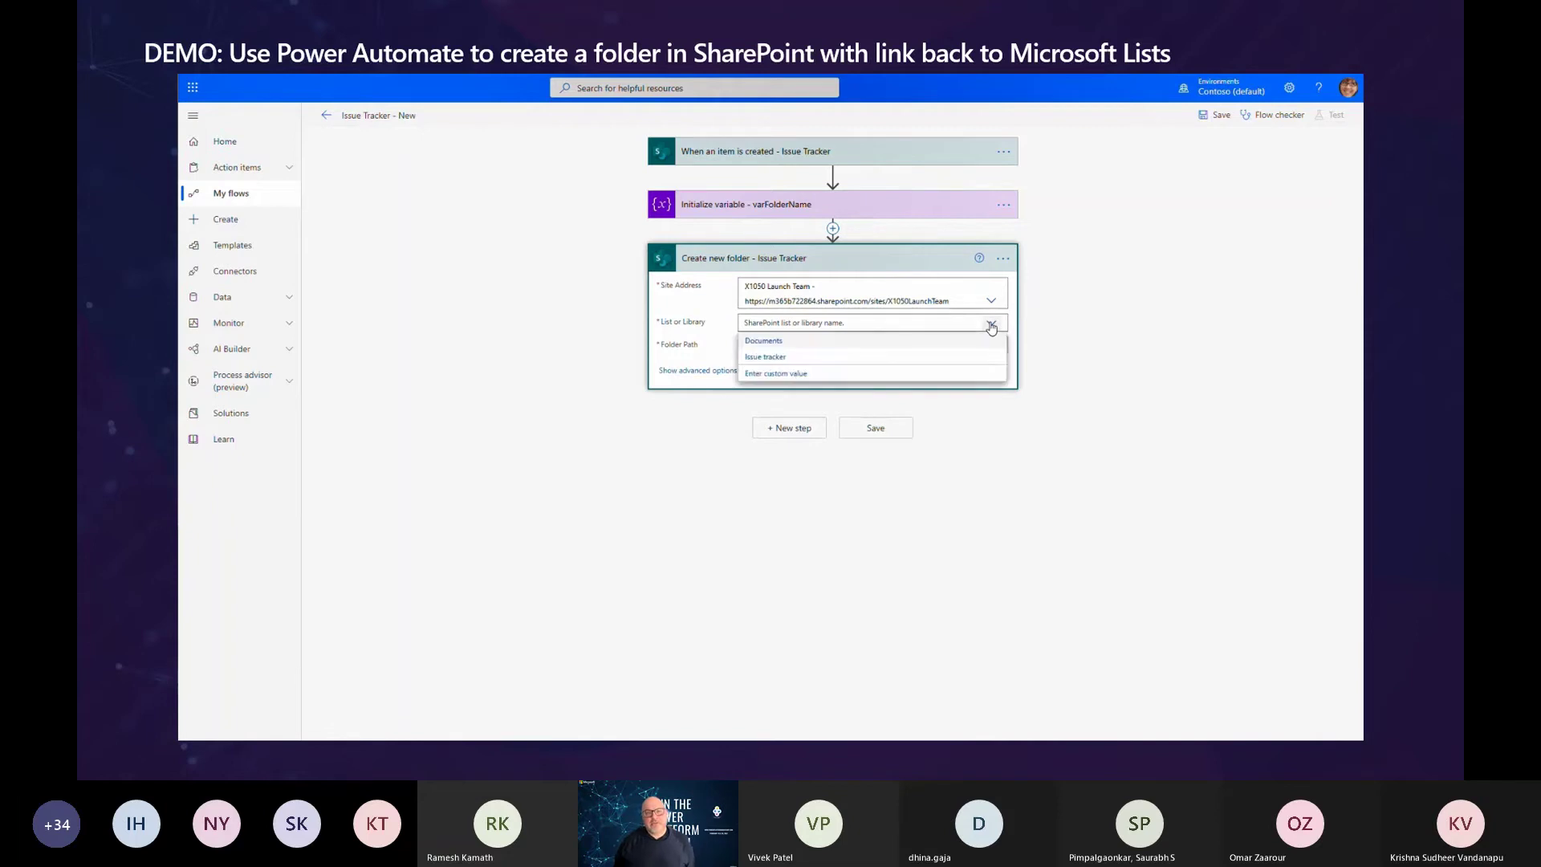
left_click(772, 343)
left_click(770, 348)
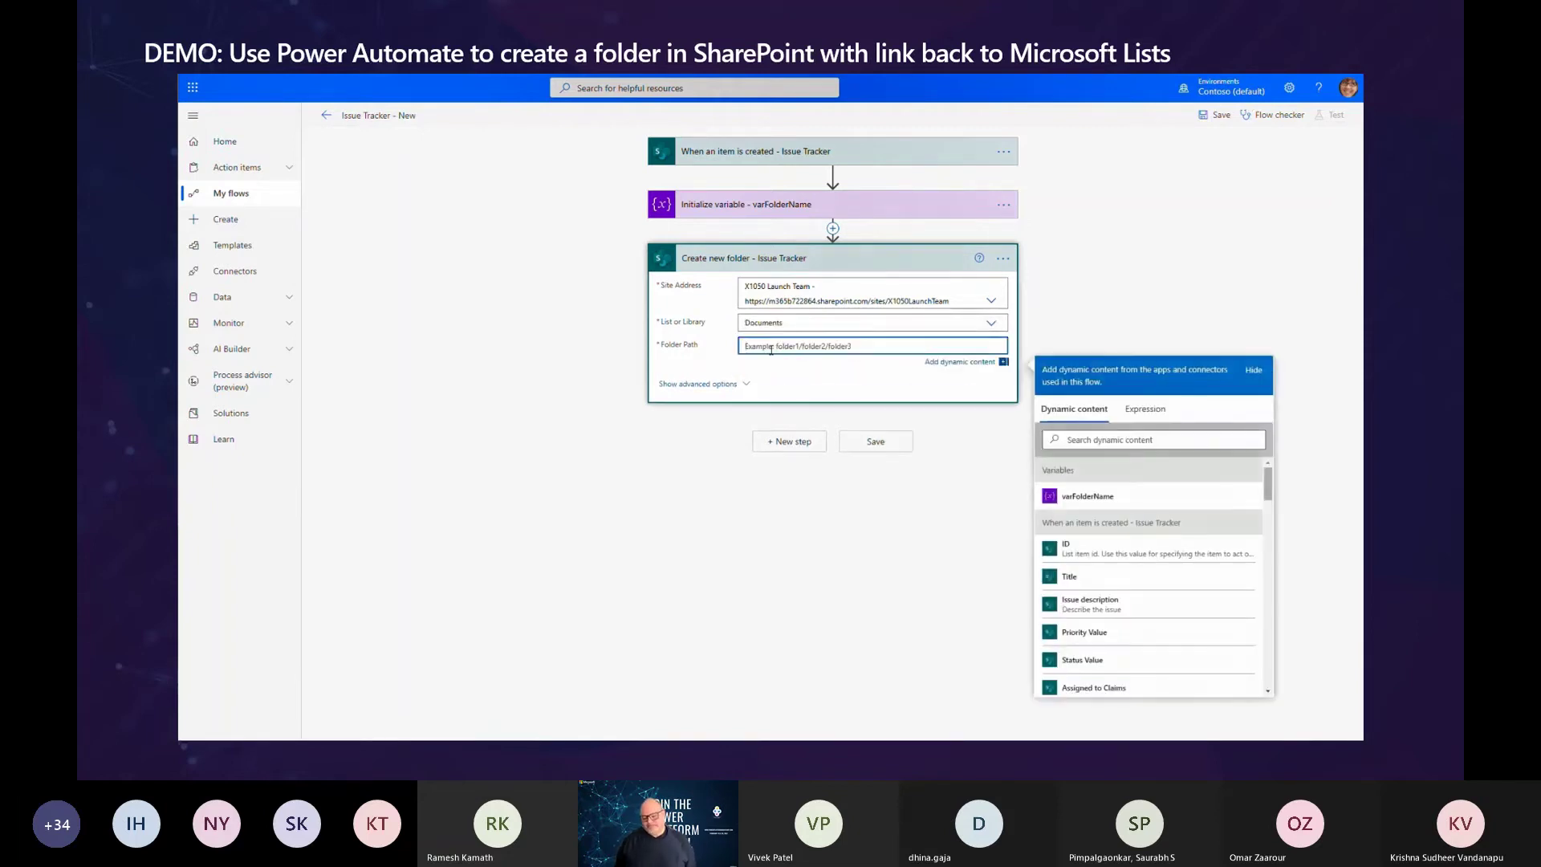
left_click(1110, 497)
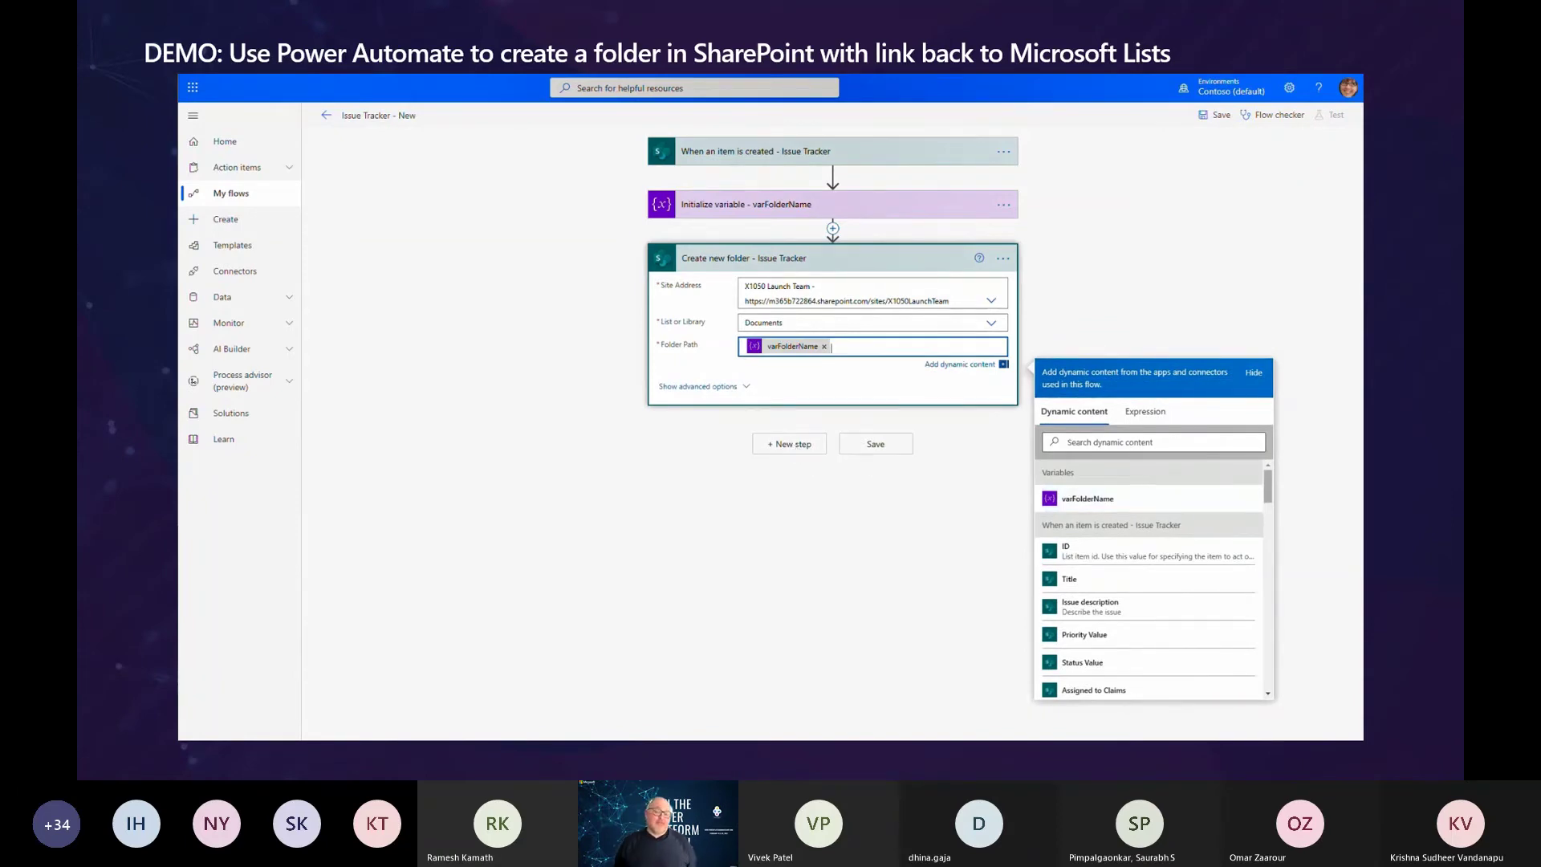
left_click(803, 445)
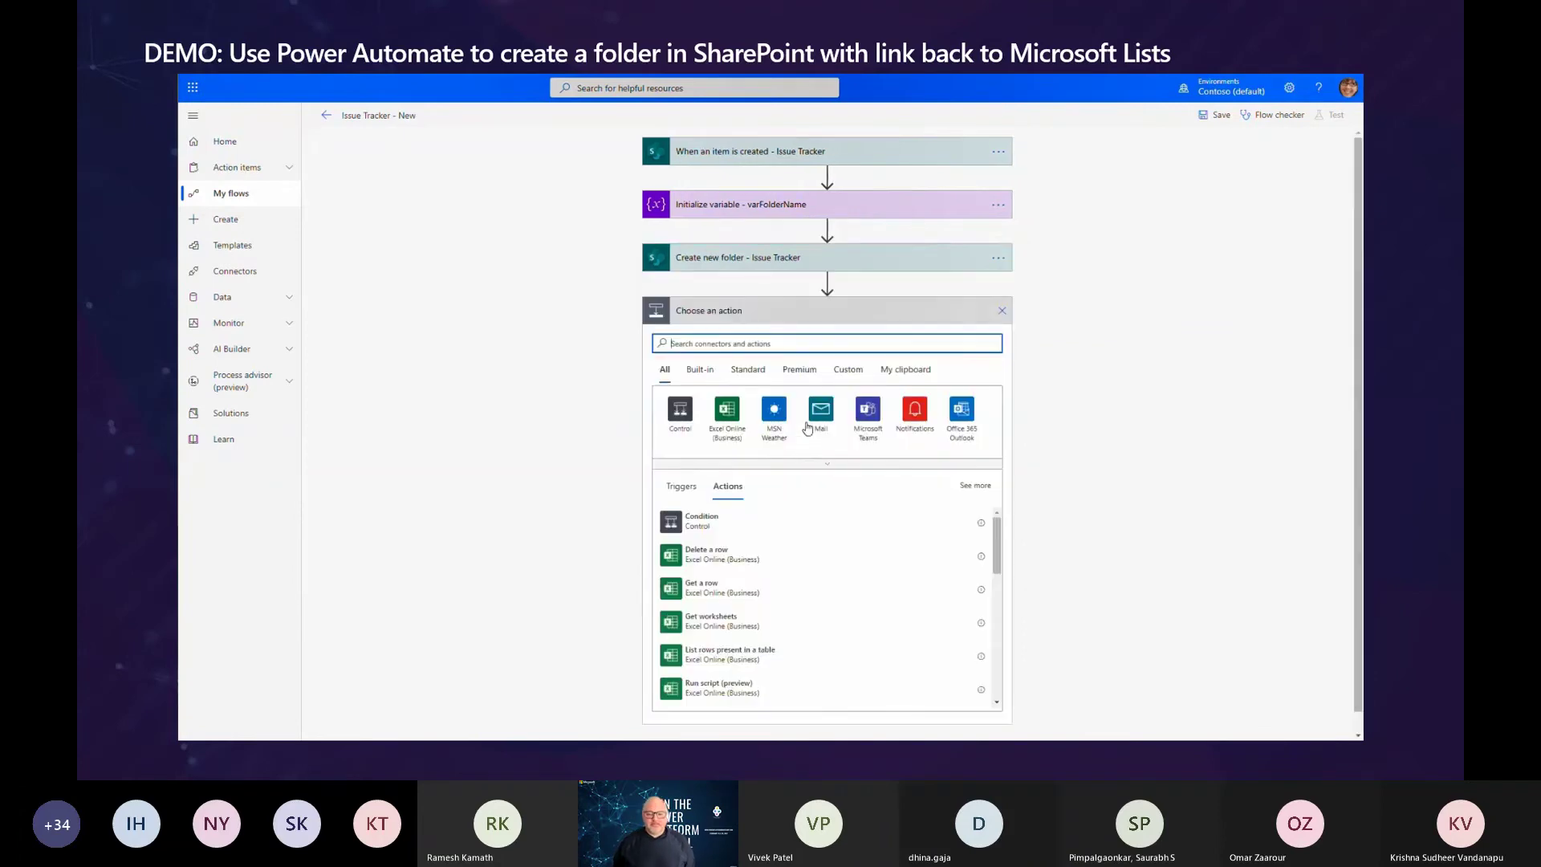
type("sharep")
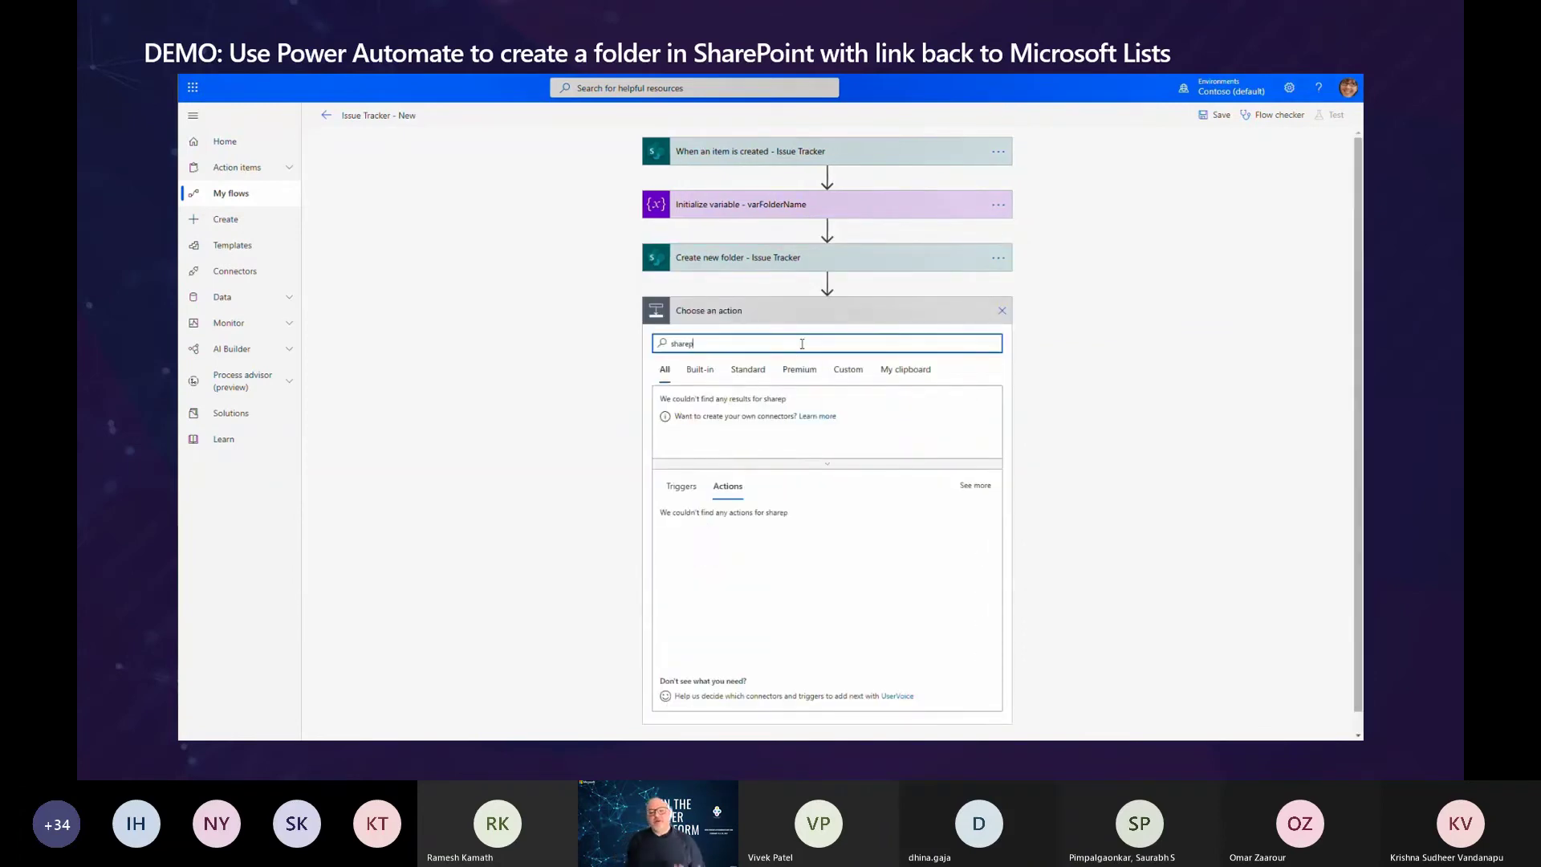
type("oint send http")
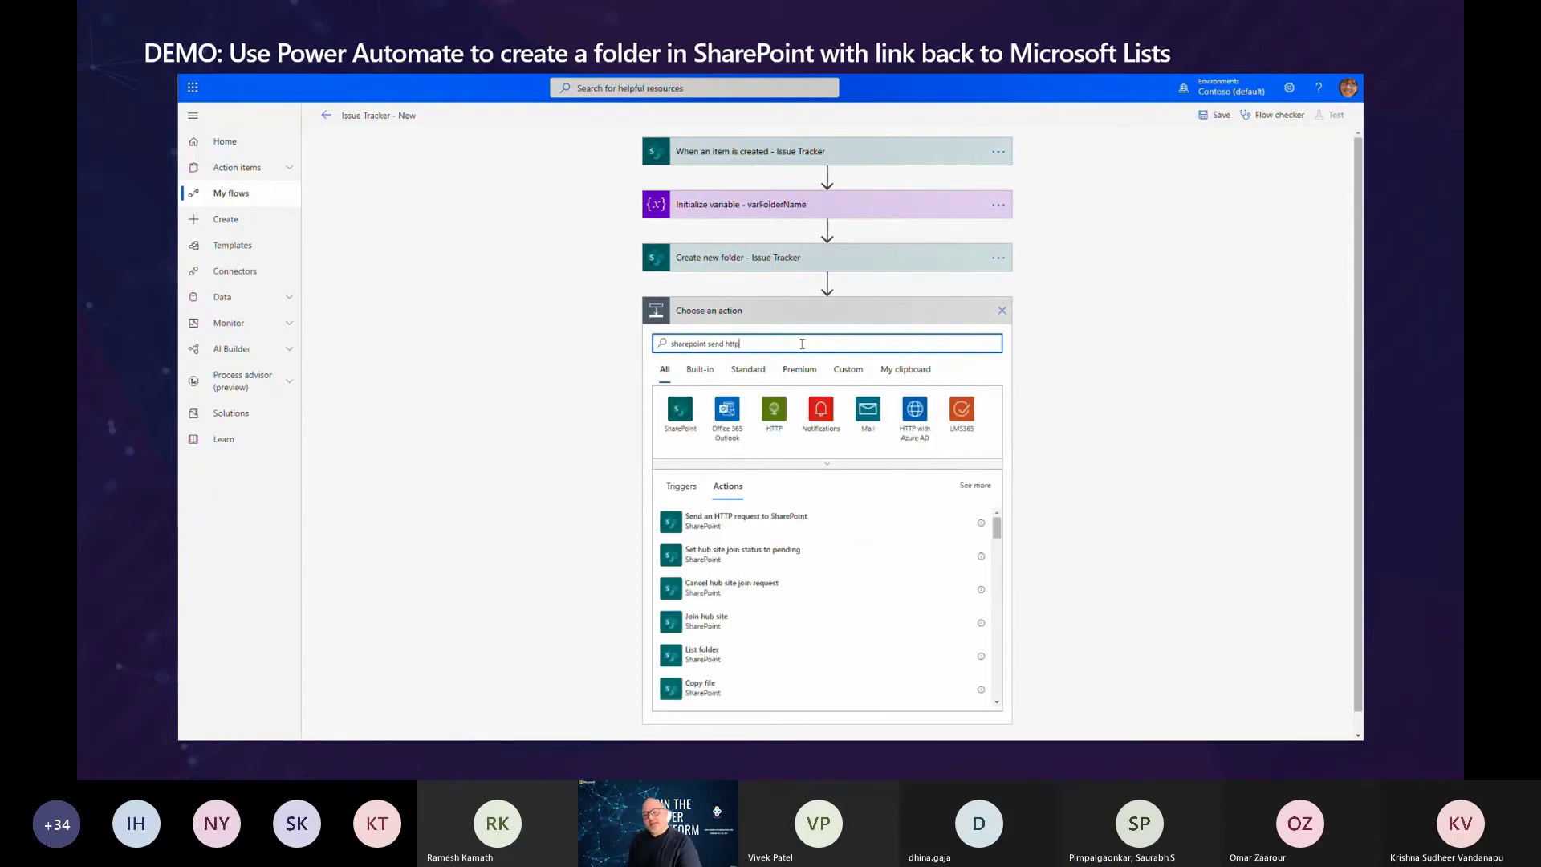
left_click(769, 528)
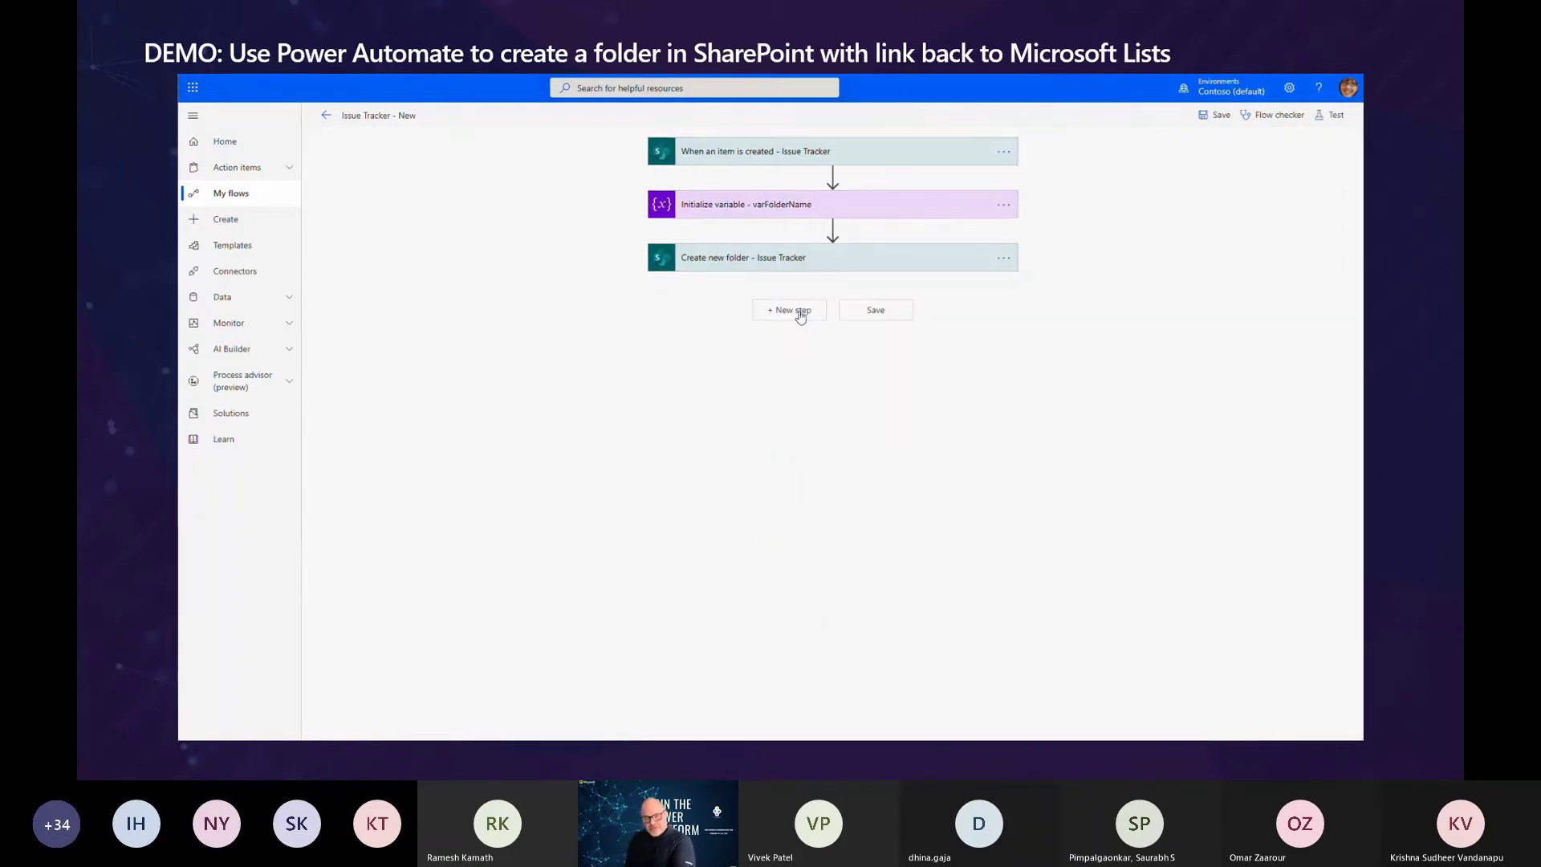
- Add a Send an HTTP request to SharePoint action below the Create new folder action
left_click(789, 311)
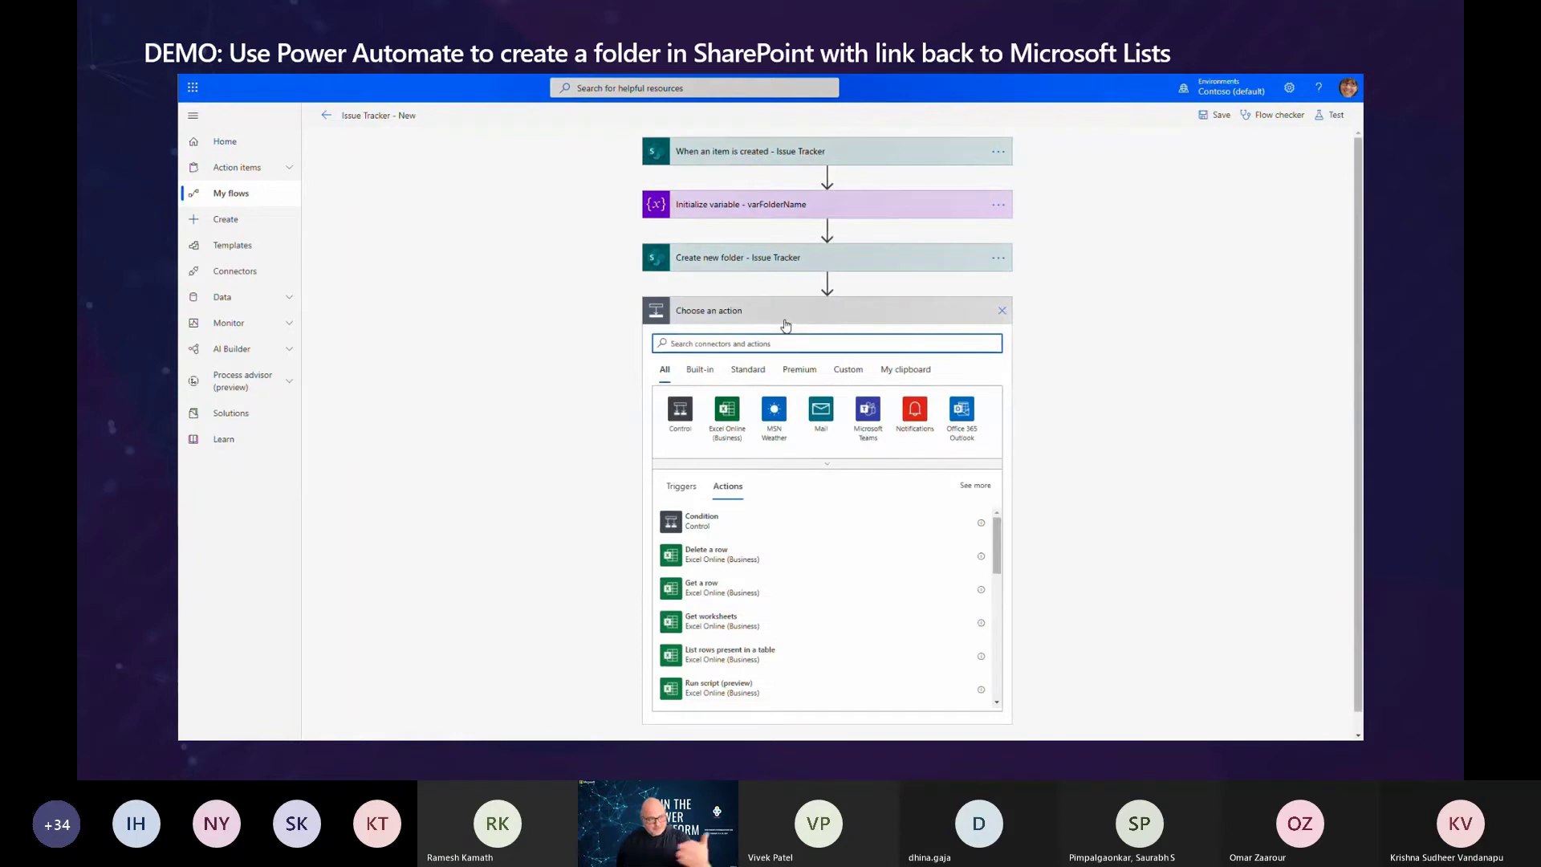
type("Share")
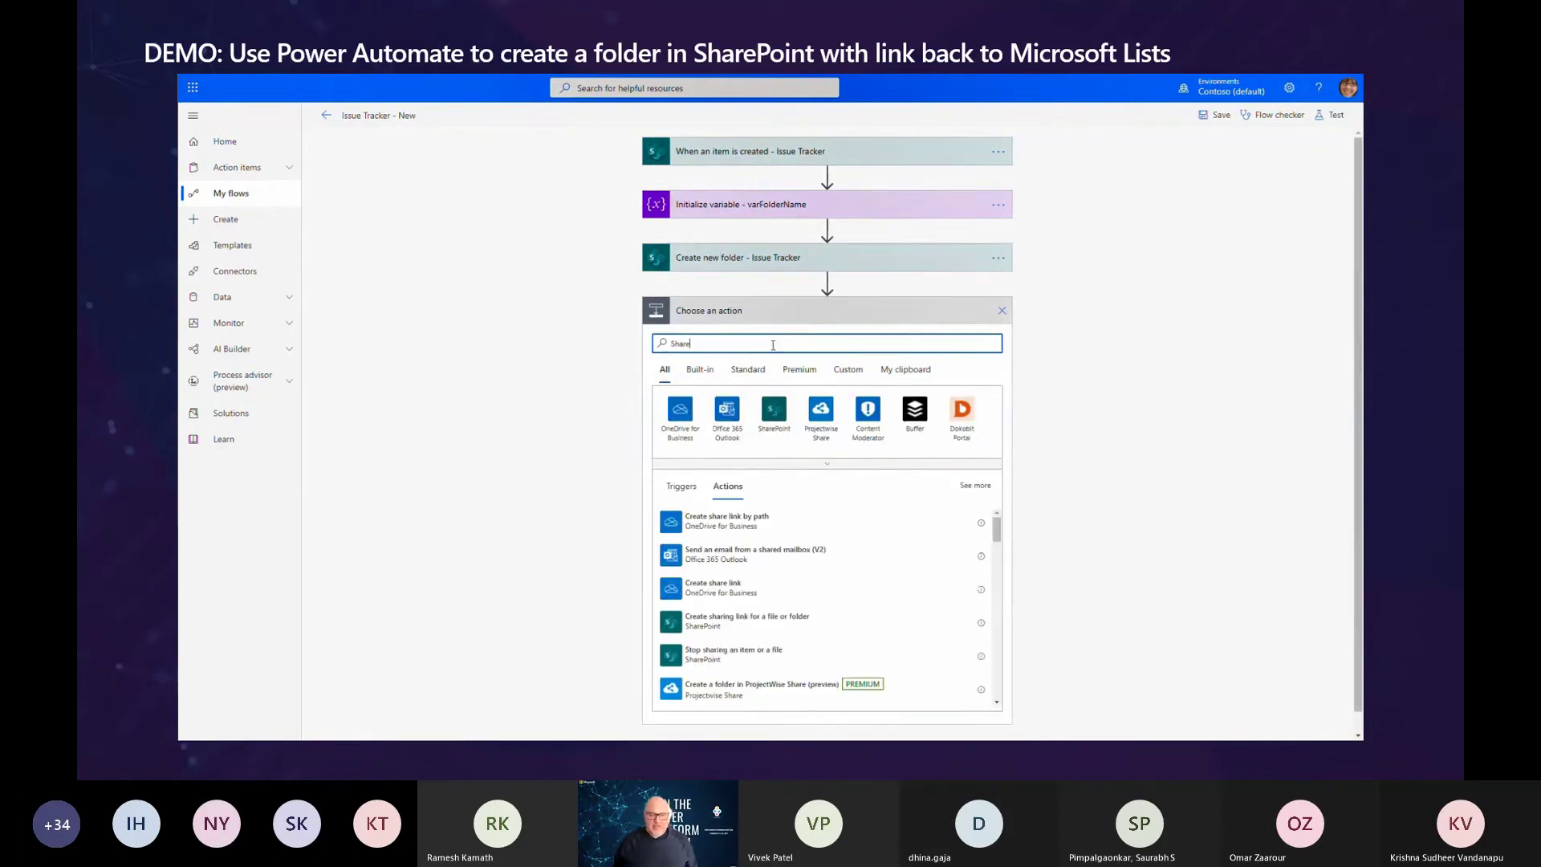
type("Point")
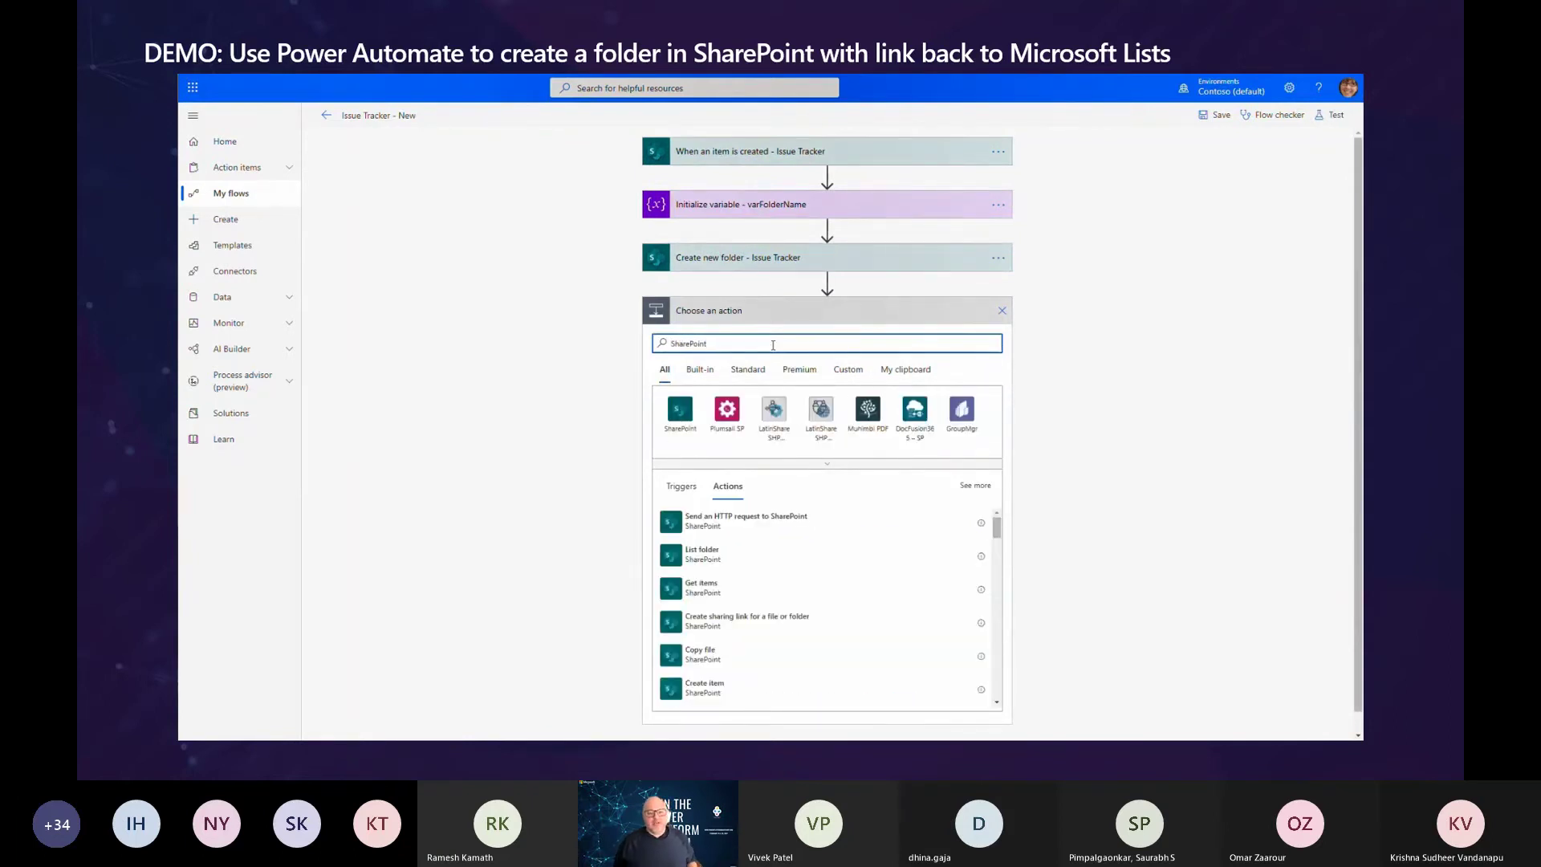
type(" send http")
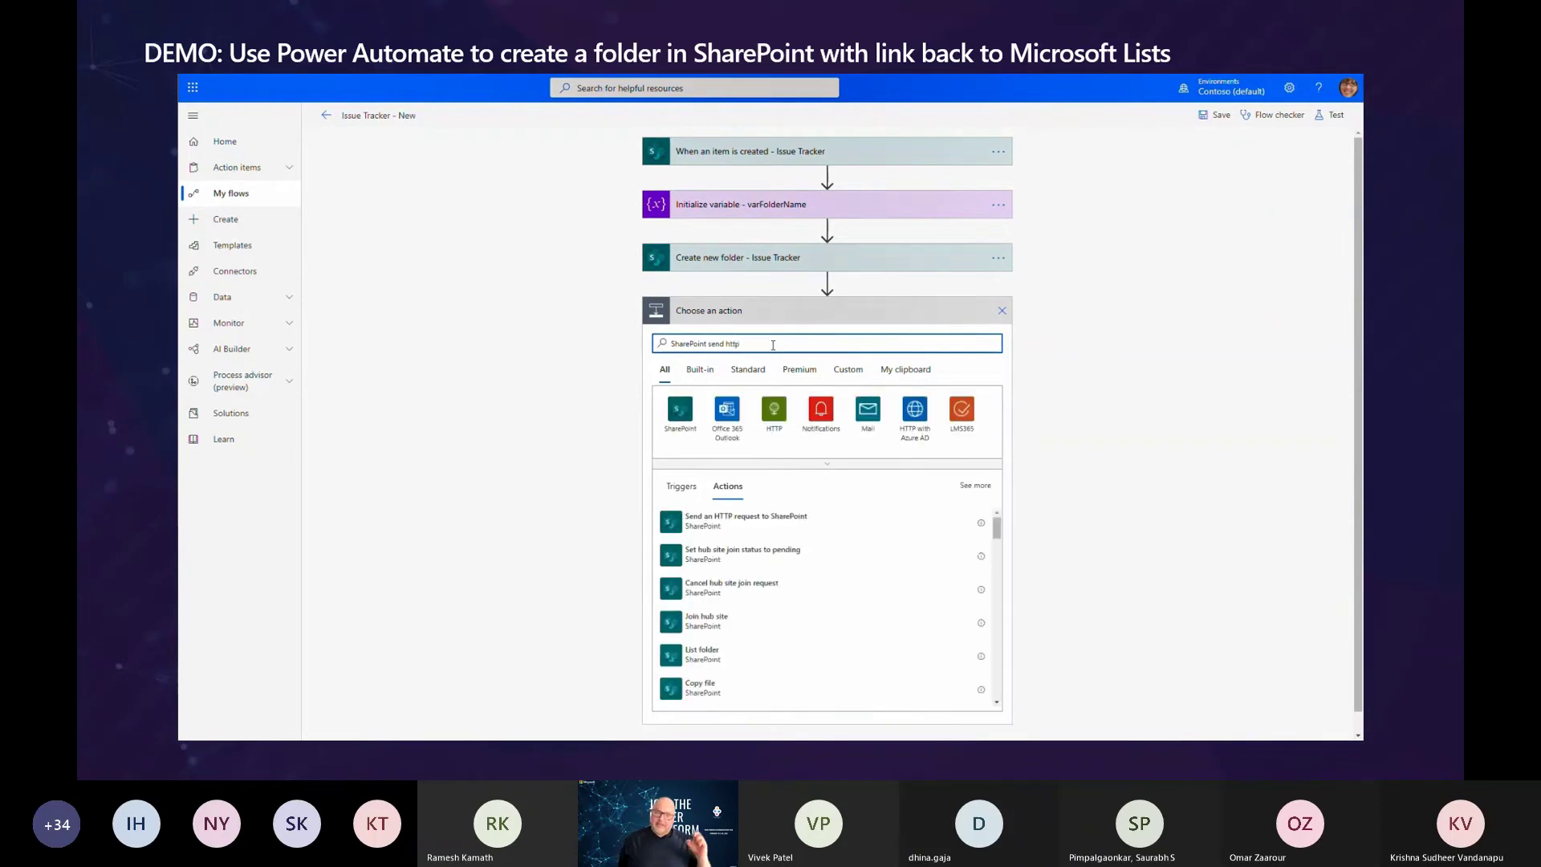
left_click(764, 517)
- Rename the HTTP request action as Send an HTTP request to SharePoint - Issue Tracker (Folder)
left_click(1004, 310)
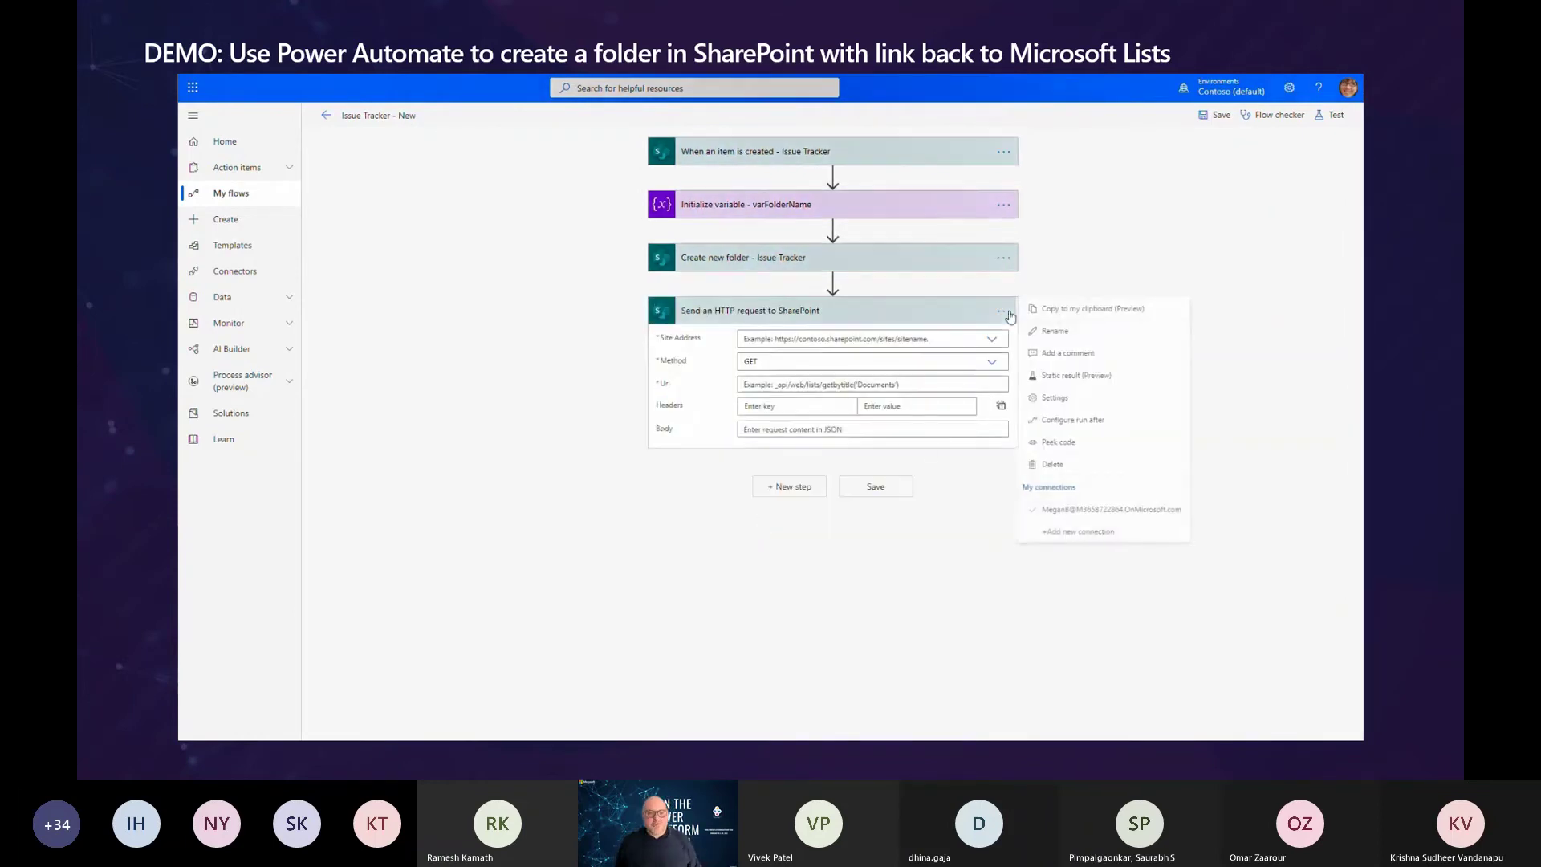
left_click(1051, 354)
left_click(844, 311)
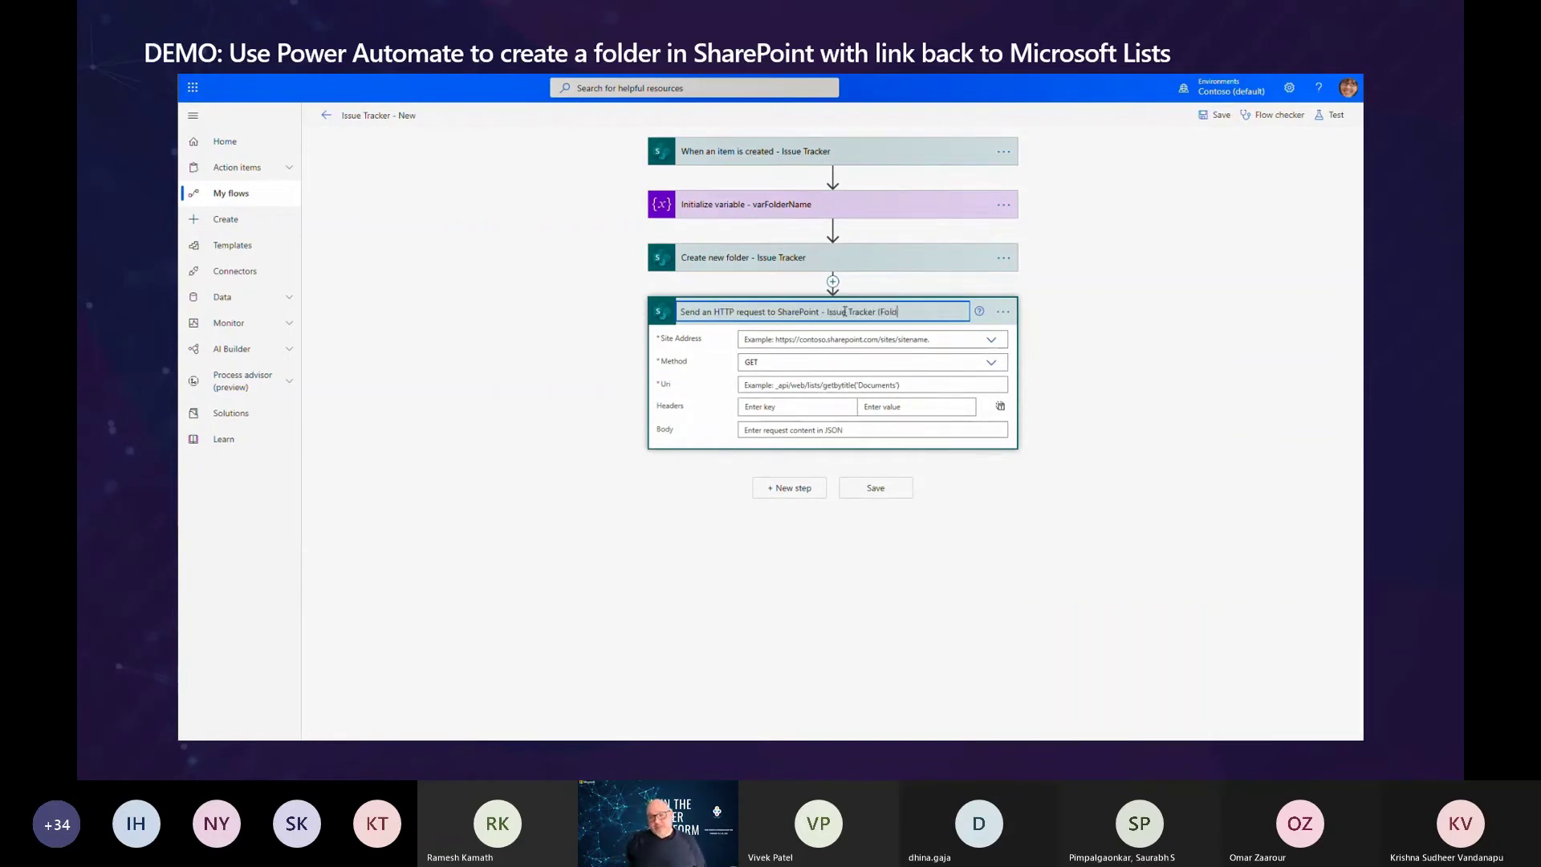
- Set the HTTP request's site address to X1050 Launch Team and its method to POST
left_click(990, 342)
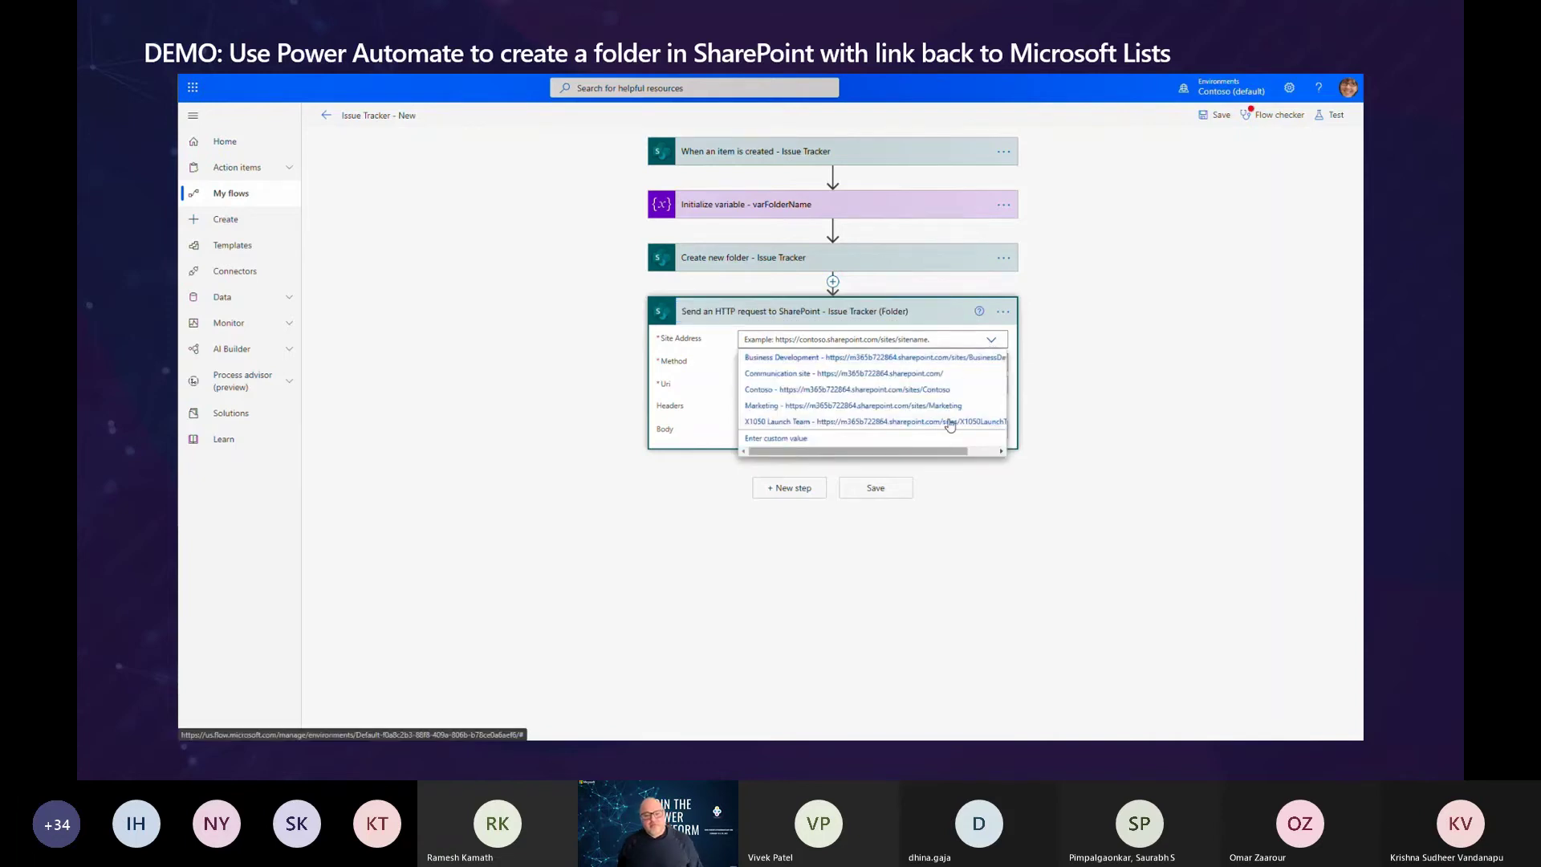
left_click(952, 423)
left_click(1001, 376)
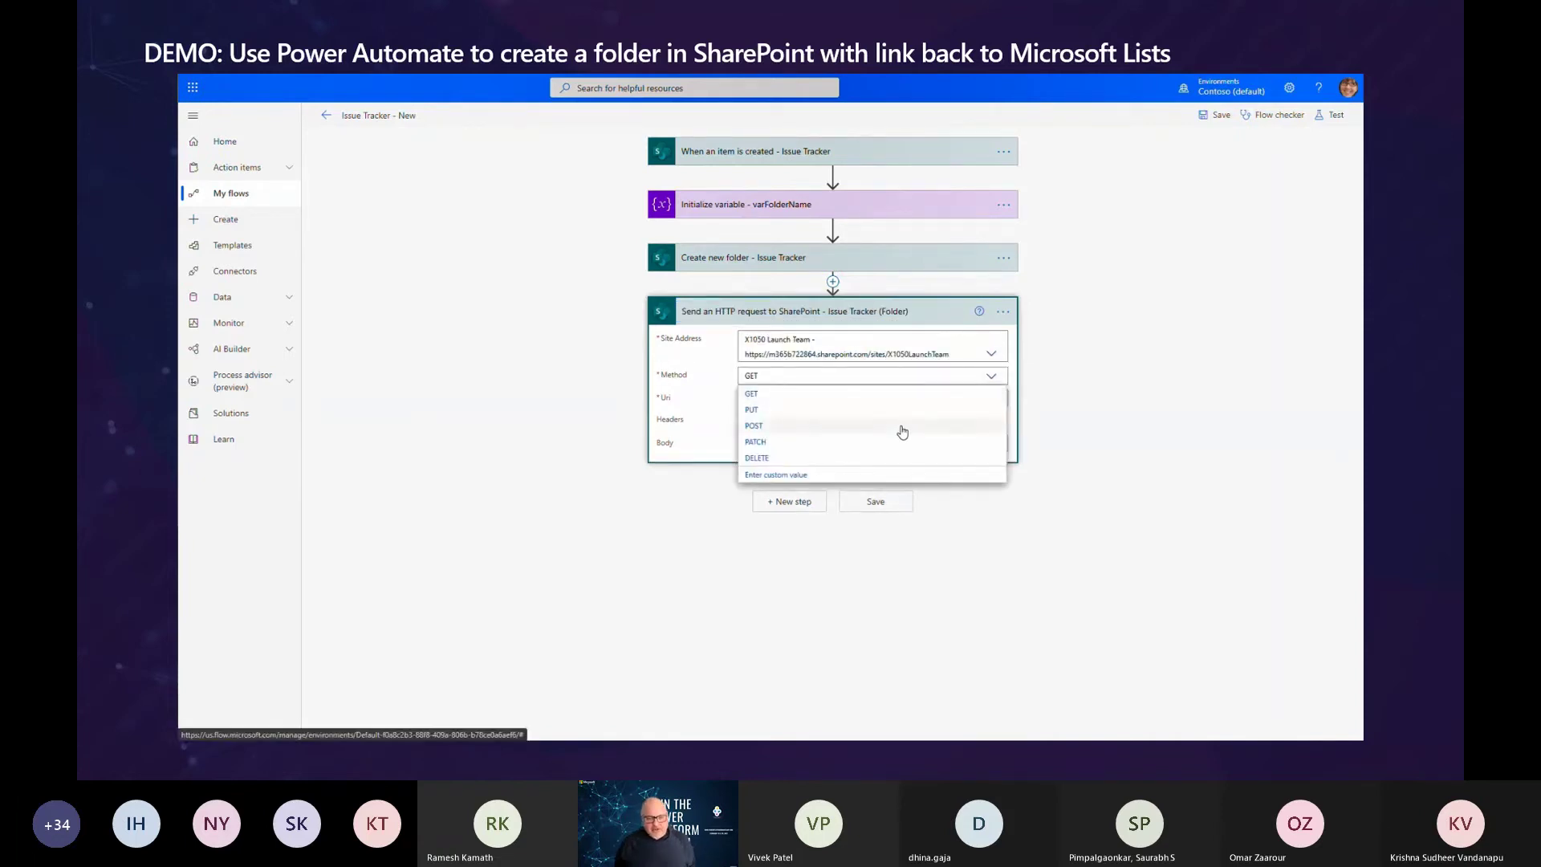
left_click(899, 428)
- Set the request Uri to _api/web/lists/GetByTitle('Issue Tracker')/items() with the ID from the item-created trigger inside the final parentheses
left_click(887, 399)
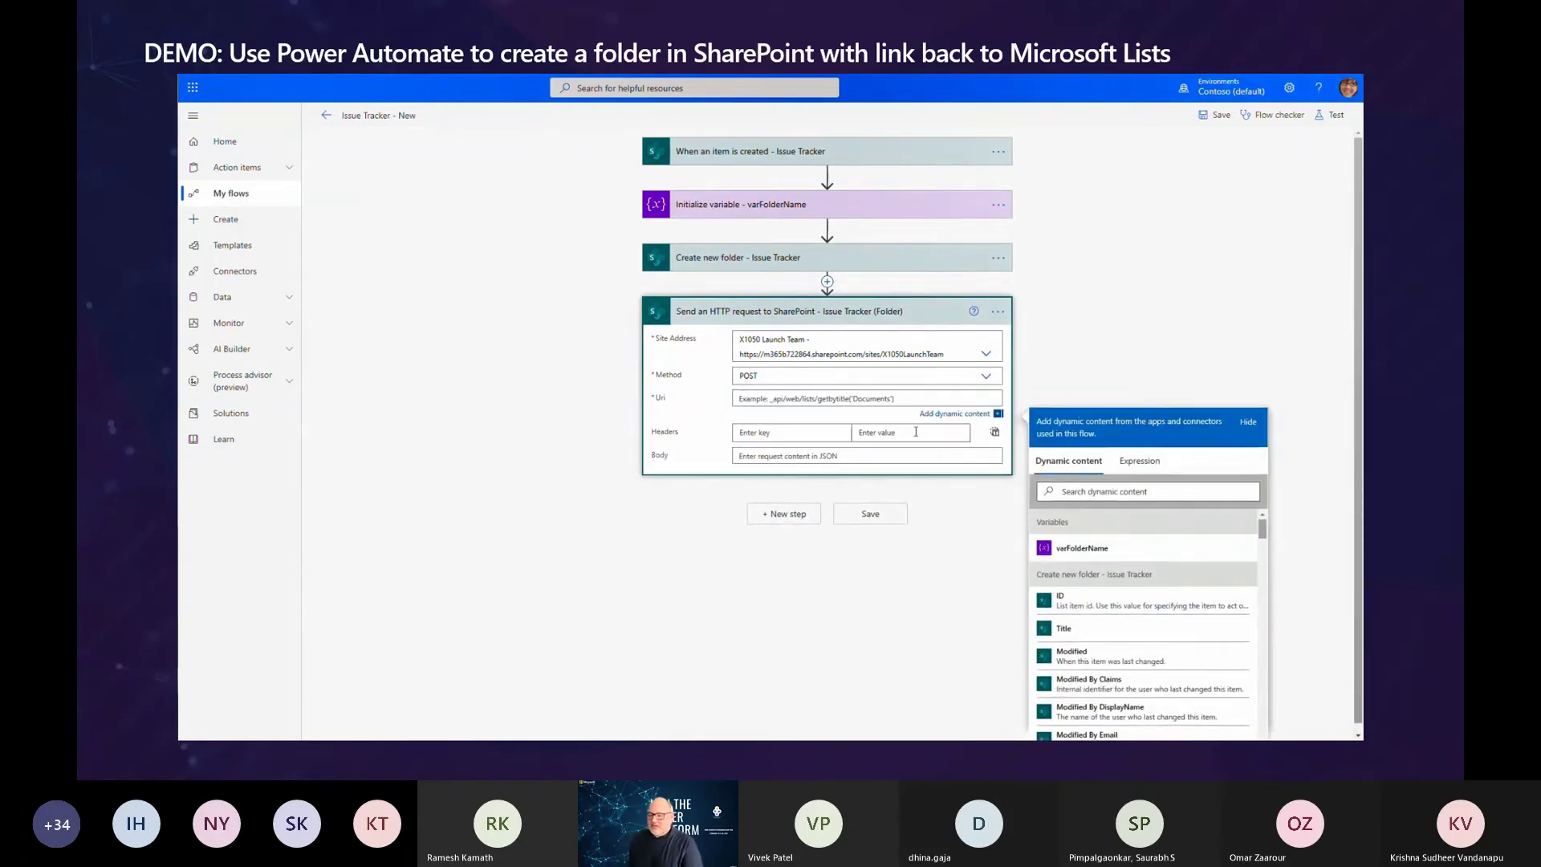
left_click(901, 399)
type("_api/web/lists/GetByTitle('Issue Tracker')/items")
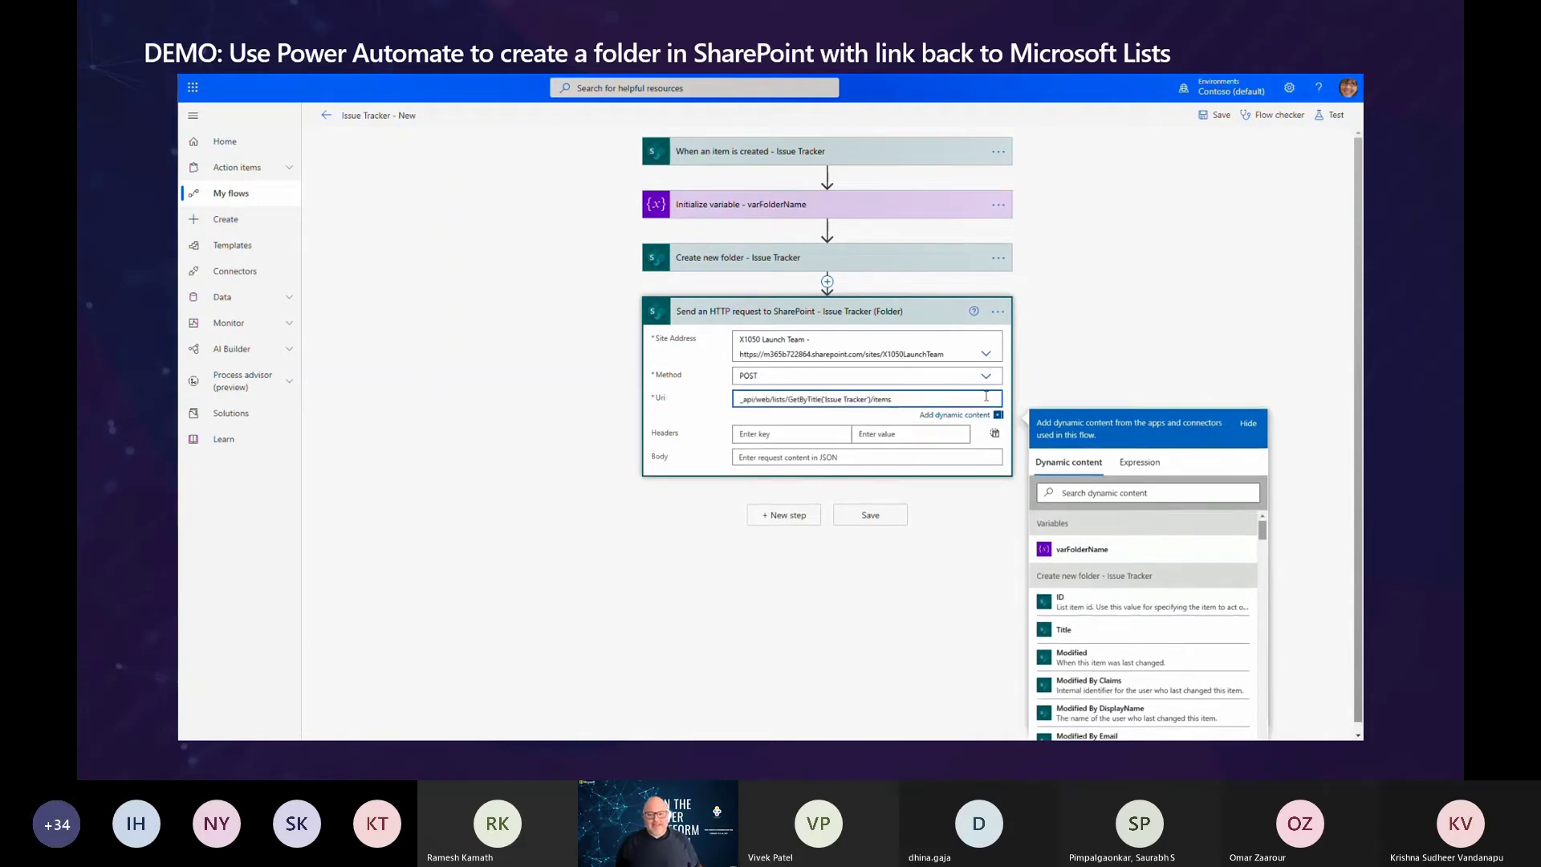
left_click(1163, 490)
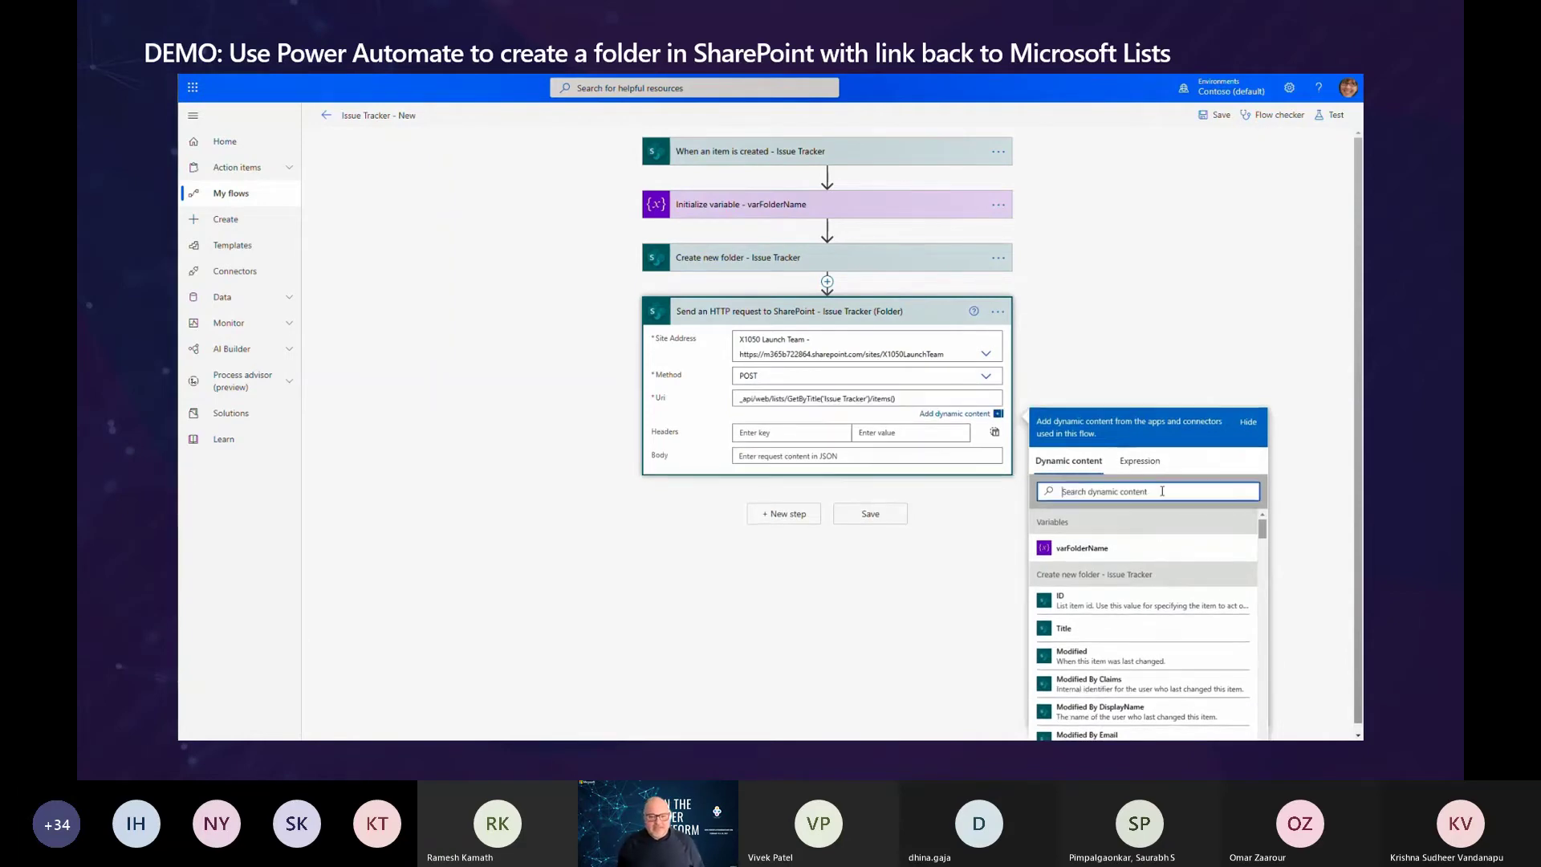
type("ID")
scroll(1124, 610, "down", 1)
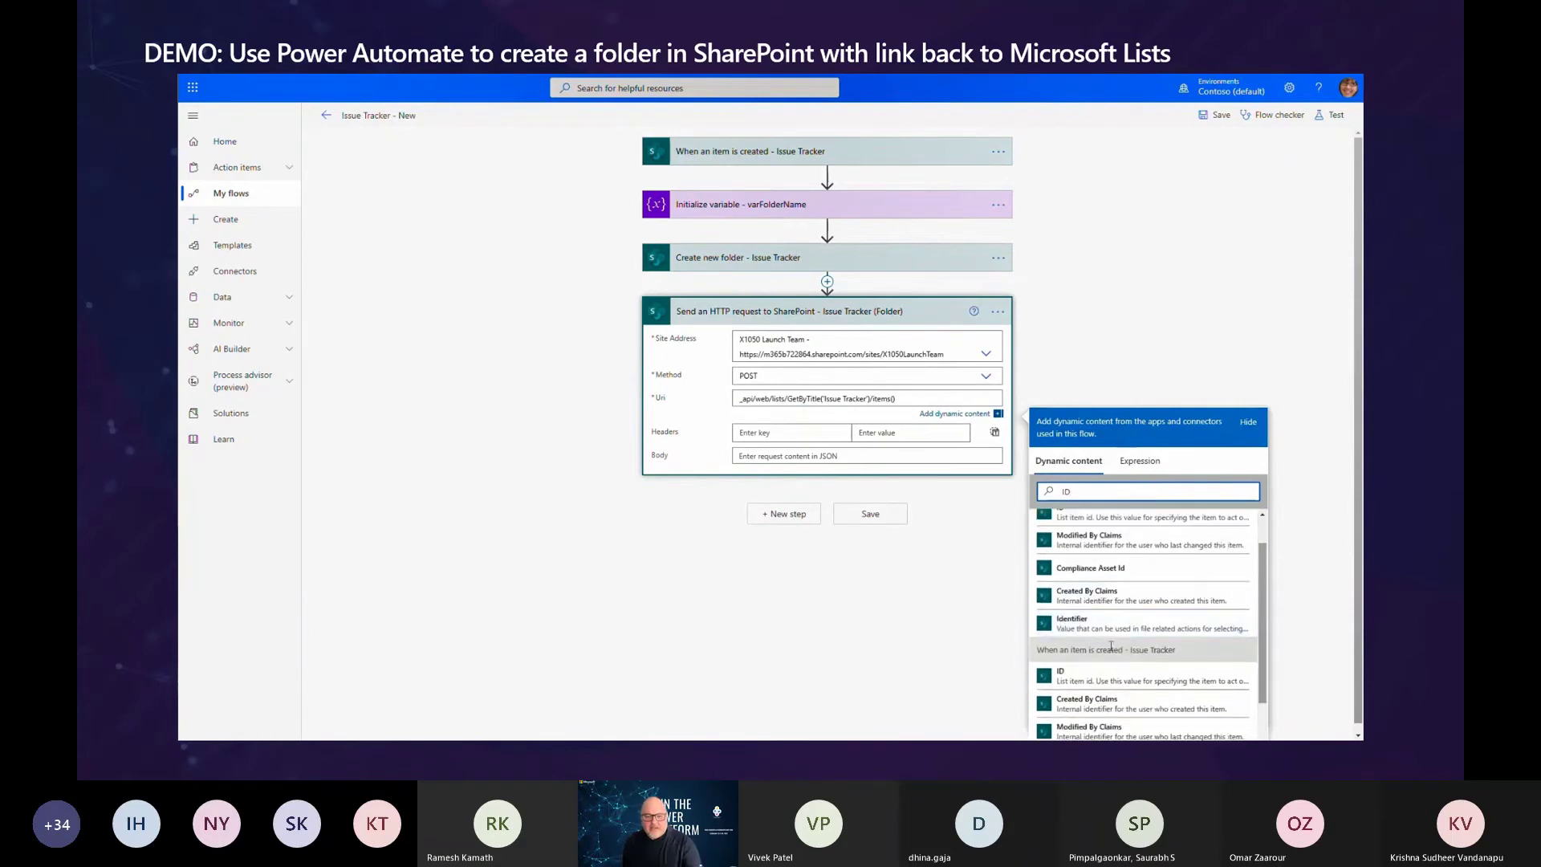
left_click(1081, 674)
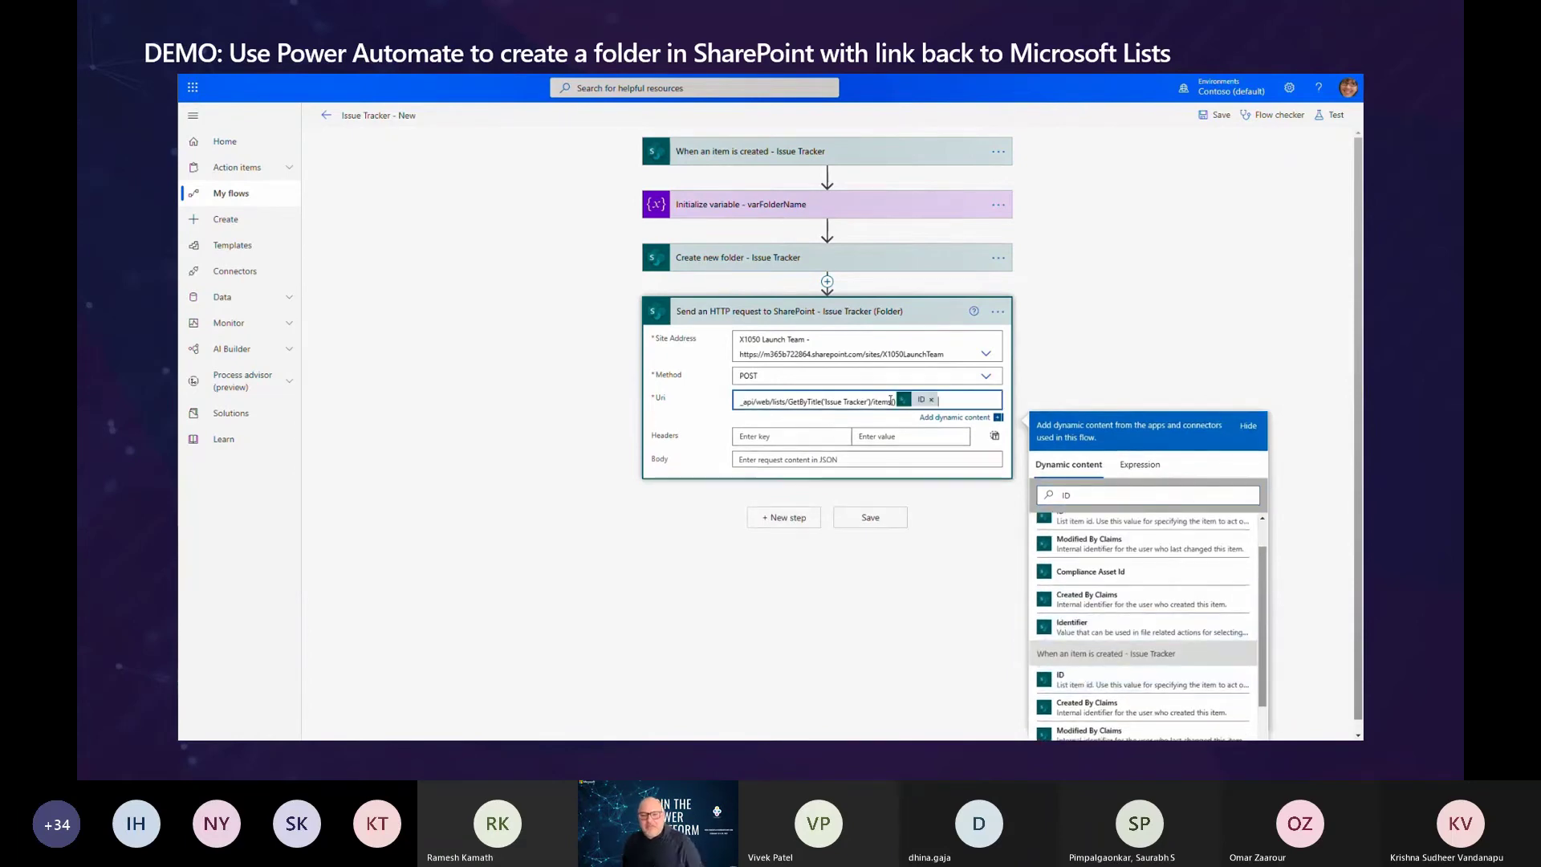
key("BackSpace")
key("Right")
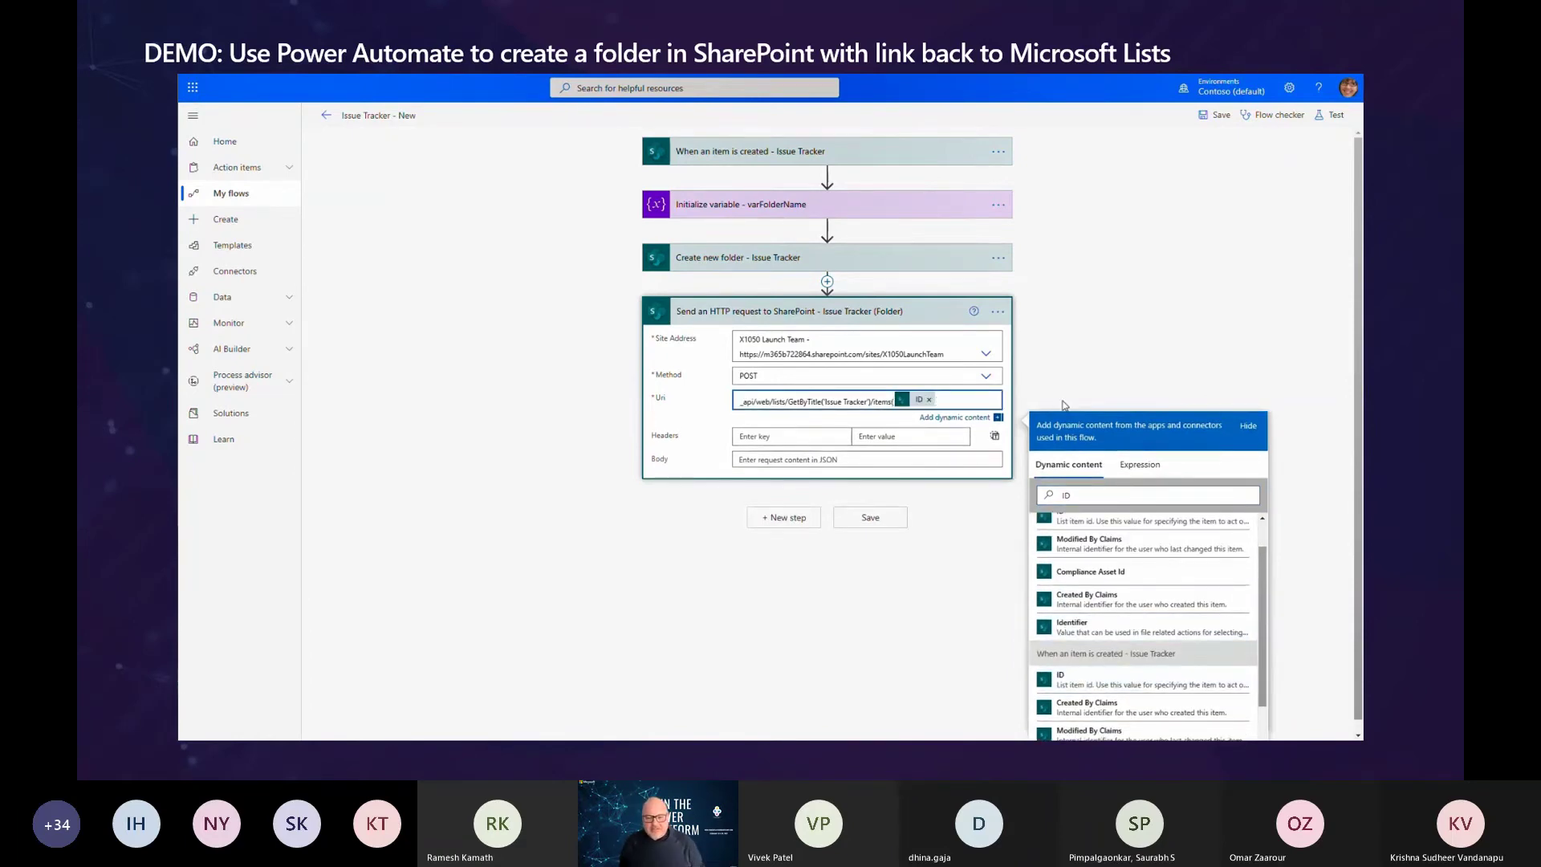
- Switch the request headers to text mode and enter JSON with Content-Type application/json;odata=verbose, X-HTTP-Method MERGE and IF-MATCH *
left_click(994, 436)
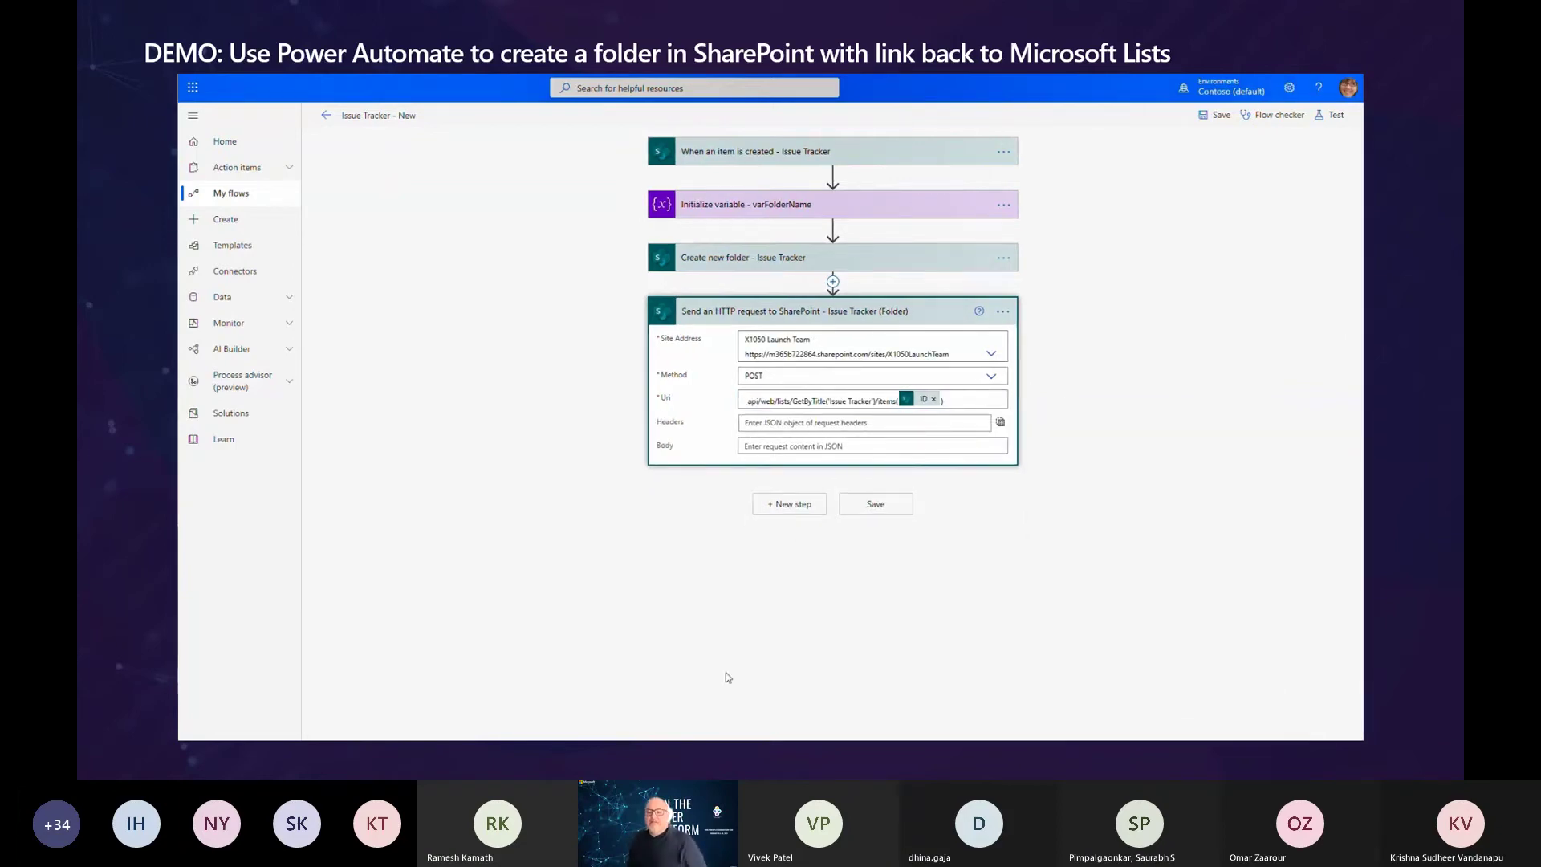
left_click(798, 423)
type("{   \"Content-Type\": \"application/json;odata=verbose\",   \"X-HTTP-Method\": \"MERGE\",   \"IF-MATCH\": \"*\" }")
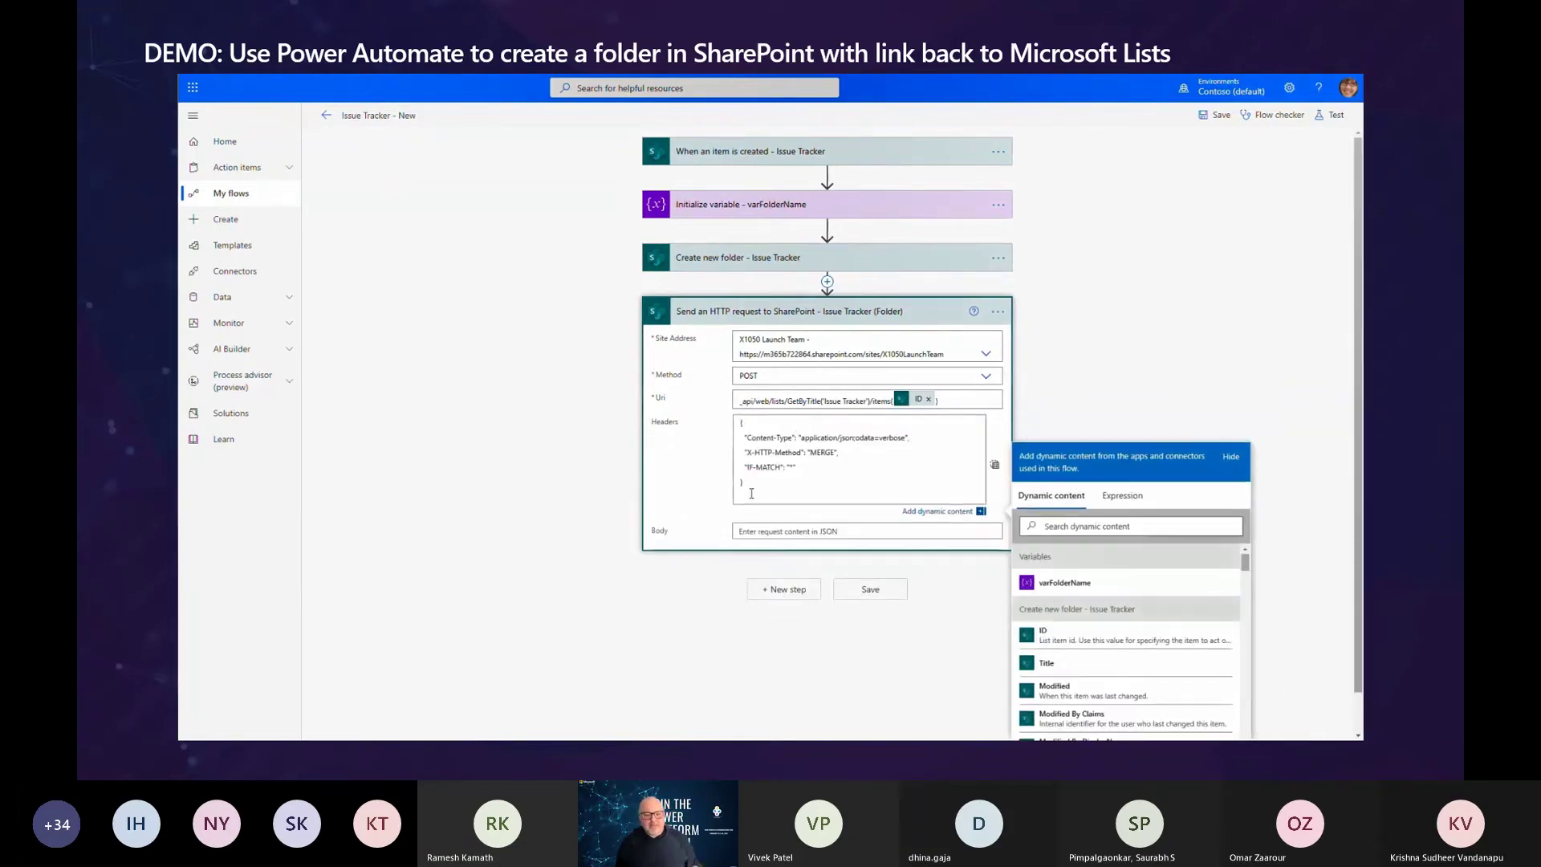
key("BackSpace")
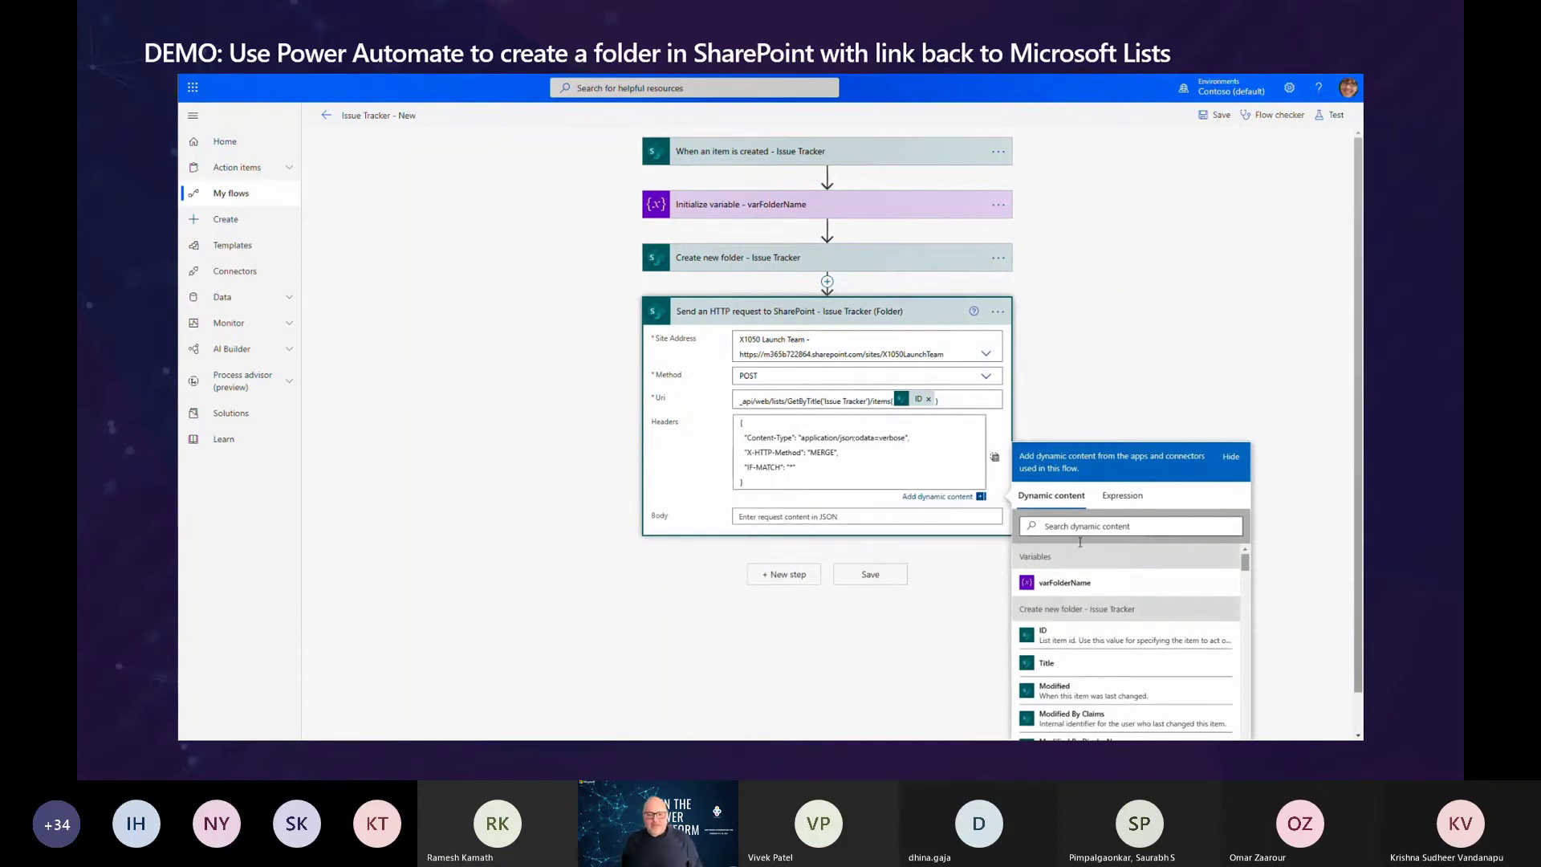
- Enter a JSON request body with metadata type SP.Data.Issue_x0020_trackerListItem and FolderLocation using Description 'varFolderName' and Url 'Link to item'
left_click(855, 518)
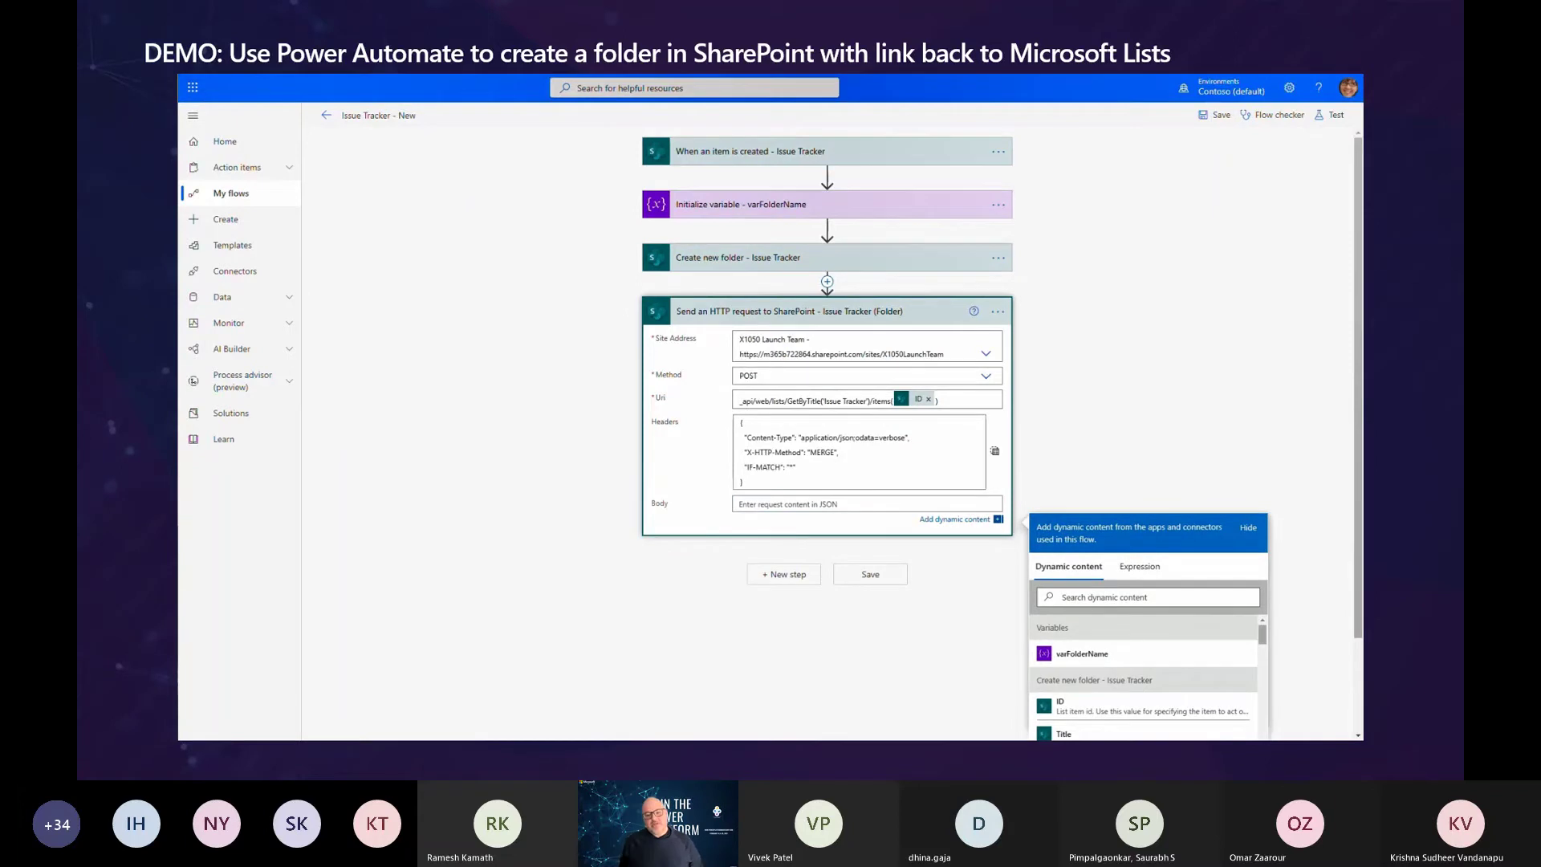
left_click(795, 505)
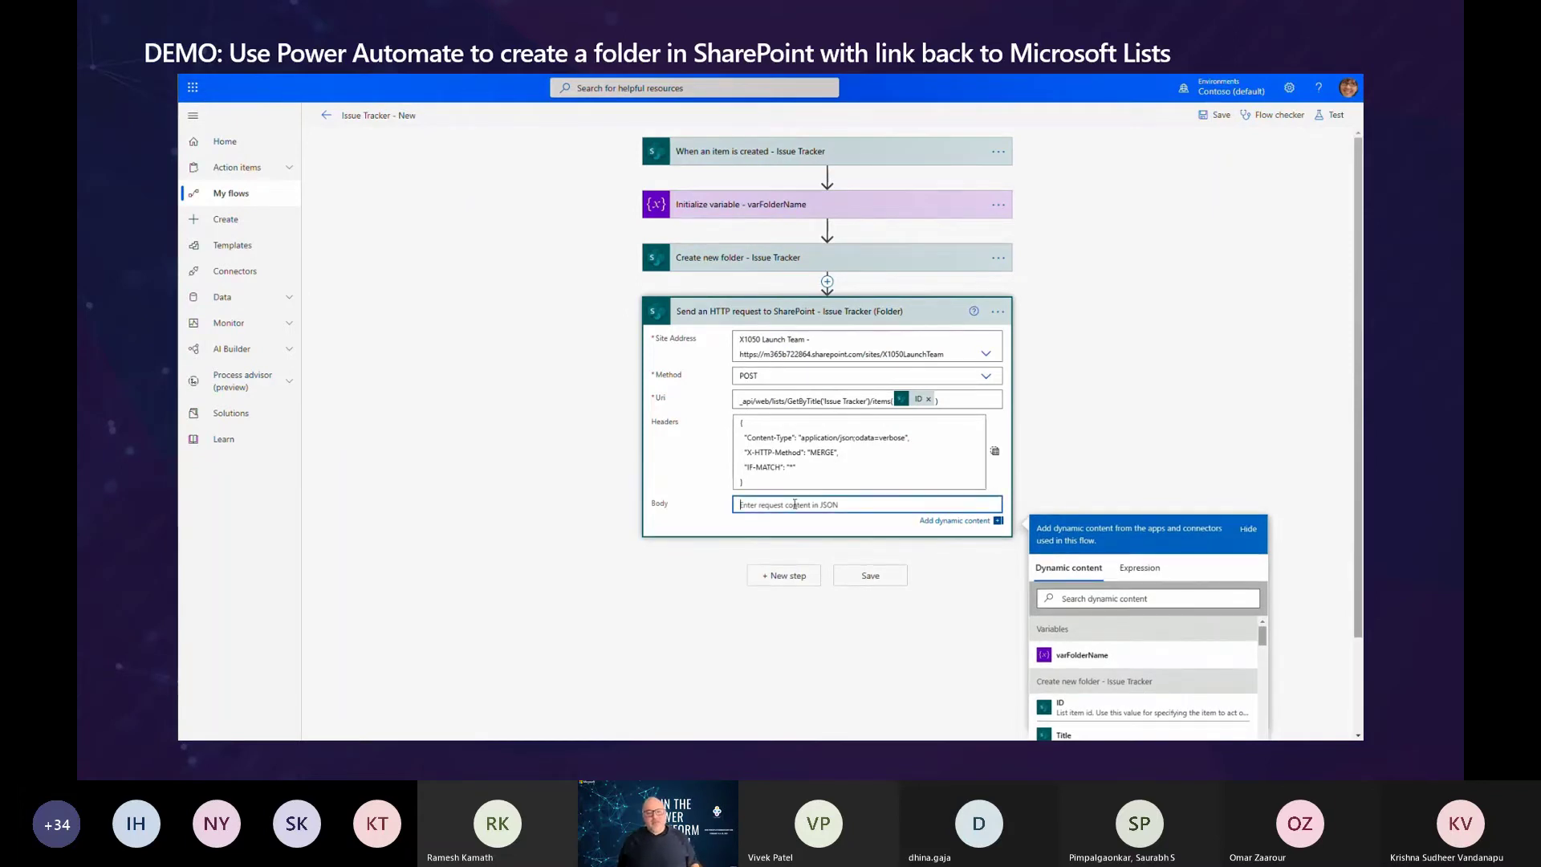
type("{'__metadata': {'type':'SP.Data.Issue_x0020_trackerListItem'},'FolderLocation': {'Description': 'varFolderName', 'Url': 'Link to item'}}")
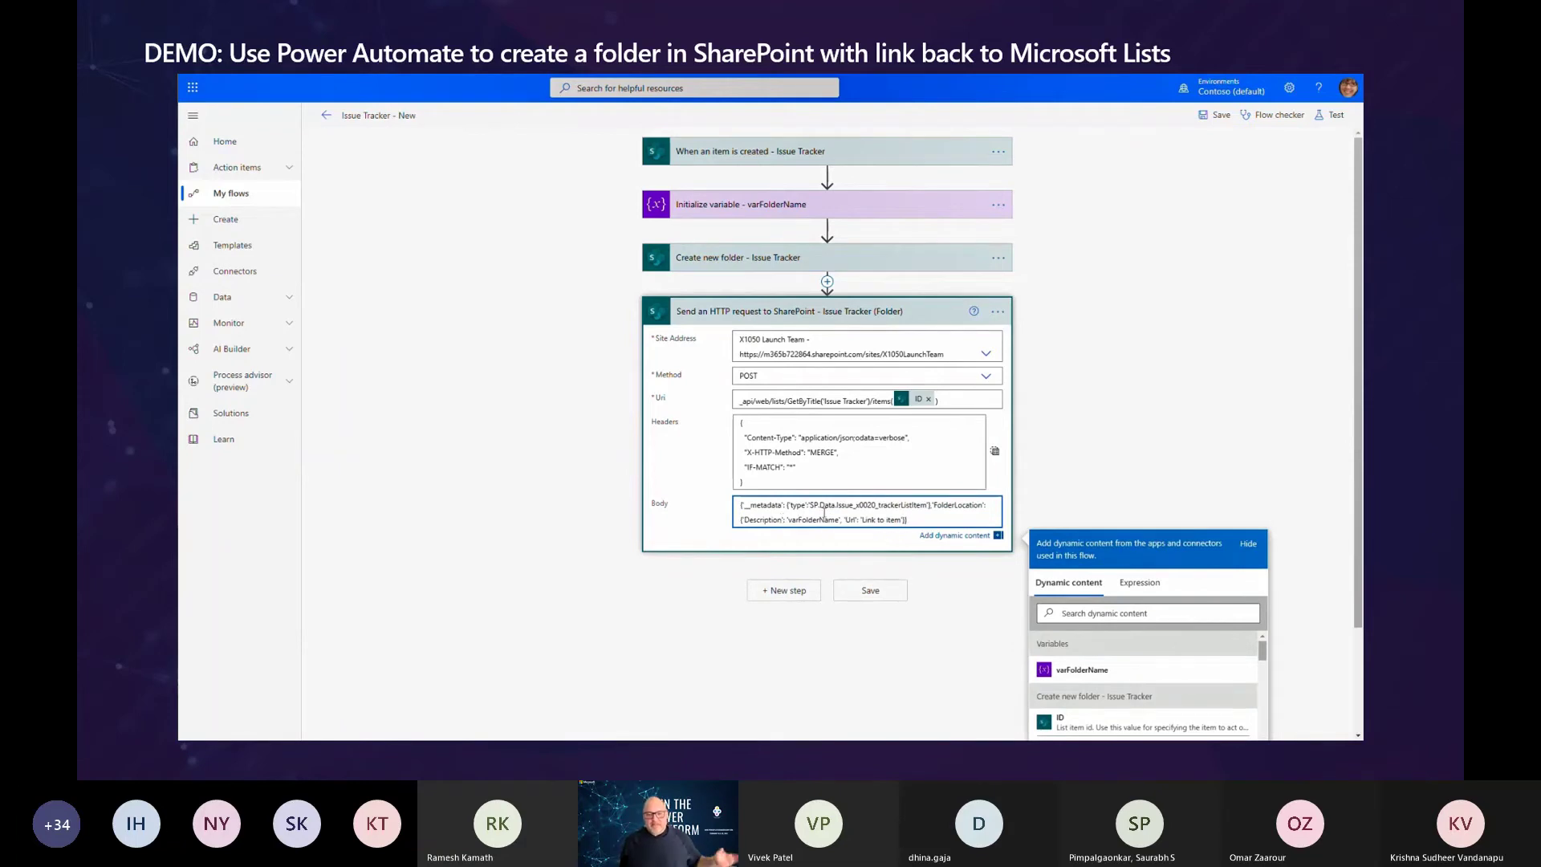
- Replace the varFolderName placeholder text after Description in the request body with the varFolderName variable as dynamic content
left_click(788, 520)
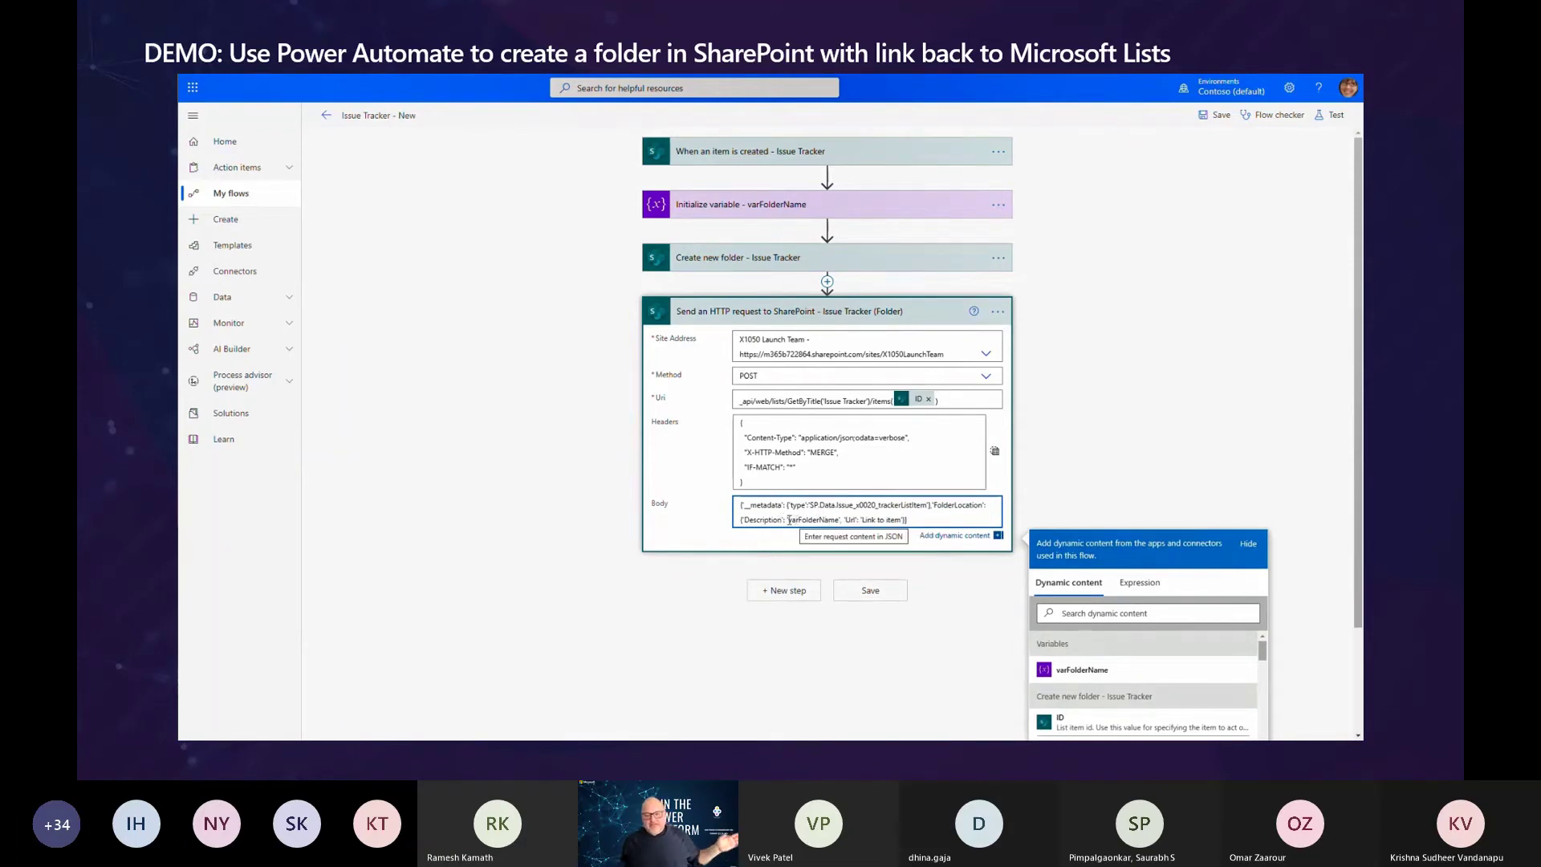
key("ctrl+shift+Right")
key("Left")
key("Left")
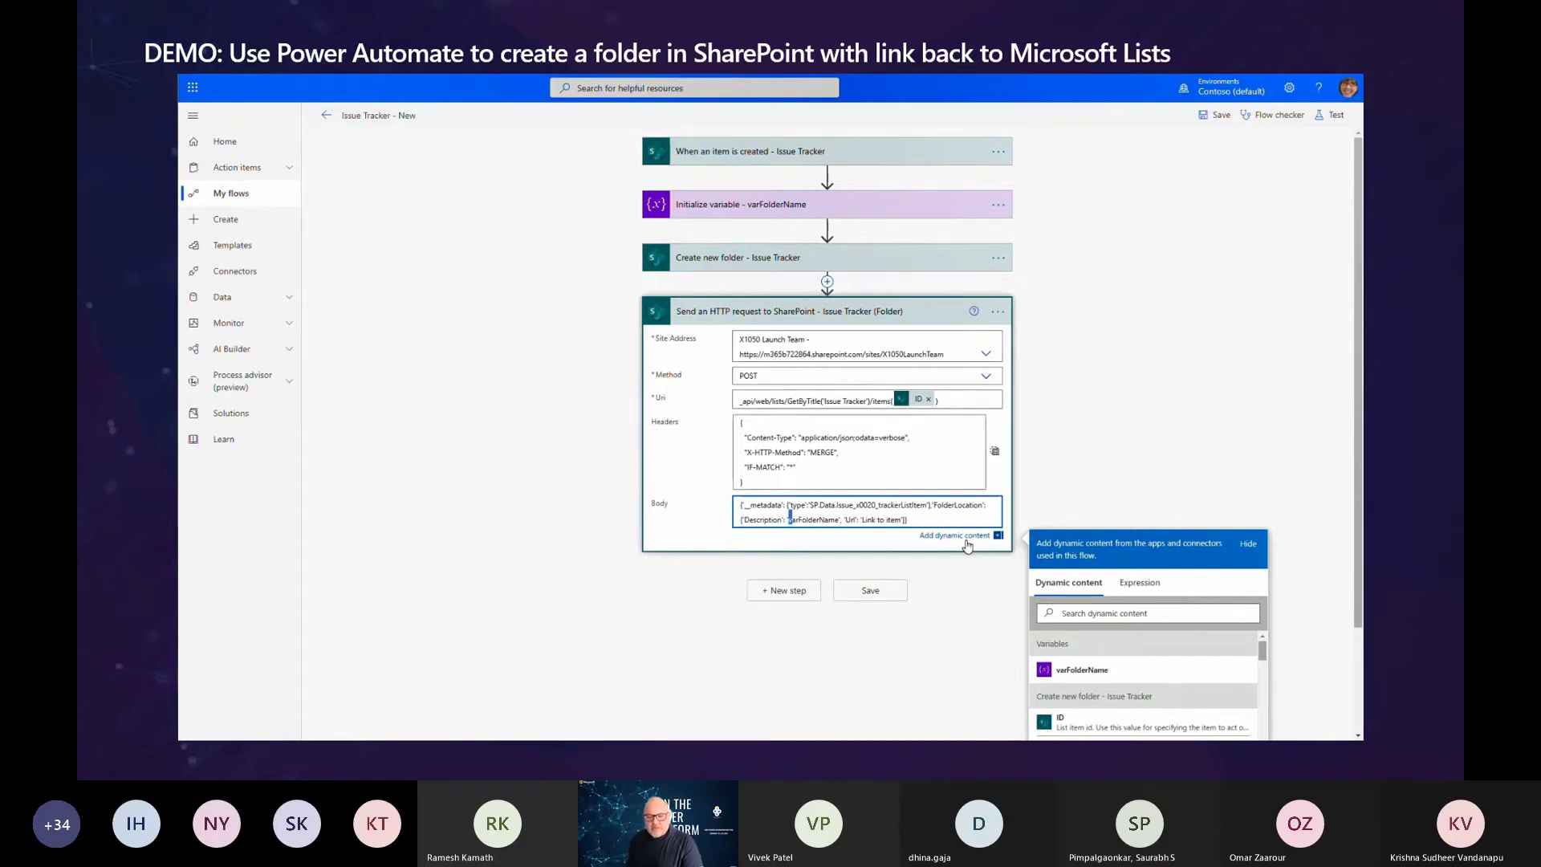
key("Delete")
key("Delete")
key("Delete")
key("Delete")
key("Delete")
key("Delete")
key("Delete")
key("Delete")
key("Delete")
key("Delete")
key("Delete")
key("Delete")
key("Delete")
key("Delete")
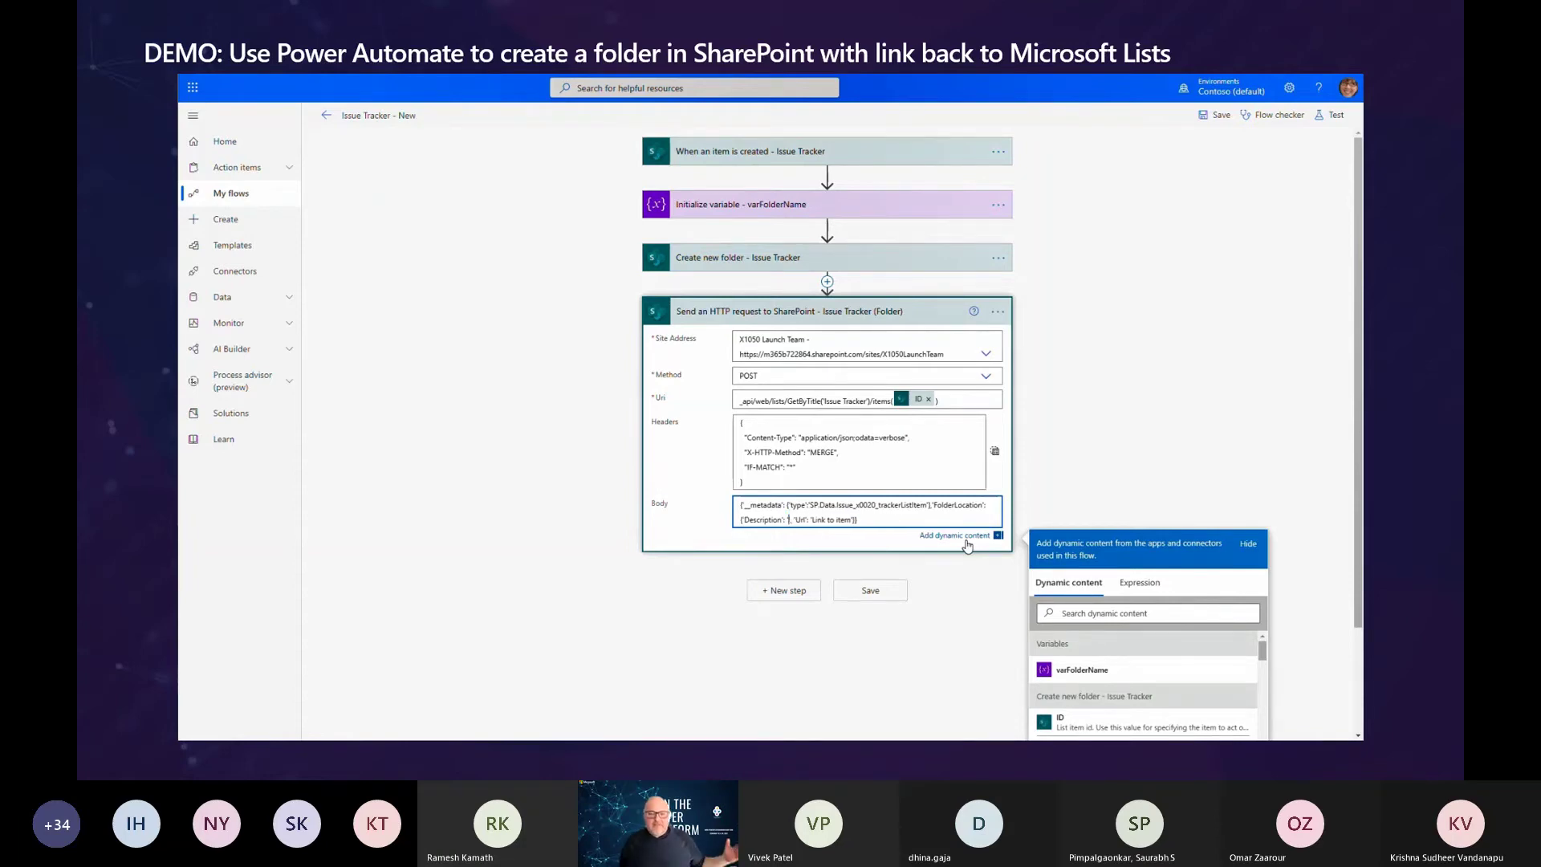
left_click(1080, 670)
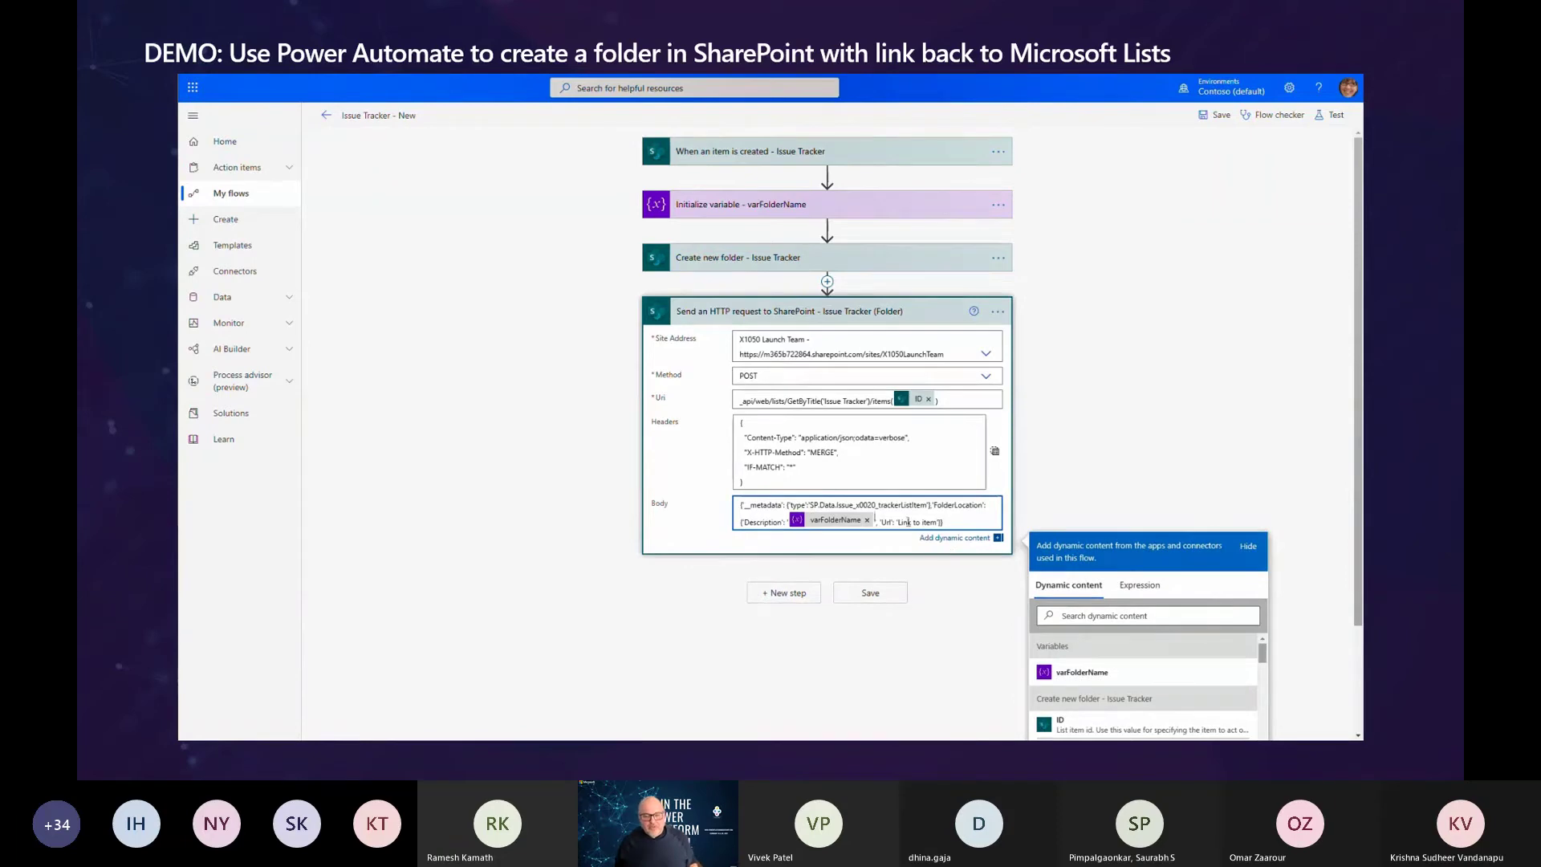
- Replace the Url placeholder text in the request body with the Link to item value from the Create new folder action
left_click(899, 523)
key("Delete")
key("Delete")
key("Delete")
key("Delete")
key("Delete")
key("Delete")
key("Delete")
key("Delete")
key("Delete")
key("Delete")
key("Delete")
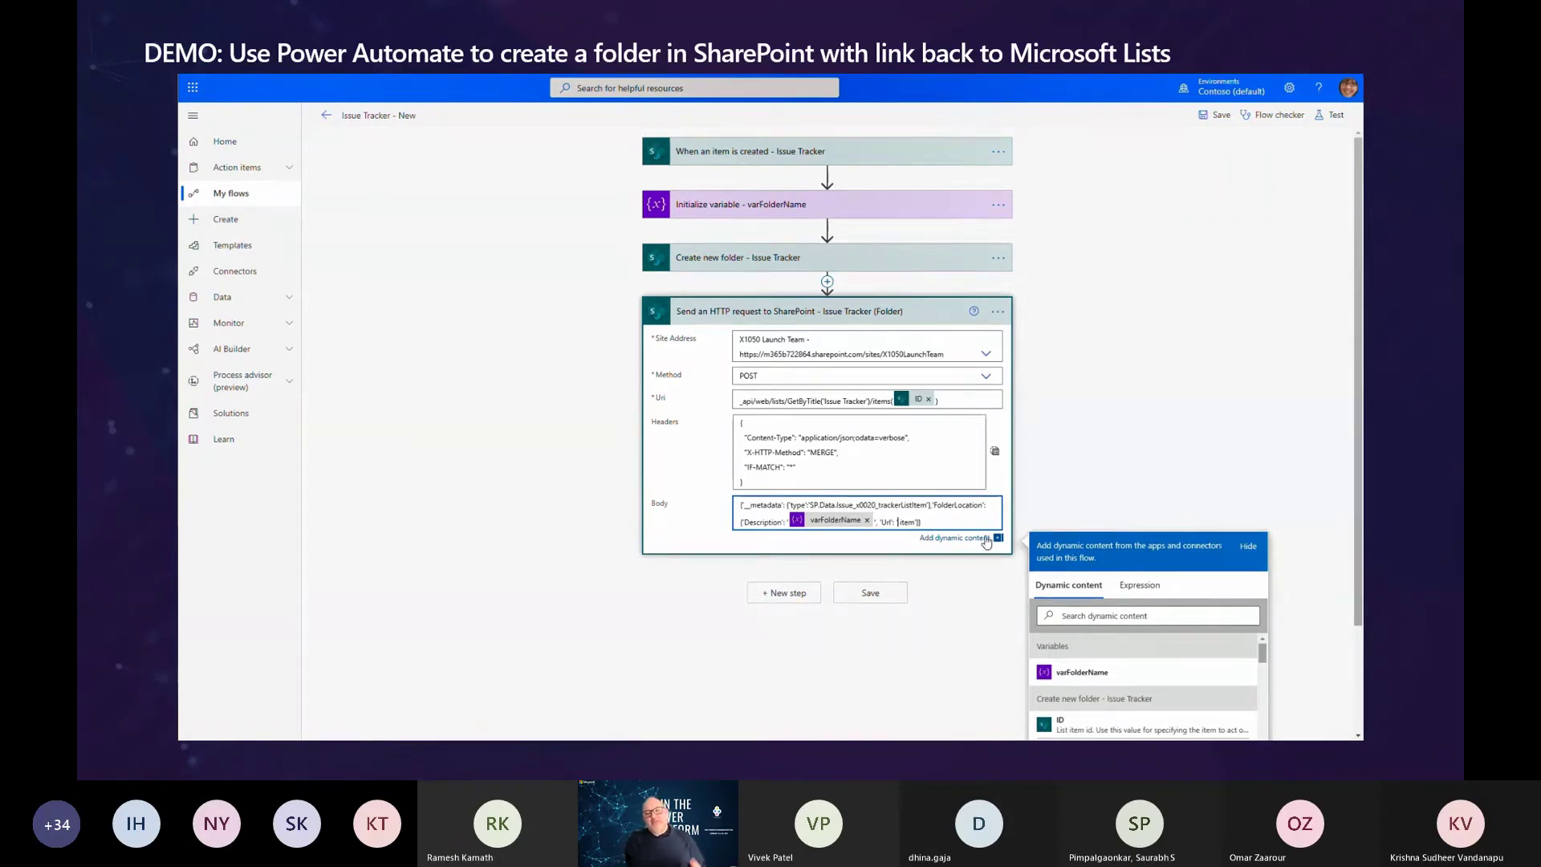
left_click(1096, 616)
type("link")
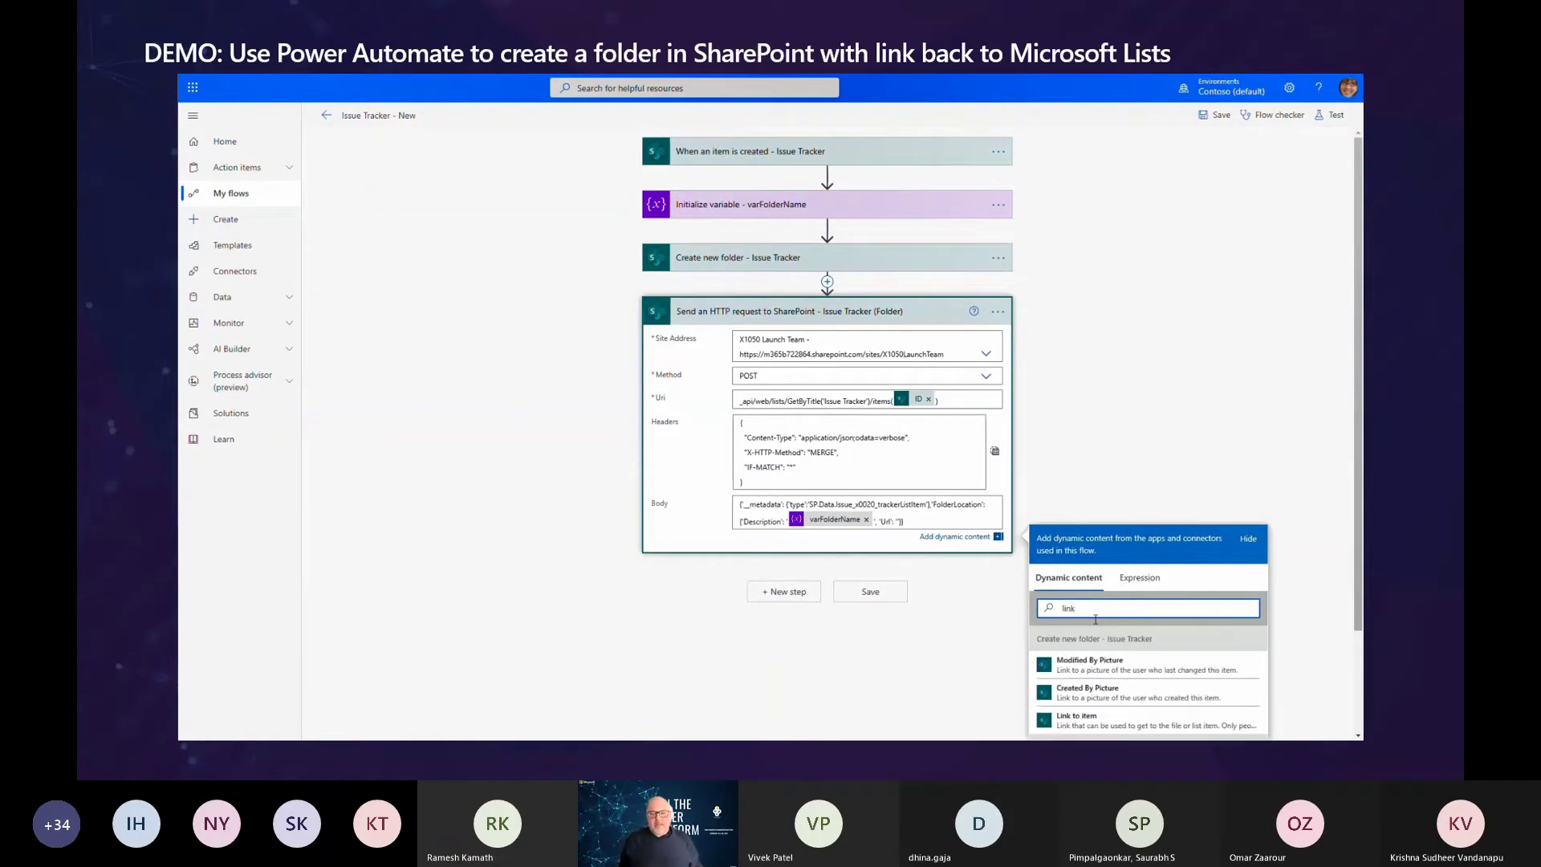
left_click(1125, 719)
left_click(1204, 331)
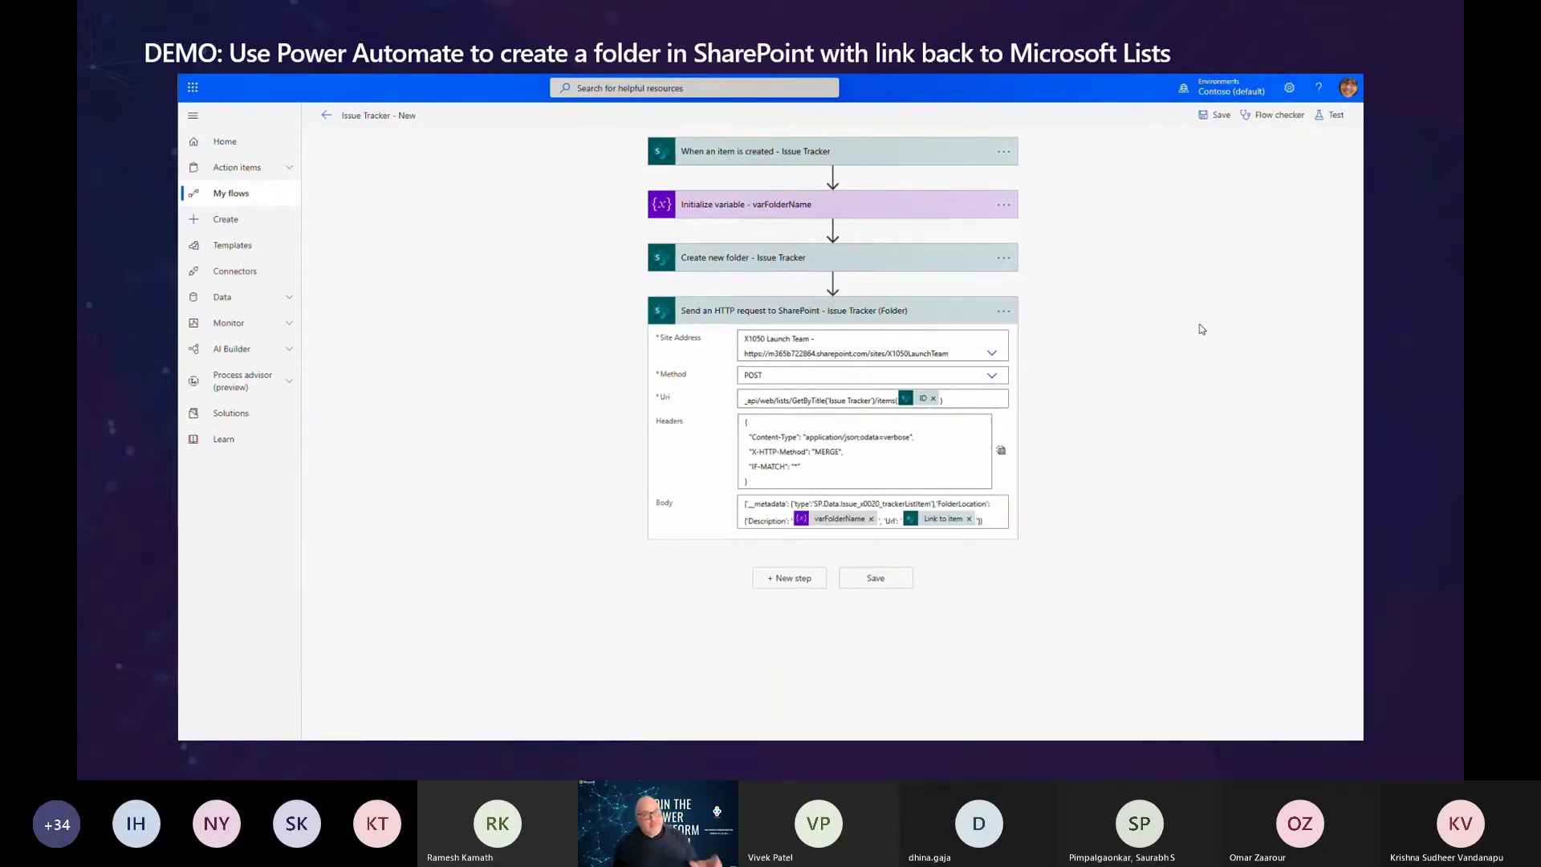
- Compare the list item type name in the request body with the ListItemEntityTypeFullName entry in the XML response
key("ctrl+plus")
key("ctrl+plus")
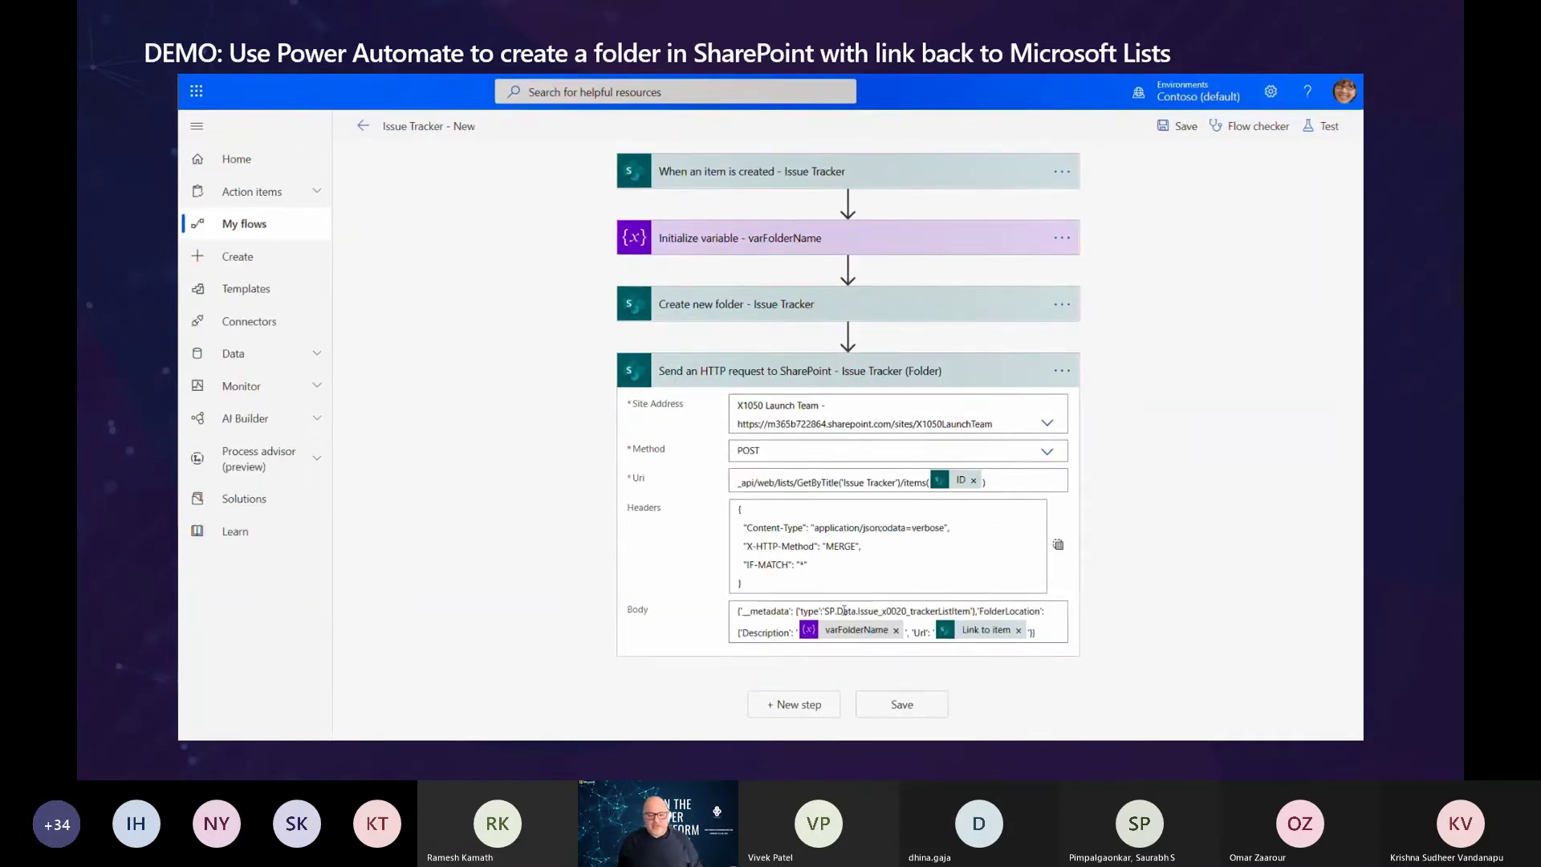
left_click_drag(860, 612, 966, 614)
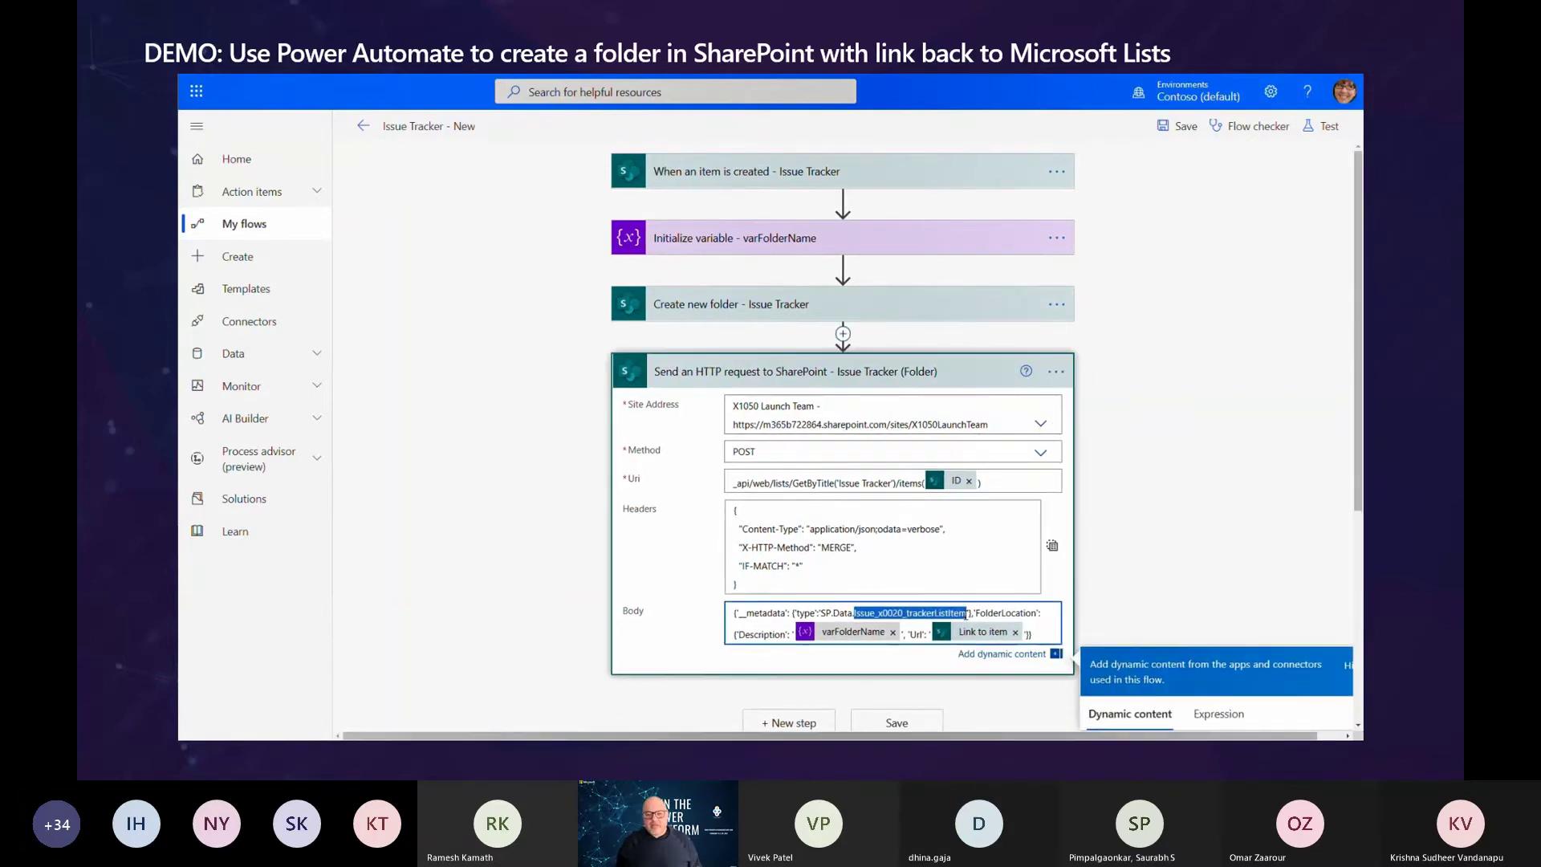
left_click(1163, 572)
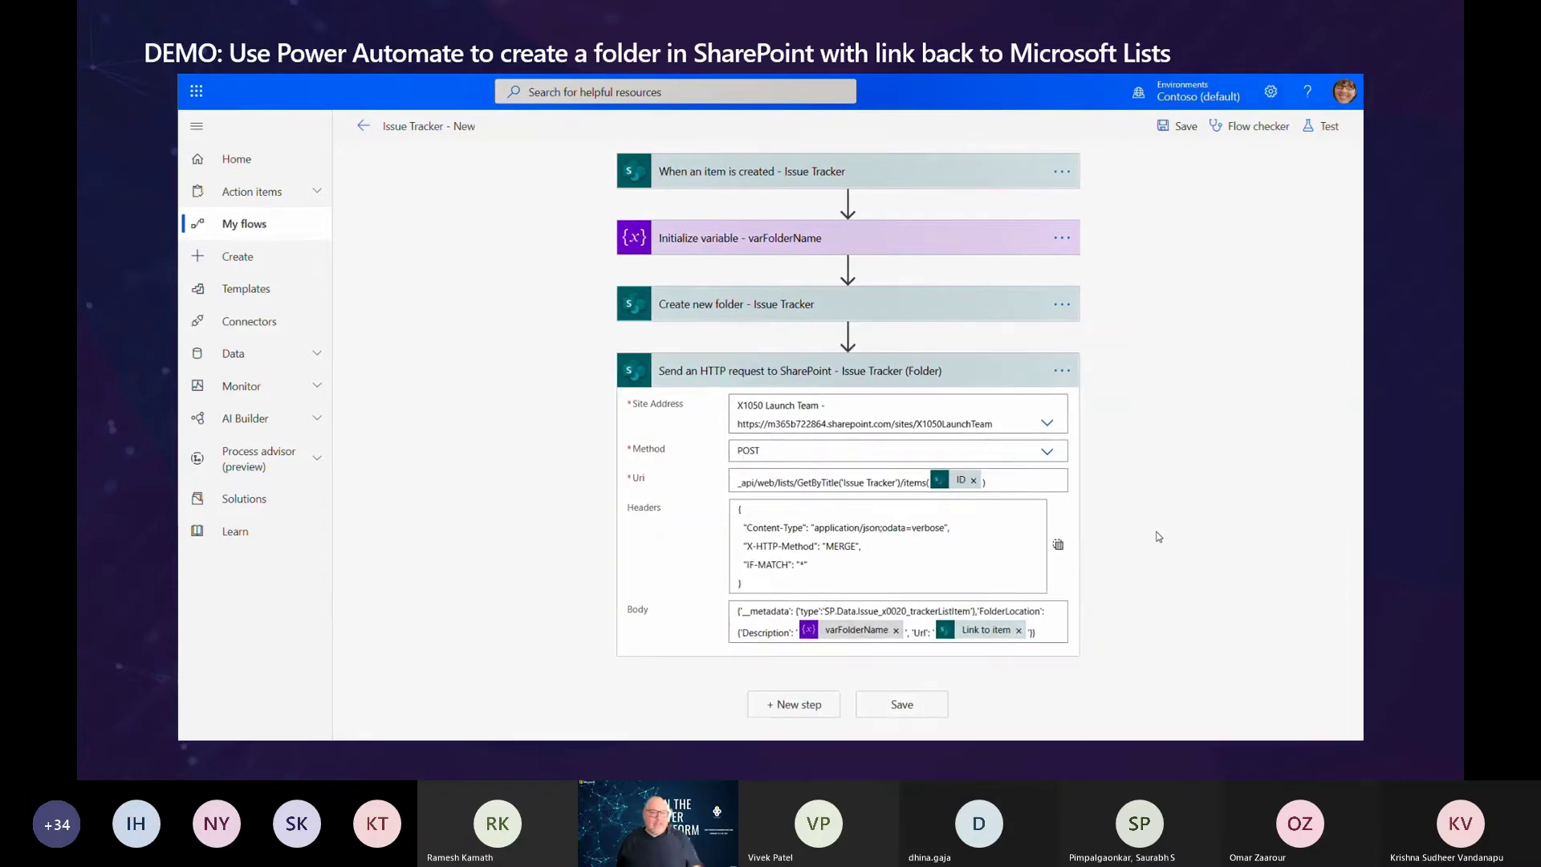
key("ctrl+minus")
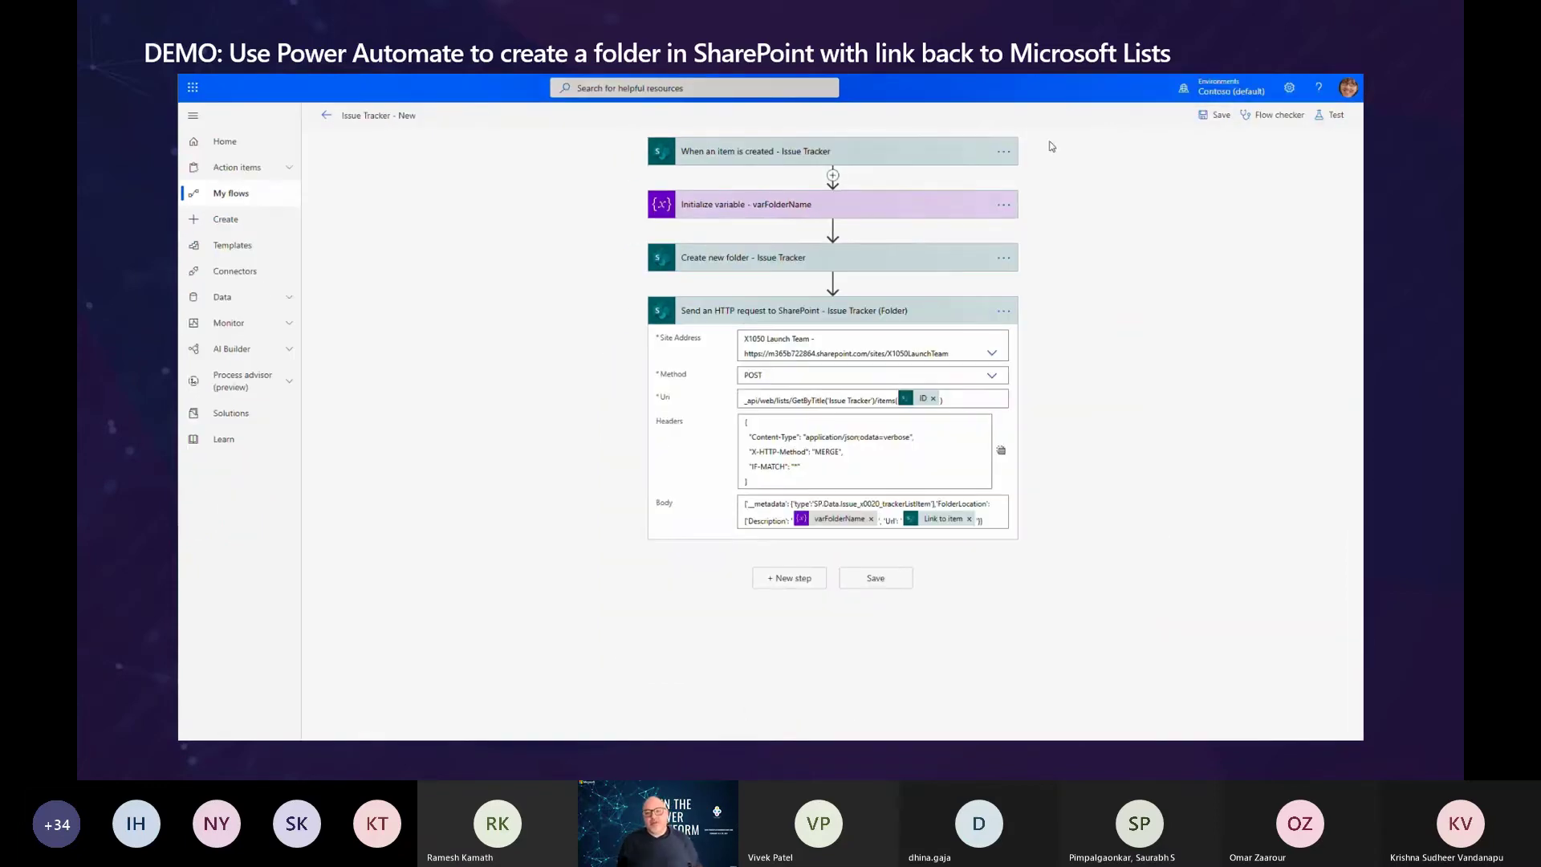
key("alt+Tab")
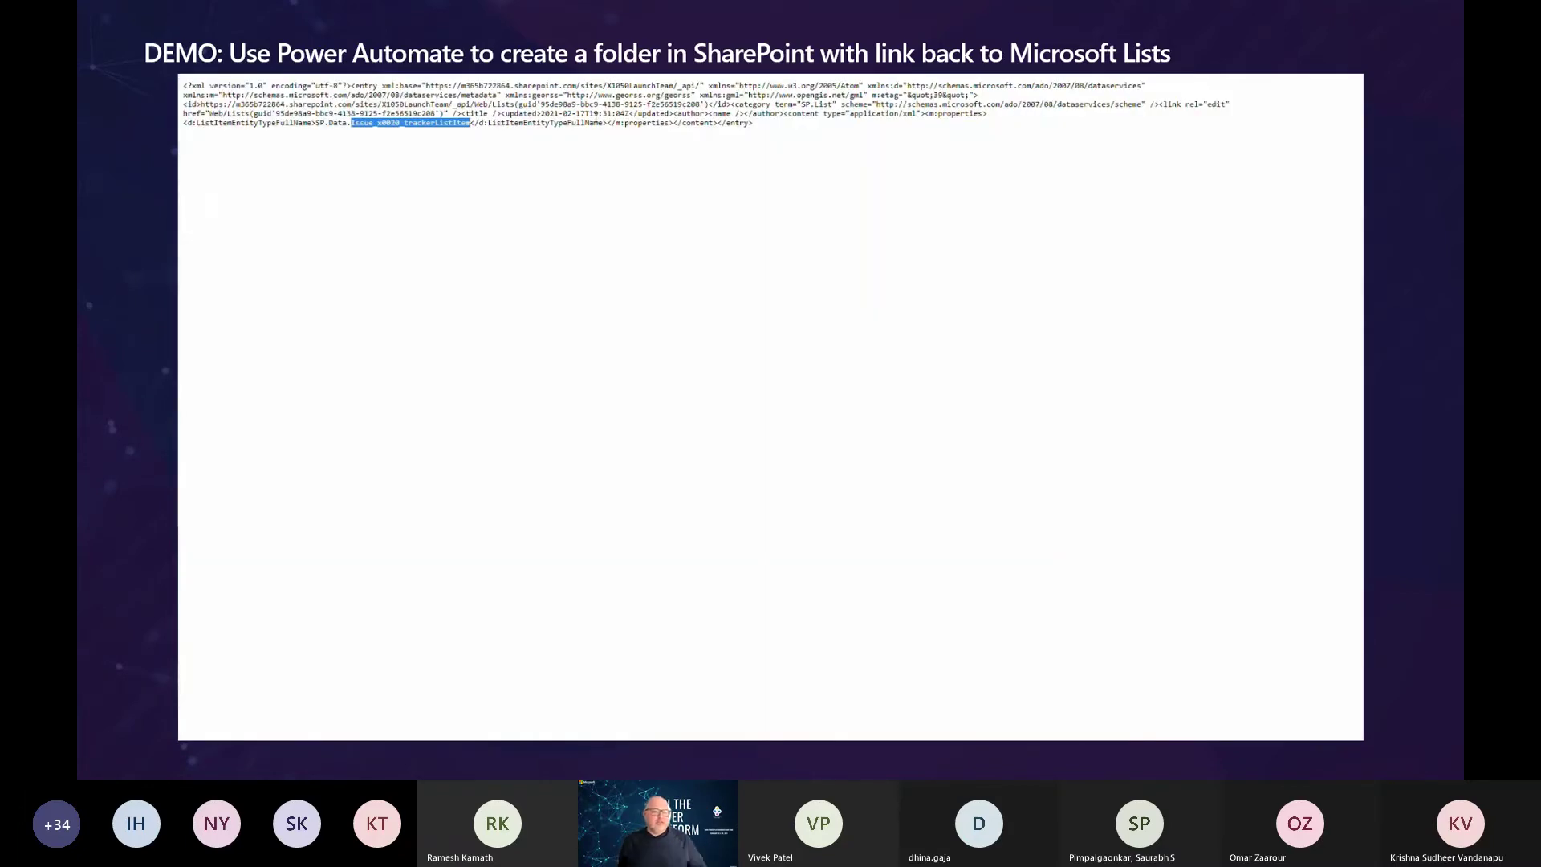
left_click(660, 76)
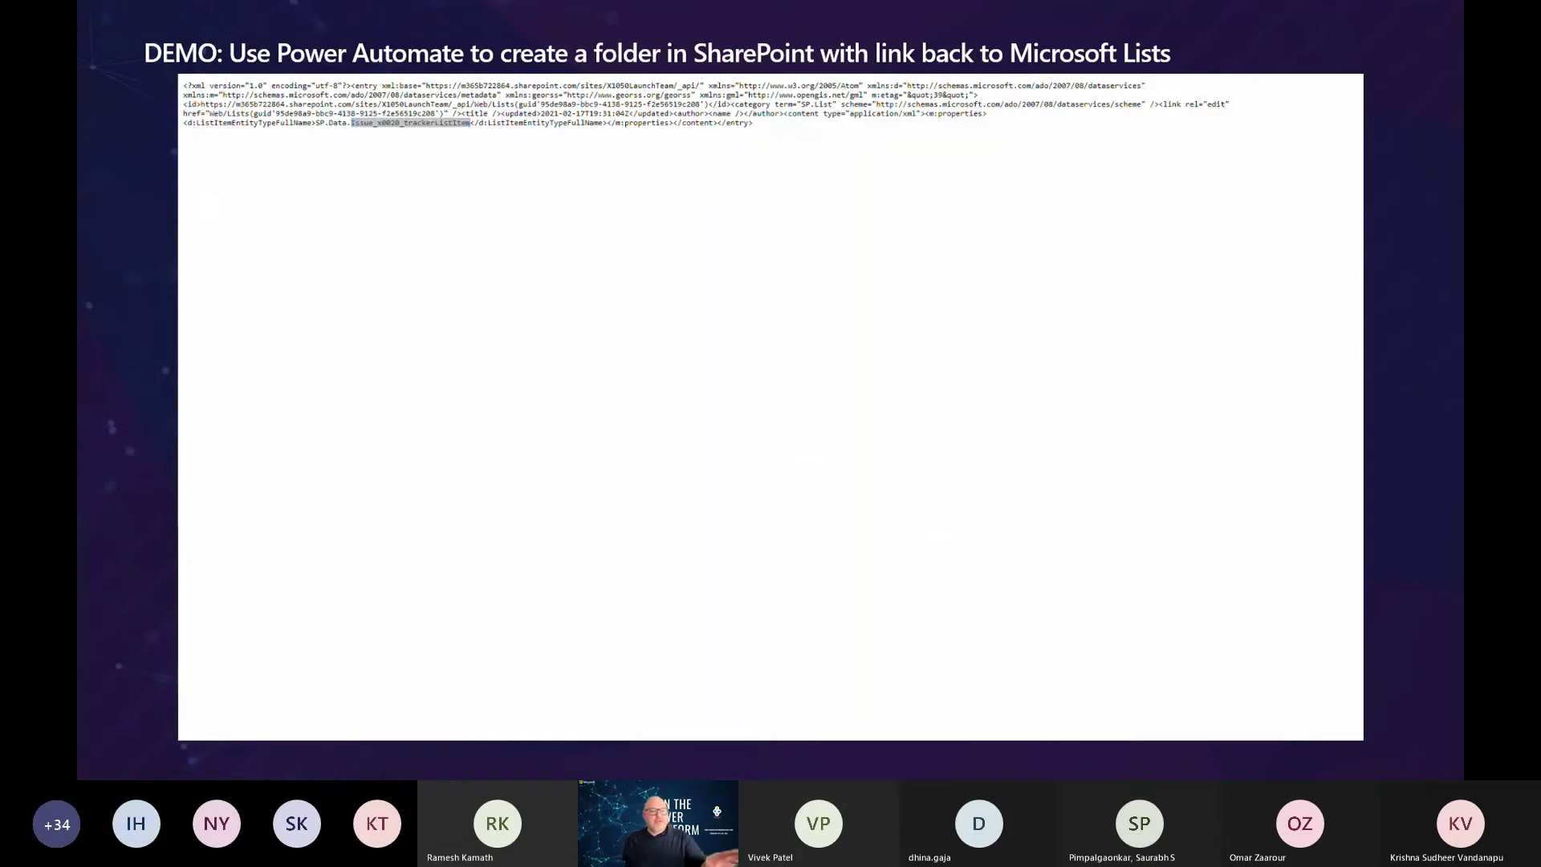
key("alt+Tab")
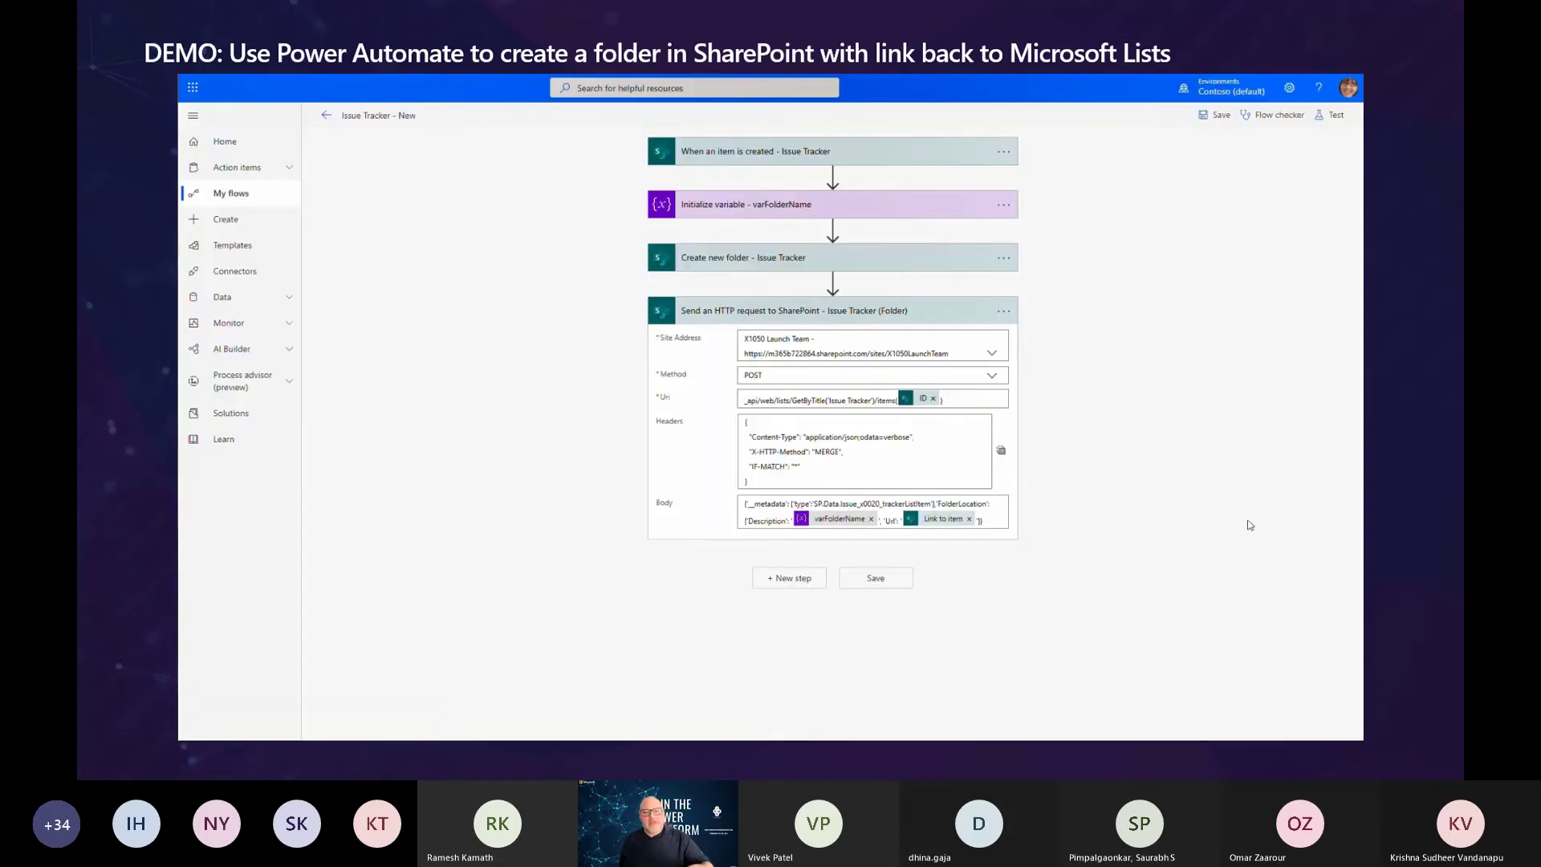
- Save the Issue Tracker - New flow and start a manual test run
left_click(1231, 118)
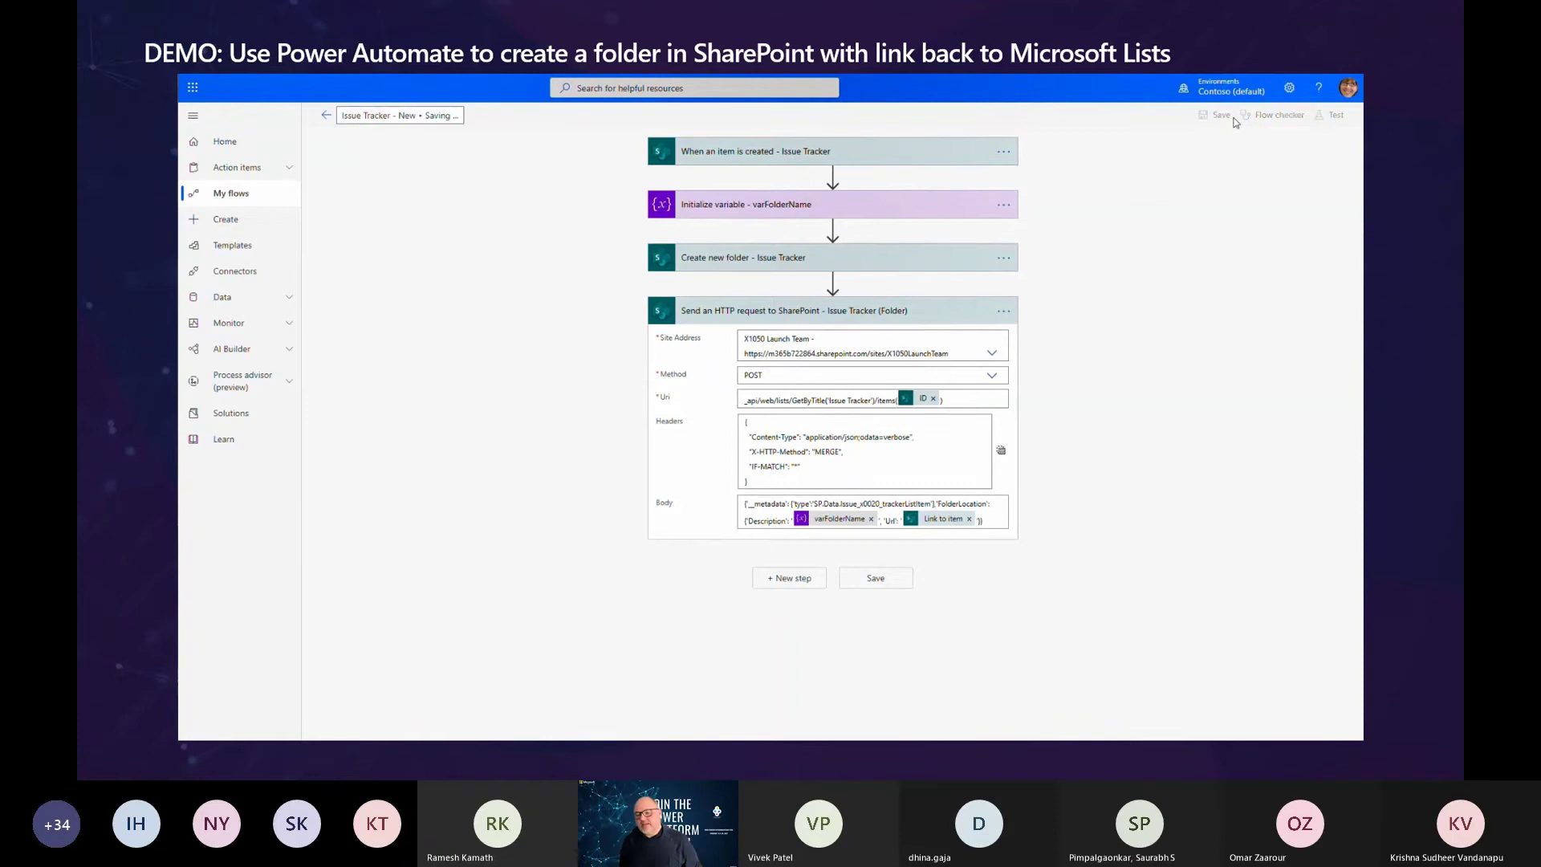
left_click(1338, 119)
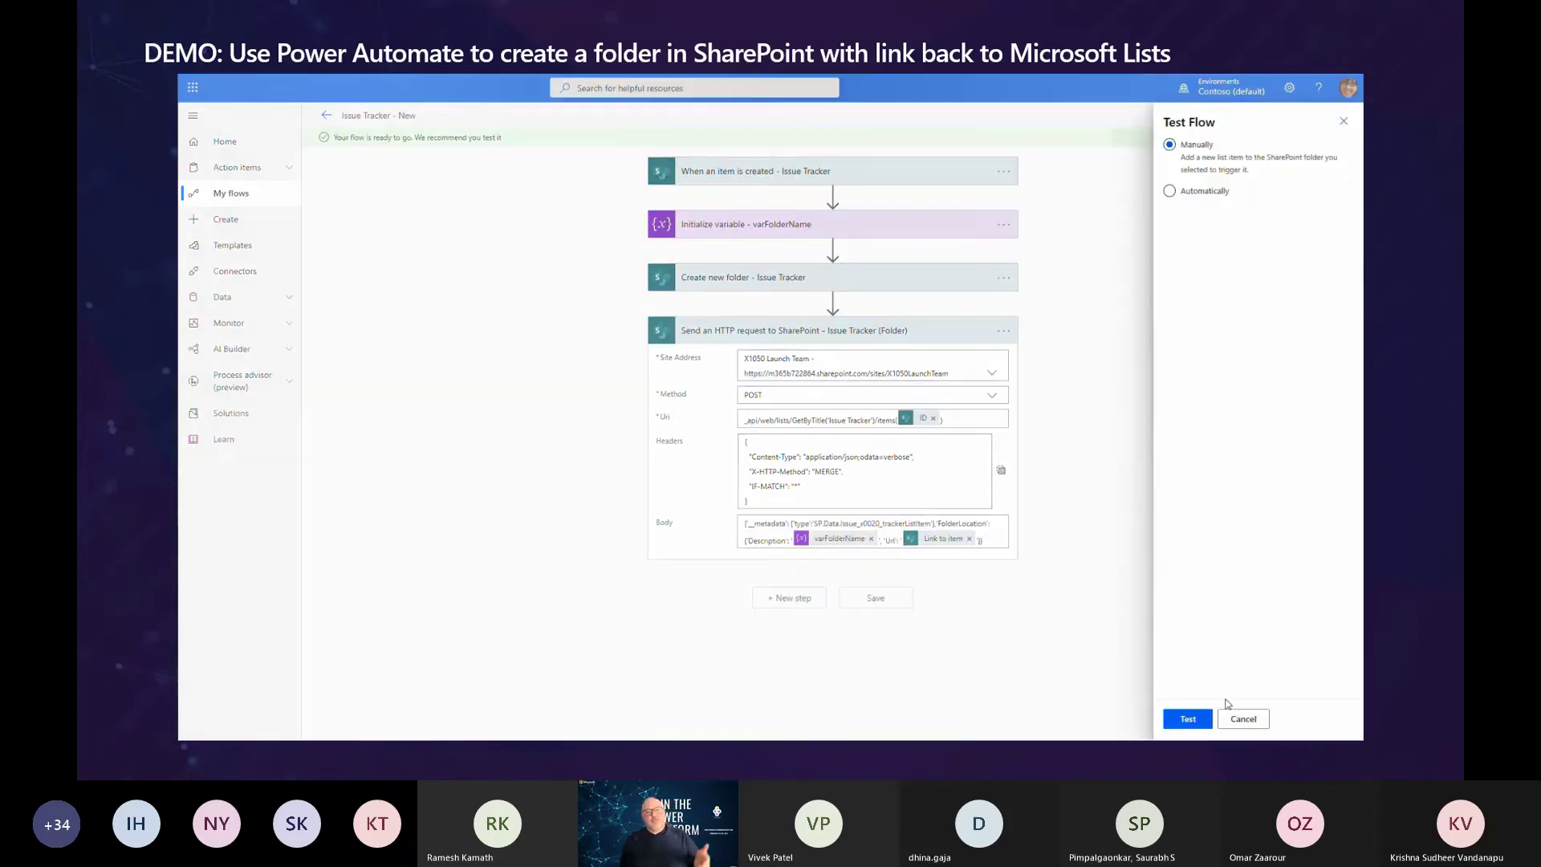
left_click(1203, 719)
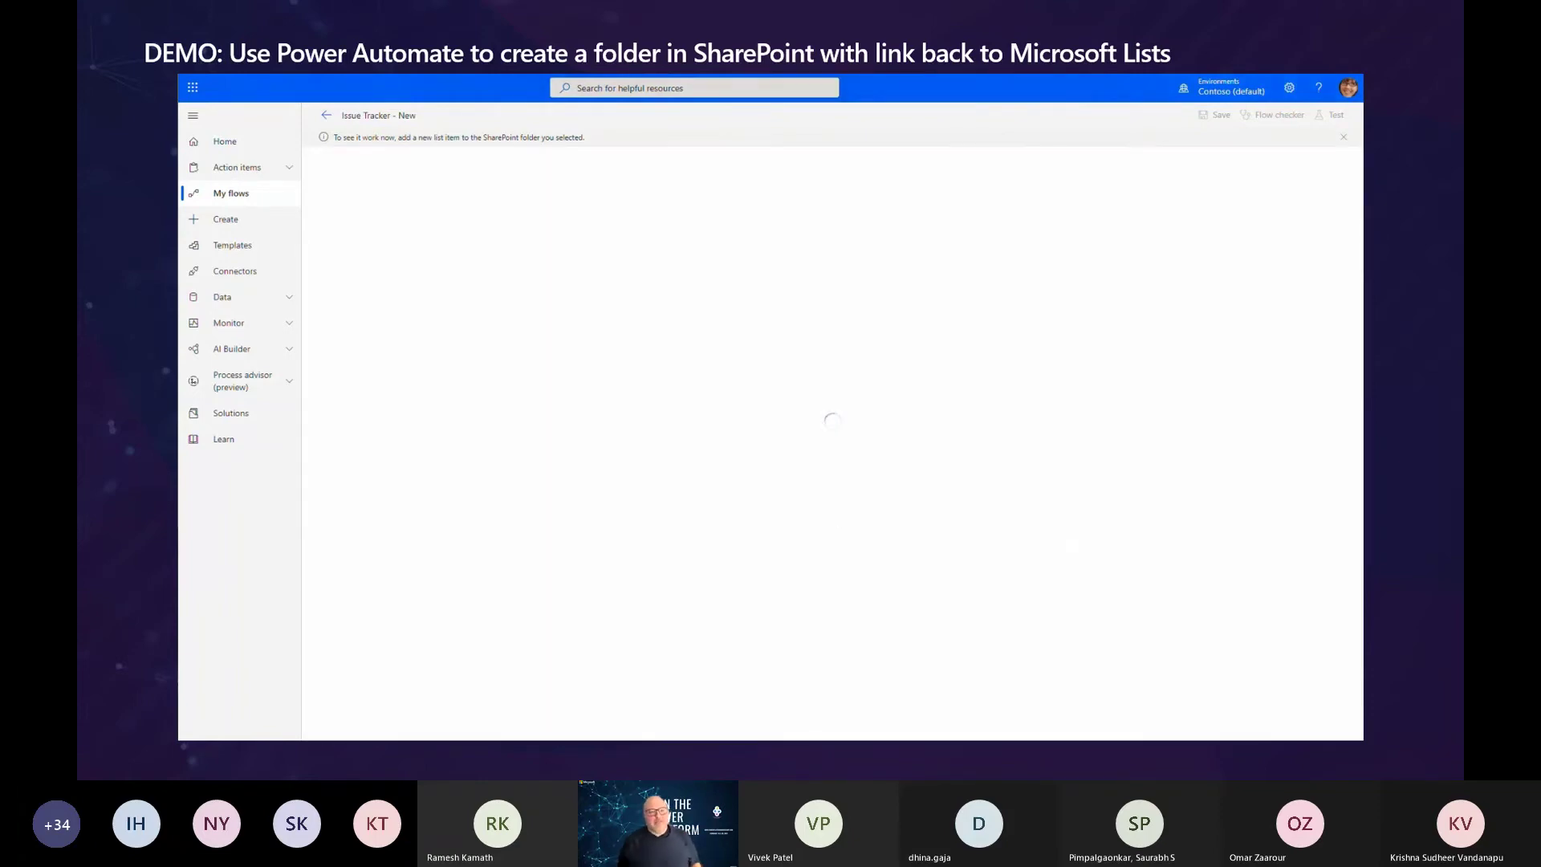
- Switch to Microsoft Lists and save a new Issue tracker item titled My test issue to trigger the flow
key("ctrl+Tab")
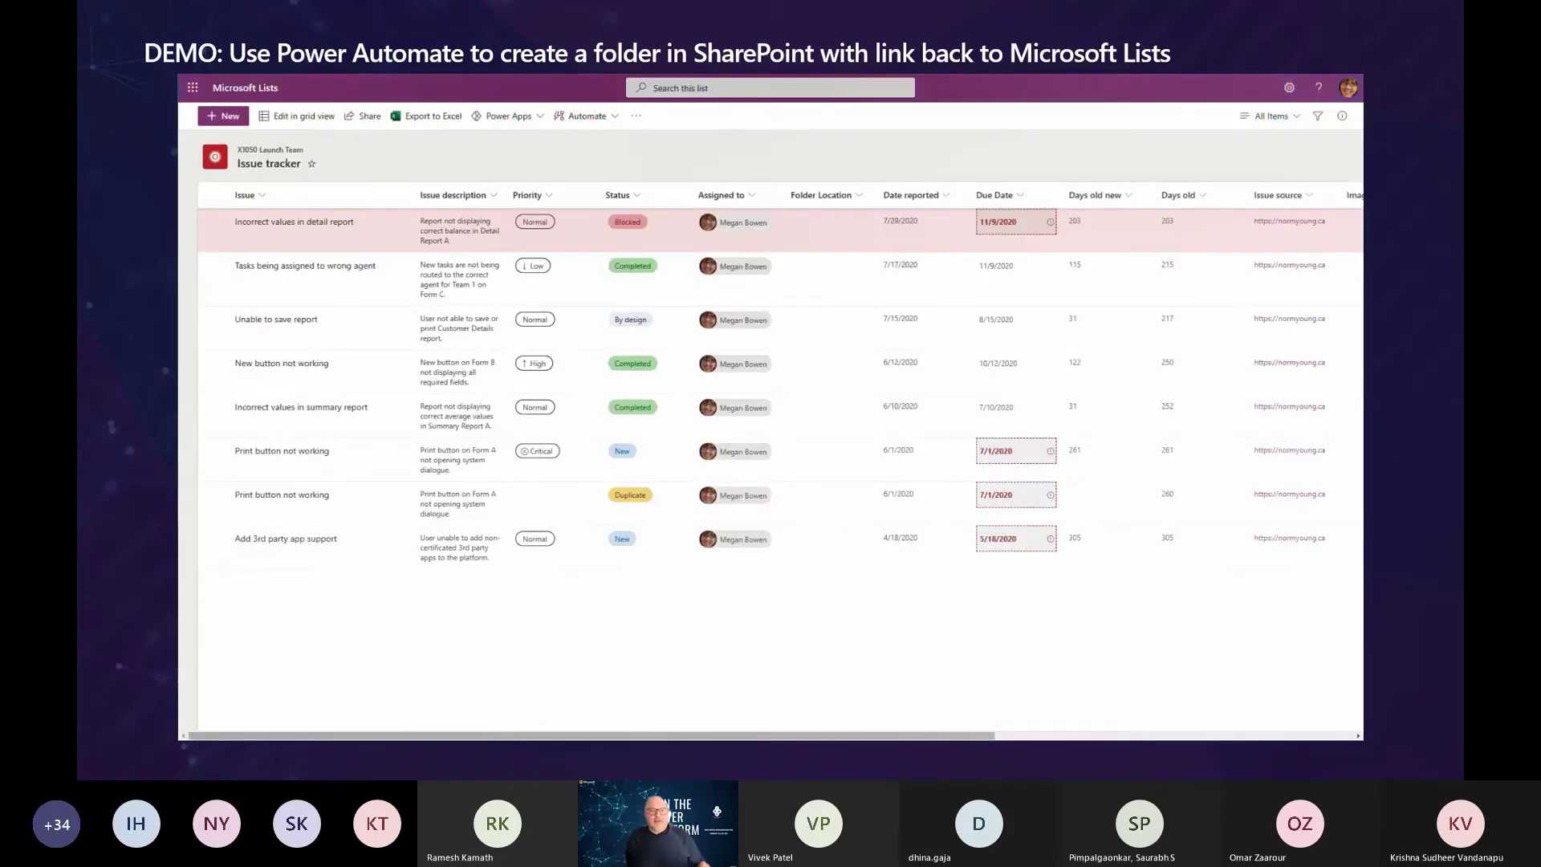
left_click(231, 117)
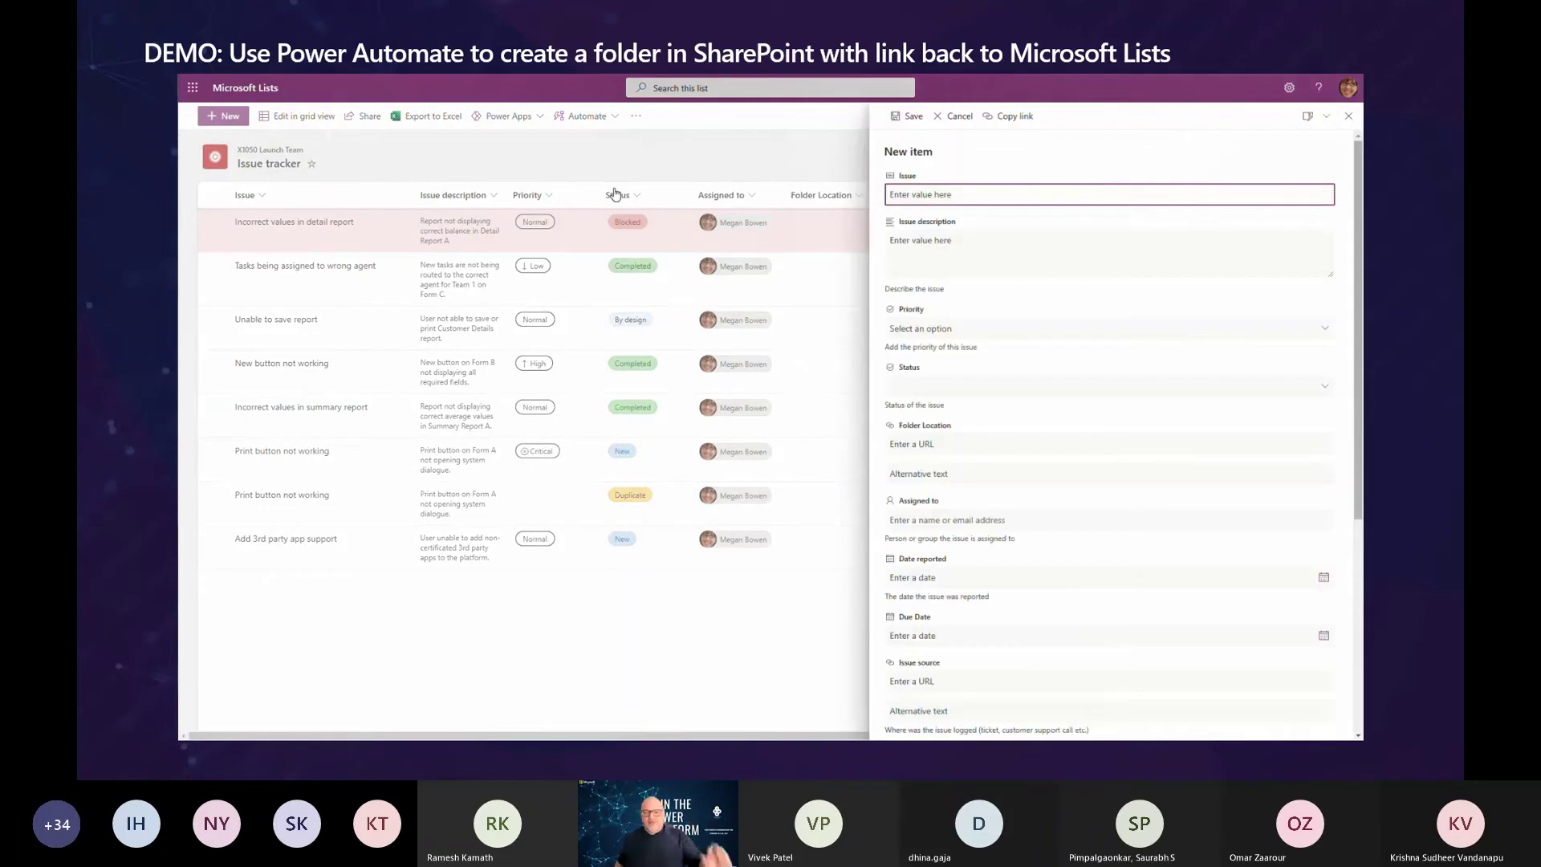
type("My test issue")
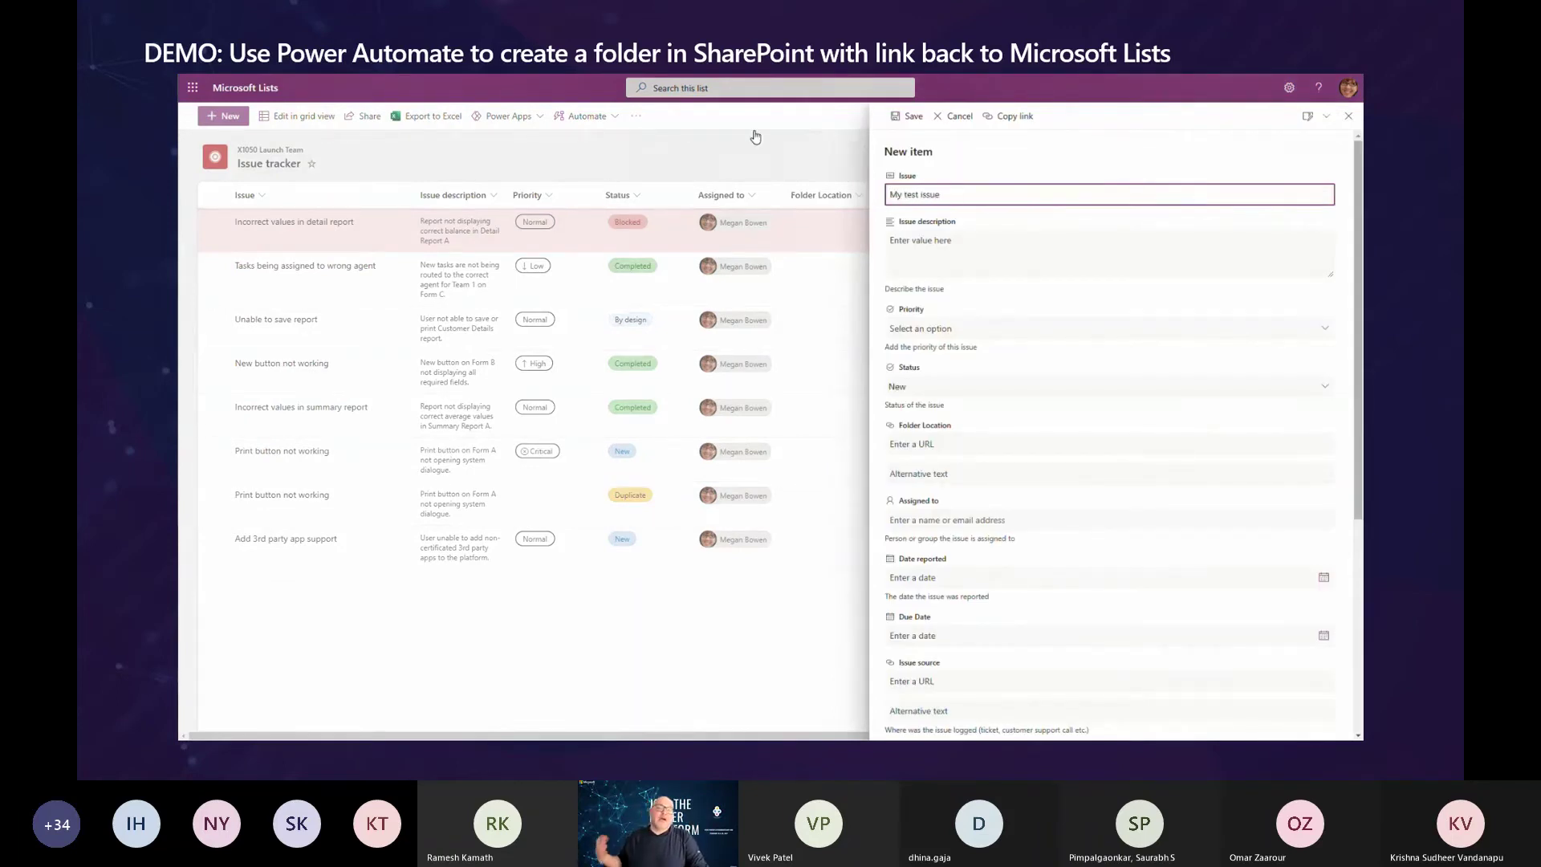
left_click(890, 119)
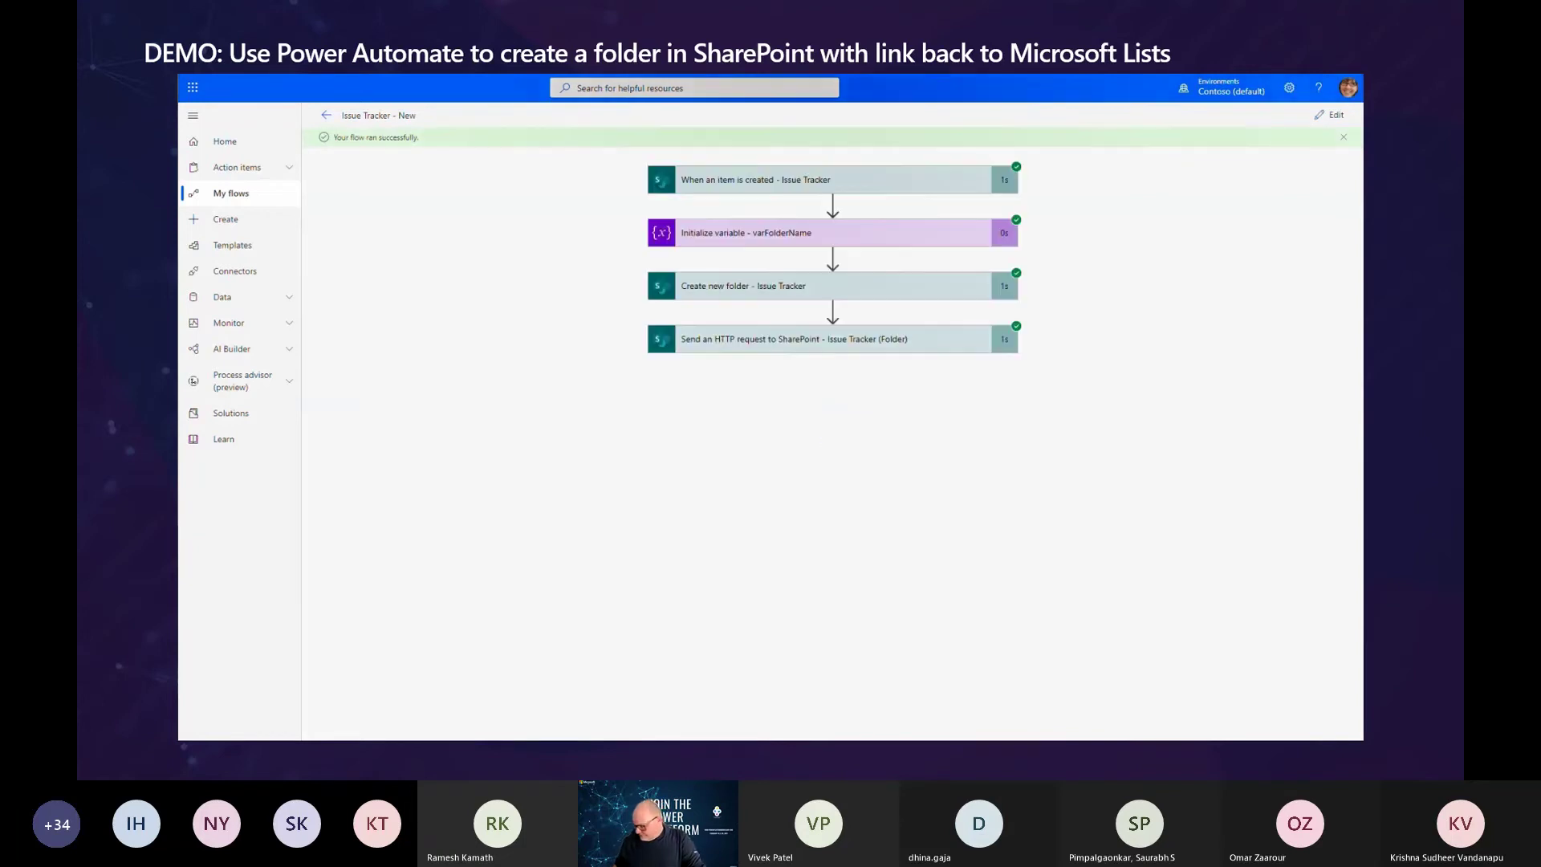
- Review the HTTP request's run inputs and open the Folder Location link of My test issue in the Issue tracker list
left_click(775, 343)
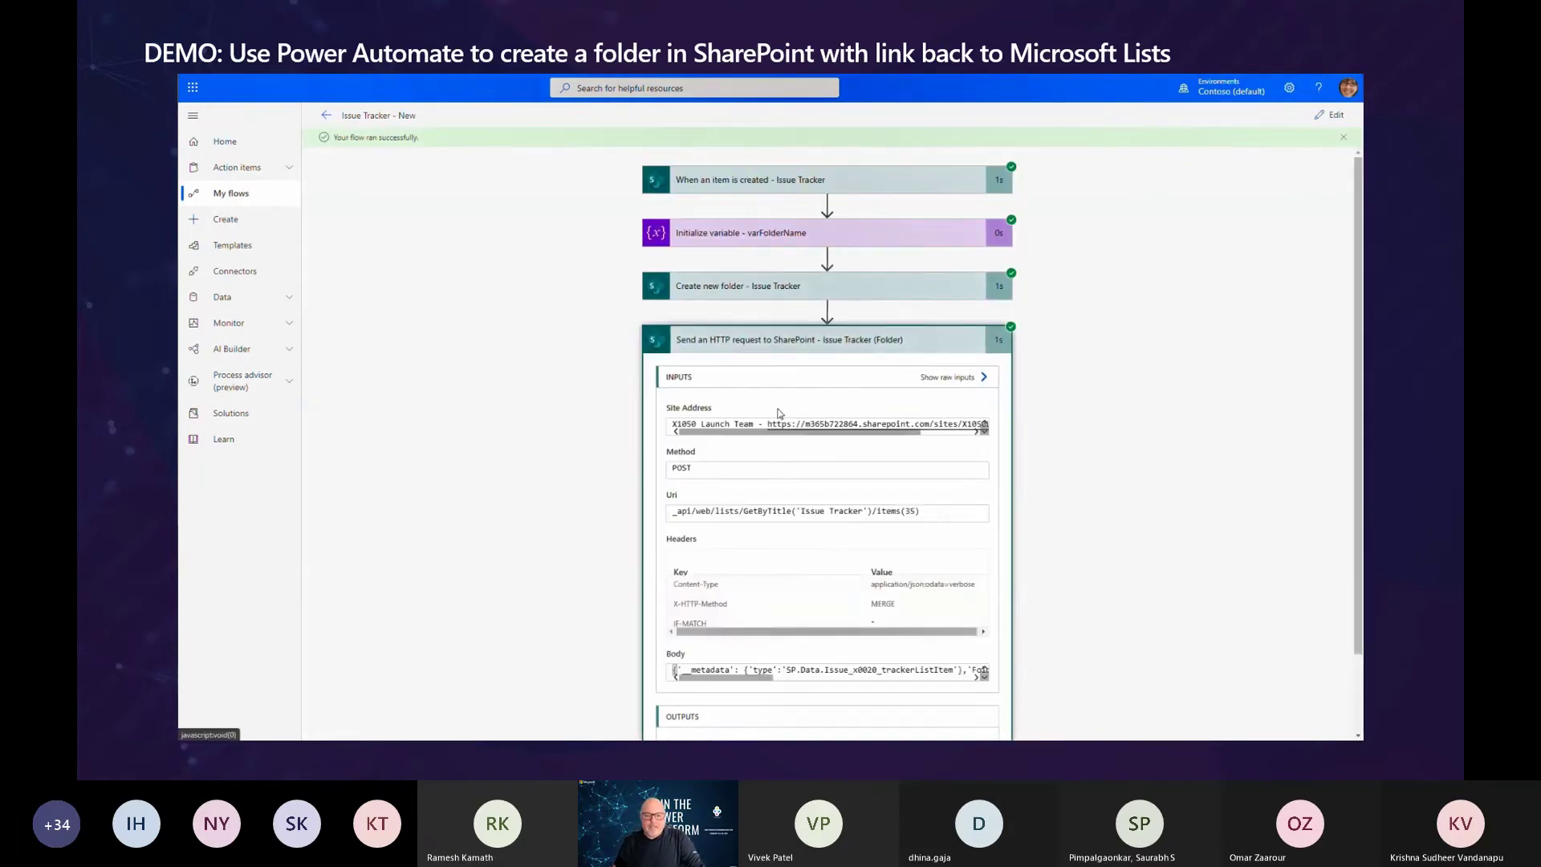
scroll(716, 667, "down", 2)
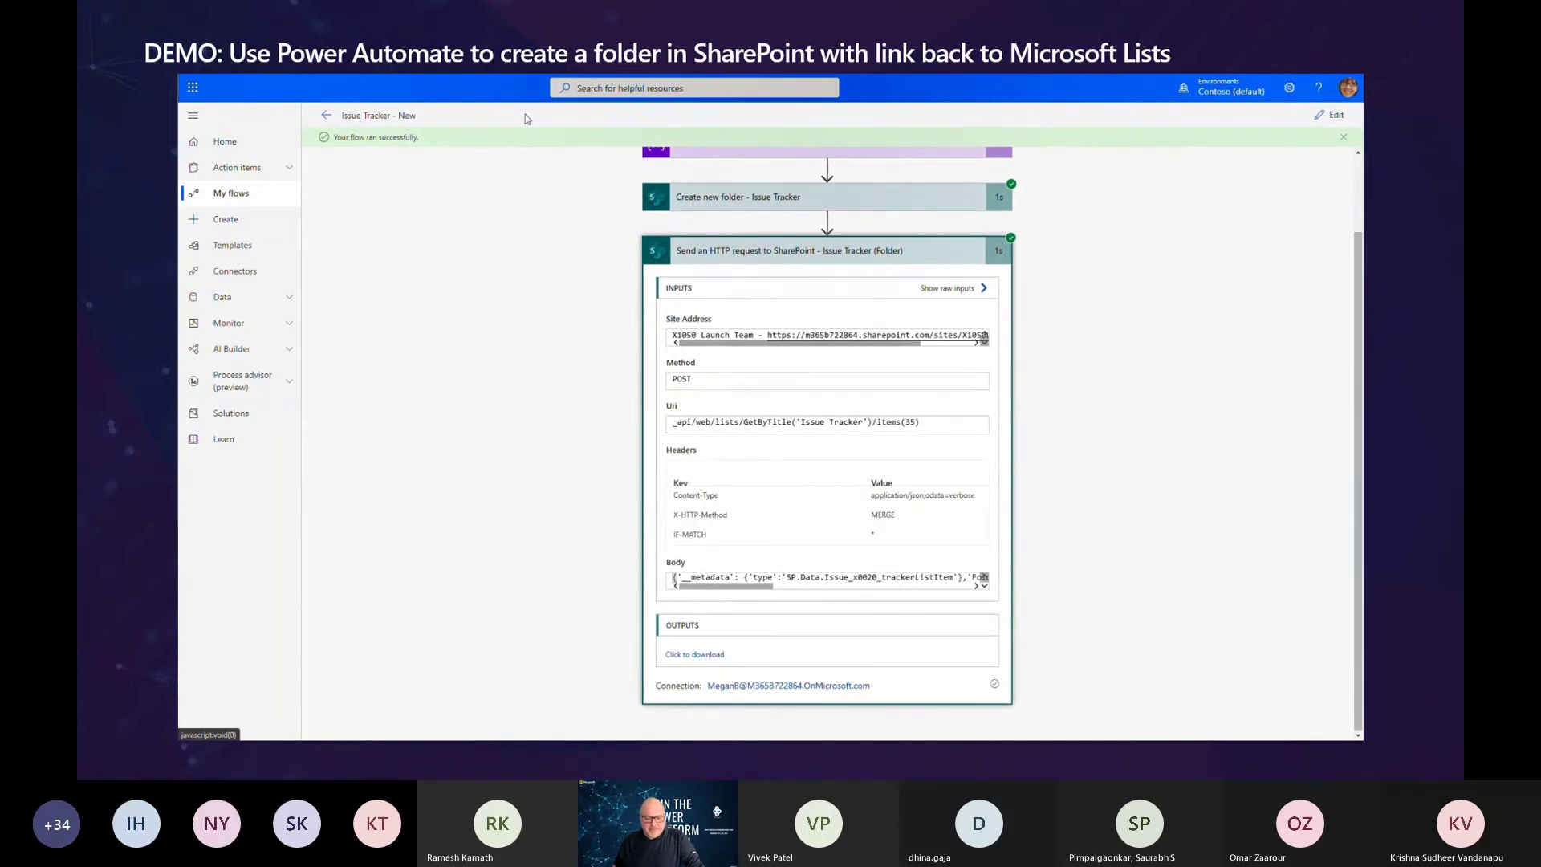
left_click(498, 32)
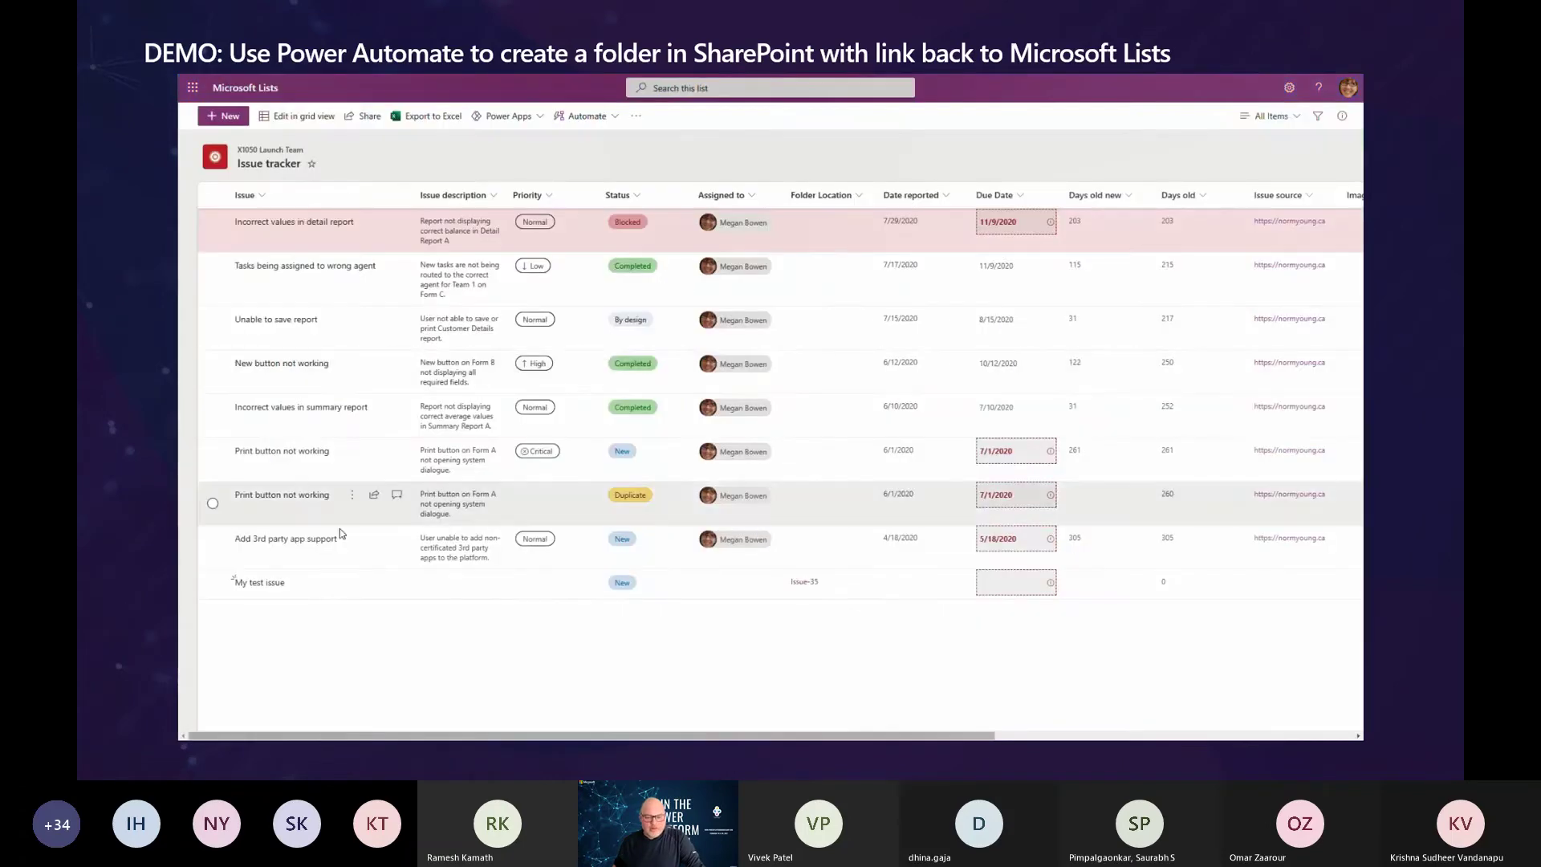
left_click(806, 585)
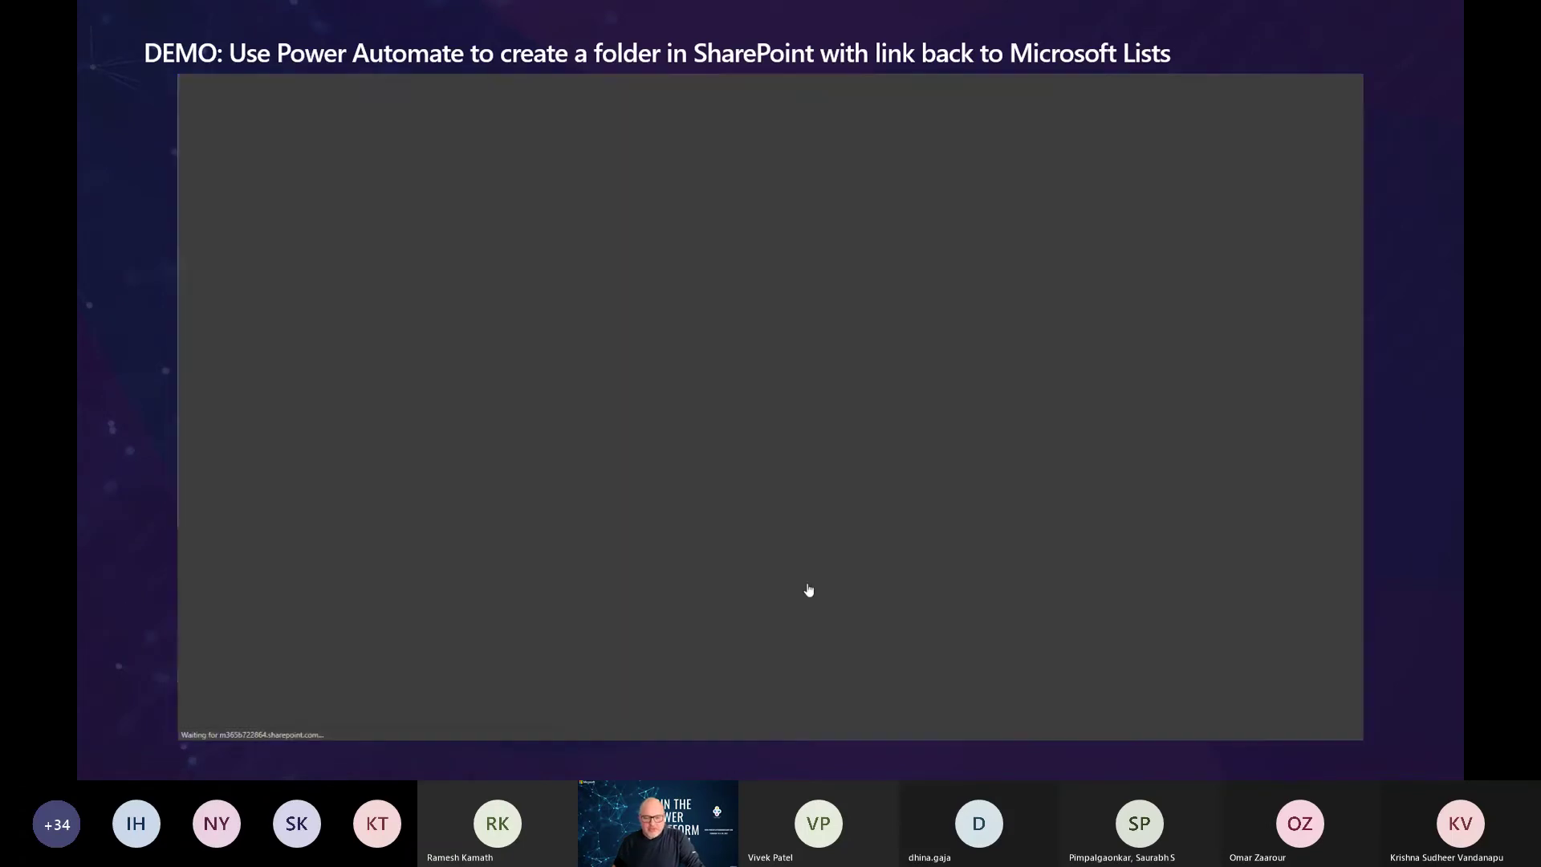
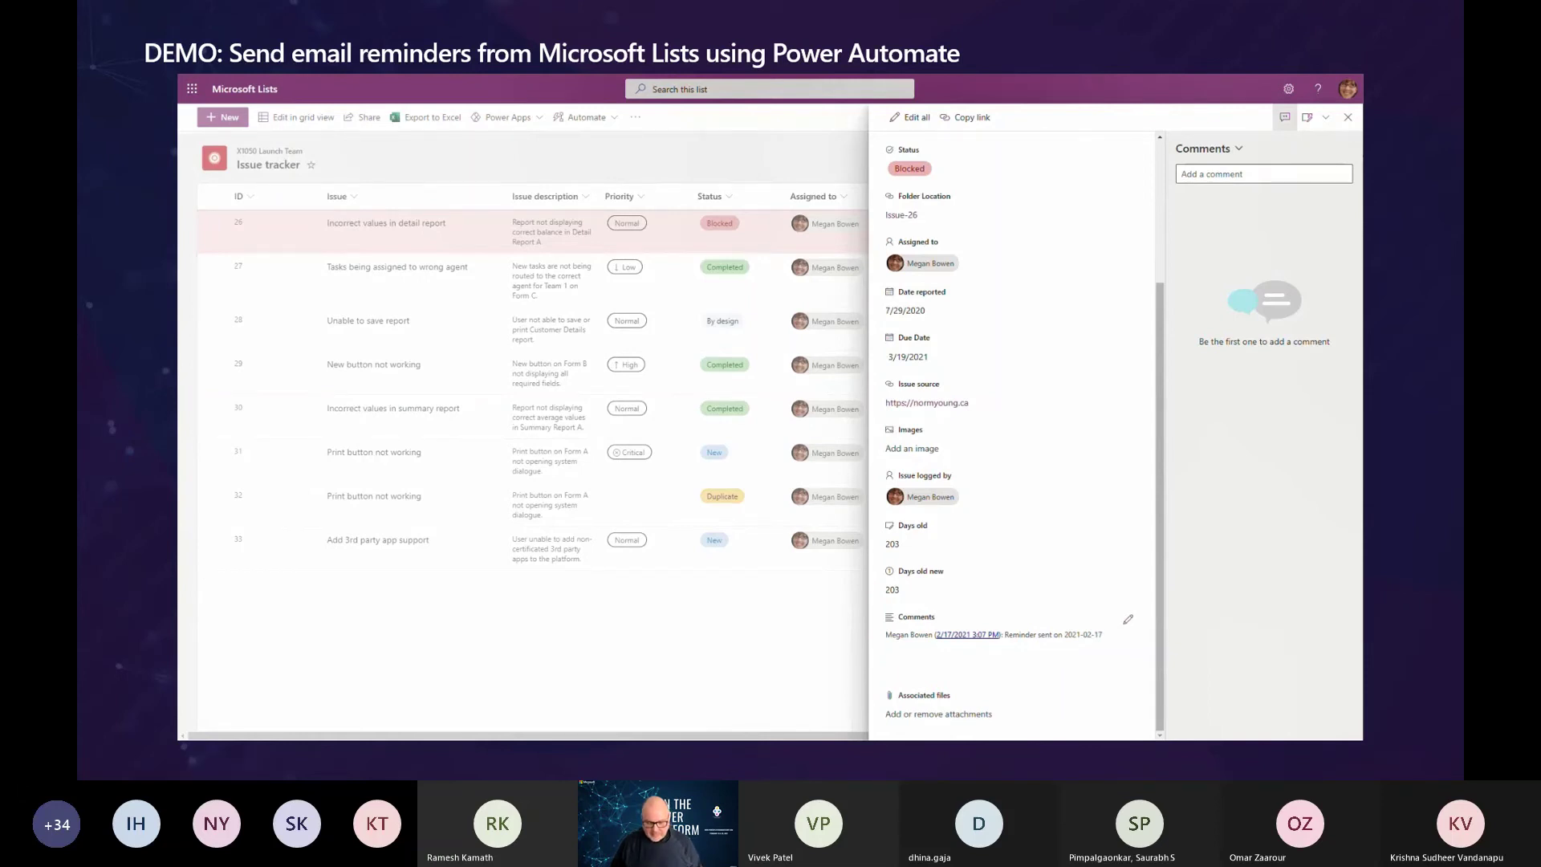
- Open the Issue tracker list from the Microsoft Lists home page and go to the existing flows in Power Automate
key("Right")
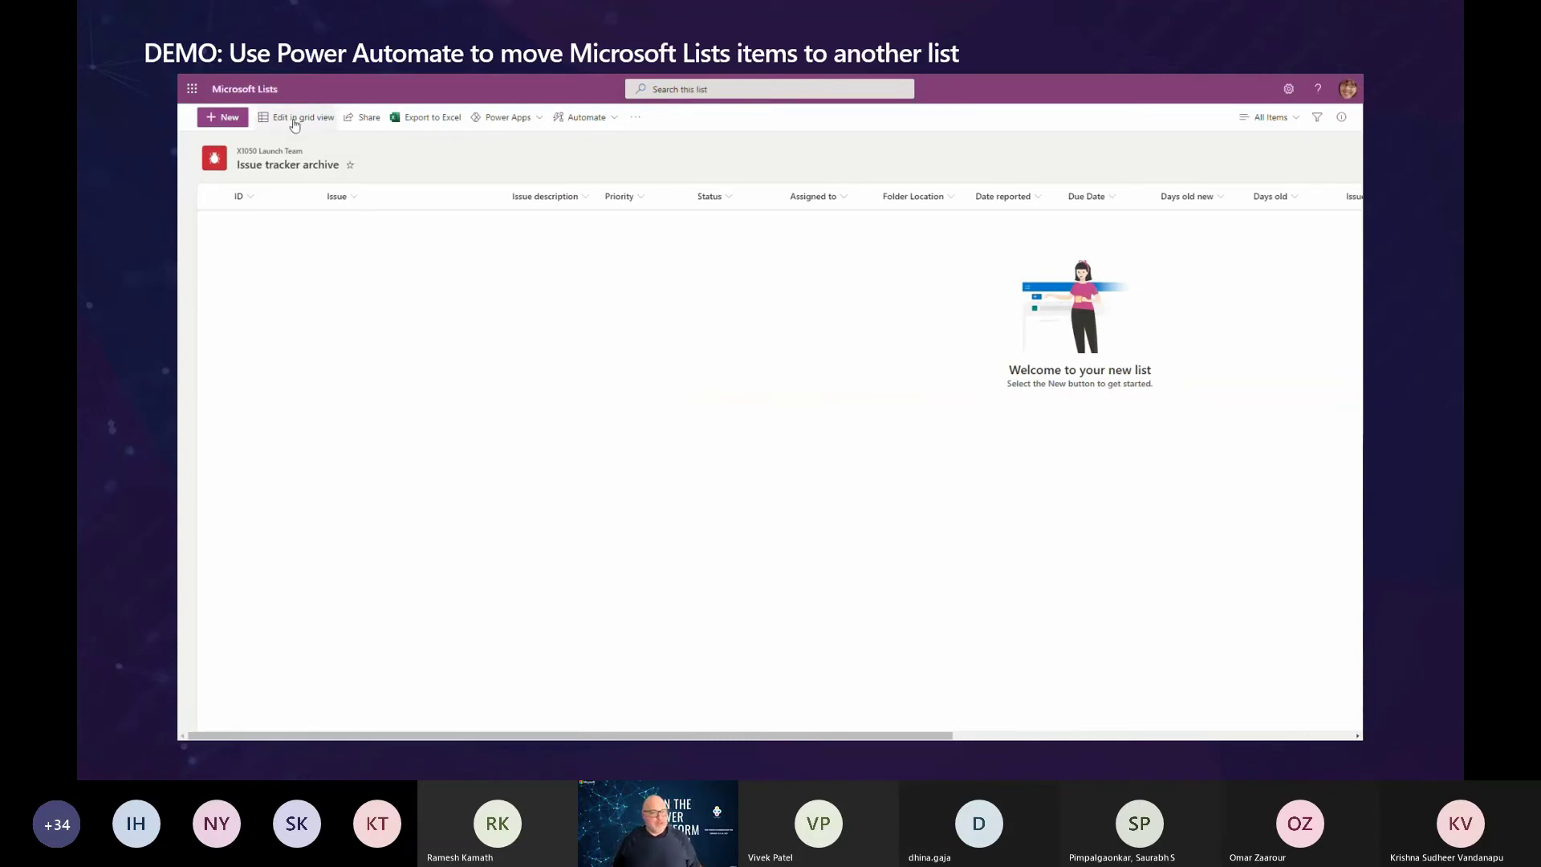
left_click(241, 90)
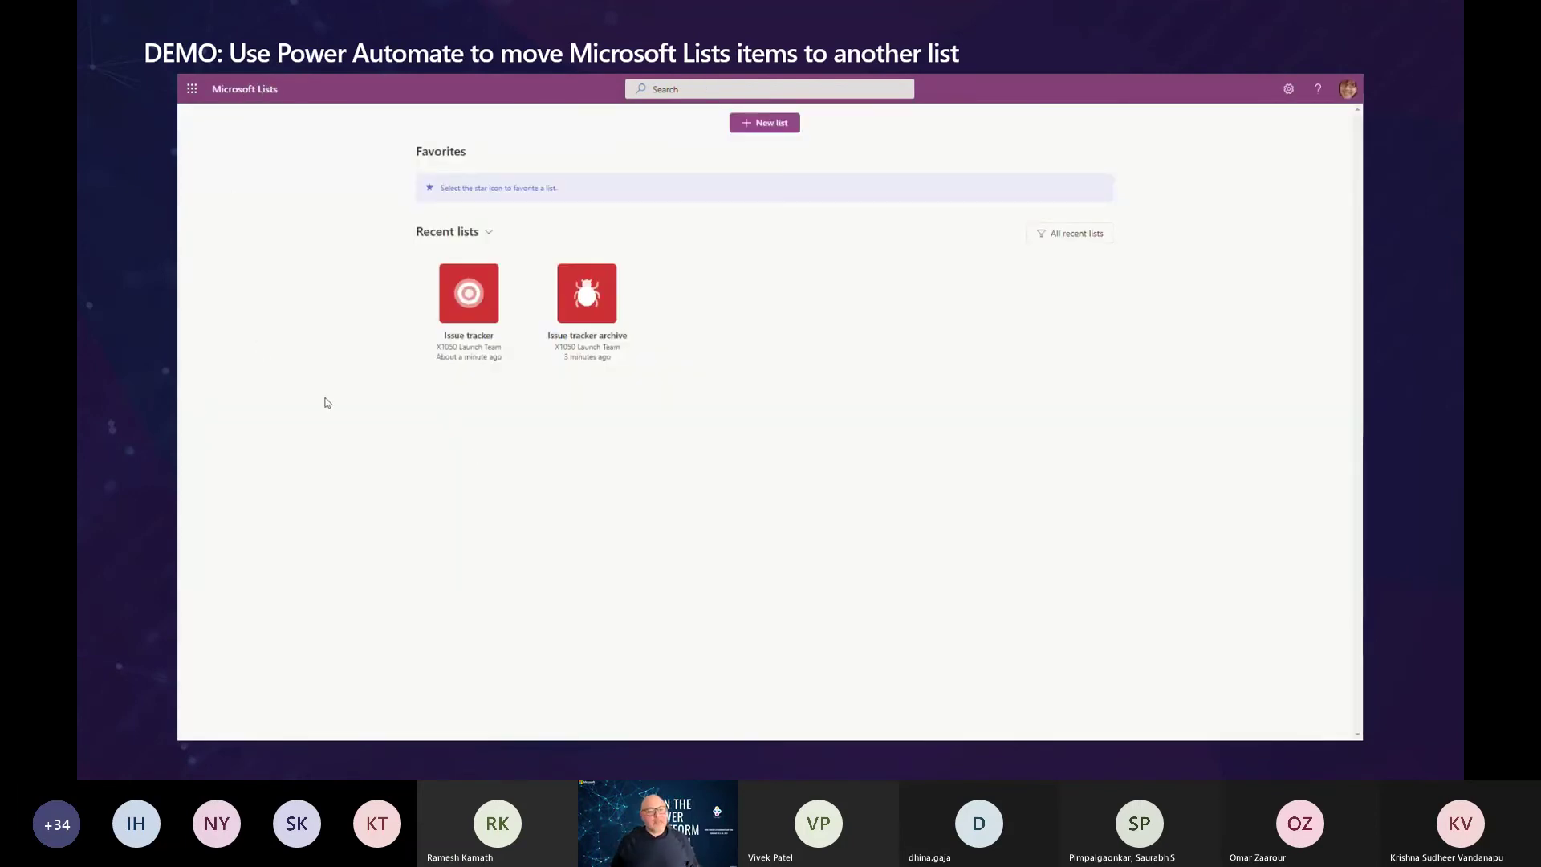
left_click(469, 297)
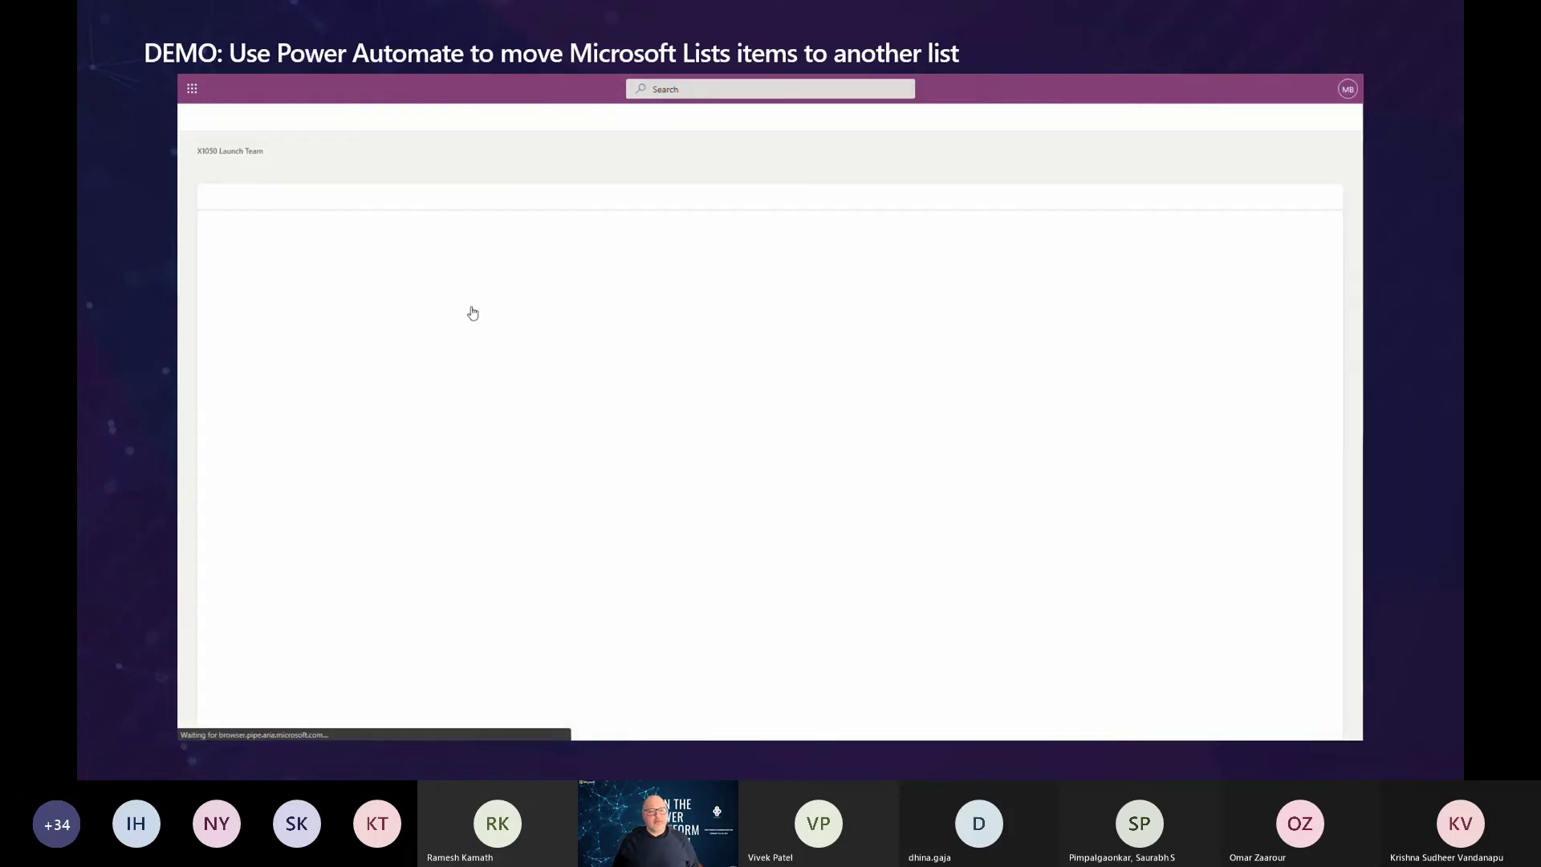
left_click(583, 117)
mouse_move(602, 164)
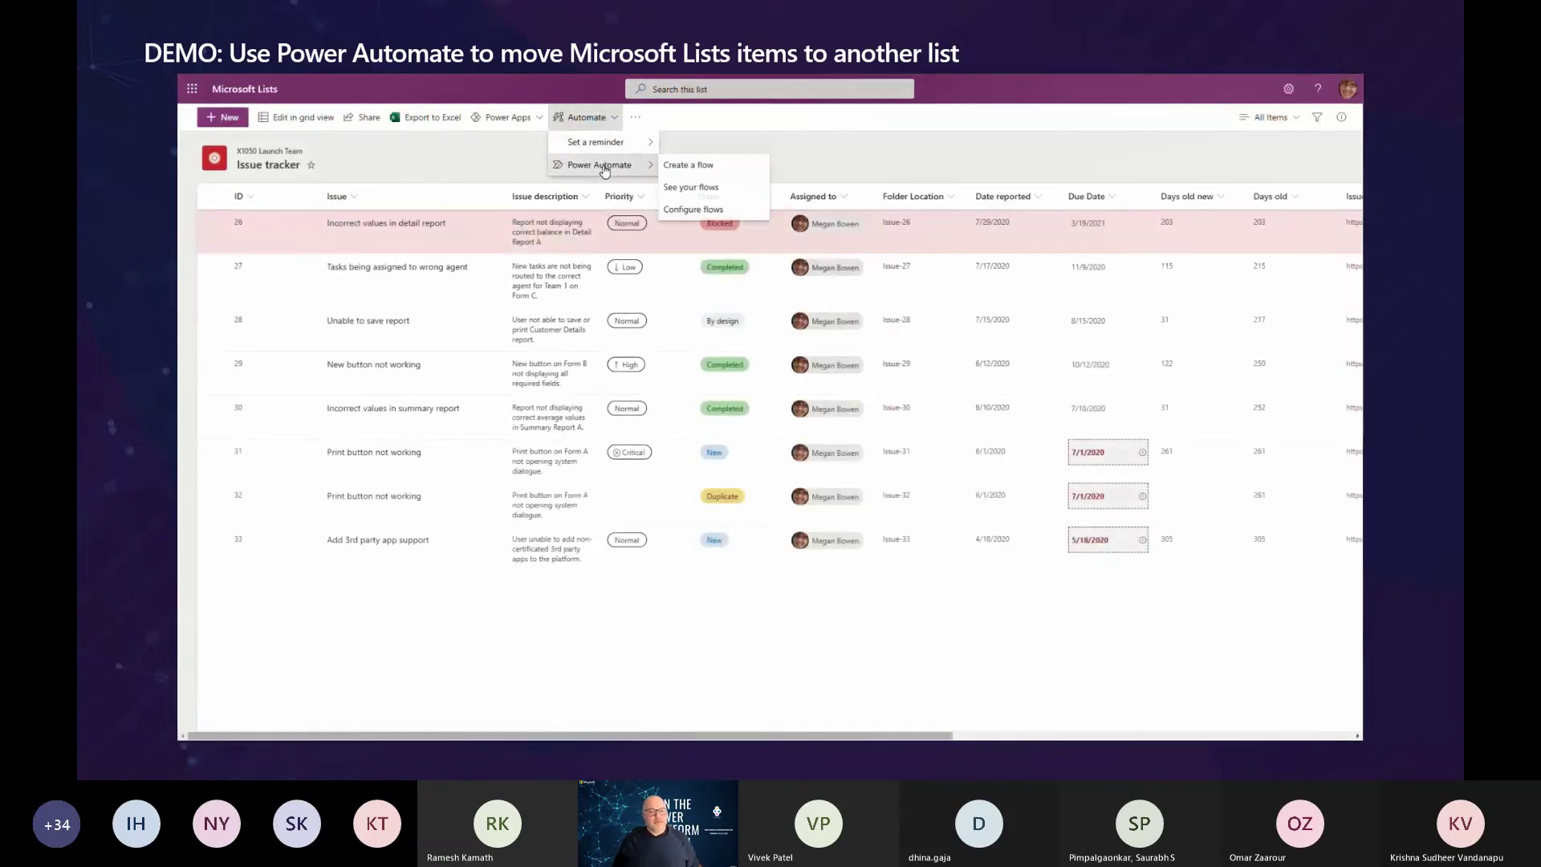
left_click(678, 188)
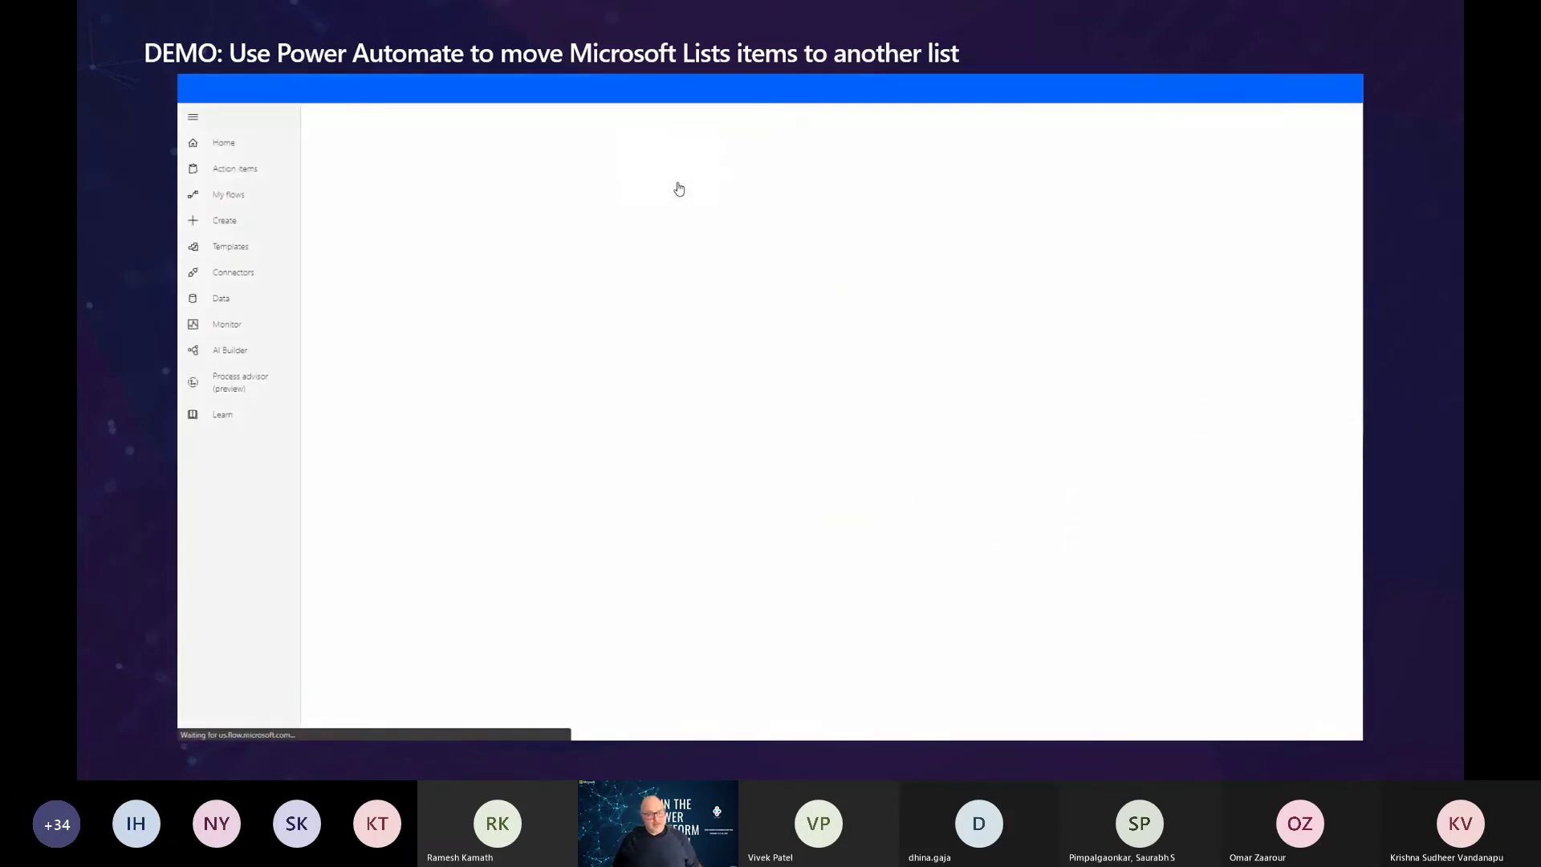
- Create an instant cloud flow named Issue Tracker - Archive with the SharePoint trigger For a selected item
left_click(375, 121)
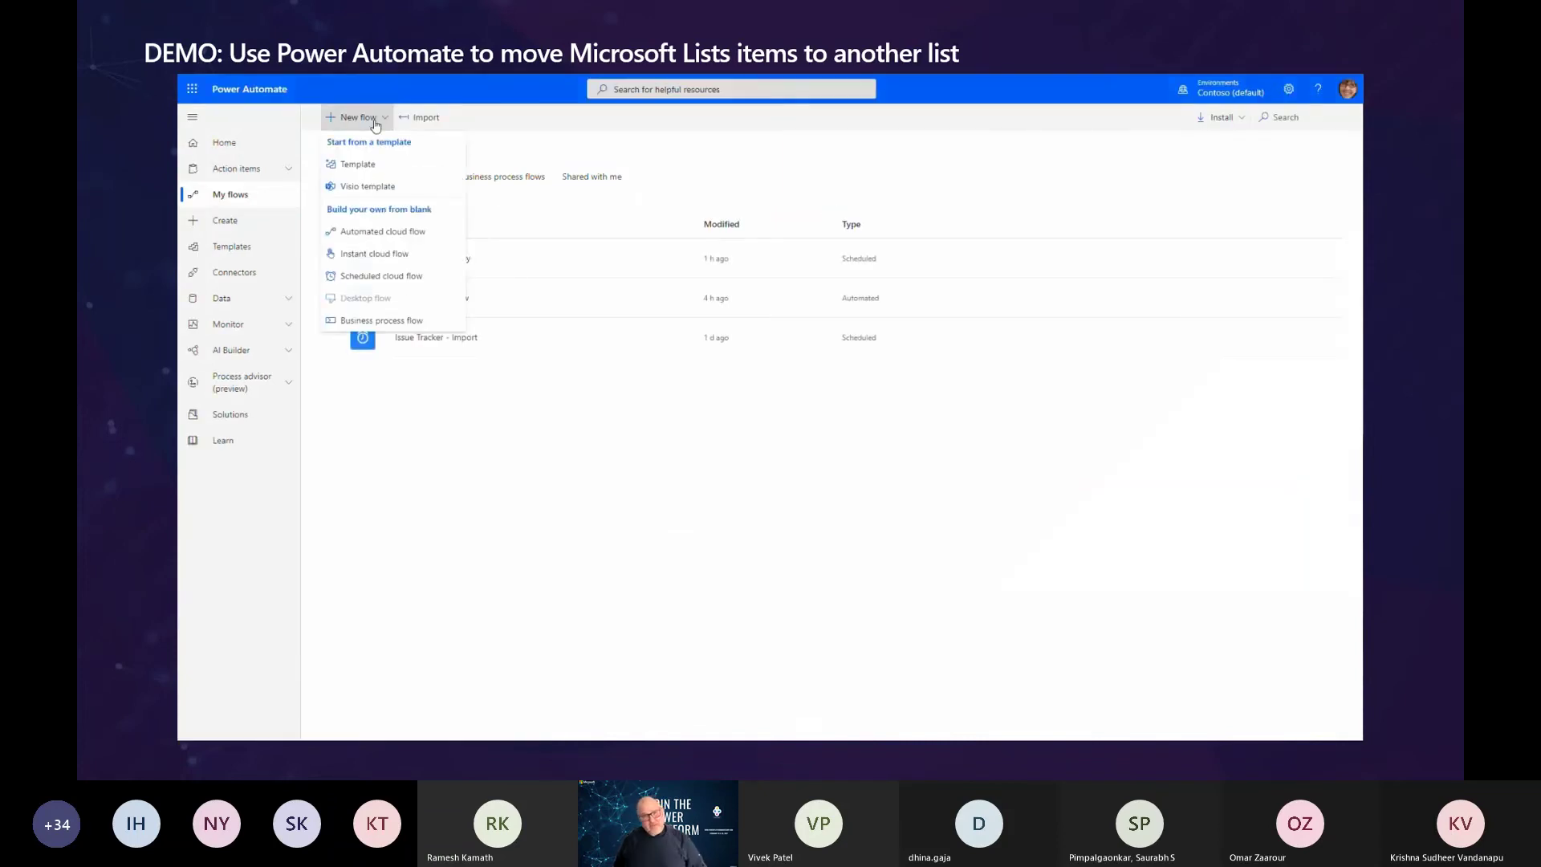
left_click(378, 253)
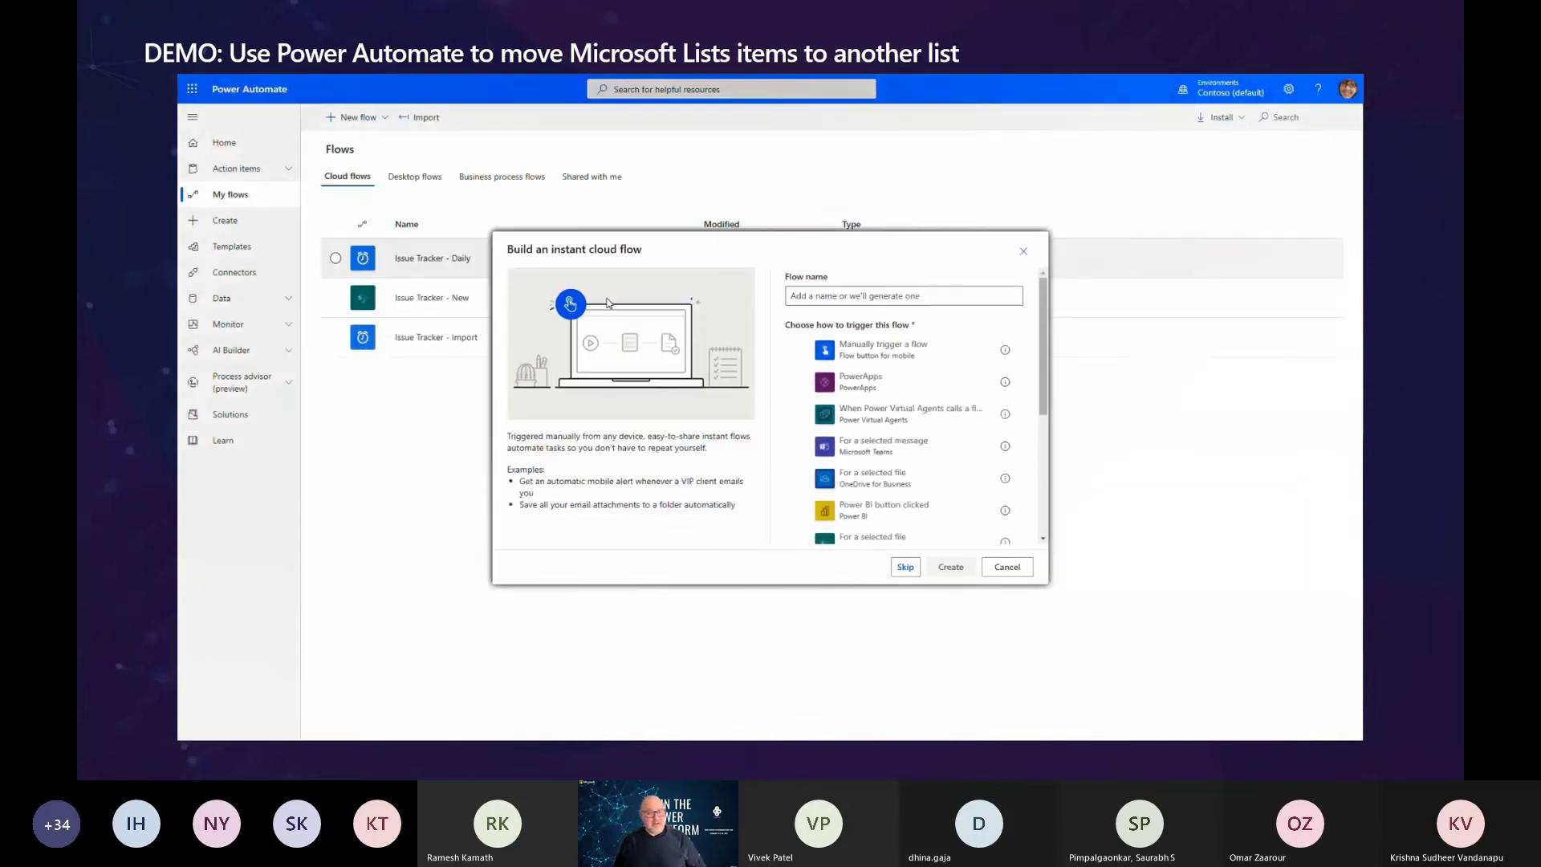
left_click(829, 295)
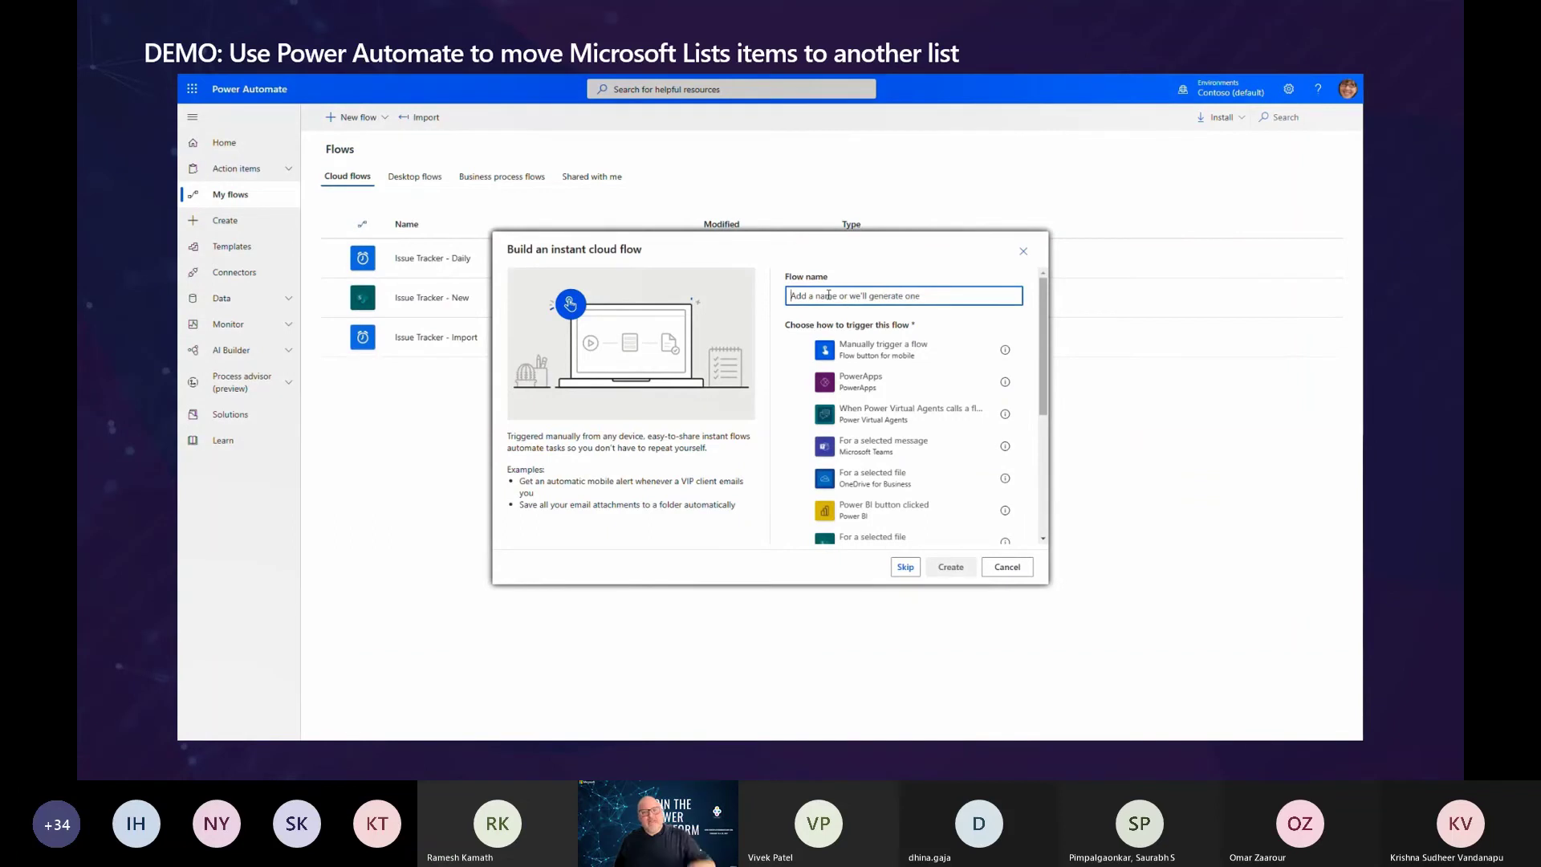
type("Issue Trac")
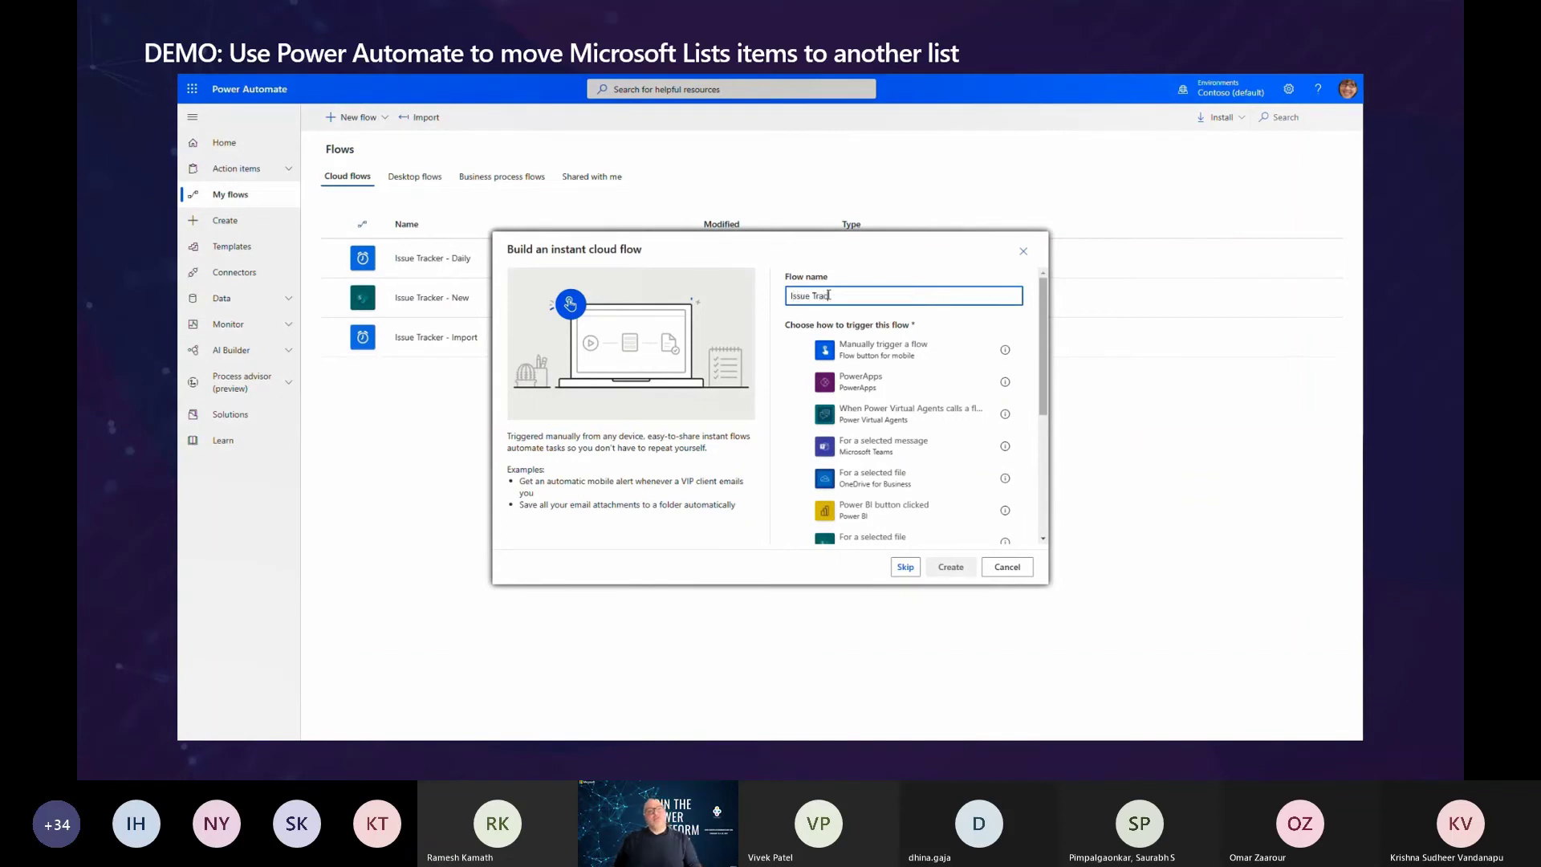
type("ker - Archive")
scroll(886, 410, "down", 2)
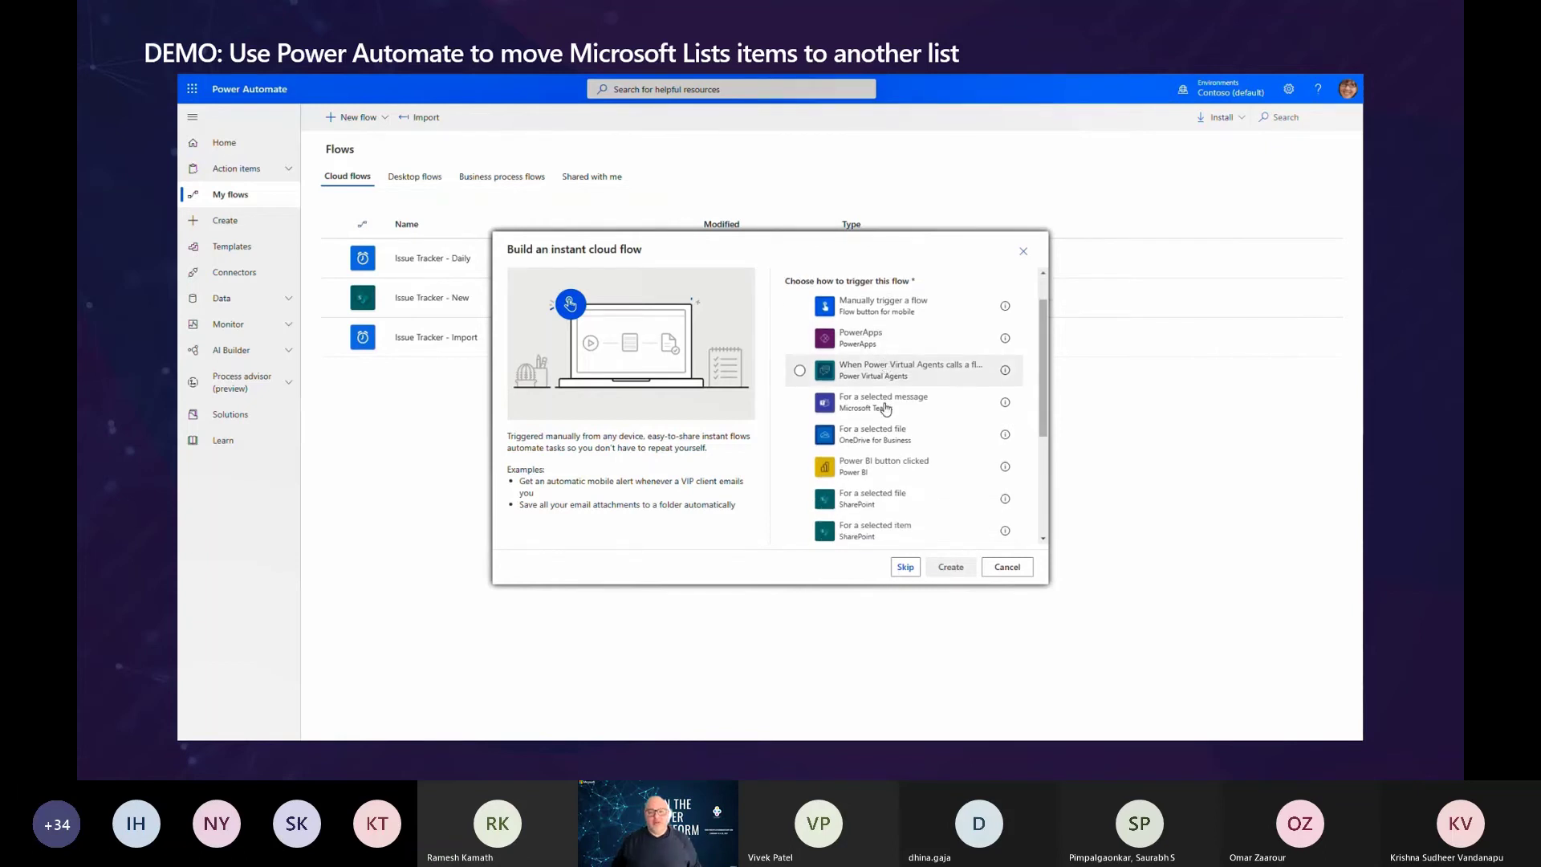
scroll(887, 409, "down", 2)
left_click(885, 451)
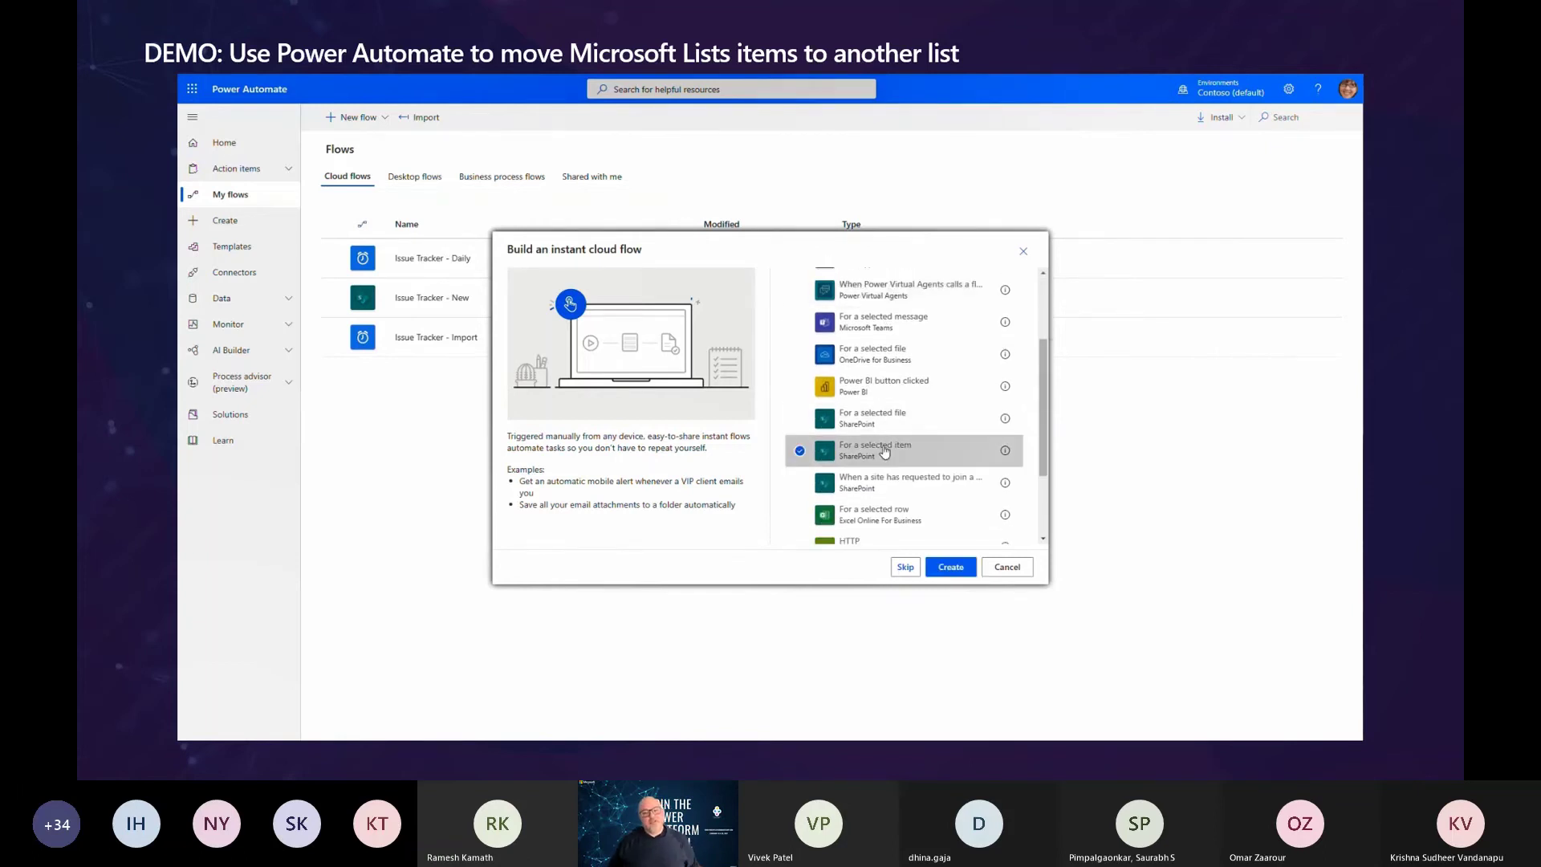
left_click(941, 568)
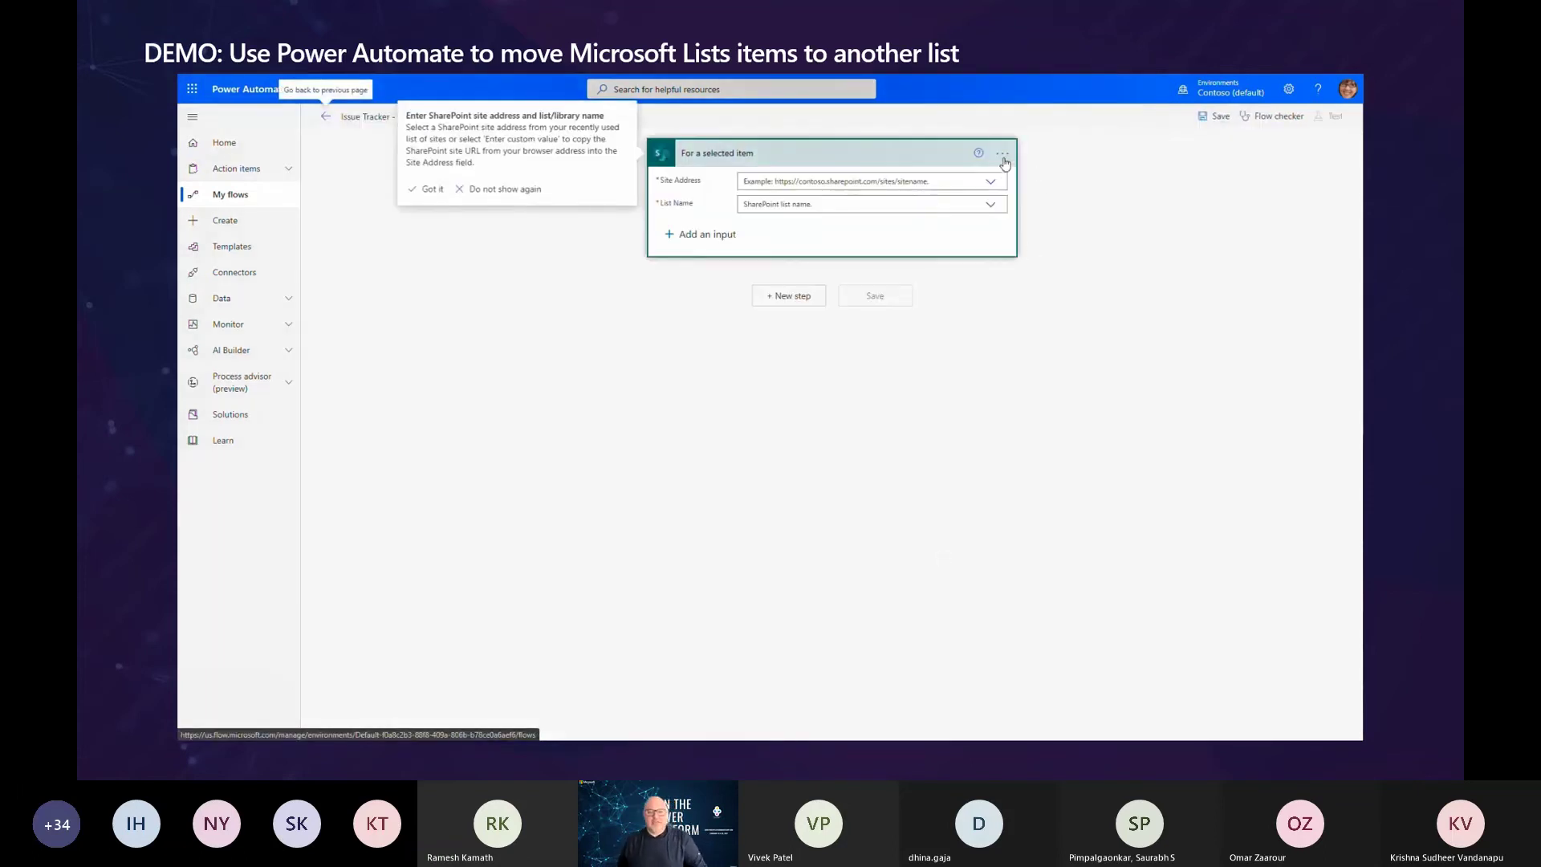
- Rename the trigger to For a selected item - Issue Tracker and point it at the Issue tracker list on the X1050 Launch Team site
left_click(1003, 152)
left_click(1044, 159)
left_click(789, 154)
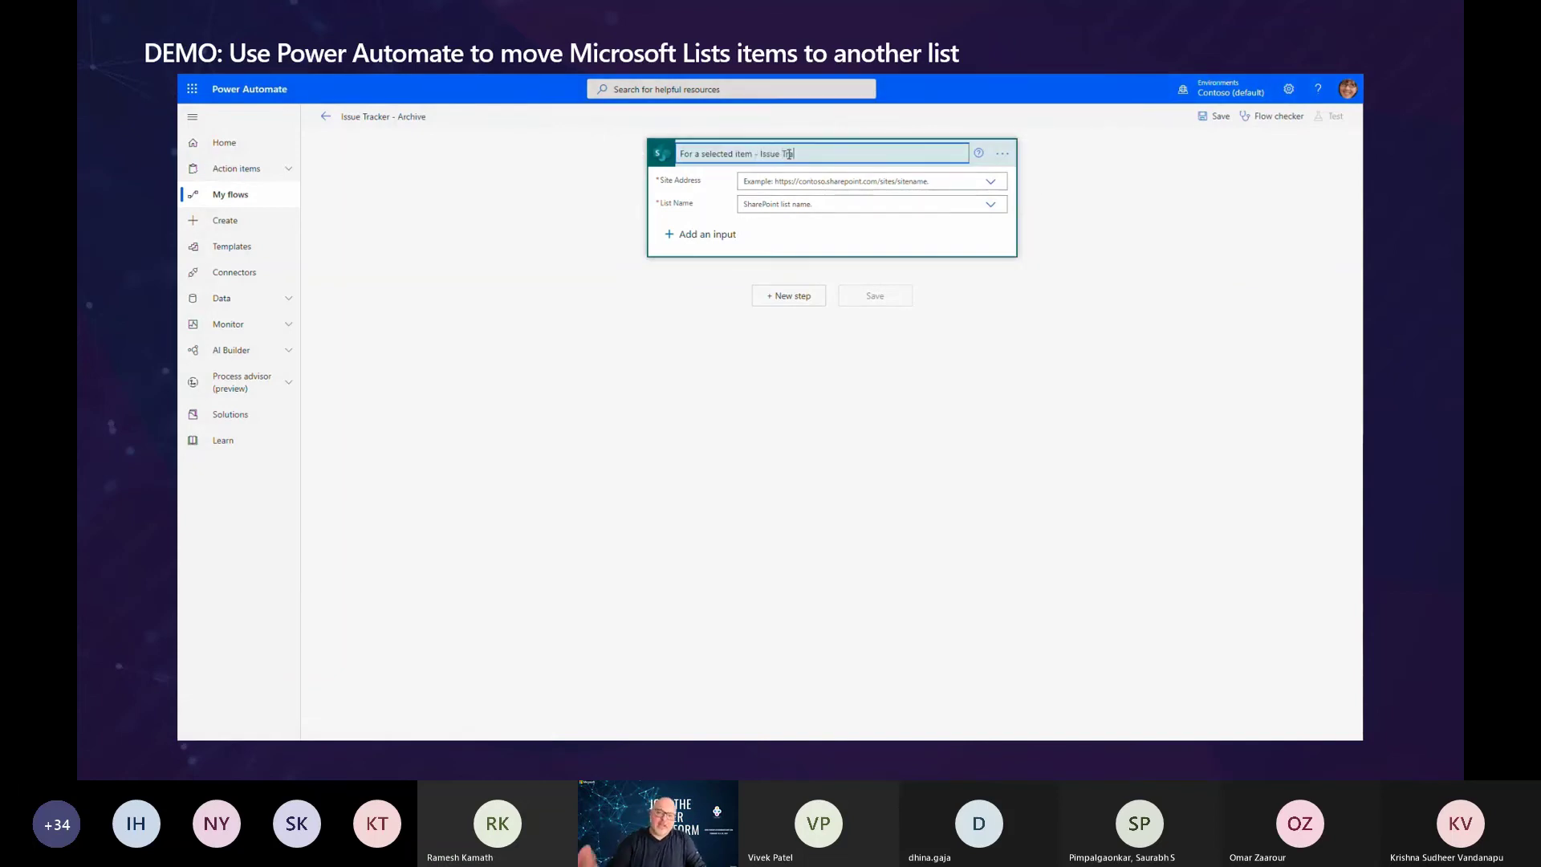
key("Return")
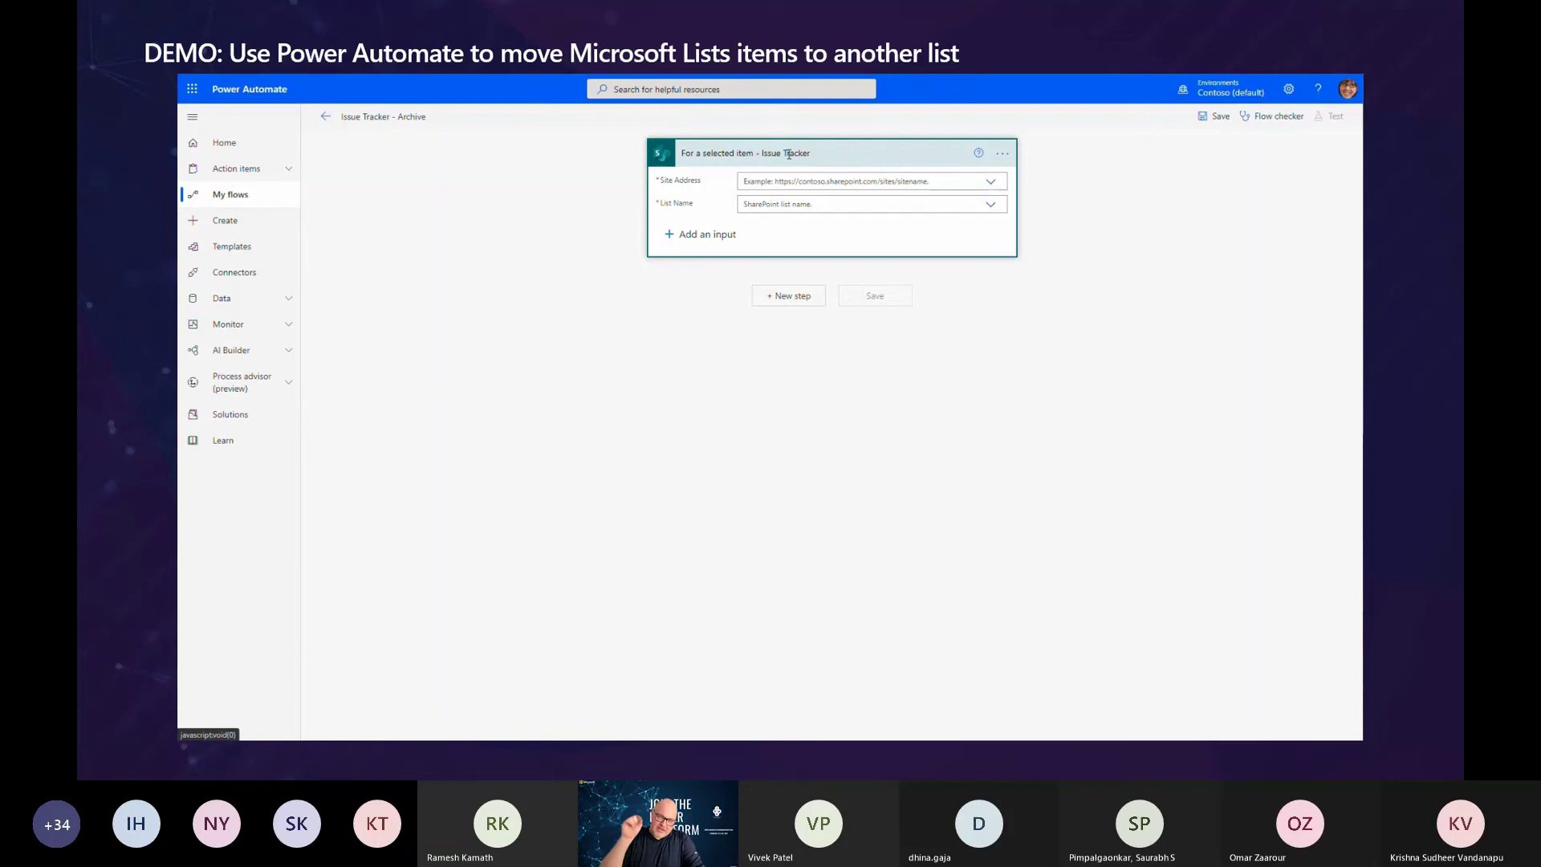
left_click(991, 183)
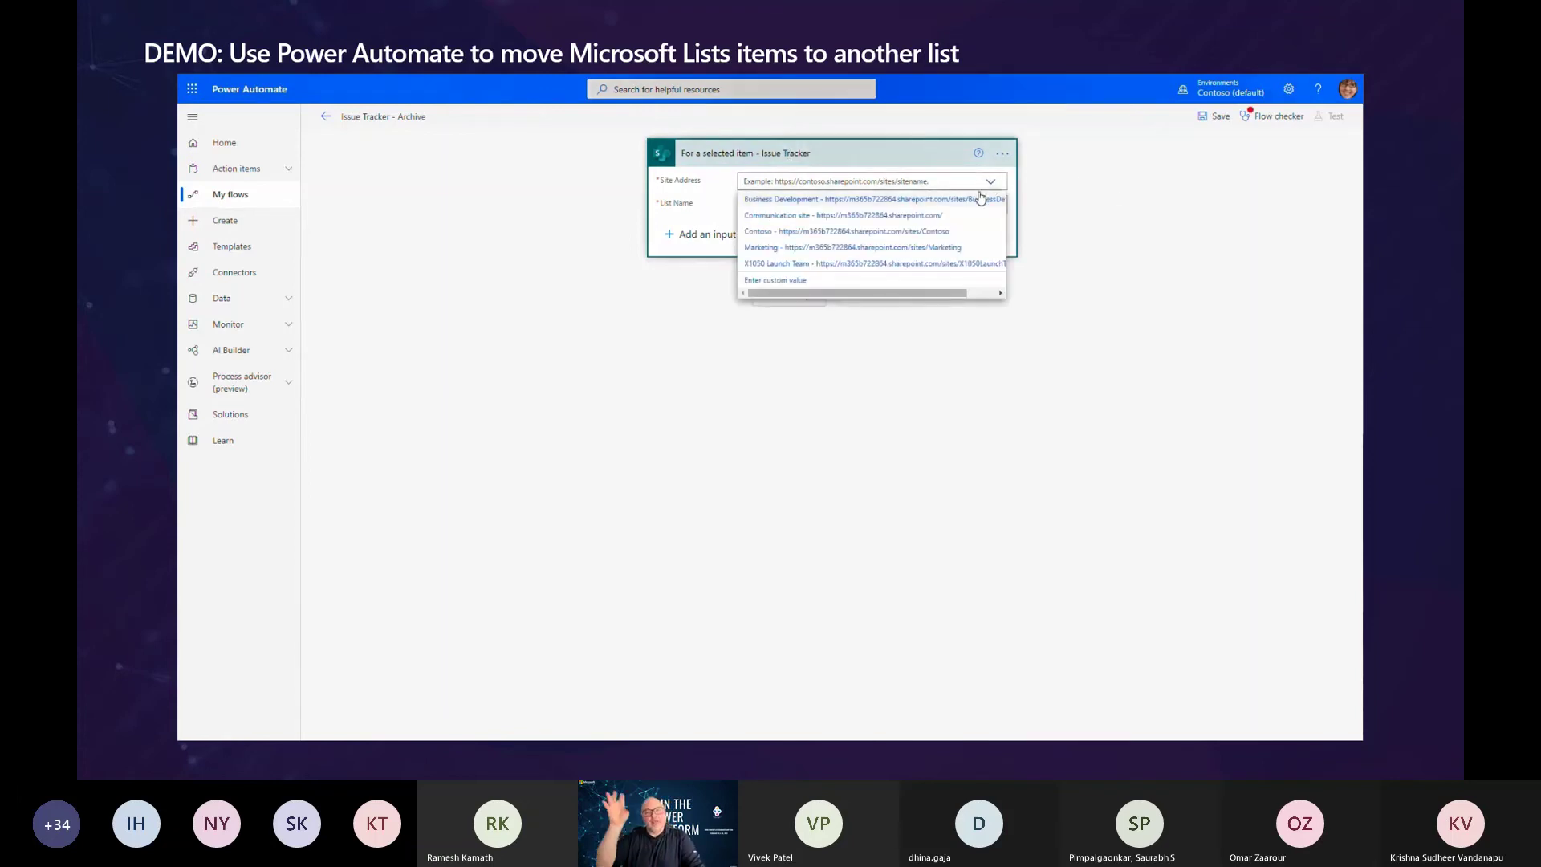
left_click(920, 264)
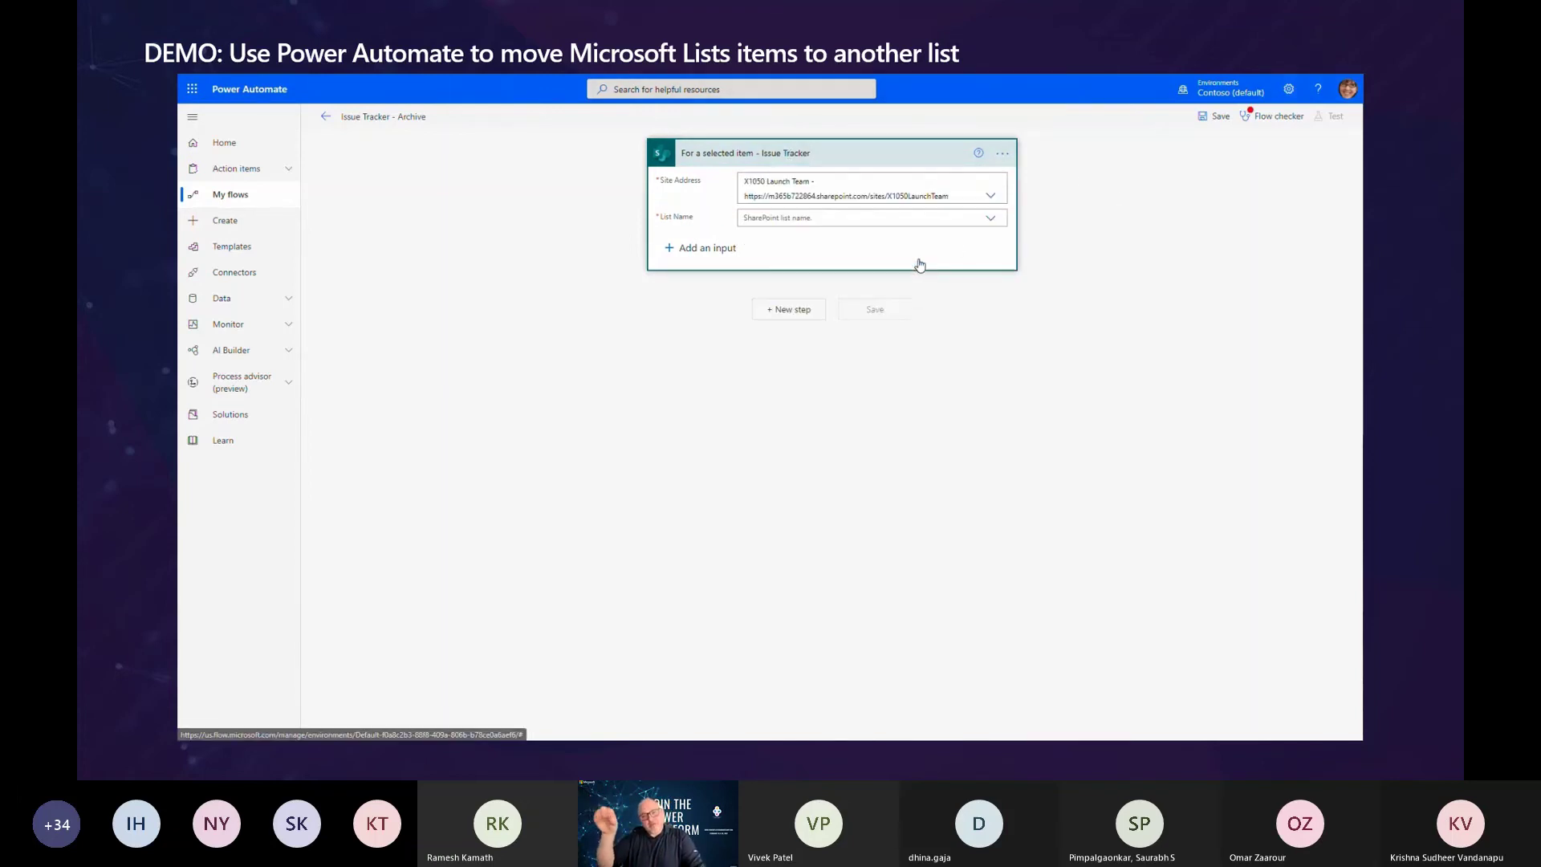
left_click(996, 223)
left_click(776, 240)
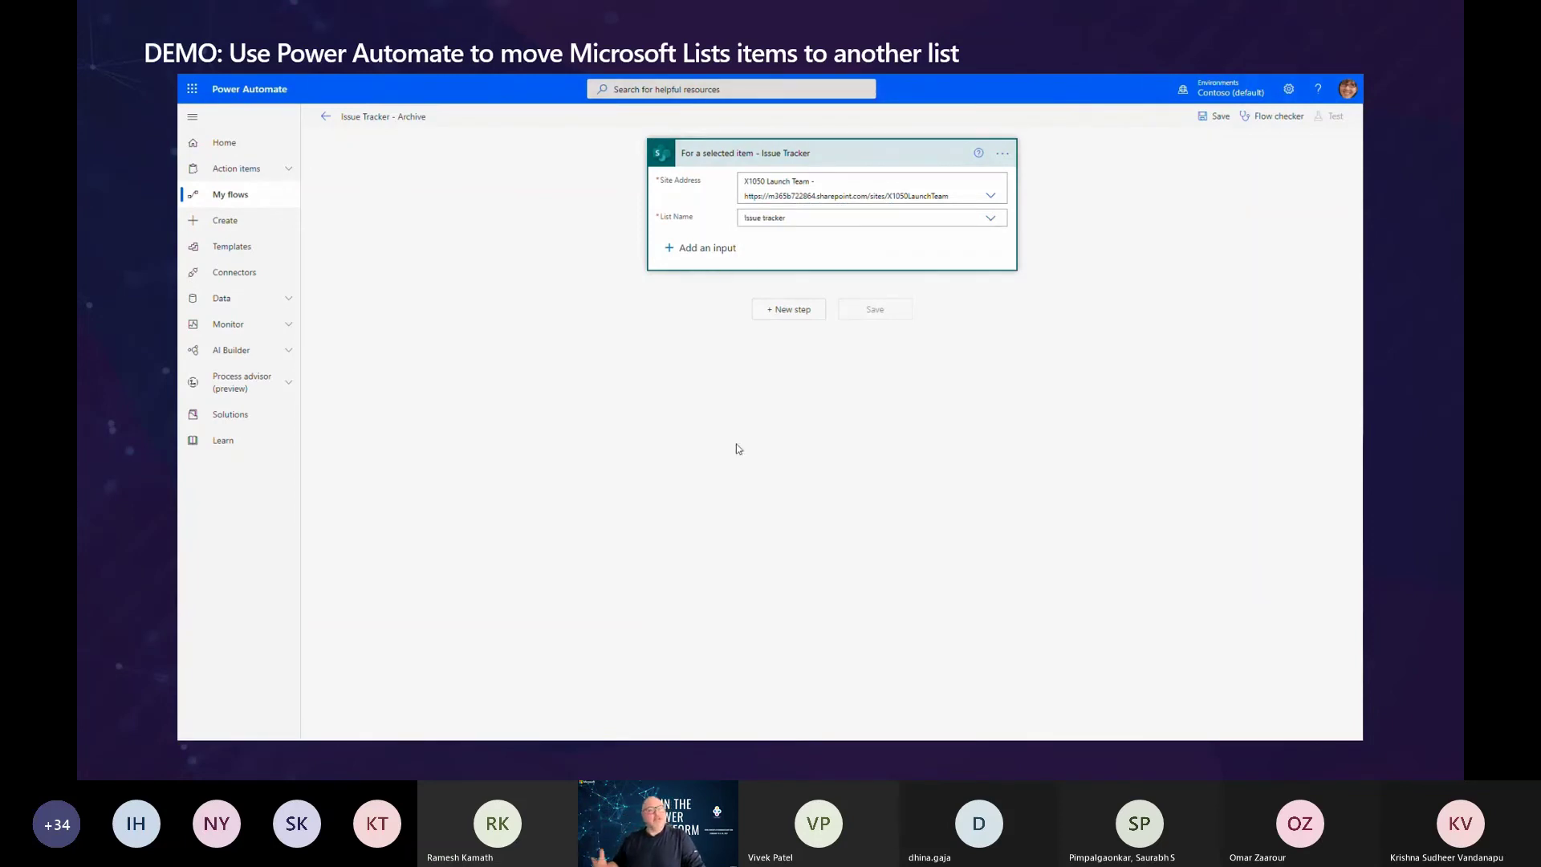
- Add a SharePoint Get item action after the trigger and rename it Get item - Issue Tracker (Source)
left_click(796, 310)
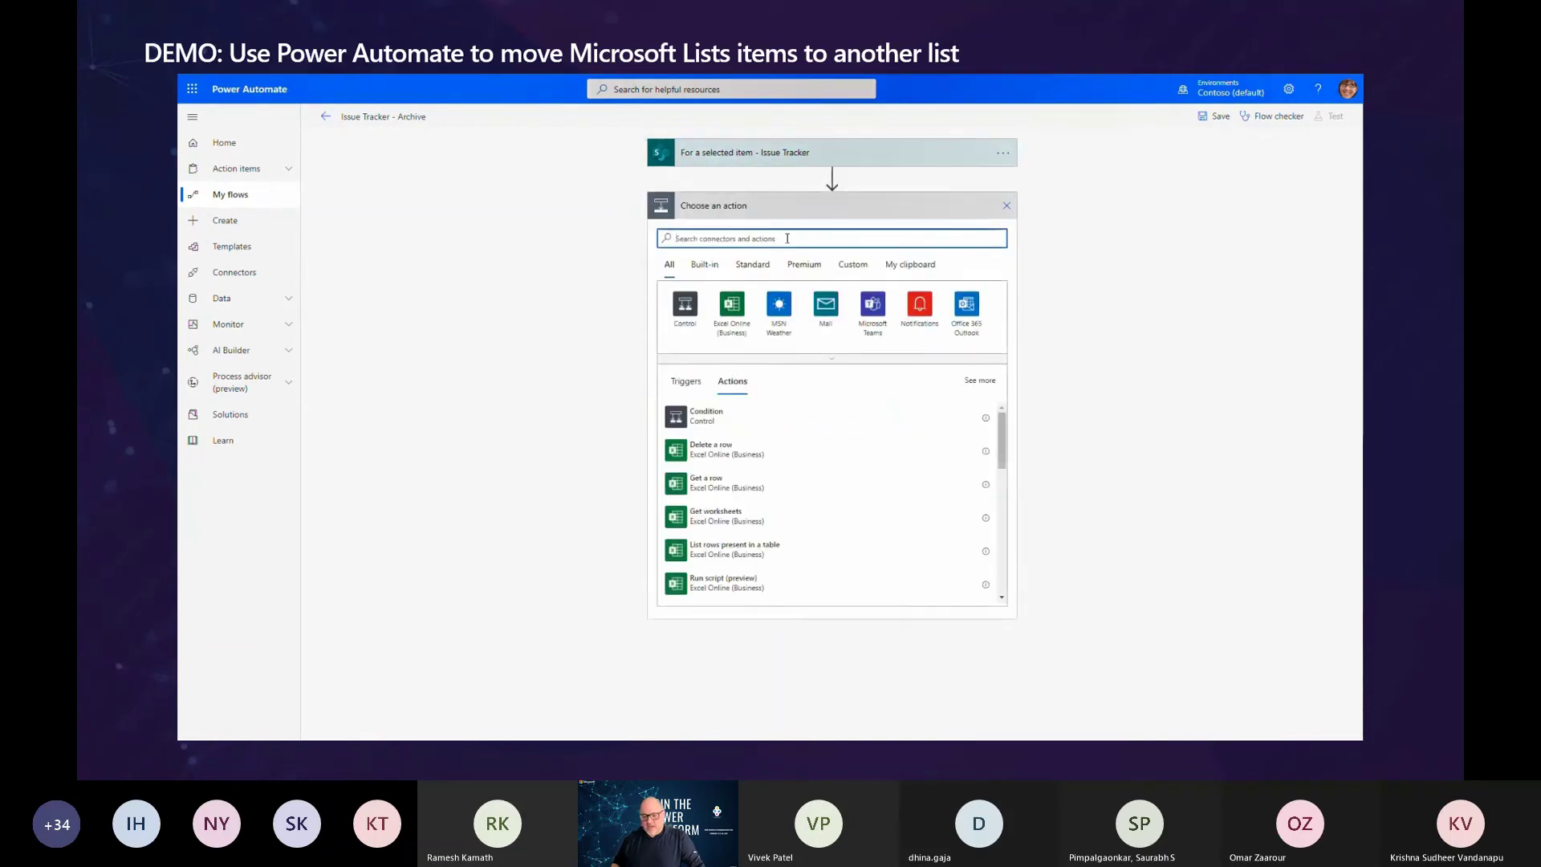
type("sharepoin")
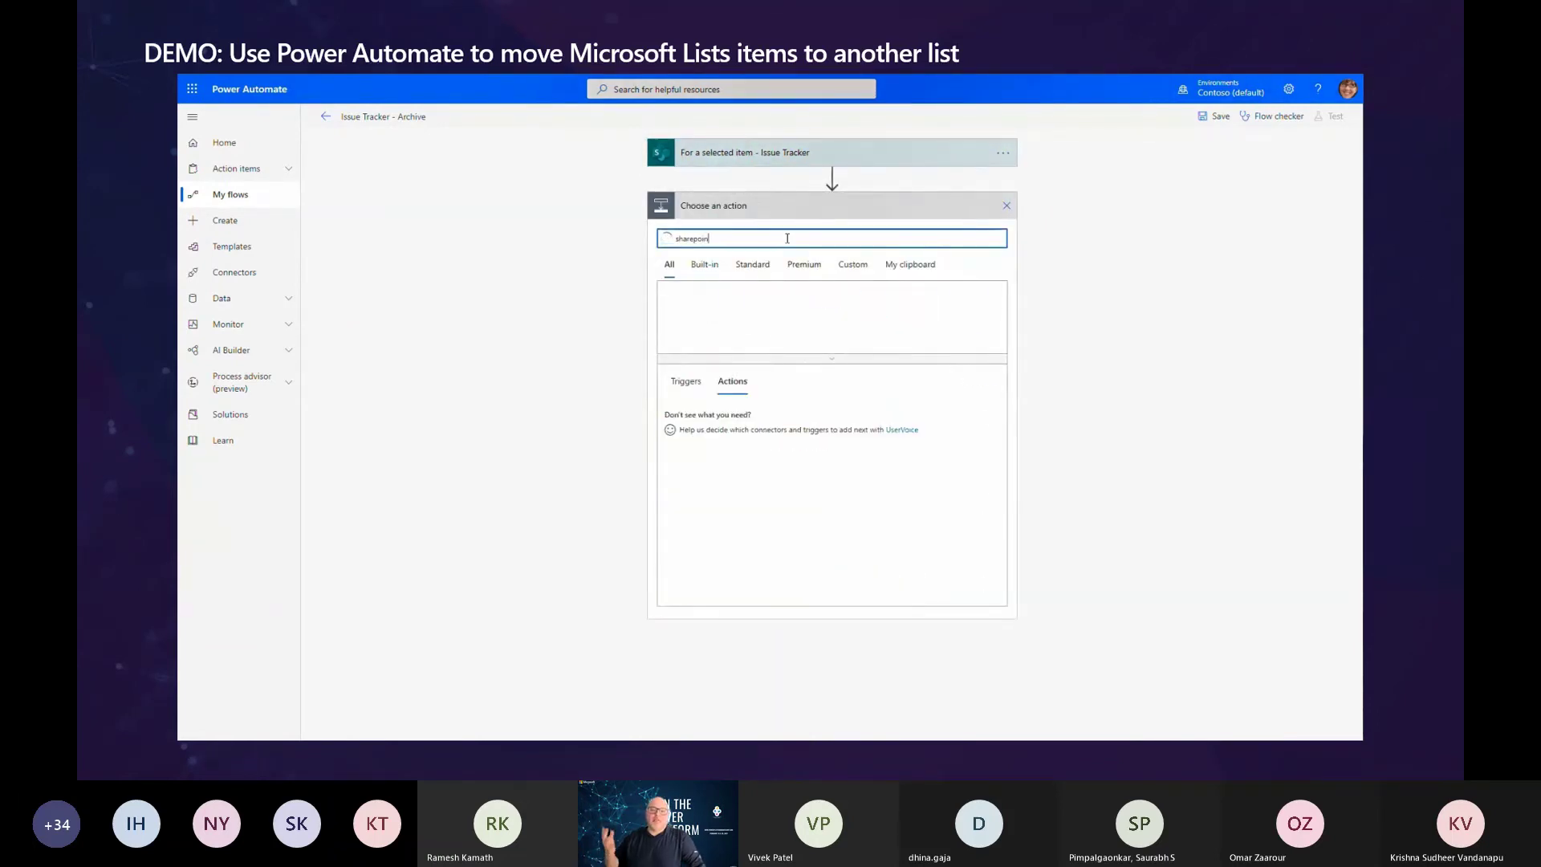
type("t get ite")
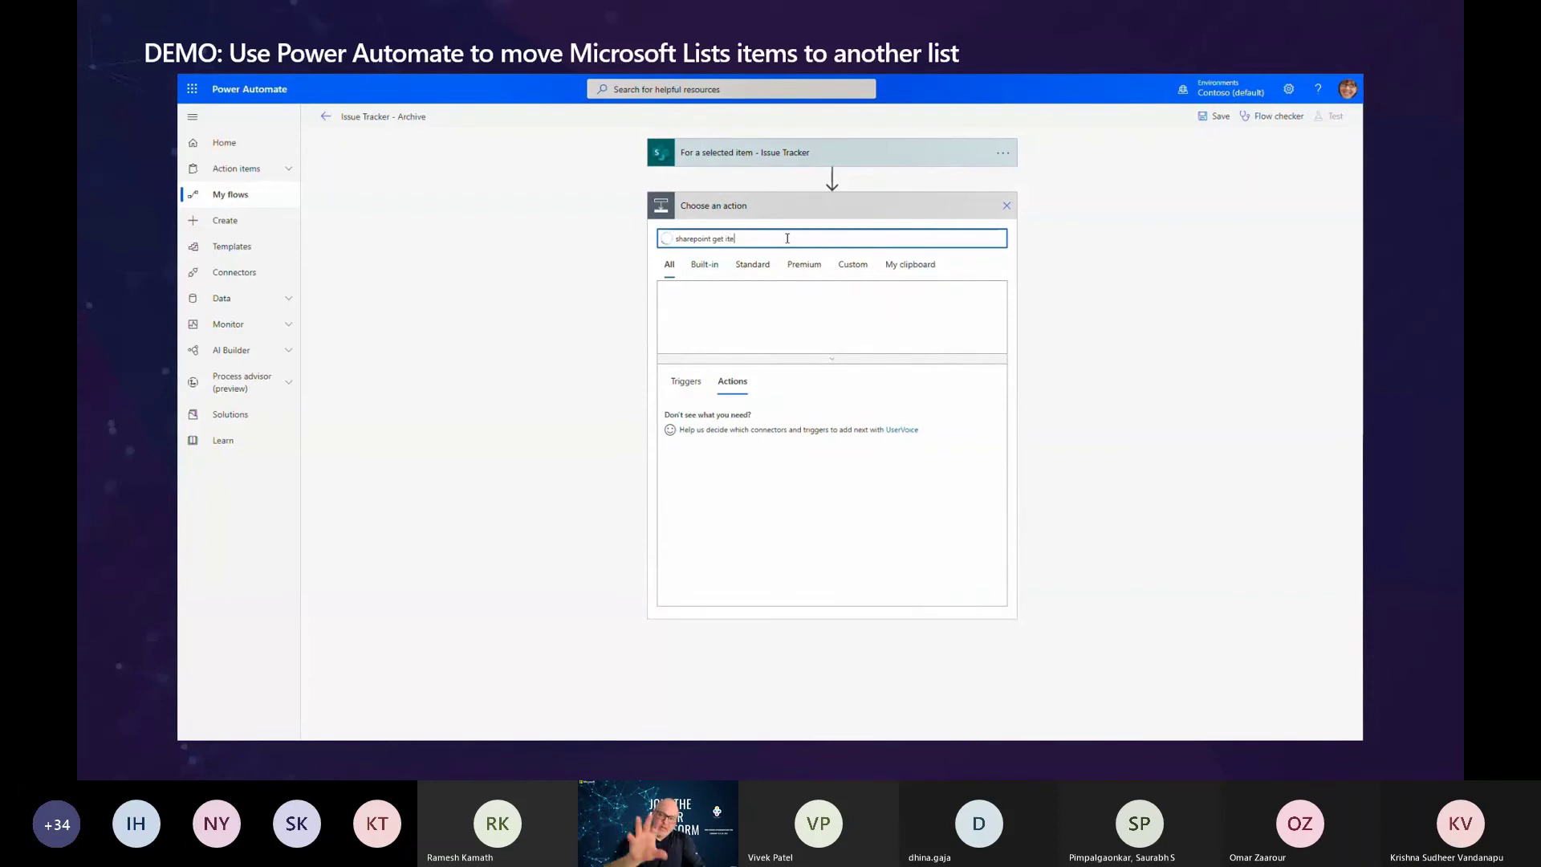
type("m")
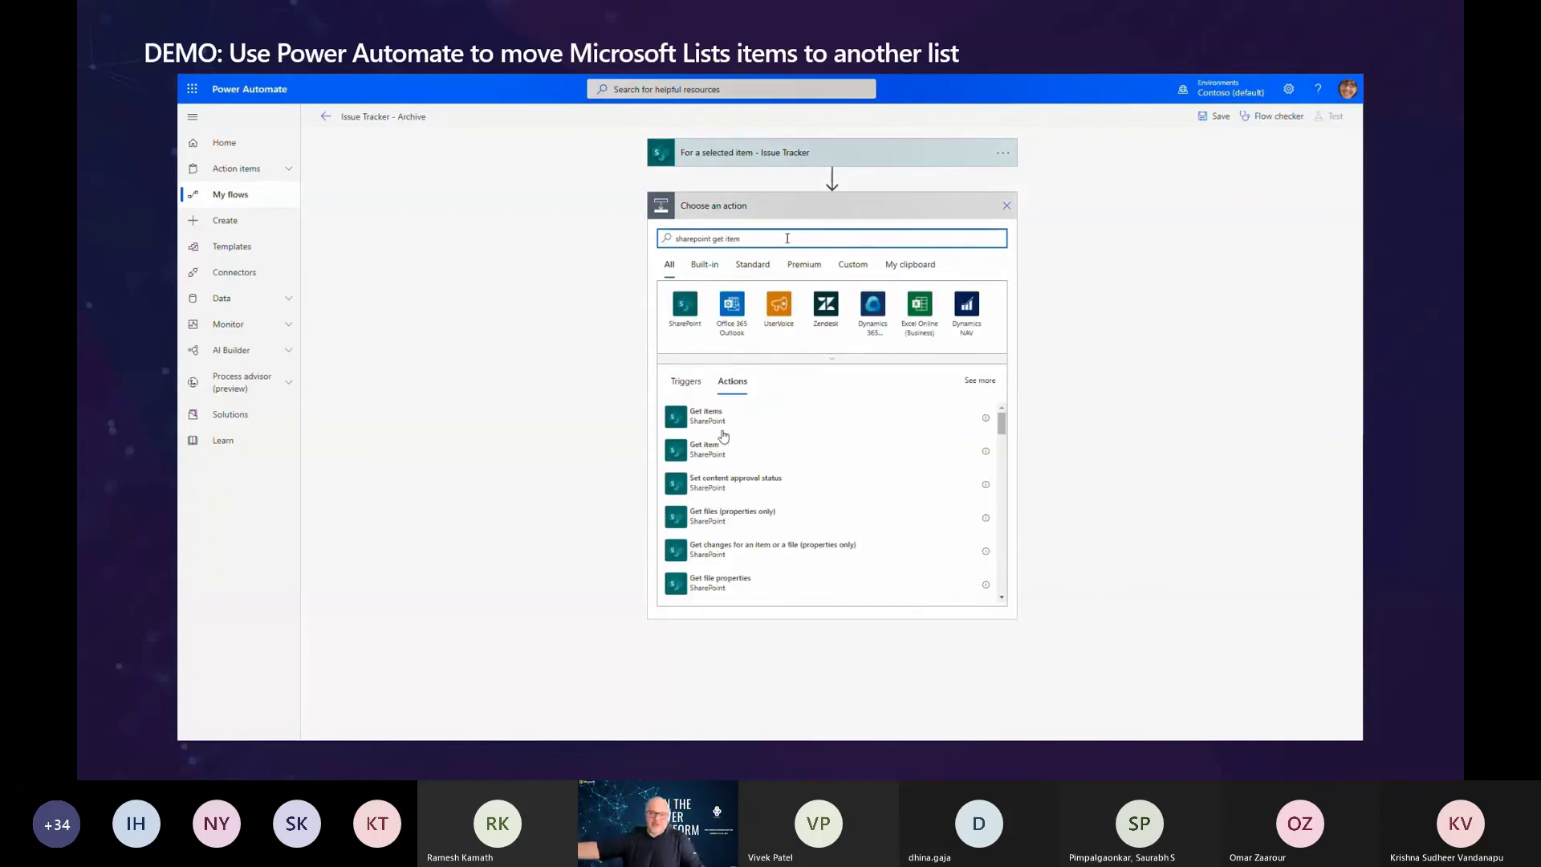
left_click(724, 440)
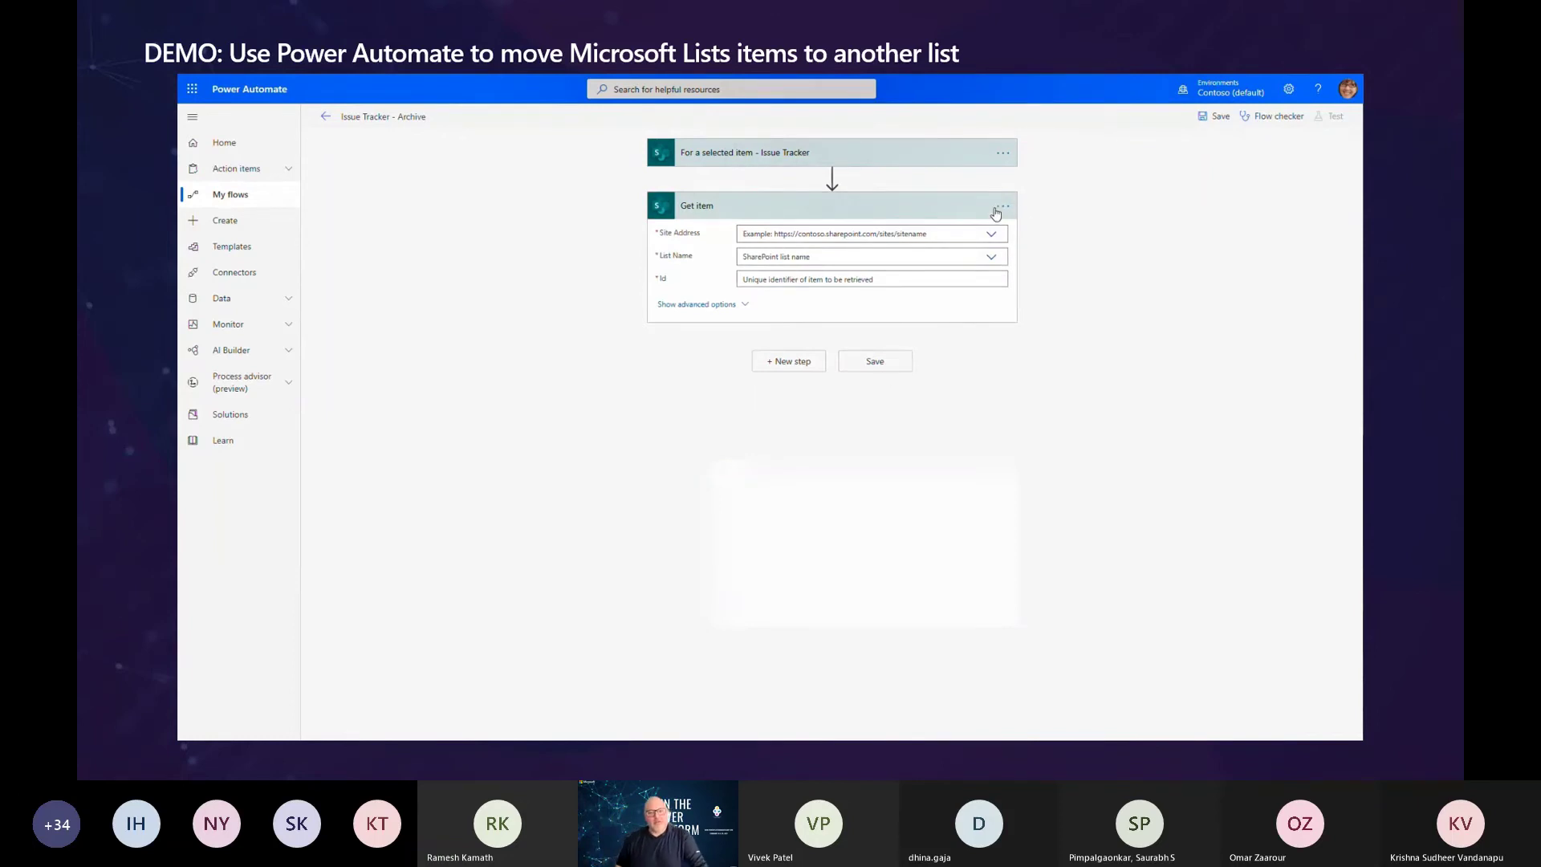
left_click(1002, 211)
left_click(1051, 248)
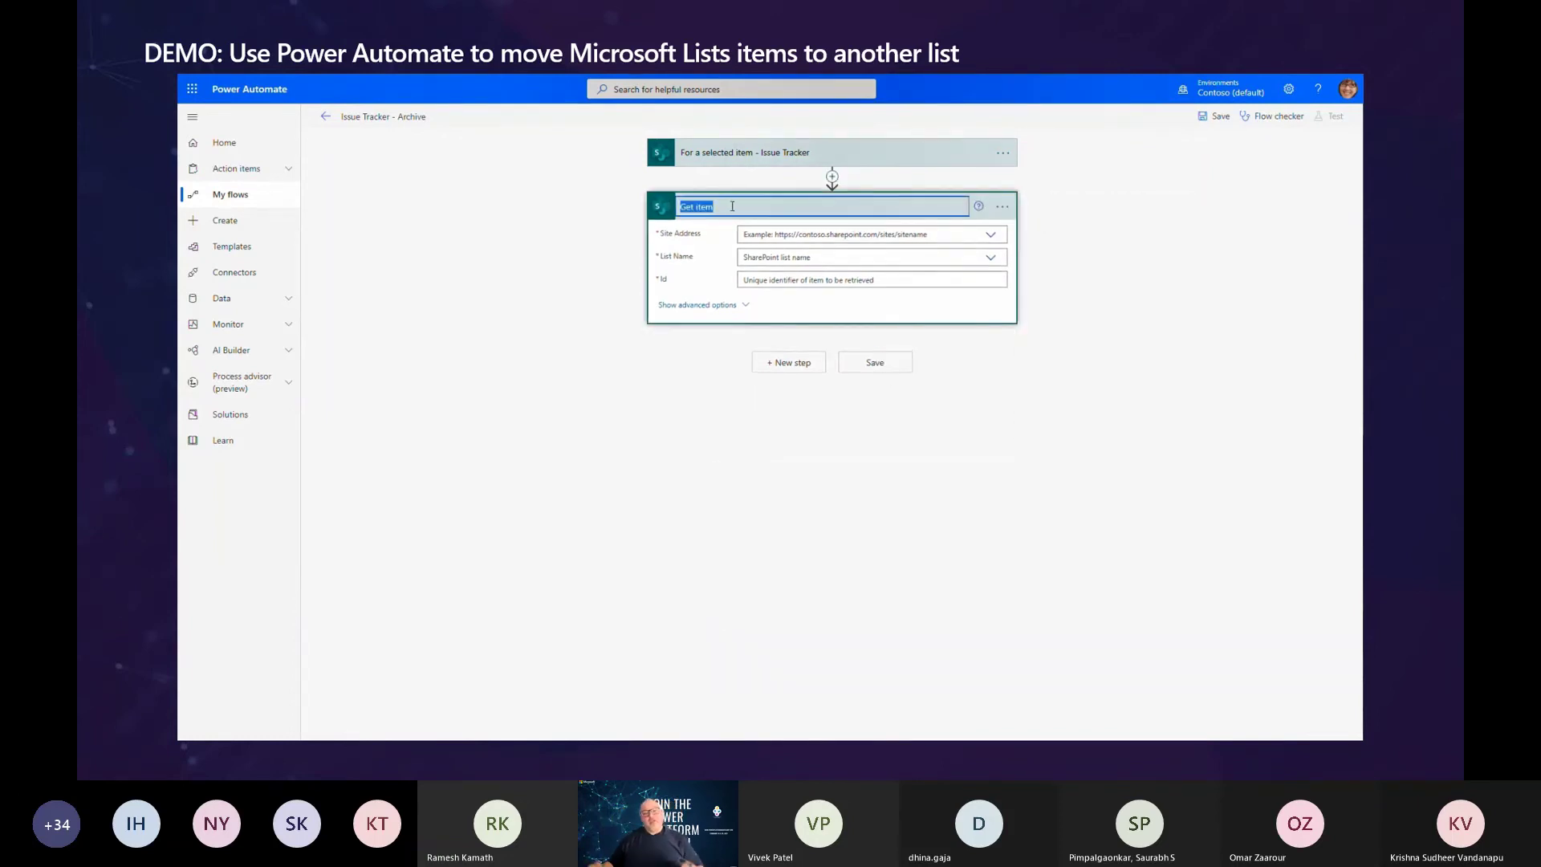
left_click(732, 206)
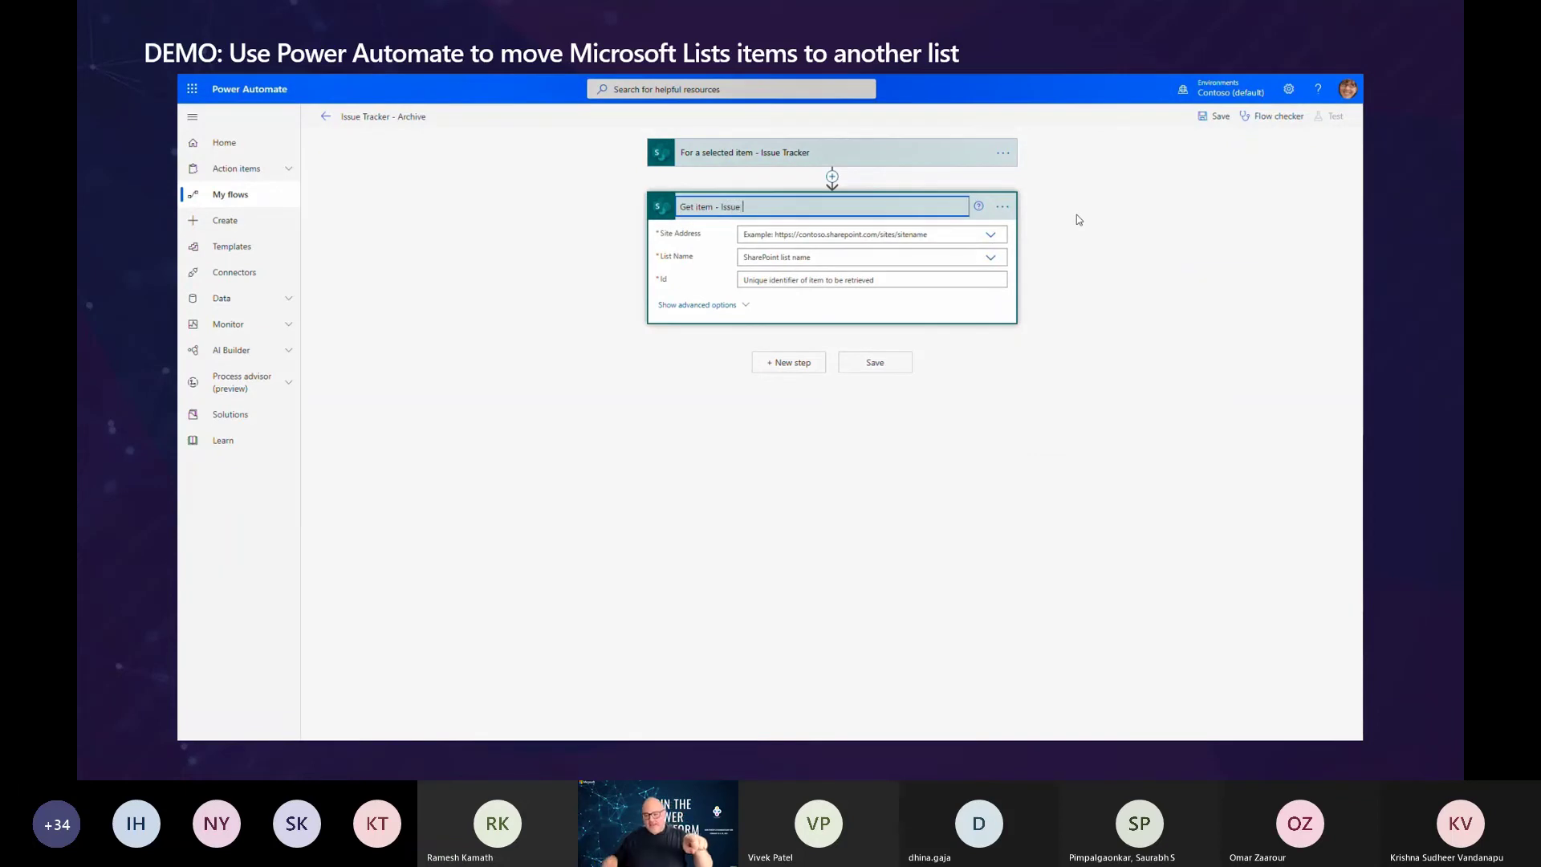
type("- Issue ")
type("Tracker (Source)")
key("Return")
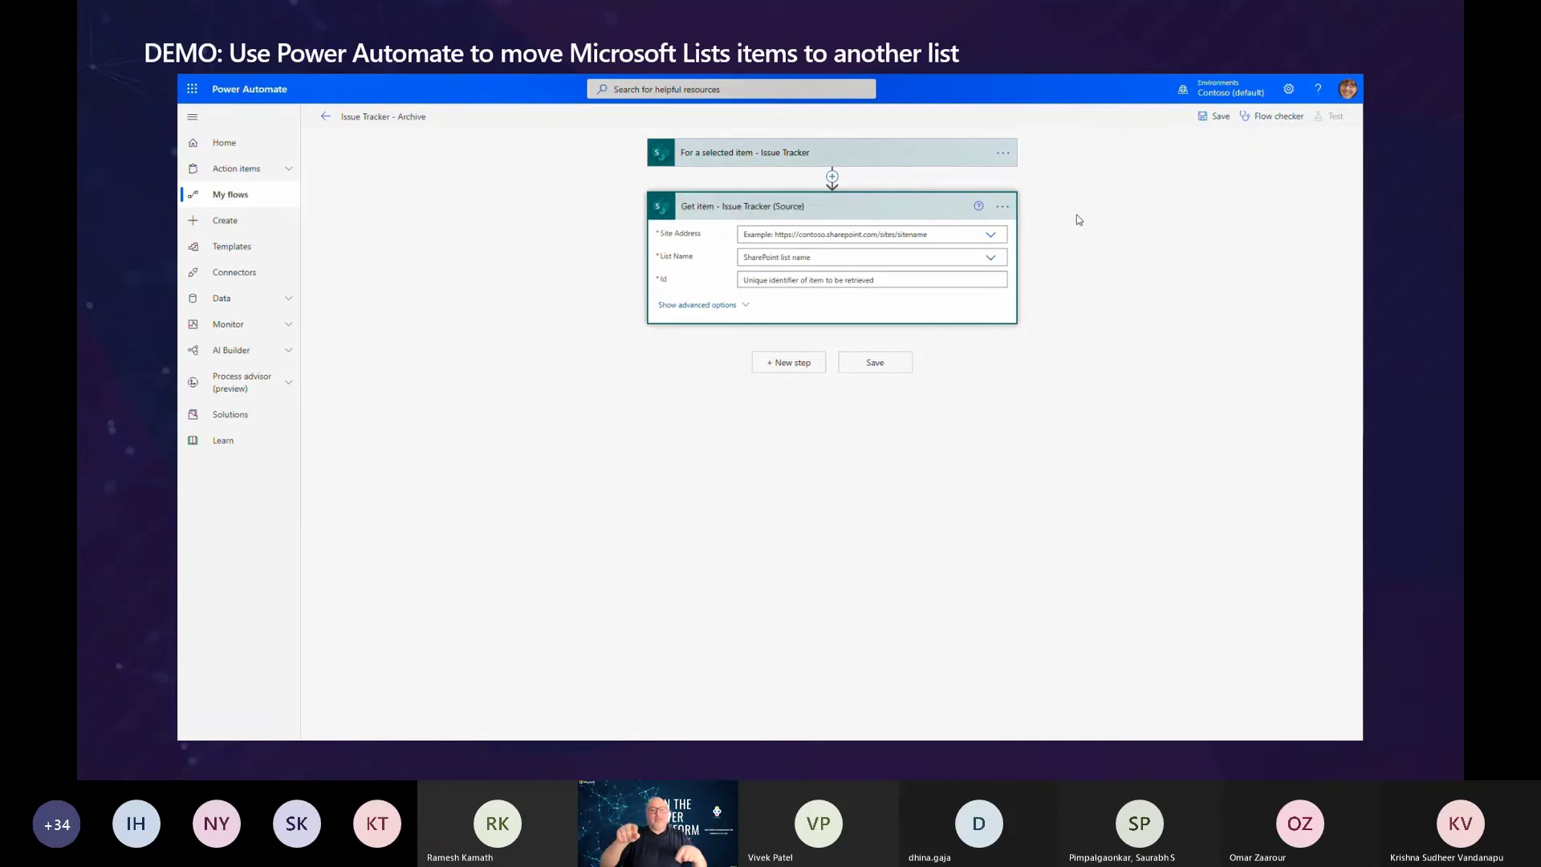
- Set the Get item action to the X1050 Launch Team site and Issue tracker list, using the trigger's ID as the item Id
left_click(992, 236)
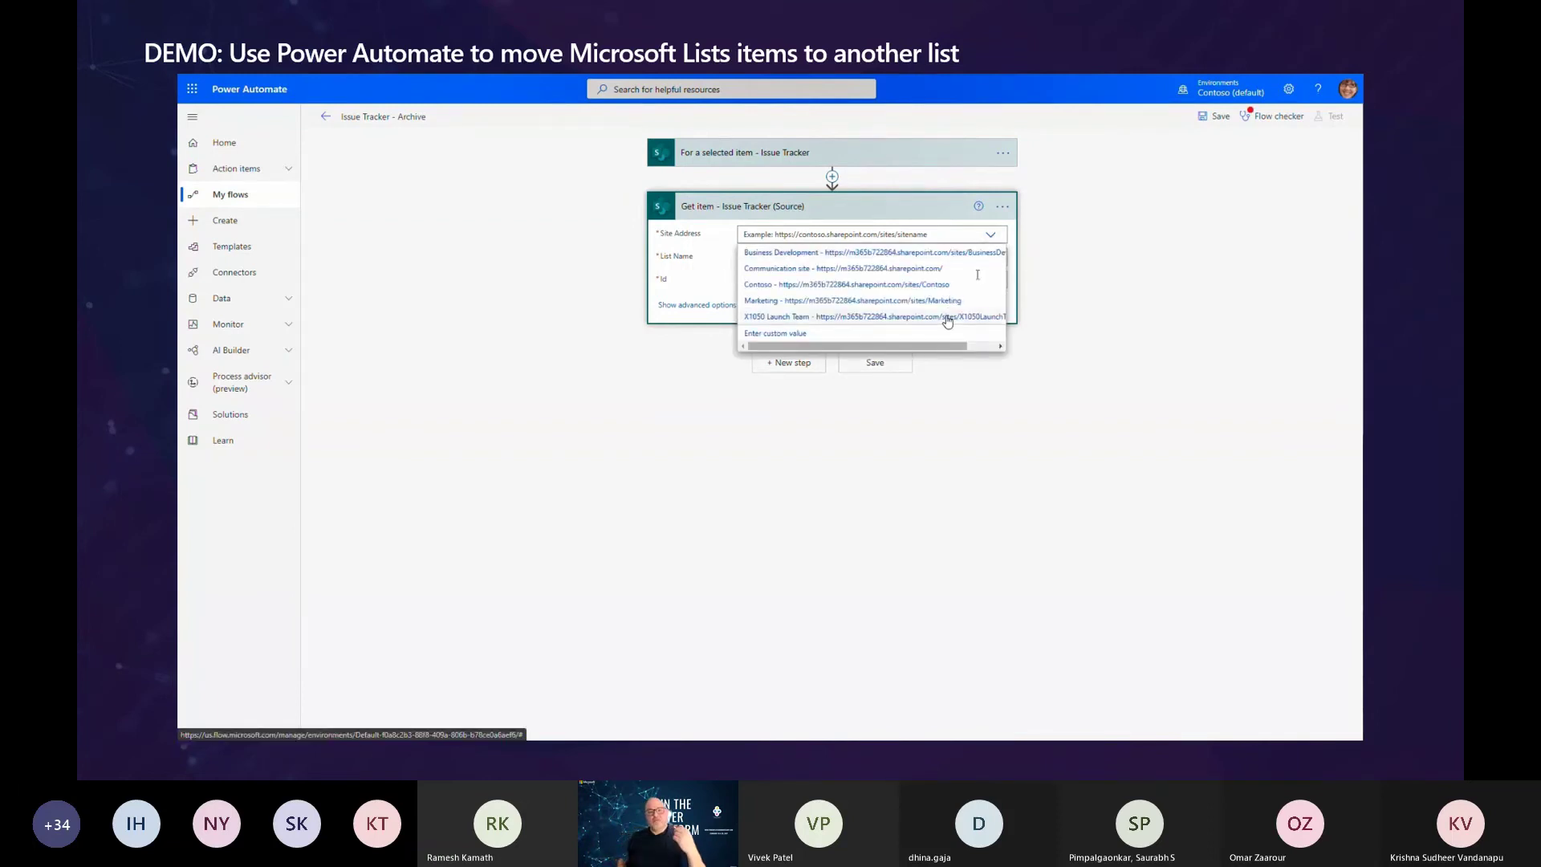
left_click(947, 319)
left_click(990, 272)
left_click(778, 292)
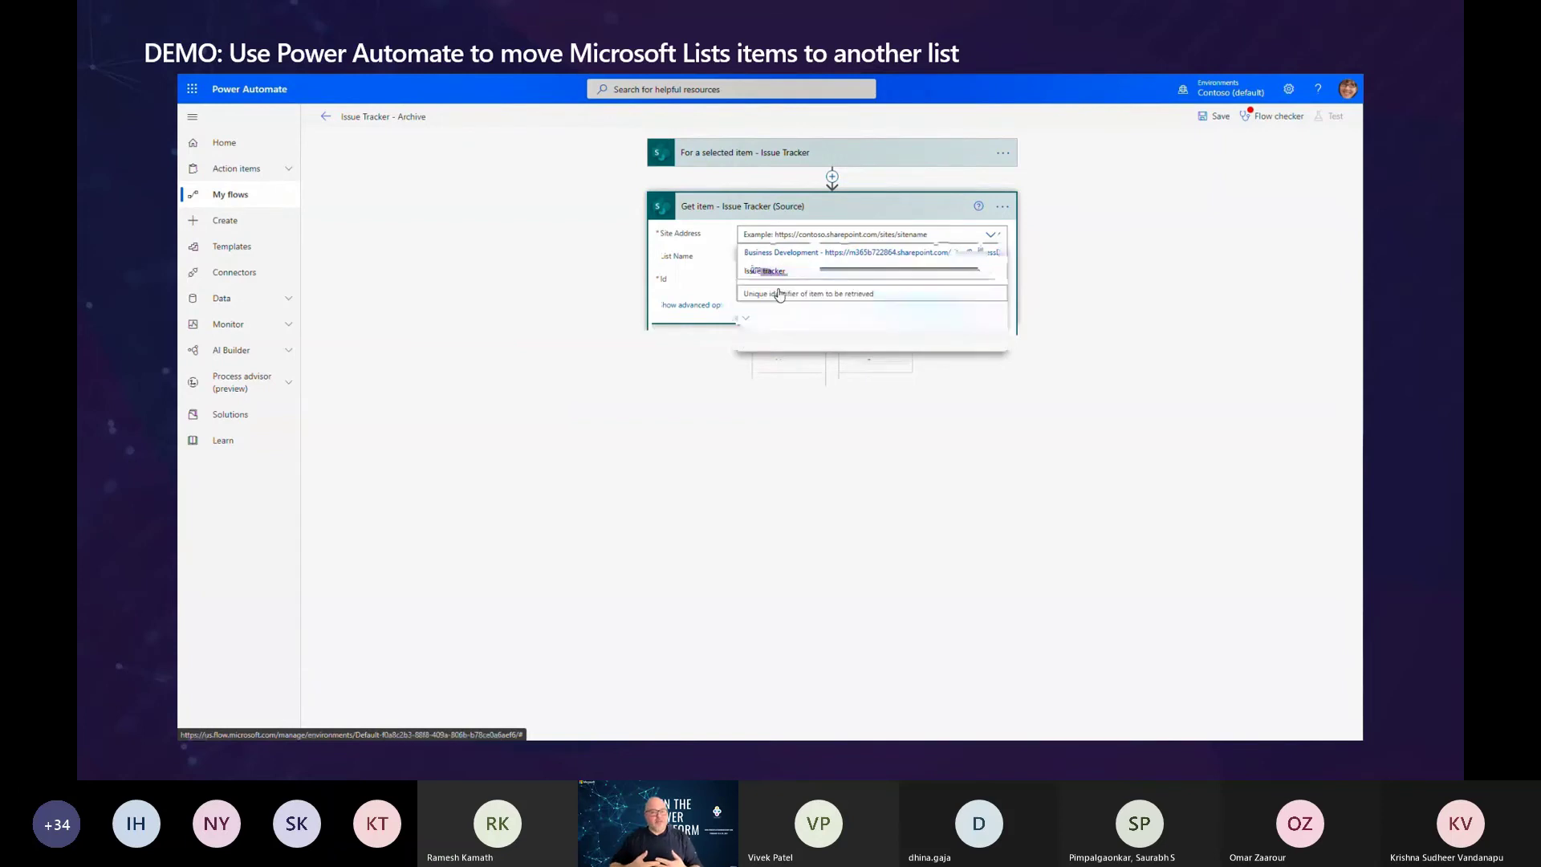
left_click(796, 293)
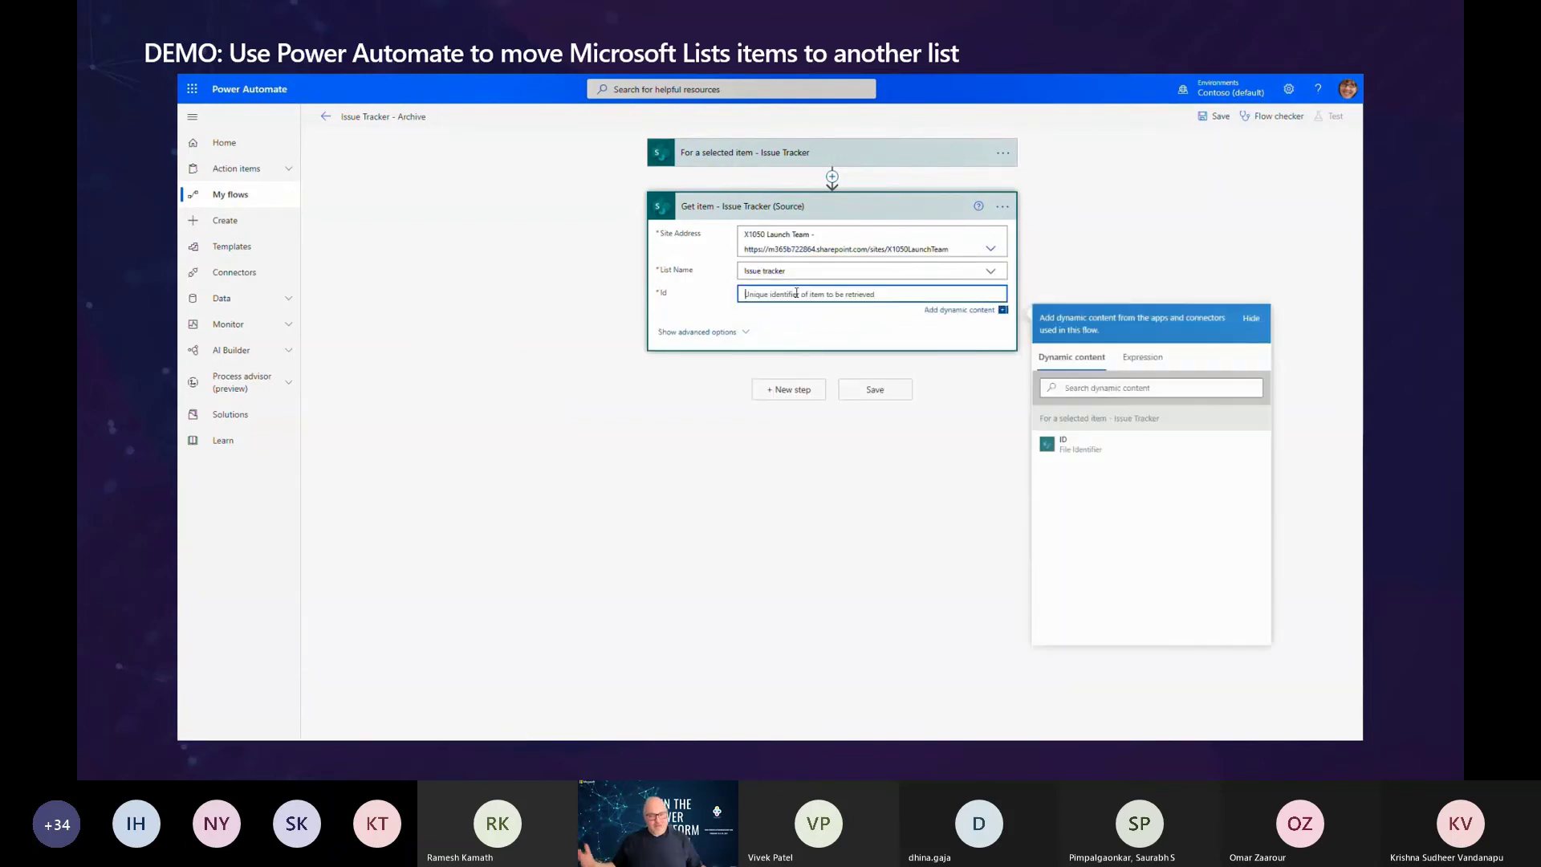
left_click(1095, 448)
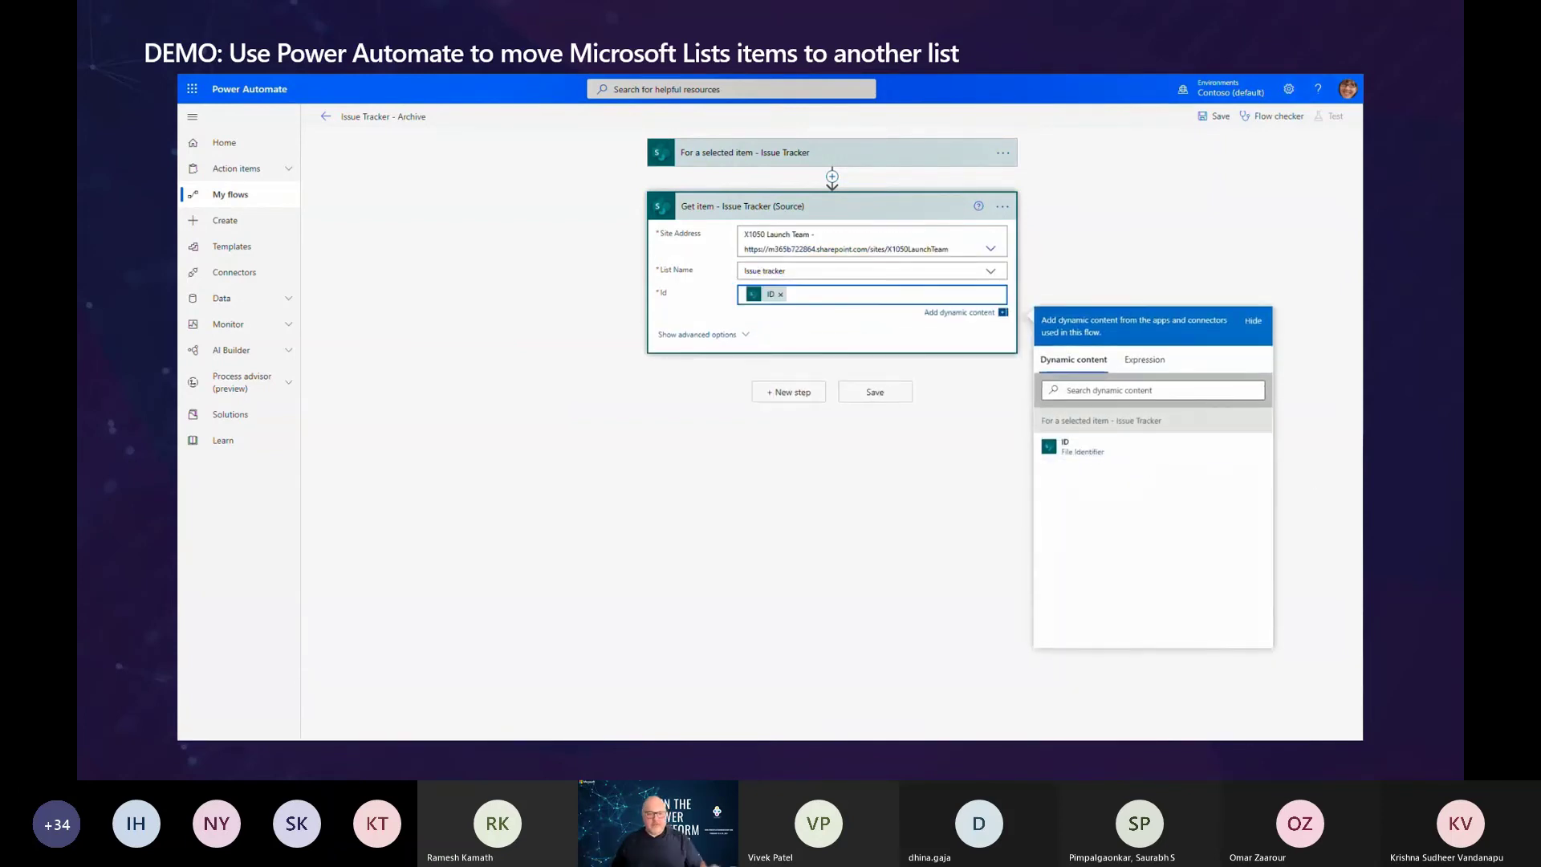
- Add a SharePoint Create item action after Get item and rename it Create item - Issue Tracker (Destination)
left_click(792, 393)
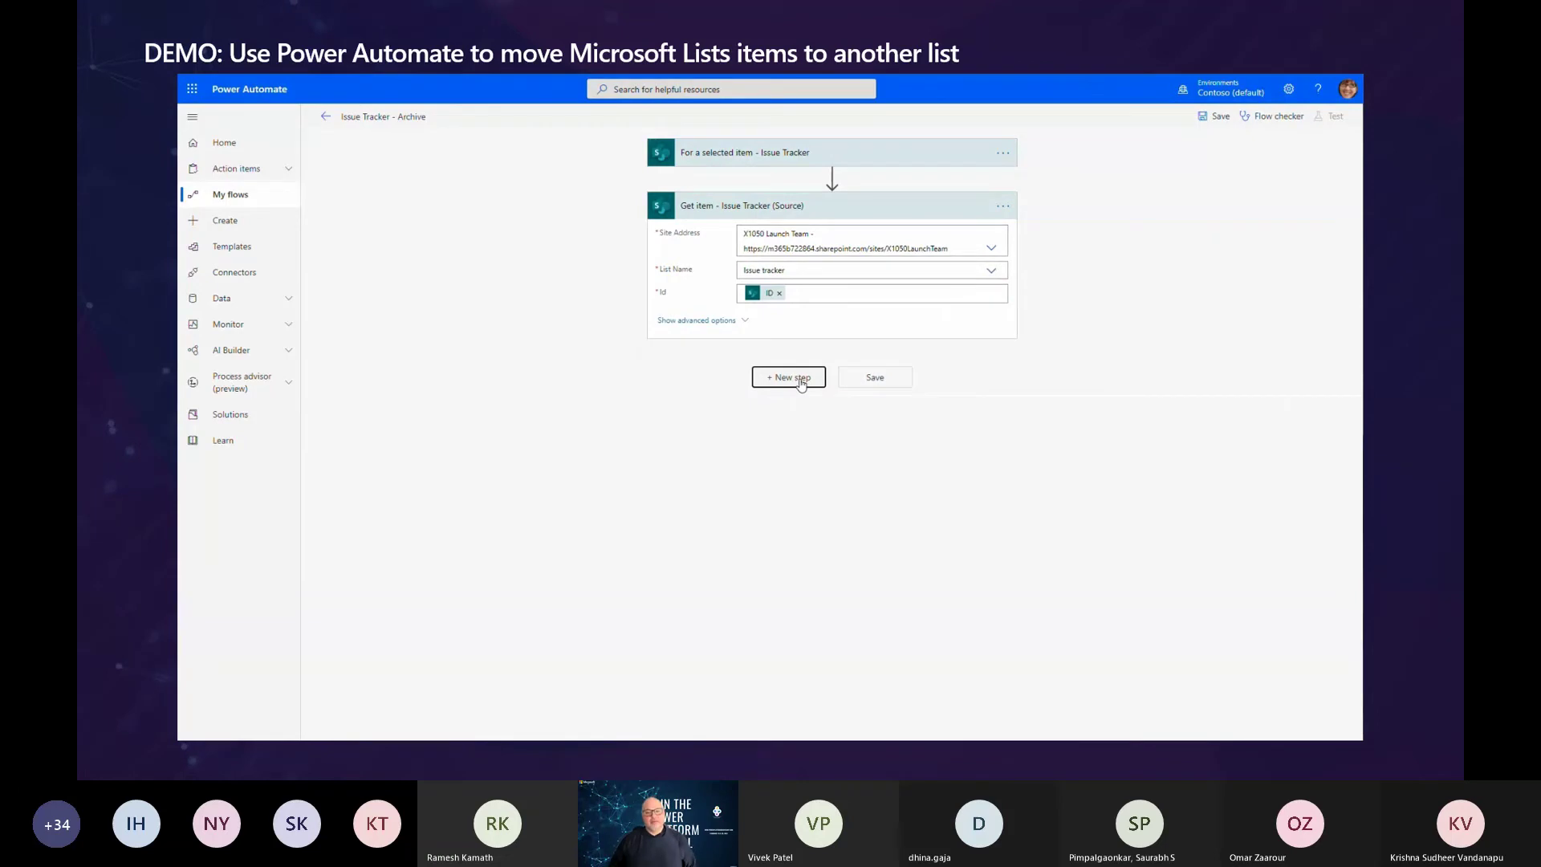
left_click(801, 383)
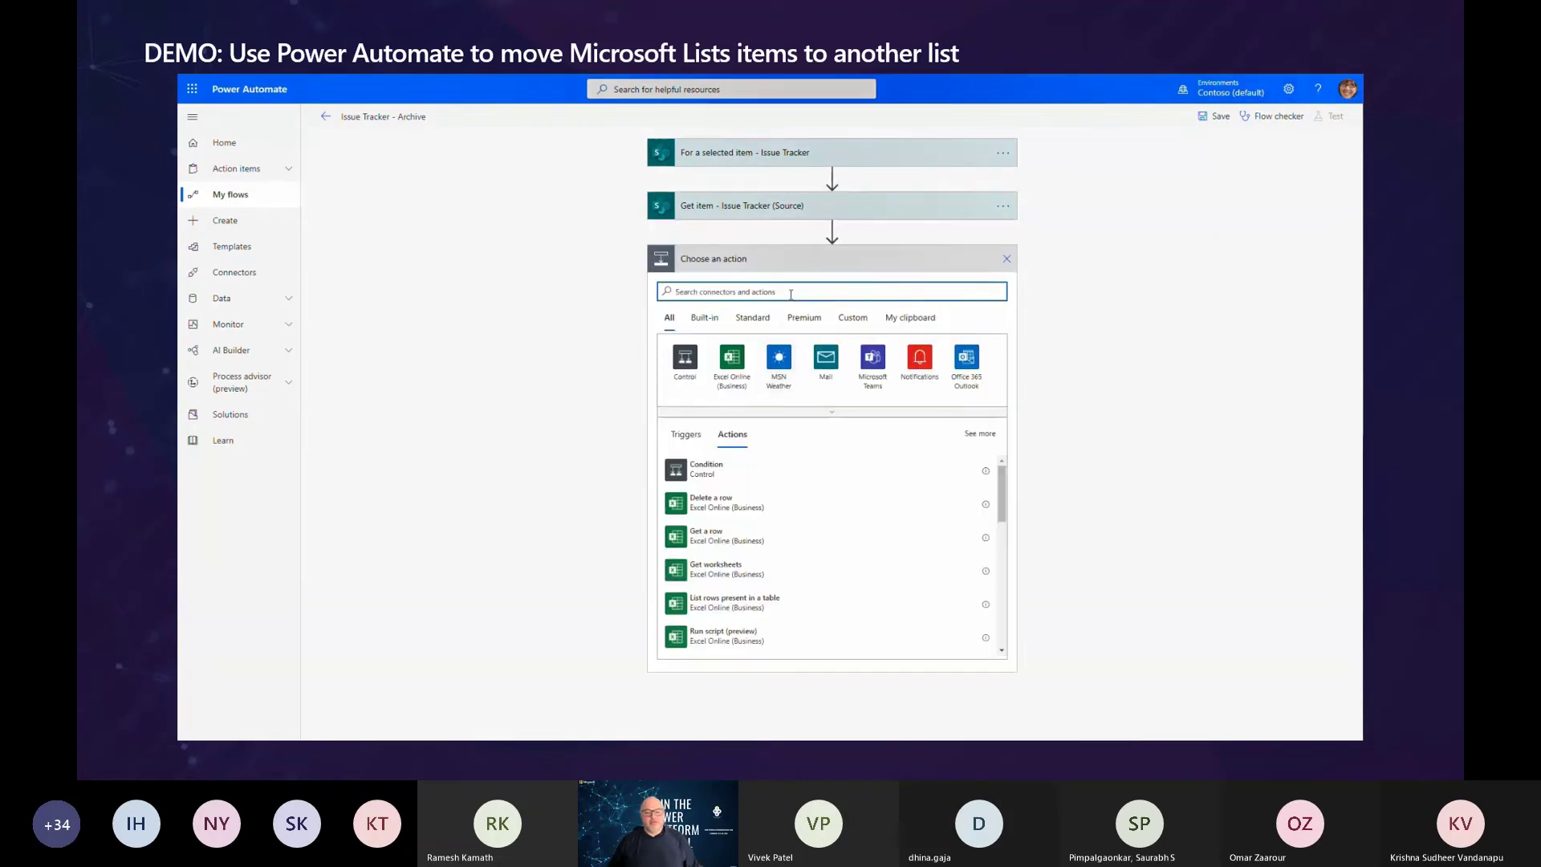
type("sharepoin")
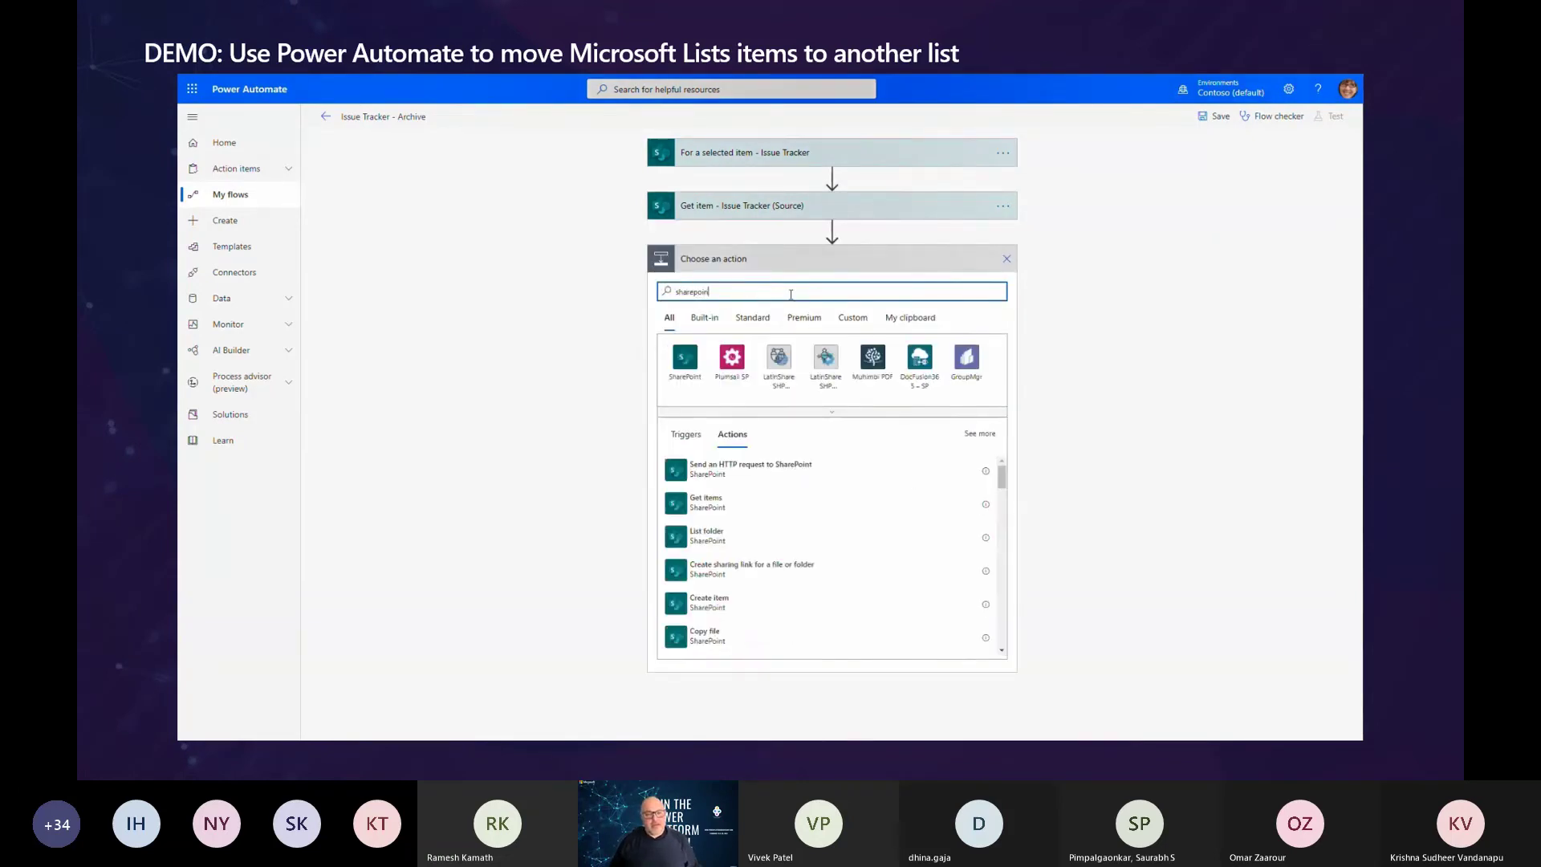
type("t create ite")
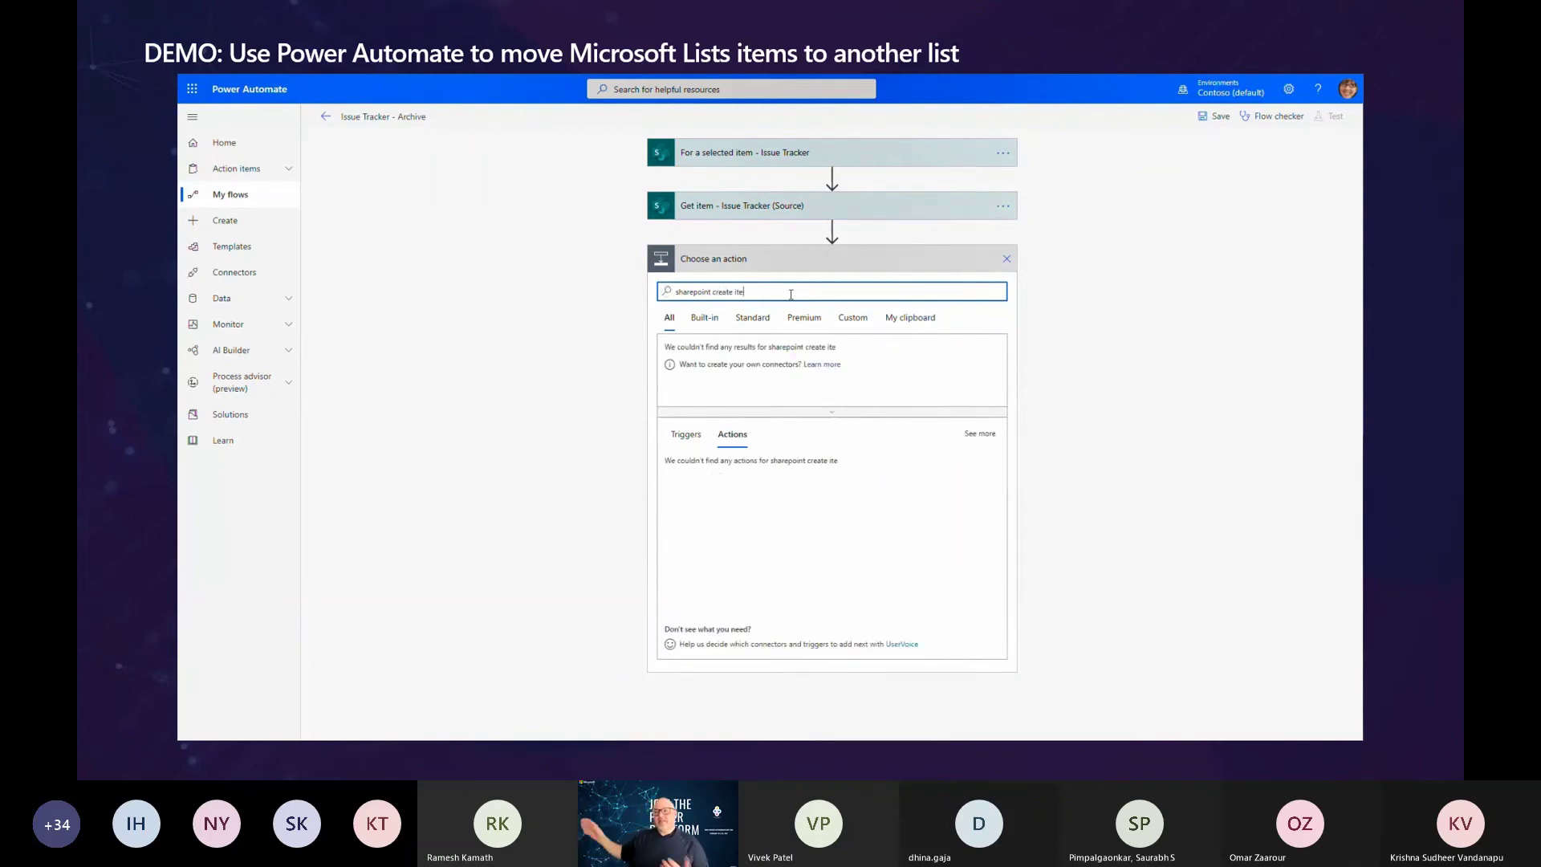
type("m")
left_click(733, 465)
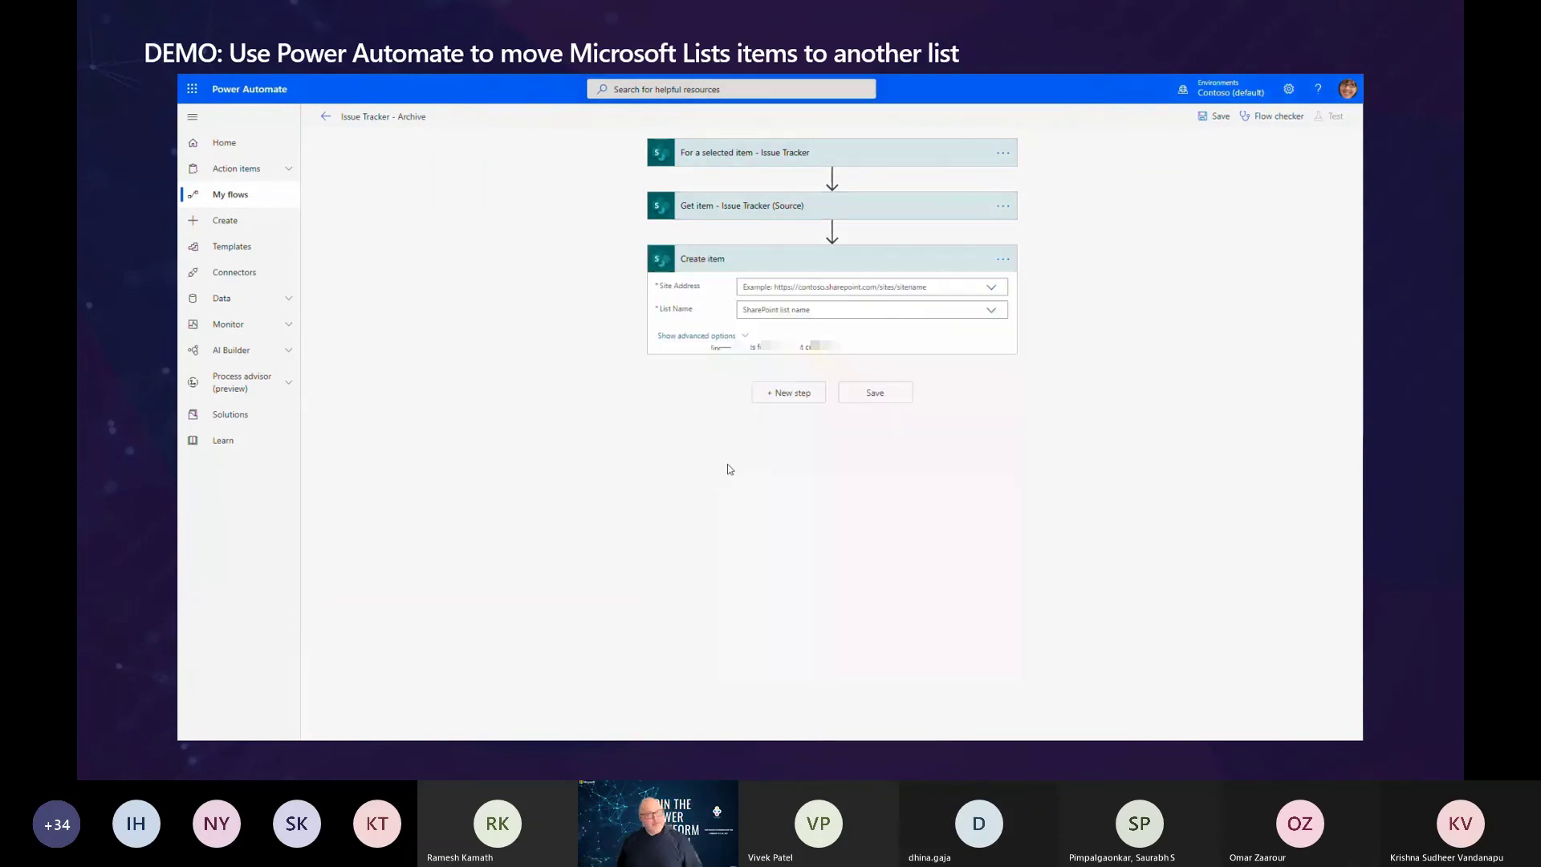
left_click(1002, 259)
left_click(1056, 279)
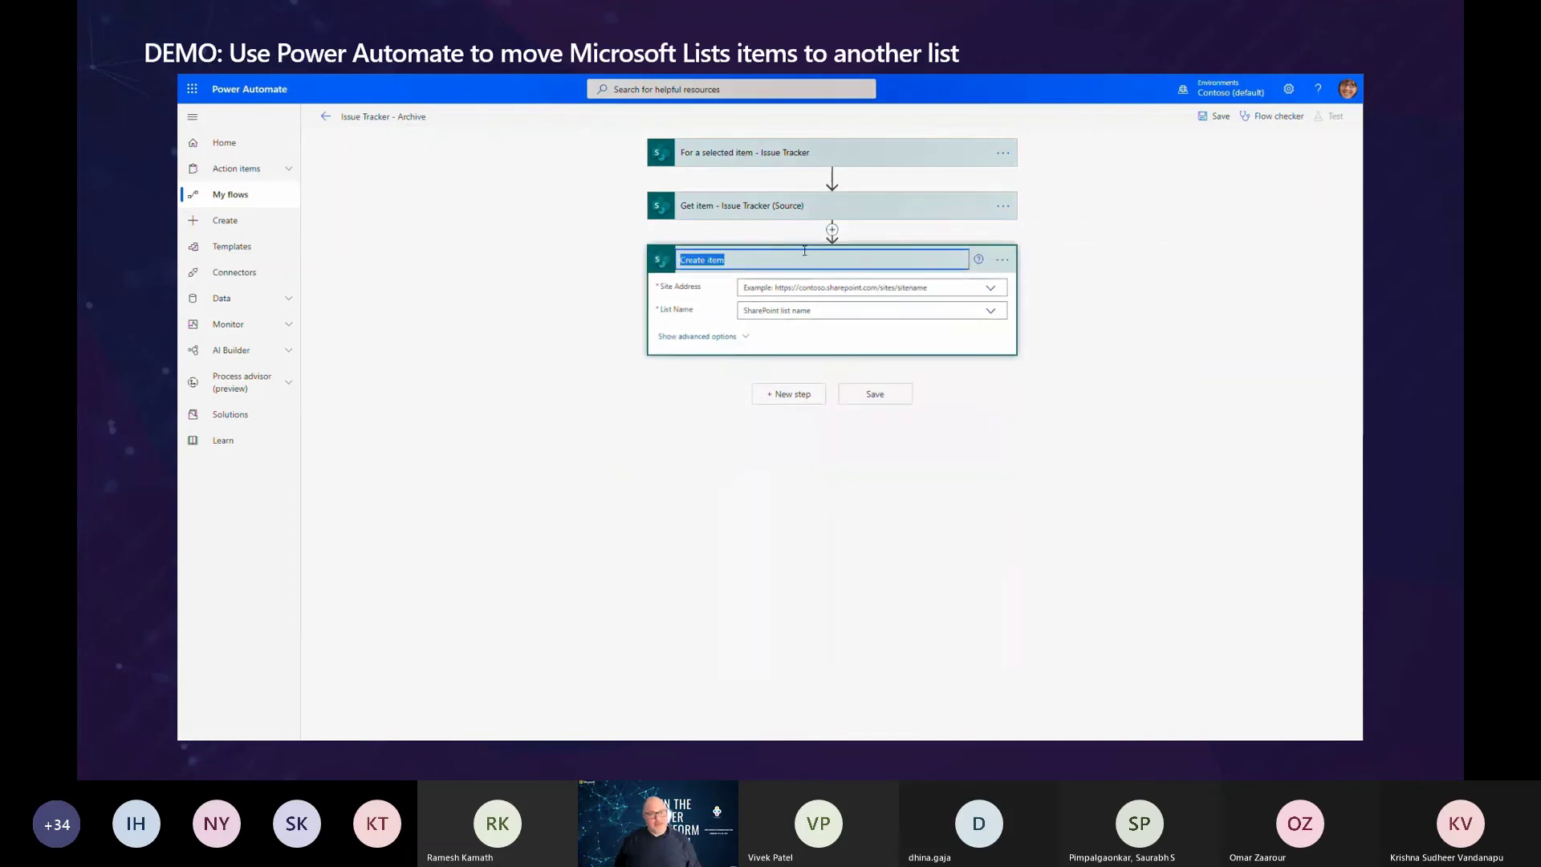
left_click(761, 260)
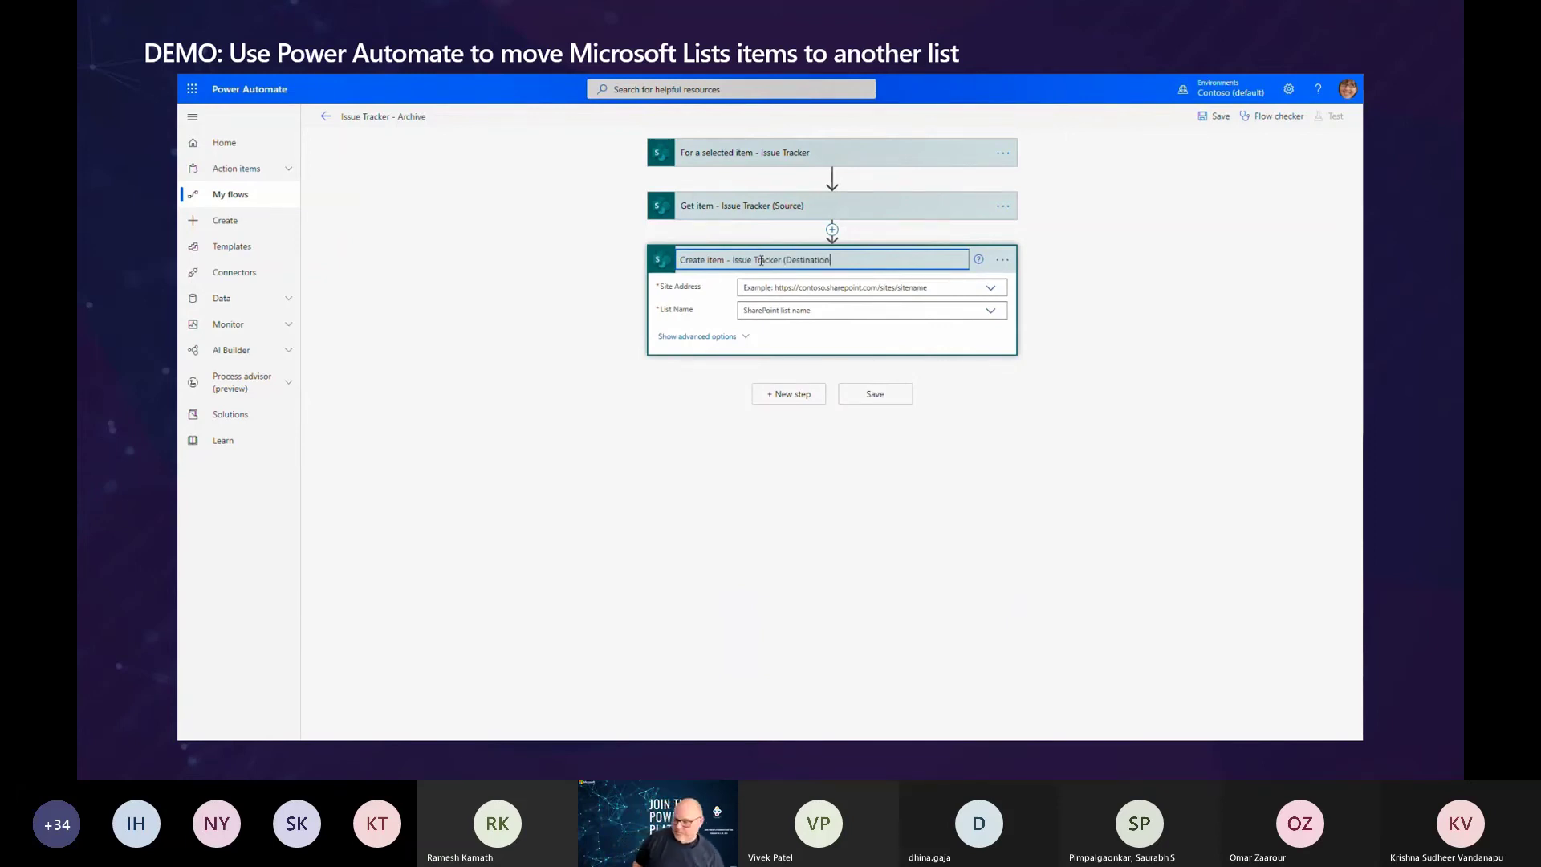
key("Return")
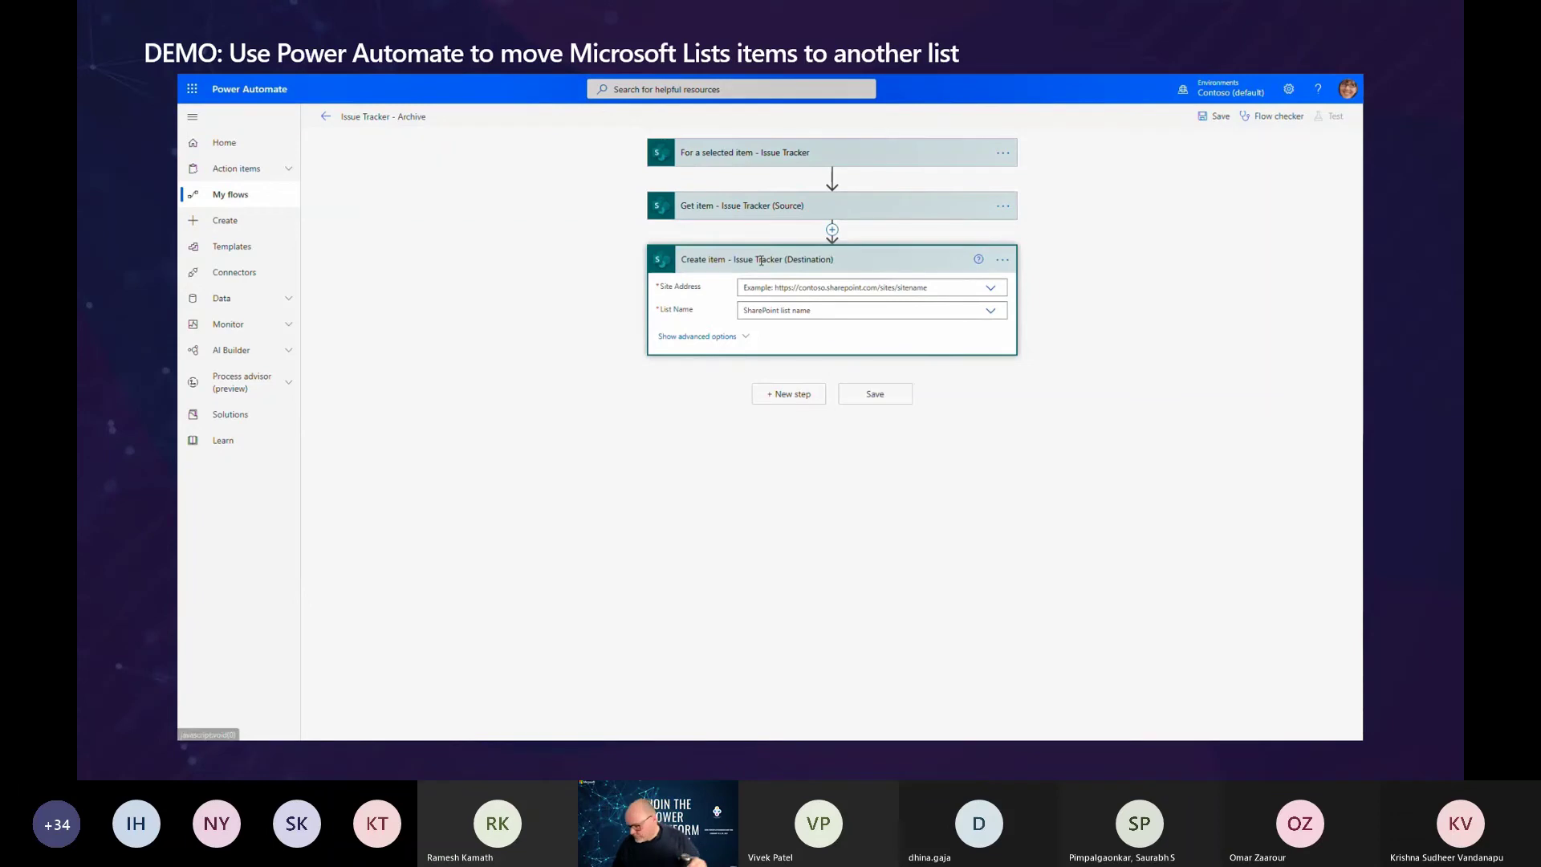
- Point the Create item action at the X1050 Launch Team site and its Issue tracker archive list
left_click(992, 289)
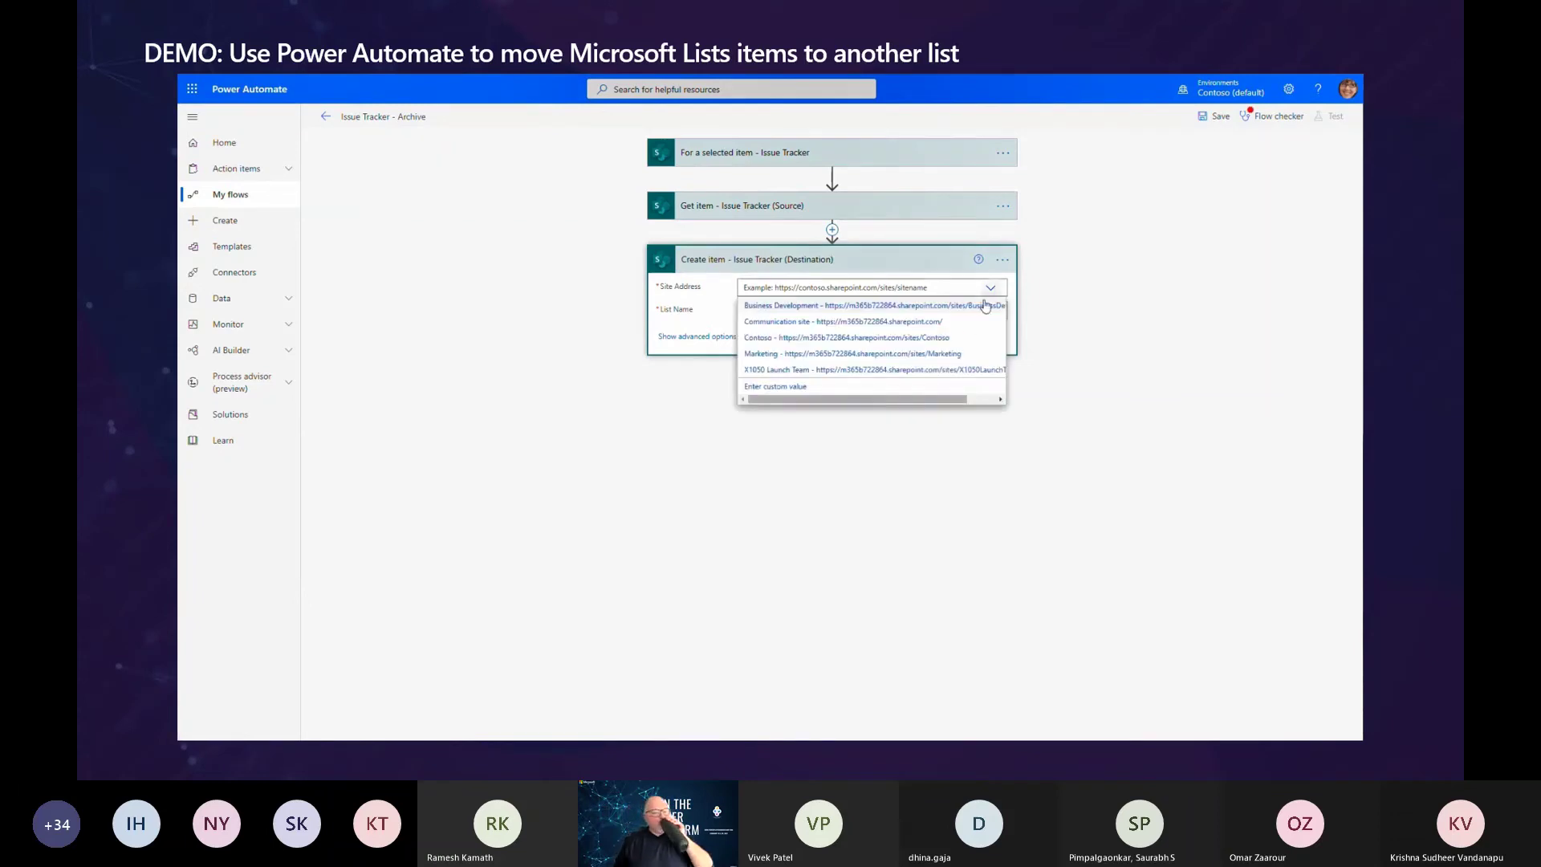
left_click(946, 372)
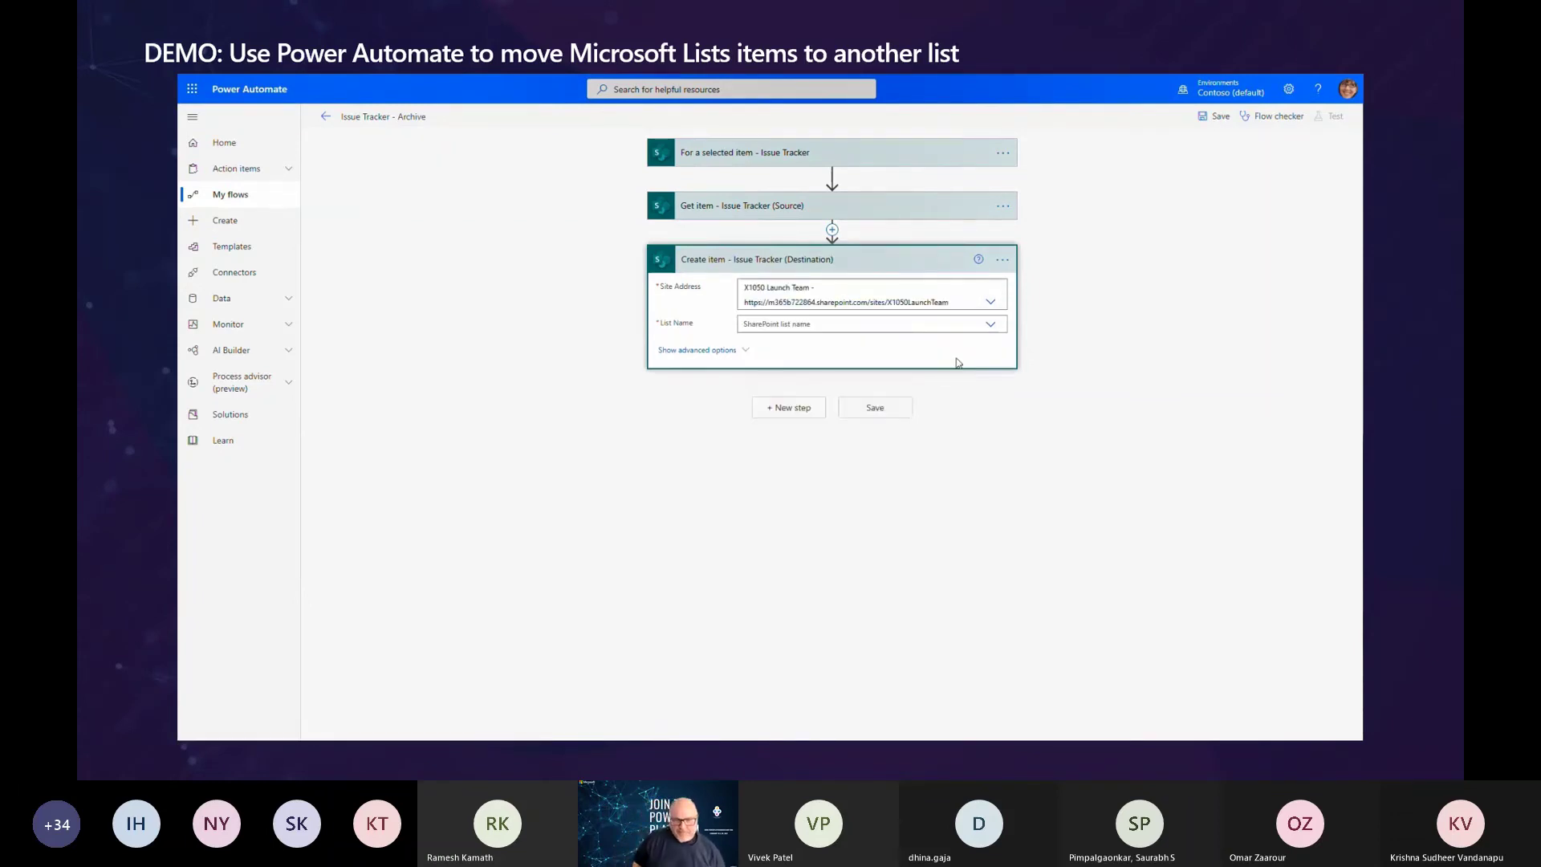
left_click(990, 327)
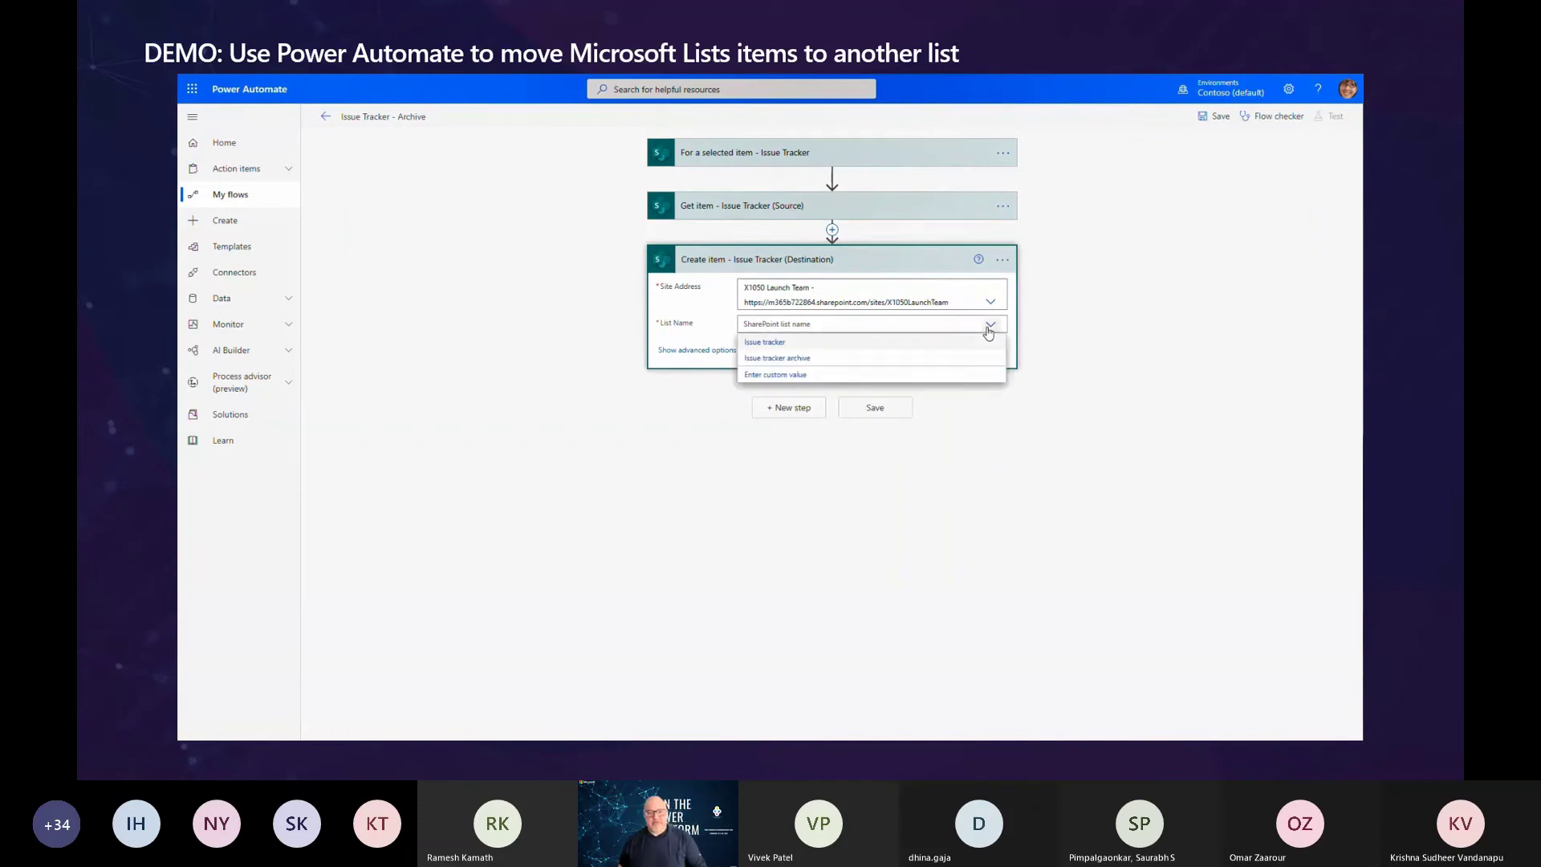
left_click(800, 358)
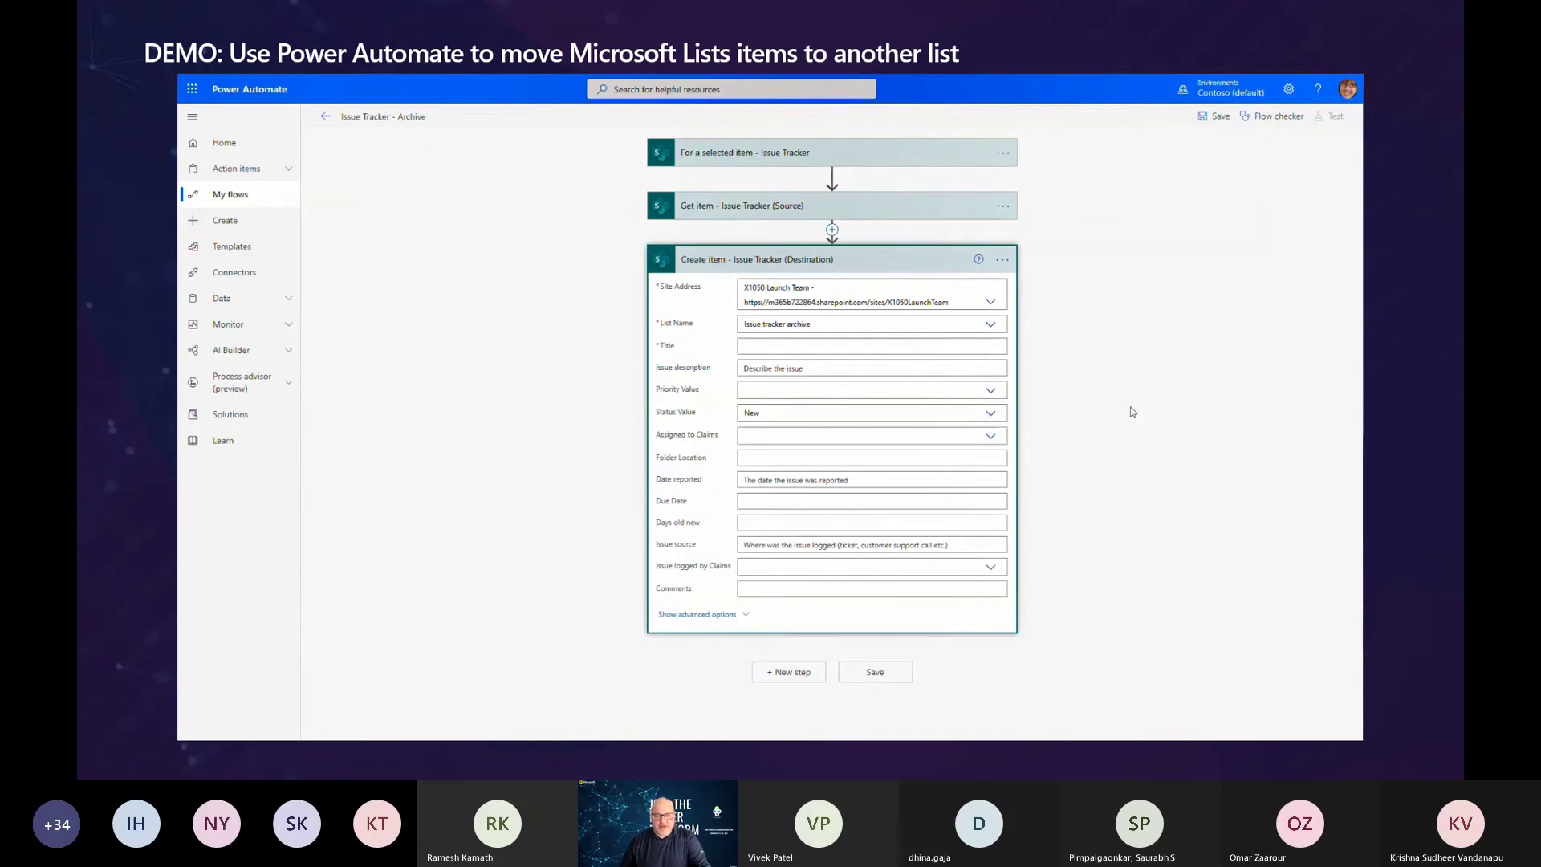
- Fill the Create item action's Title and Issue description with the matching dynamic content from Get item
left_click(923, 346)
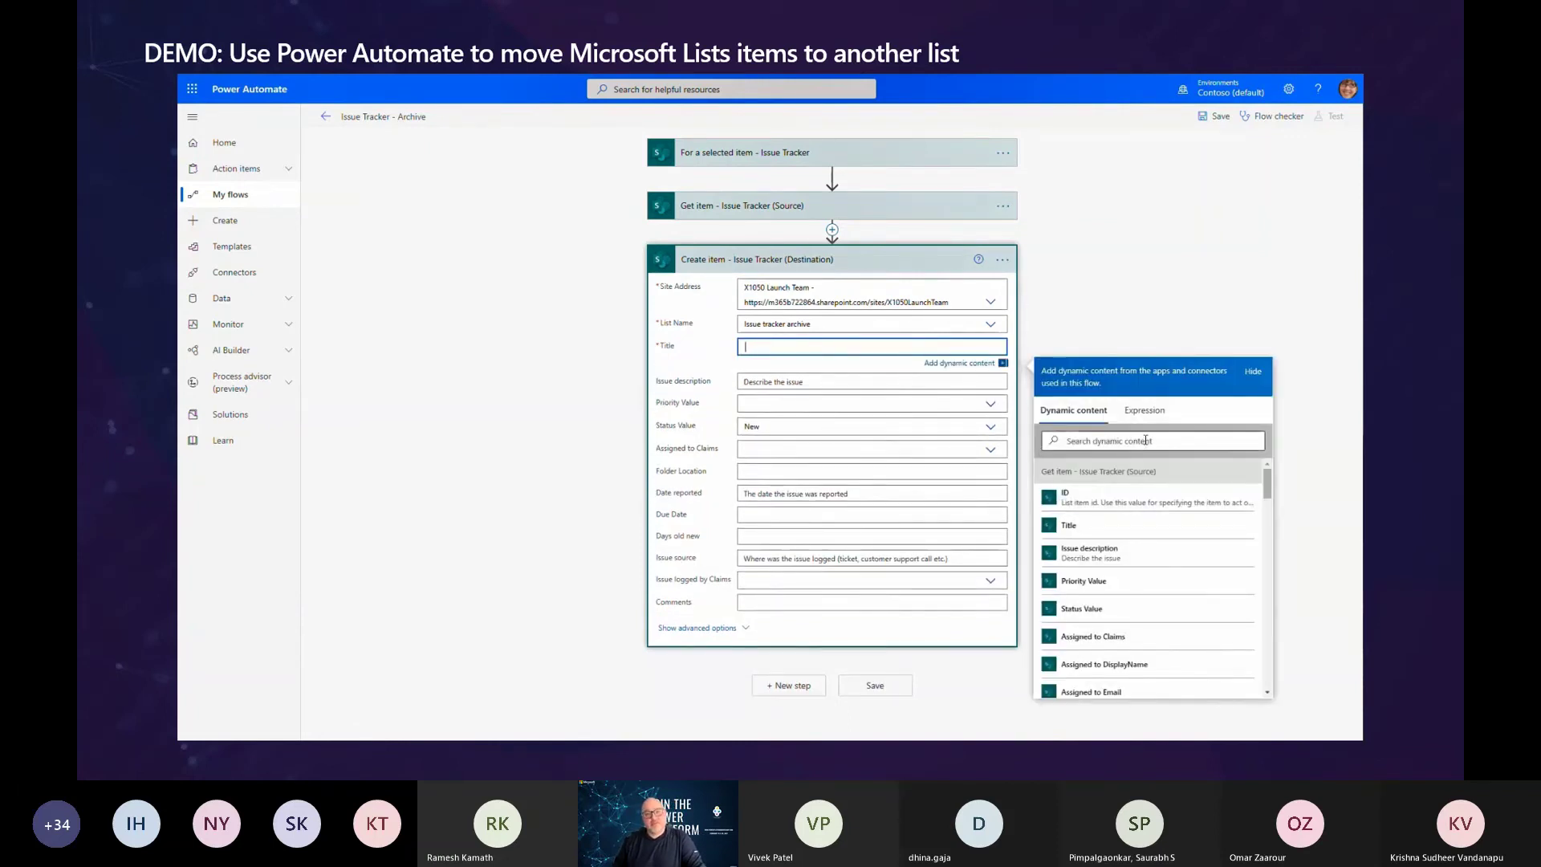
left_click(1135, 525)
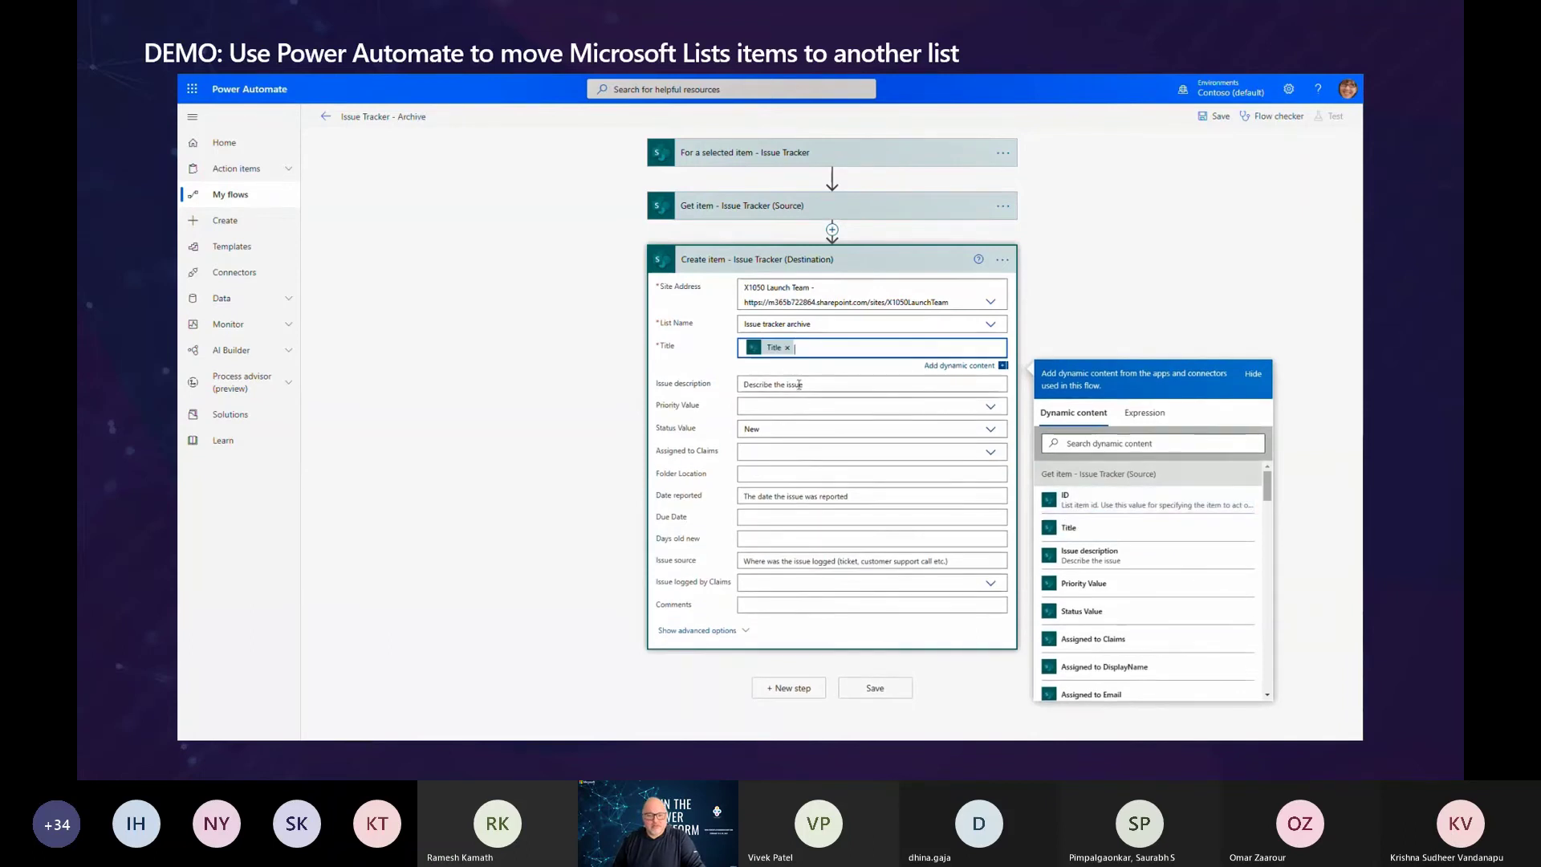
left_click(799, 385)
left_click(1115, 575)
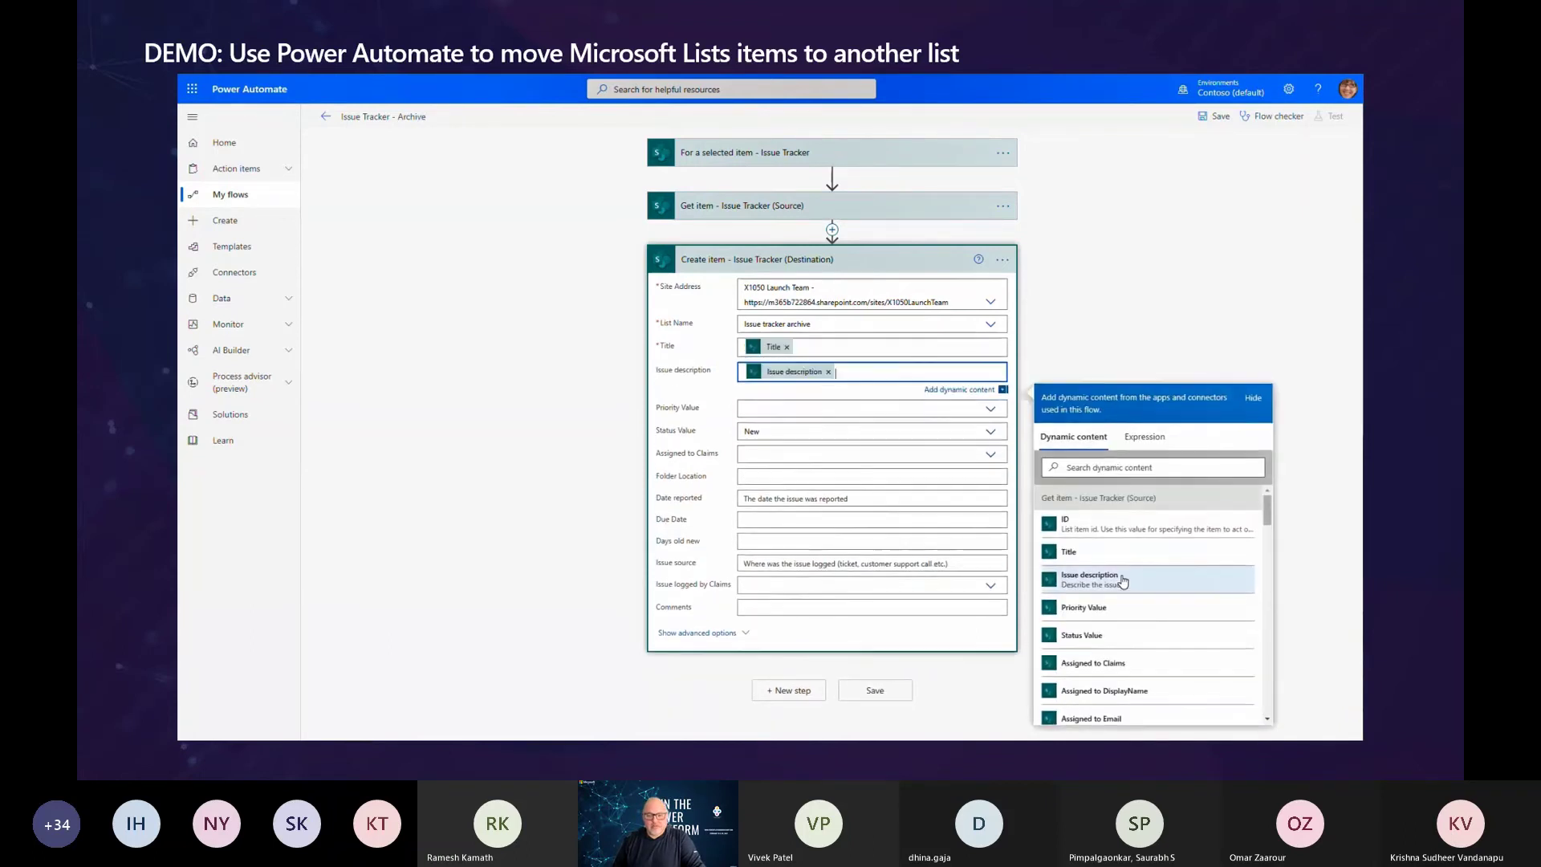
- Set Priority Value and Status Value in Create item to custom values using Get item's Priority Value and Status Value
left_click(777, 408)
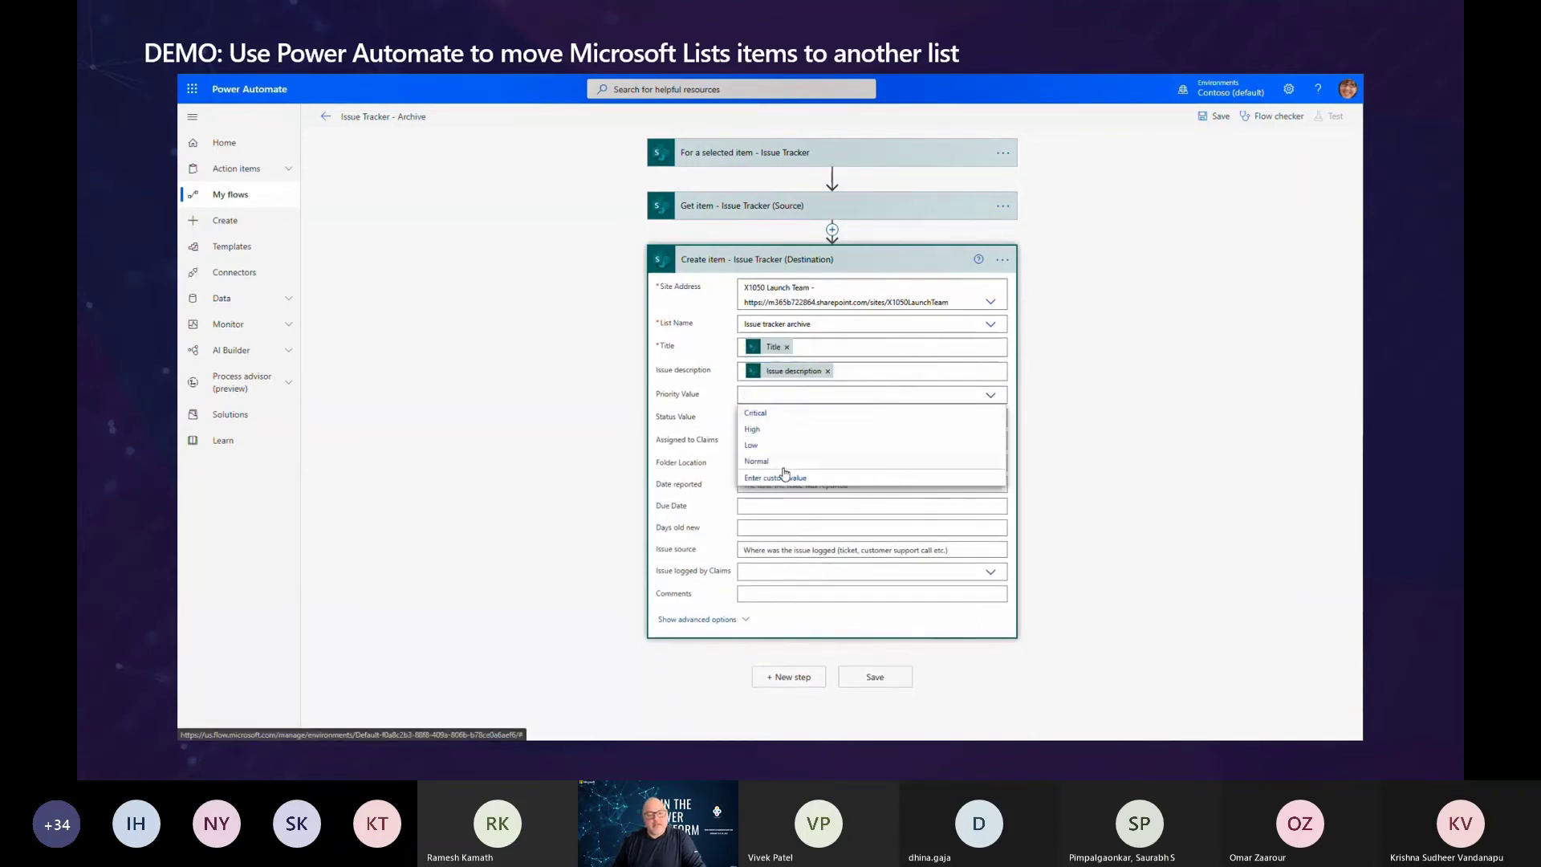
left_click(775, 479)
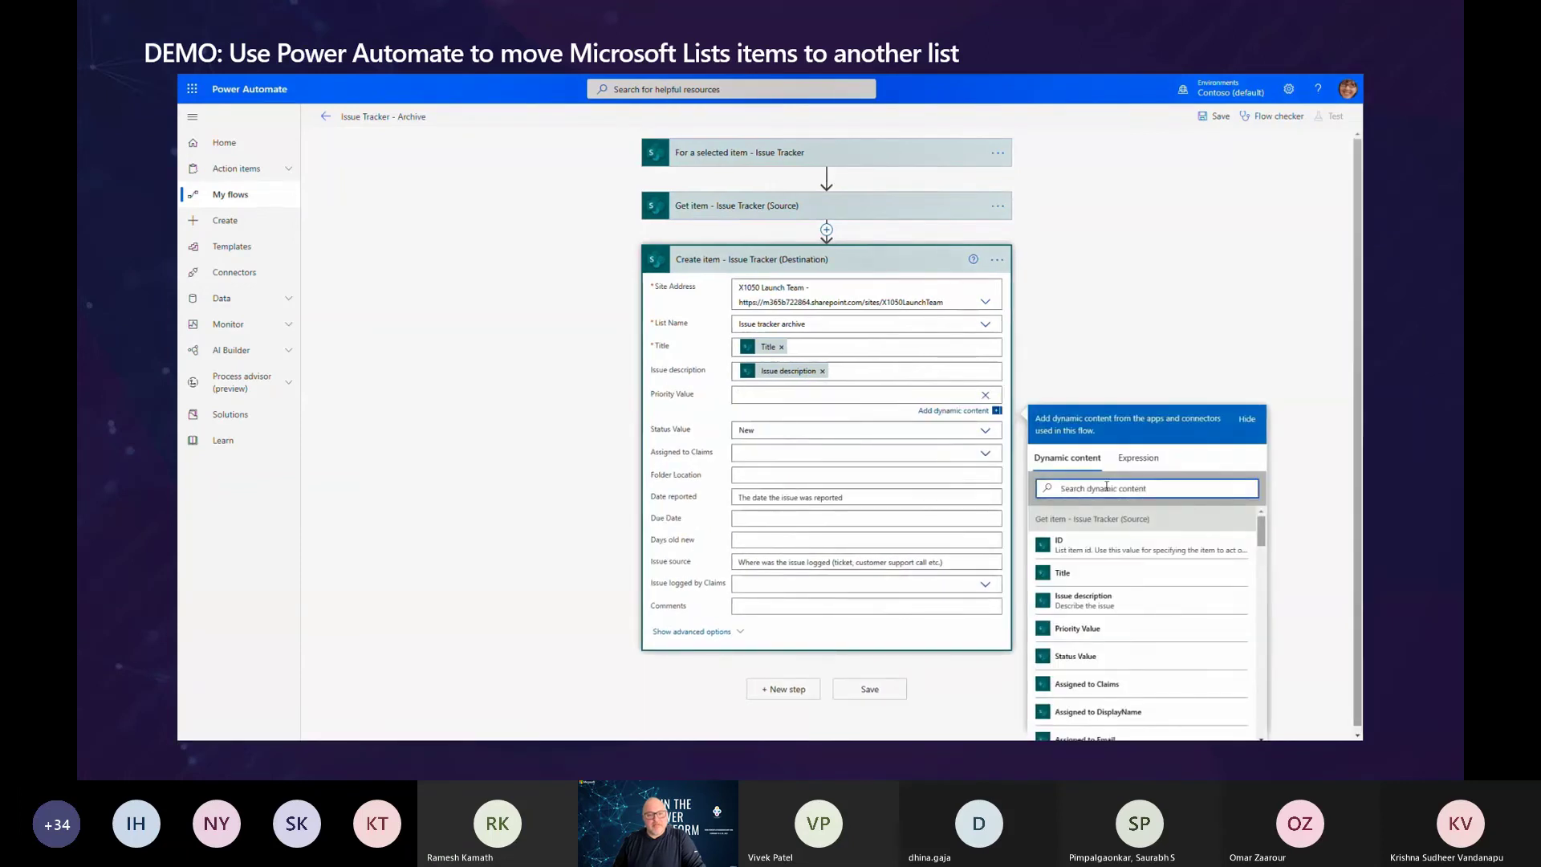
type("priori")
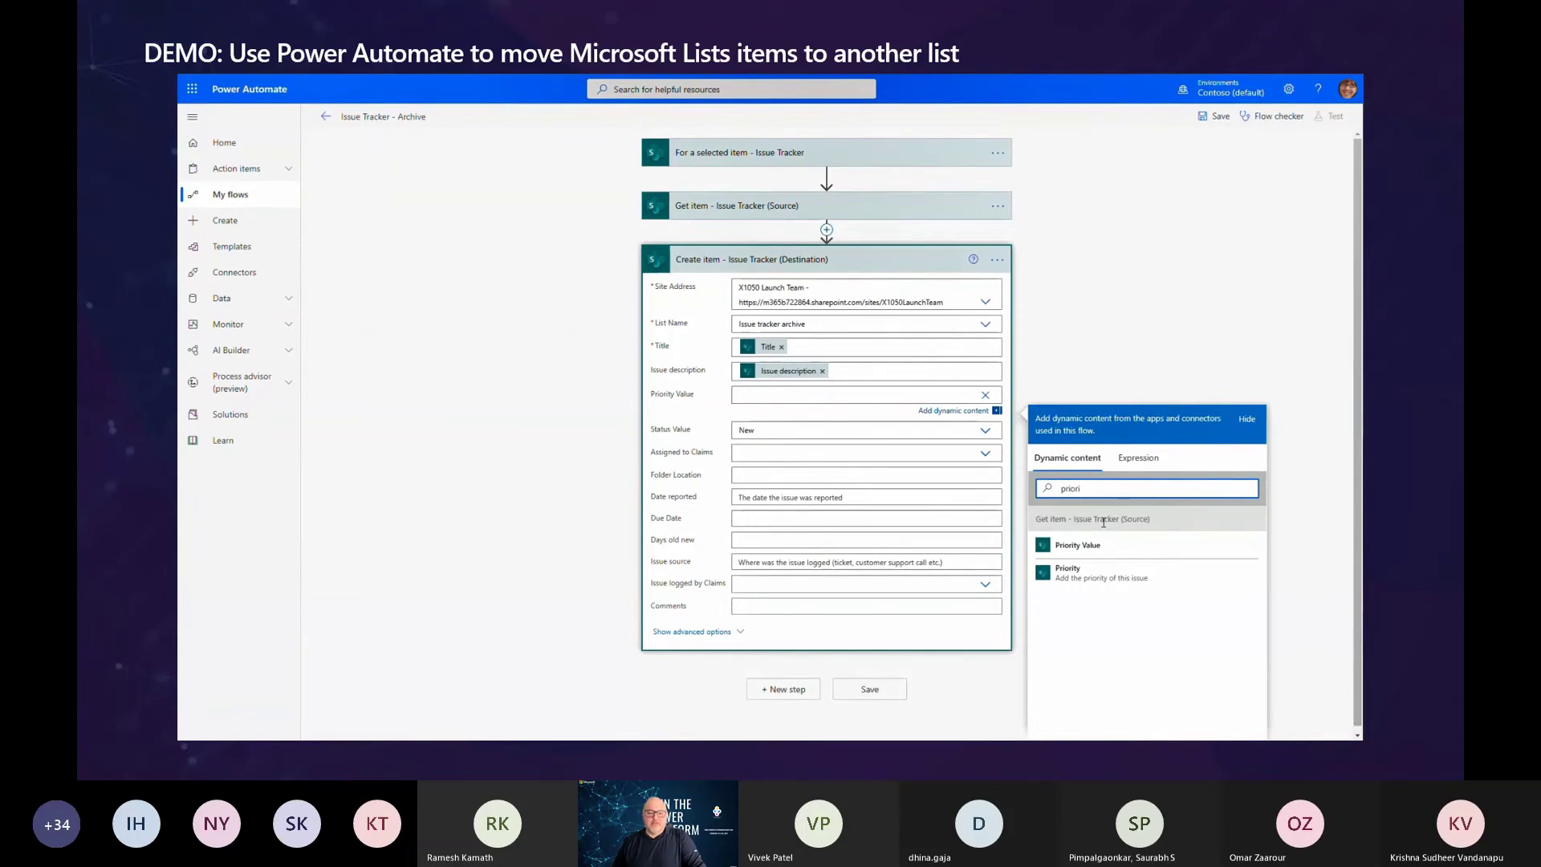
left_click(1078, 545)
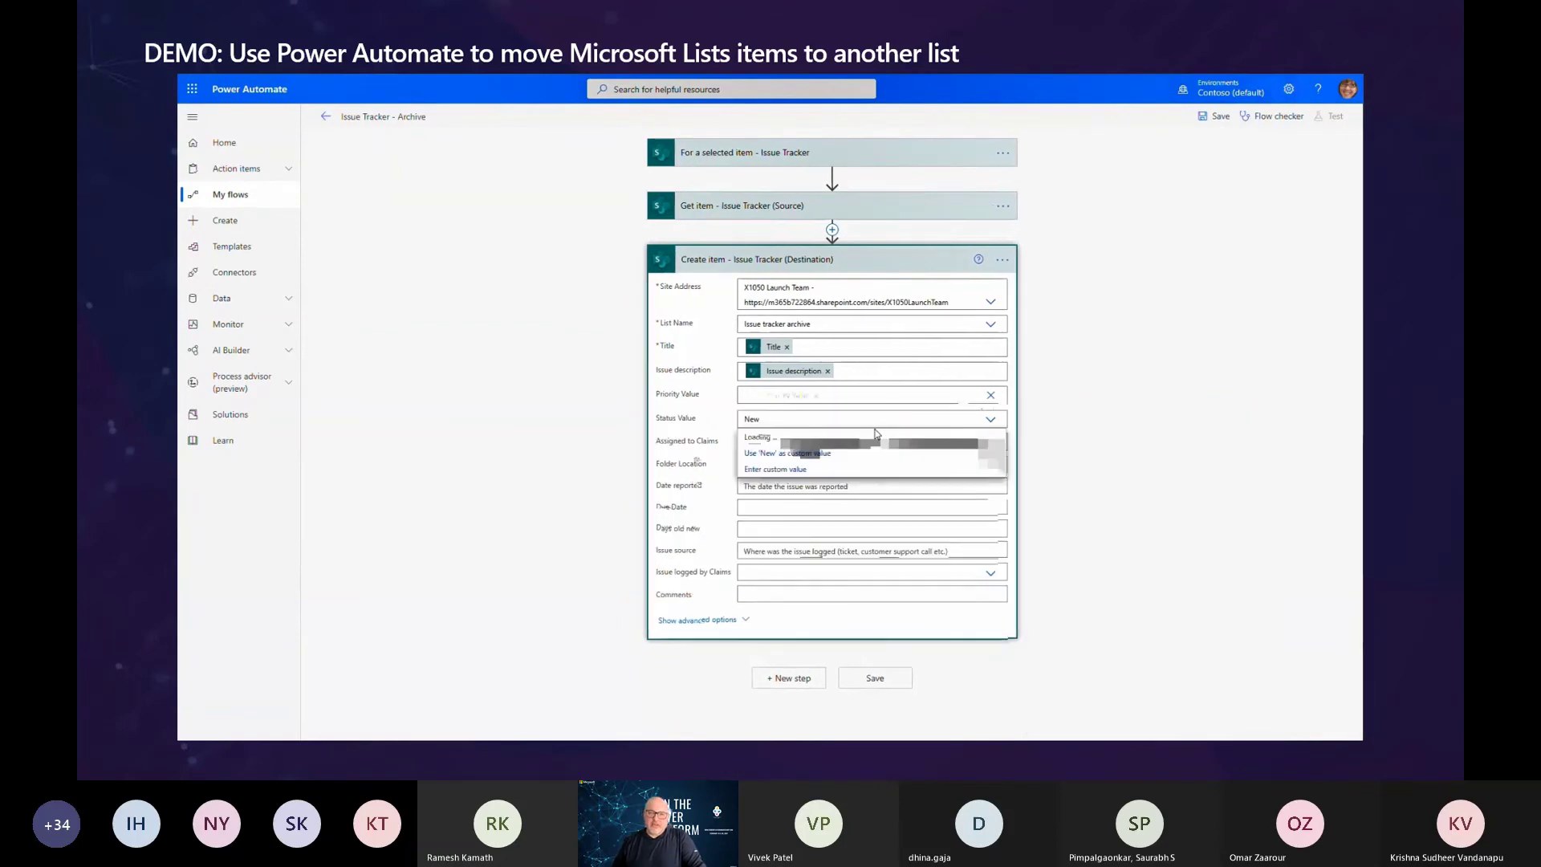
left_click(867, 419)
left_click(792, 552)
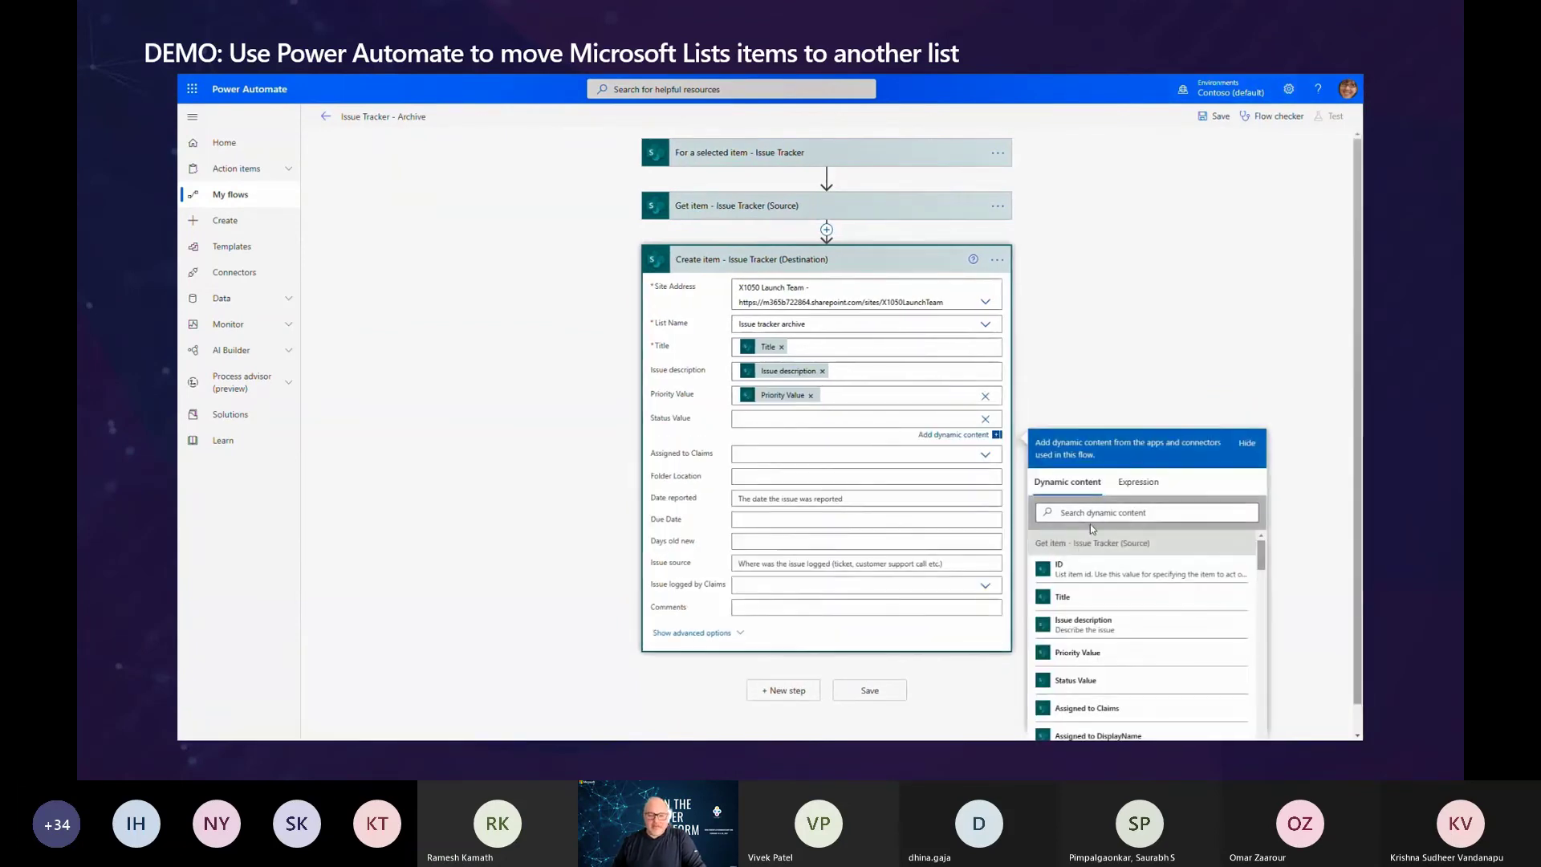
left_click(1127, 518)
type("stat")
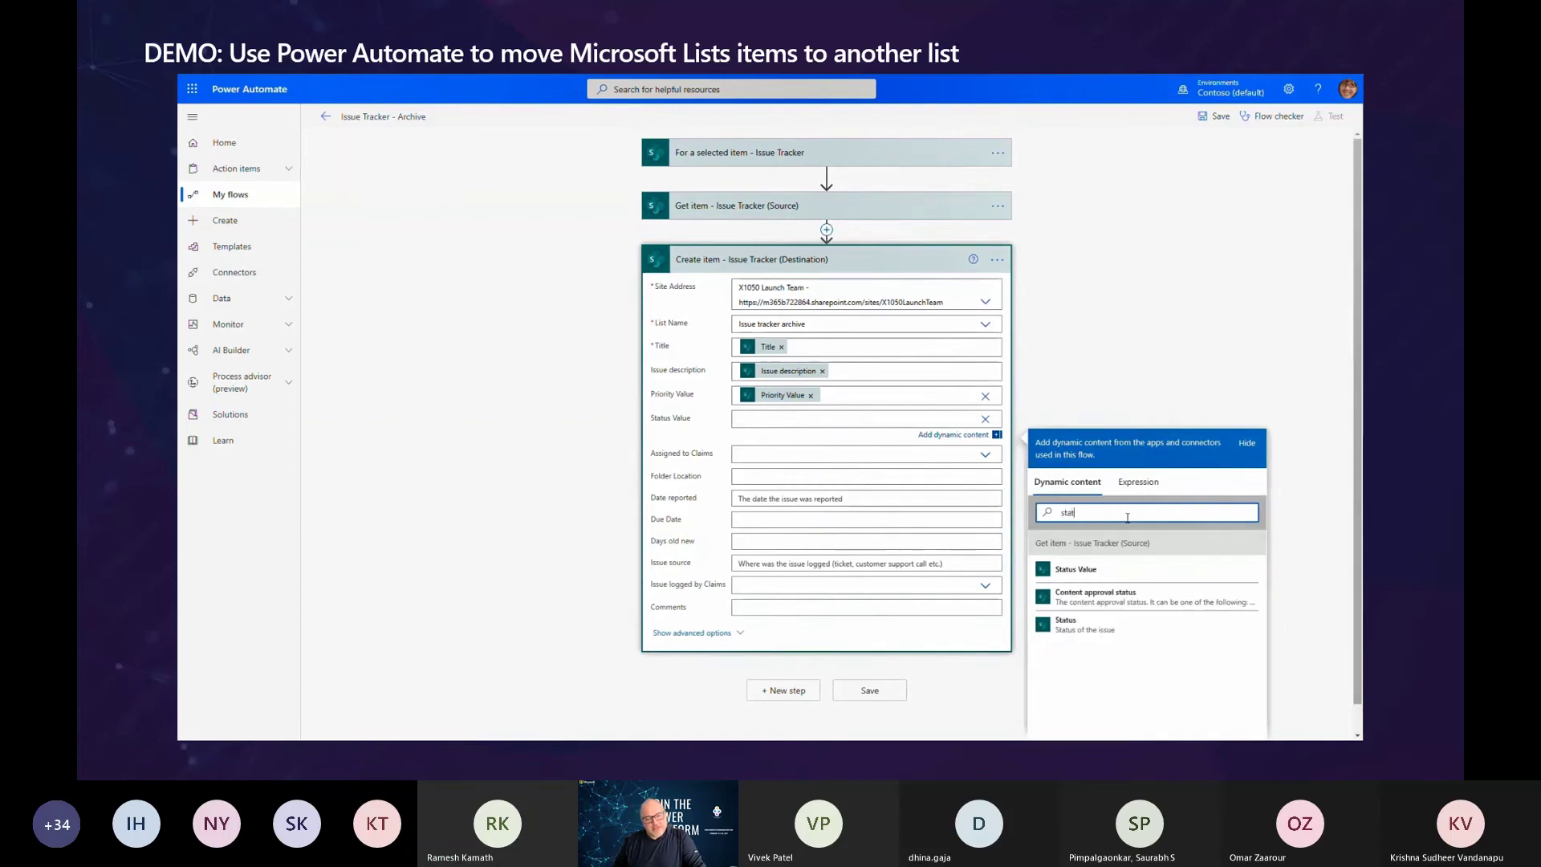
left_click(1080, 569)
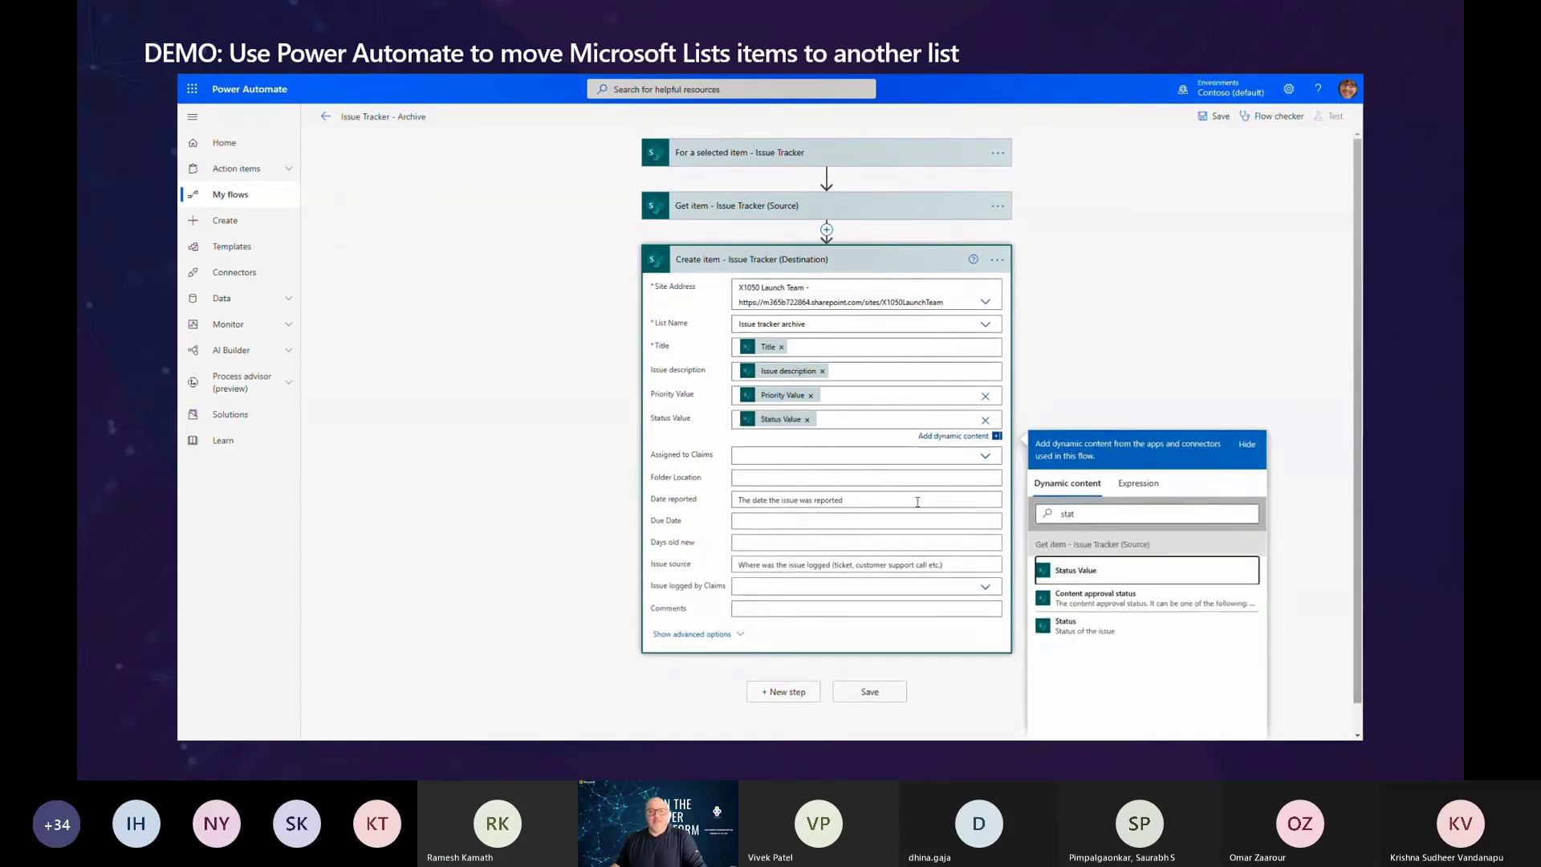
- Set Assigned to Claims in Create item to a custom value using Get item's Assigned to Claims
left_click(811, 455)
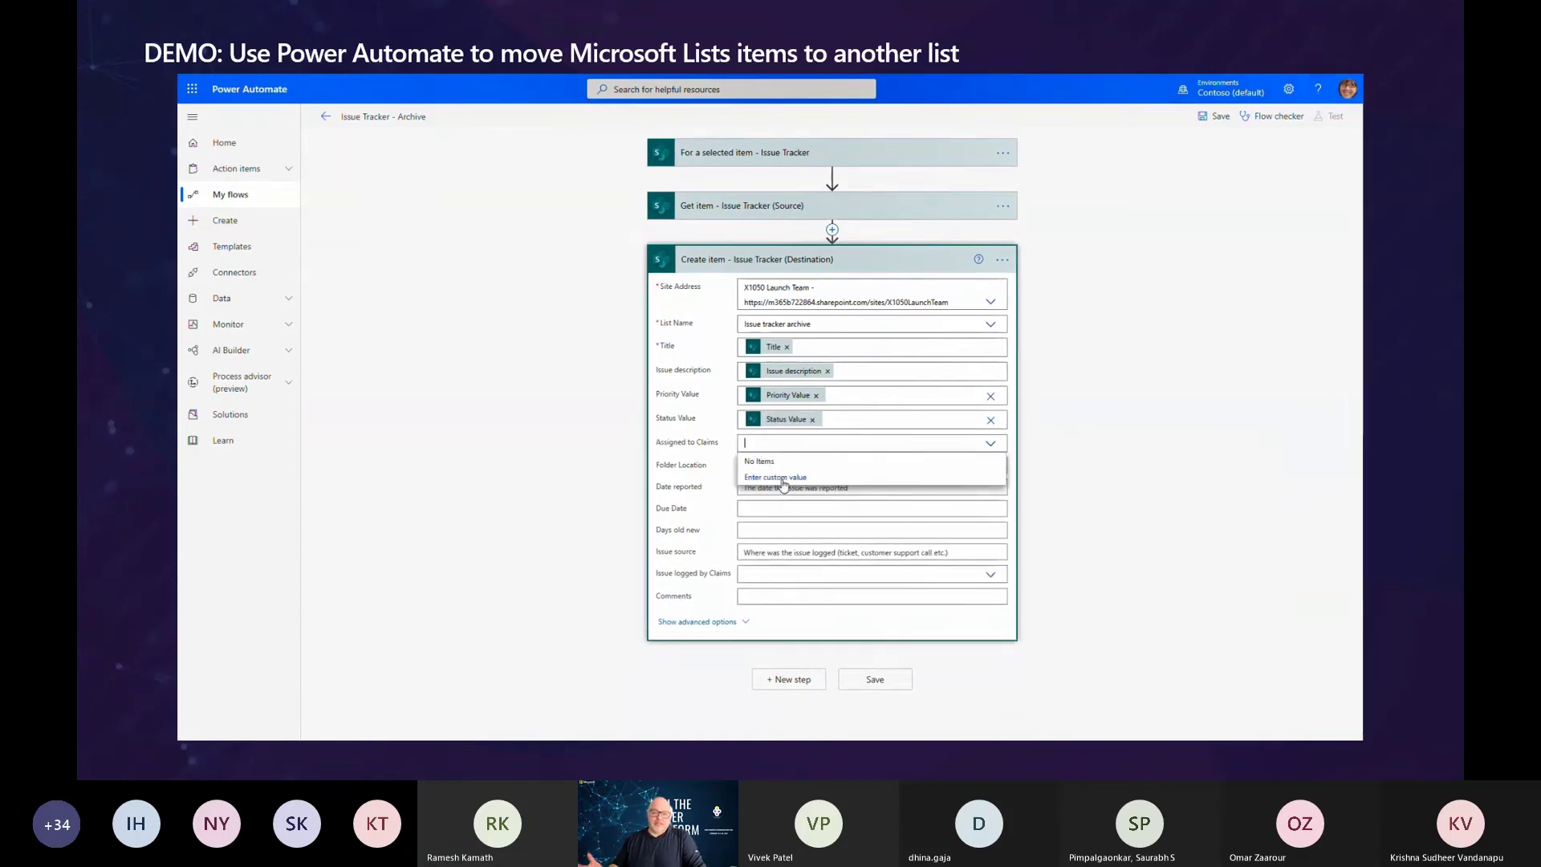
left_click(783, 480)
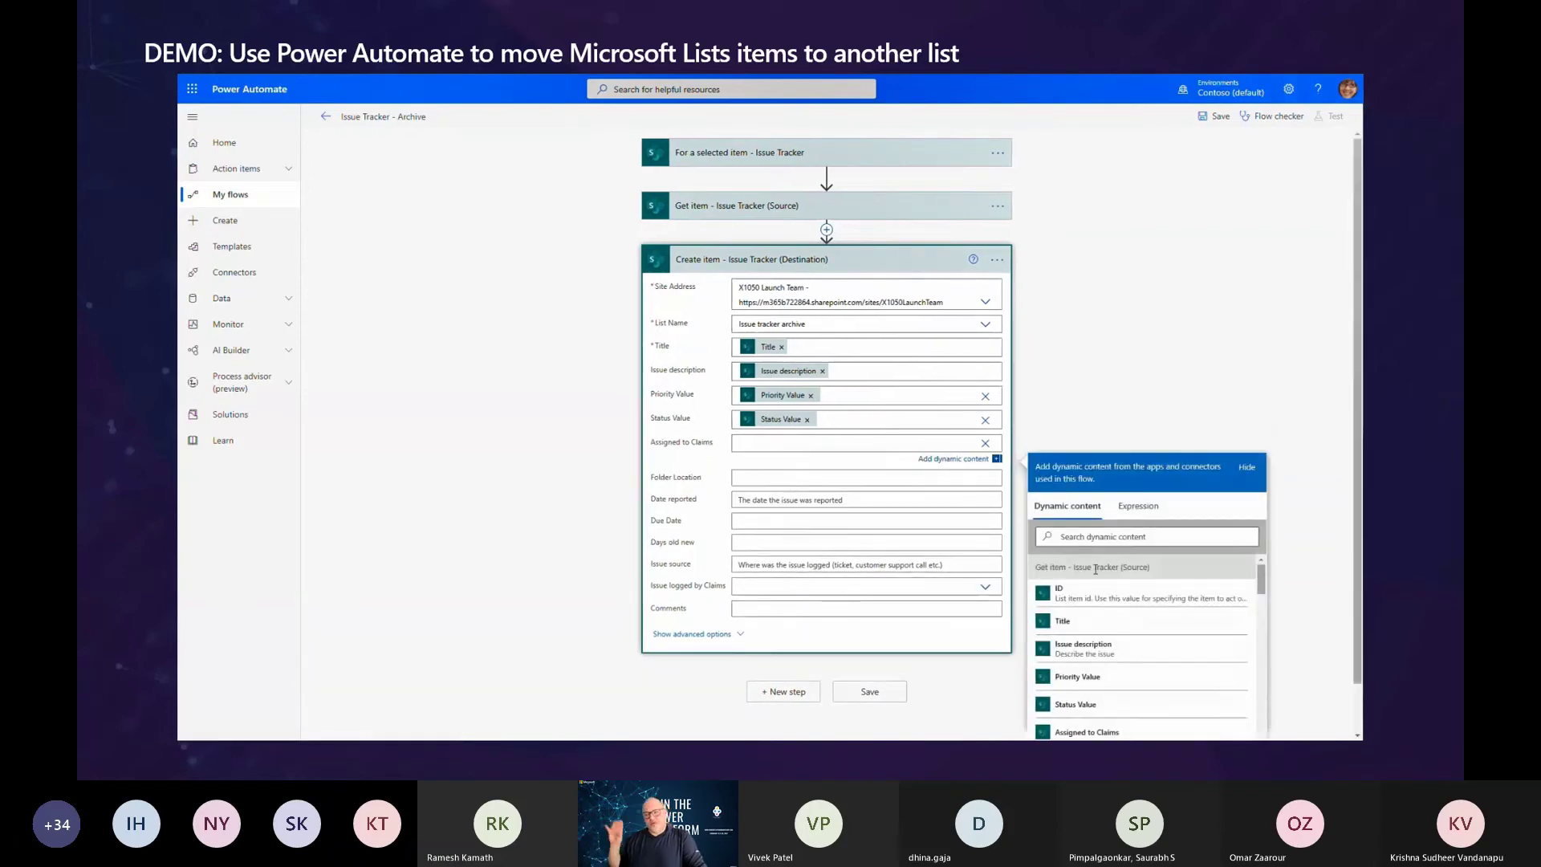
left_click(1121, 538)
type("c")
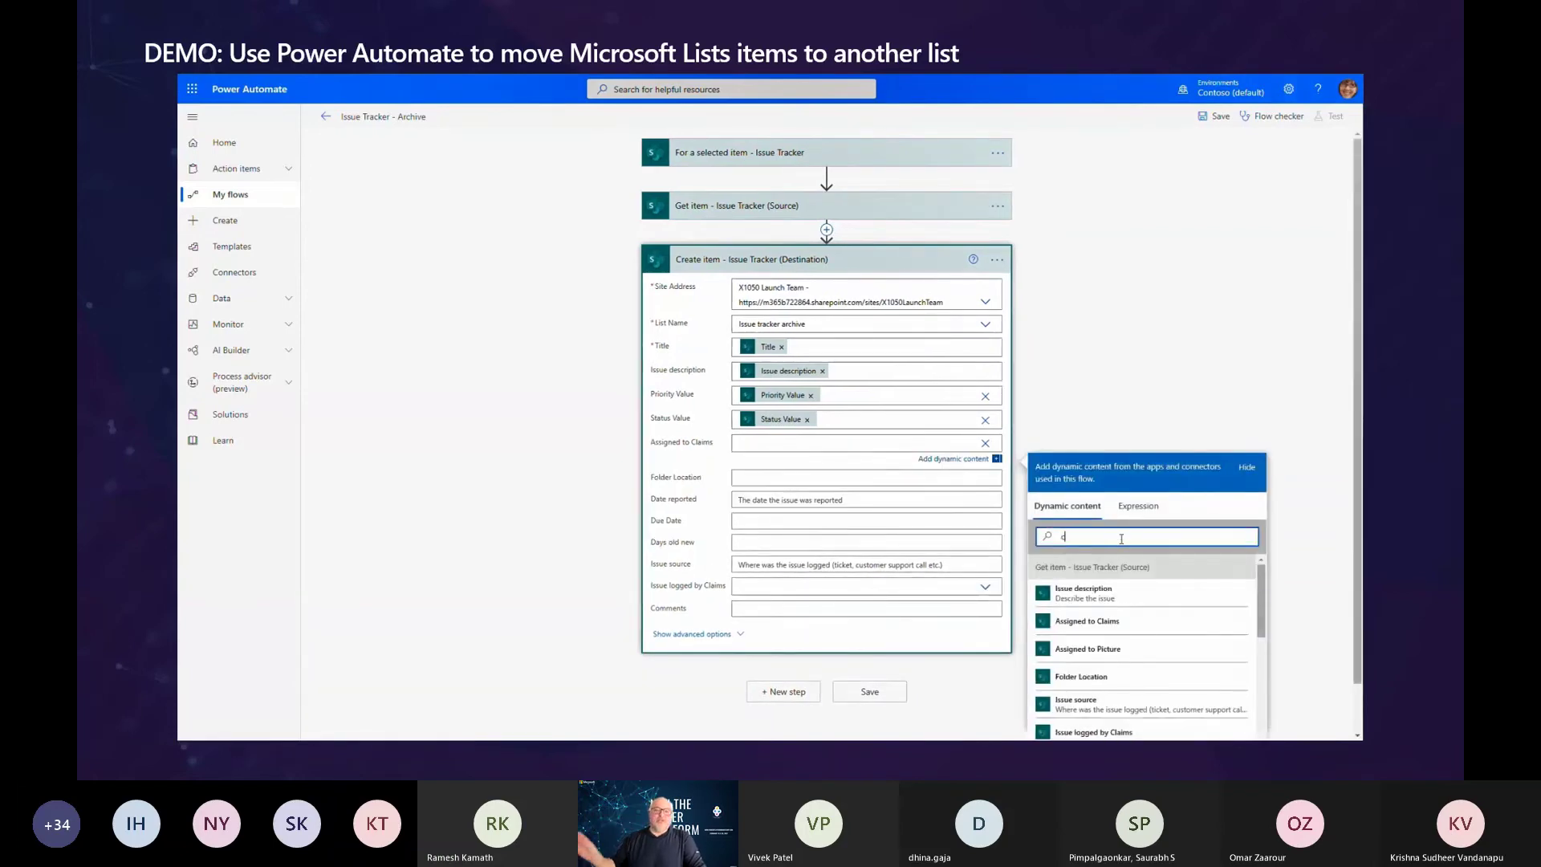
type("laimso")
key("BackSpace")
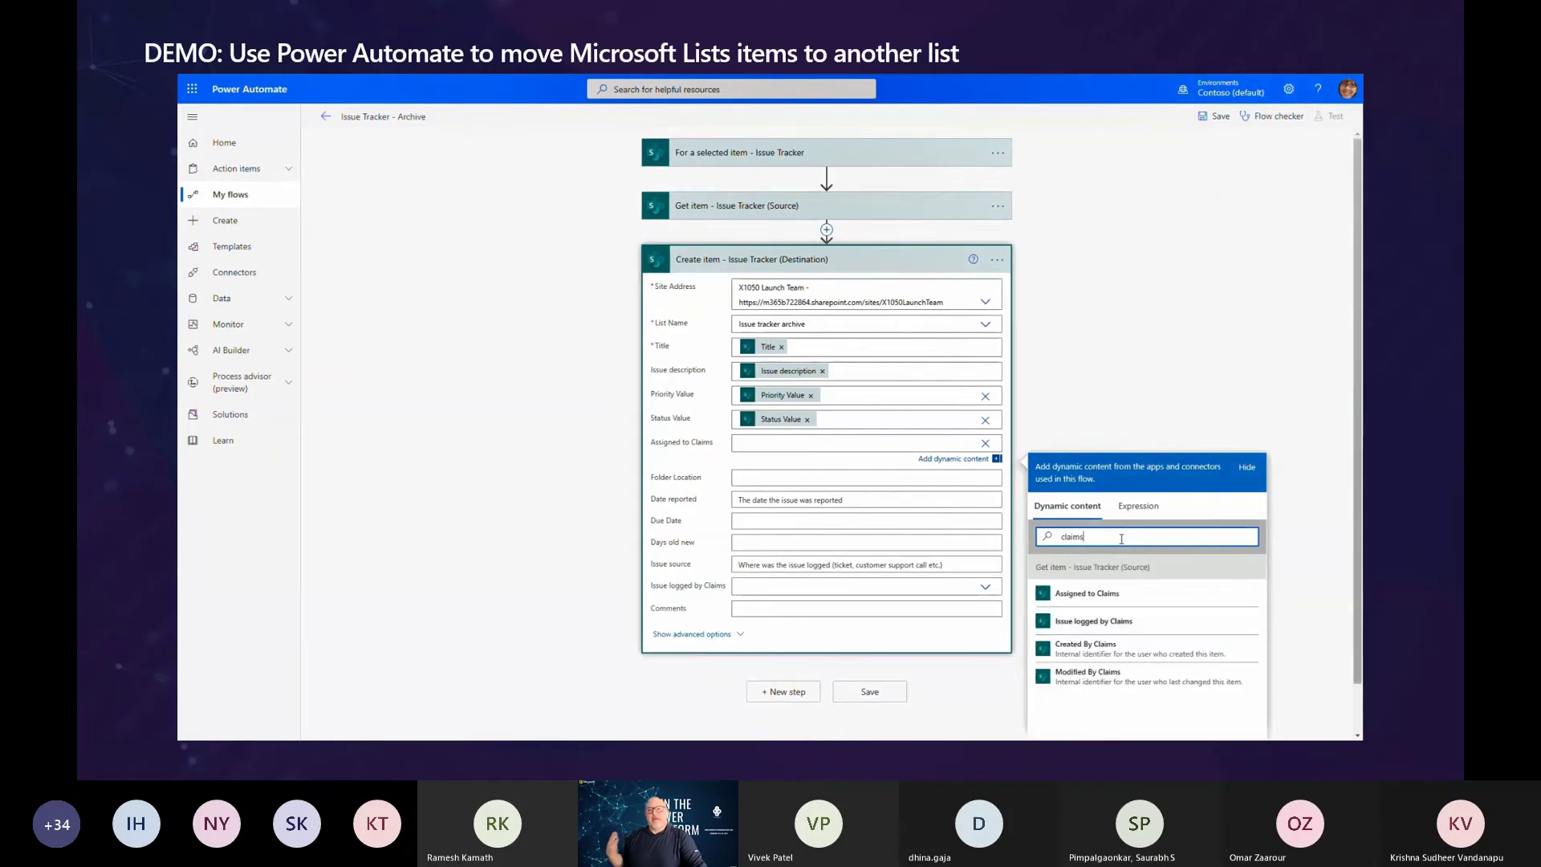
left_click(1104, 601)
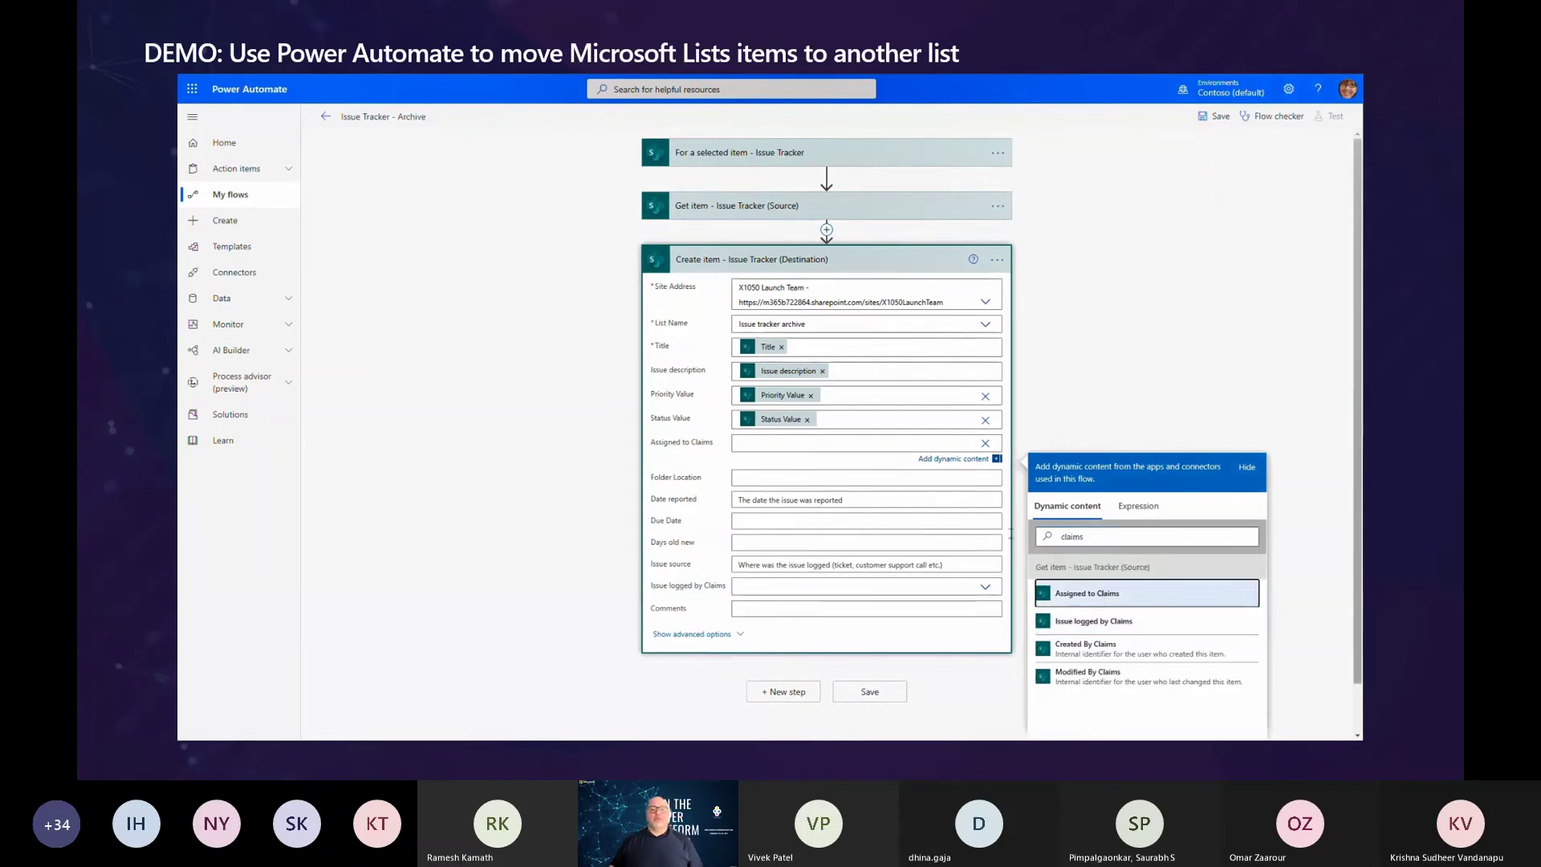
- Fill Folder Location, Date reported and Due Date in Create item with the matching dynamic content from Get item
left_click(783, 478)
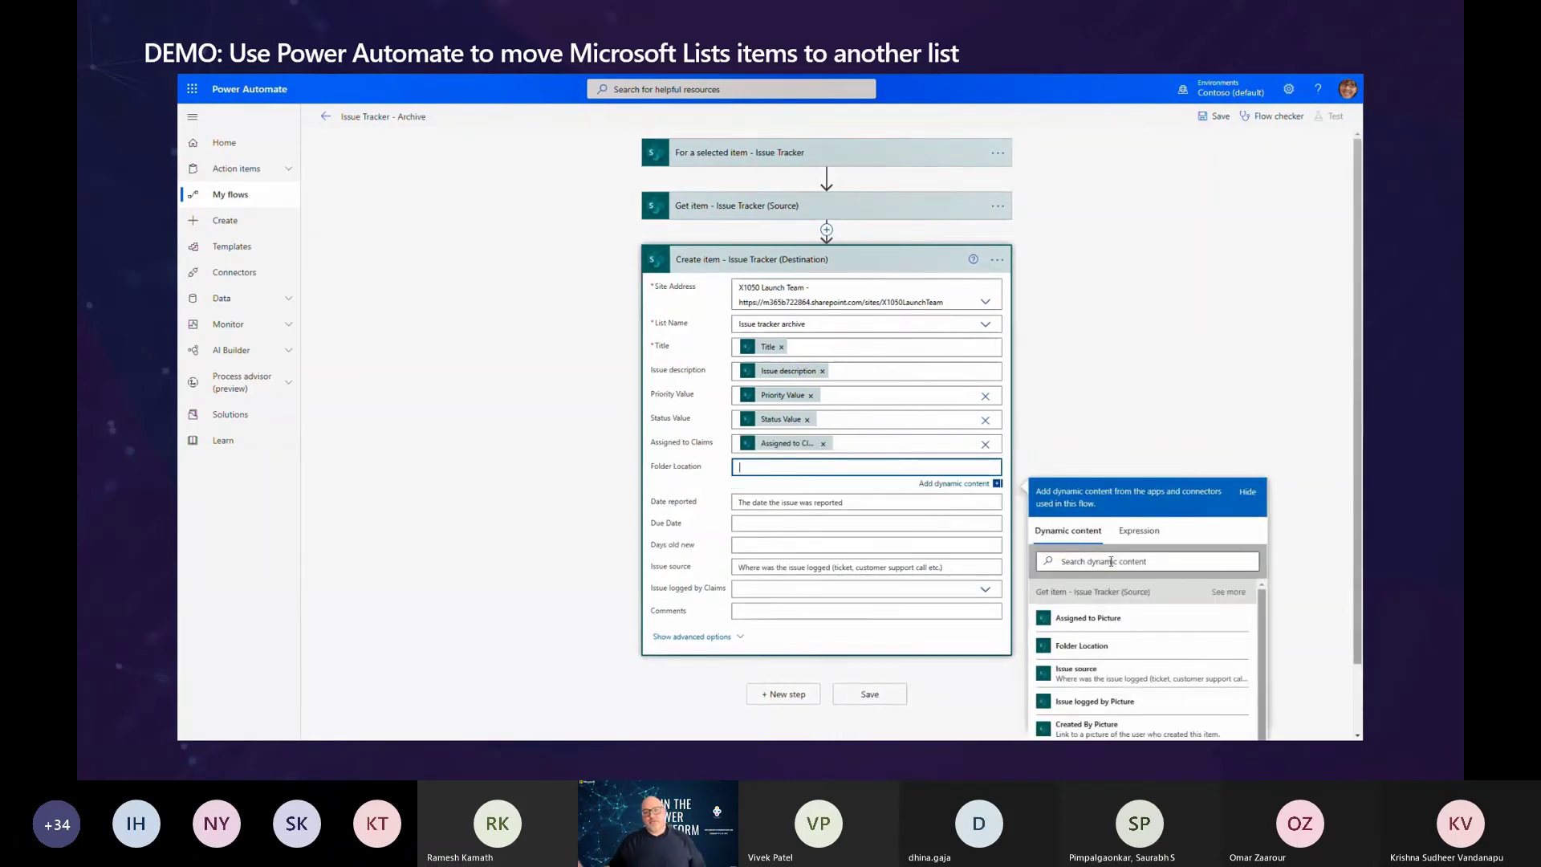
left_click(1078, 648)
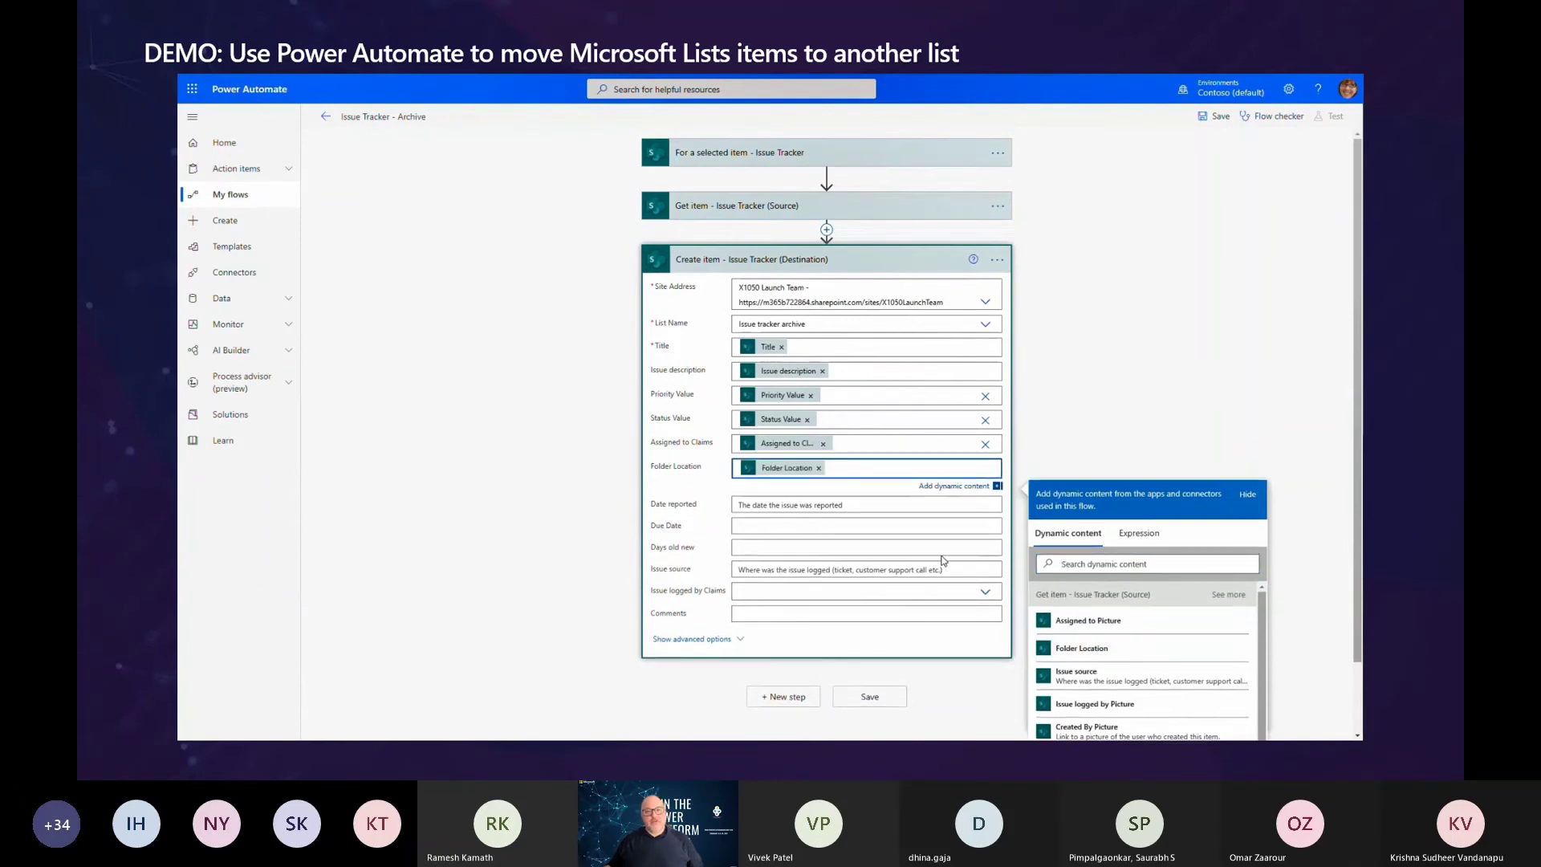
left_click(902, 505)
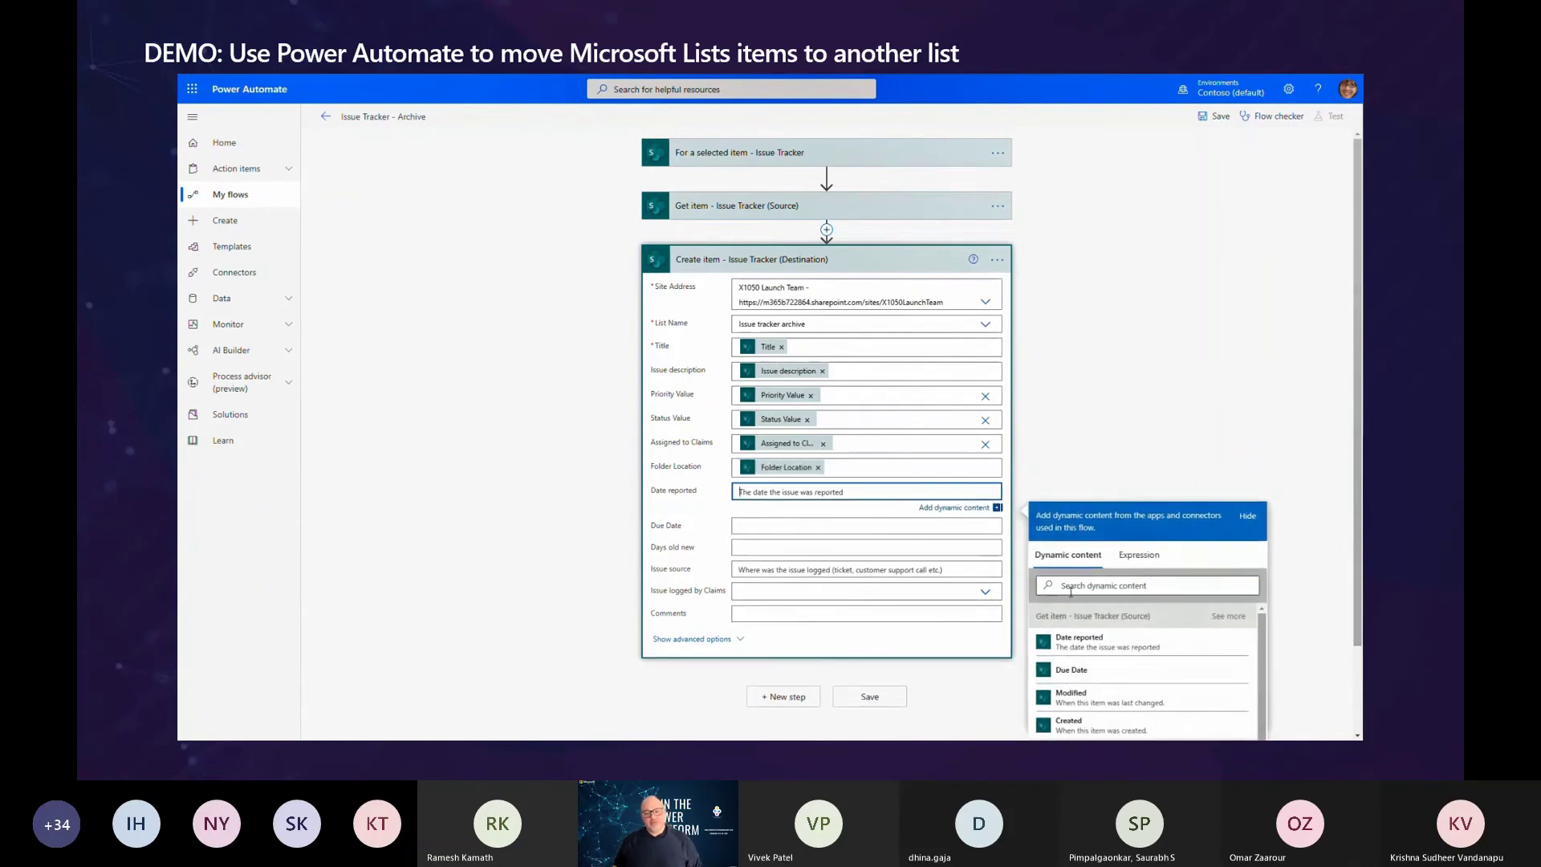
left_click(1080, 641)
left_click(817, 529)
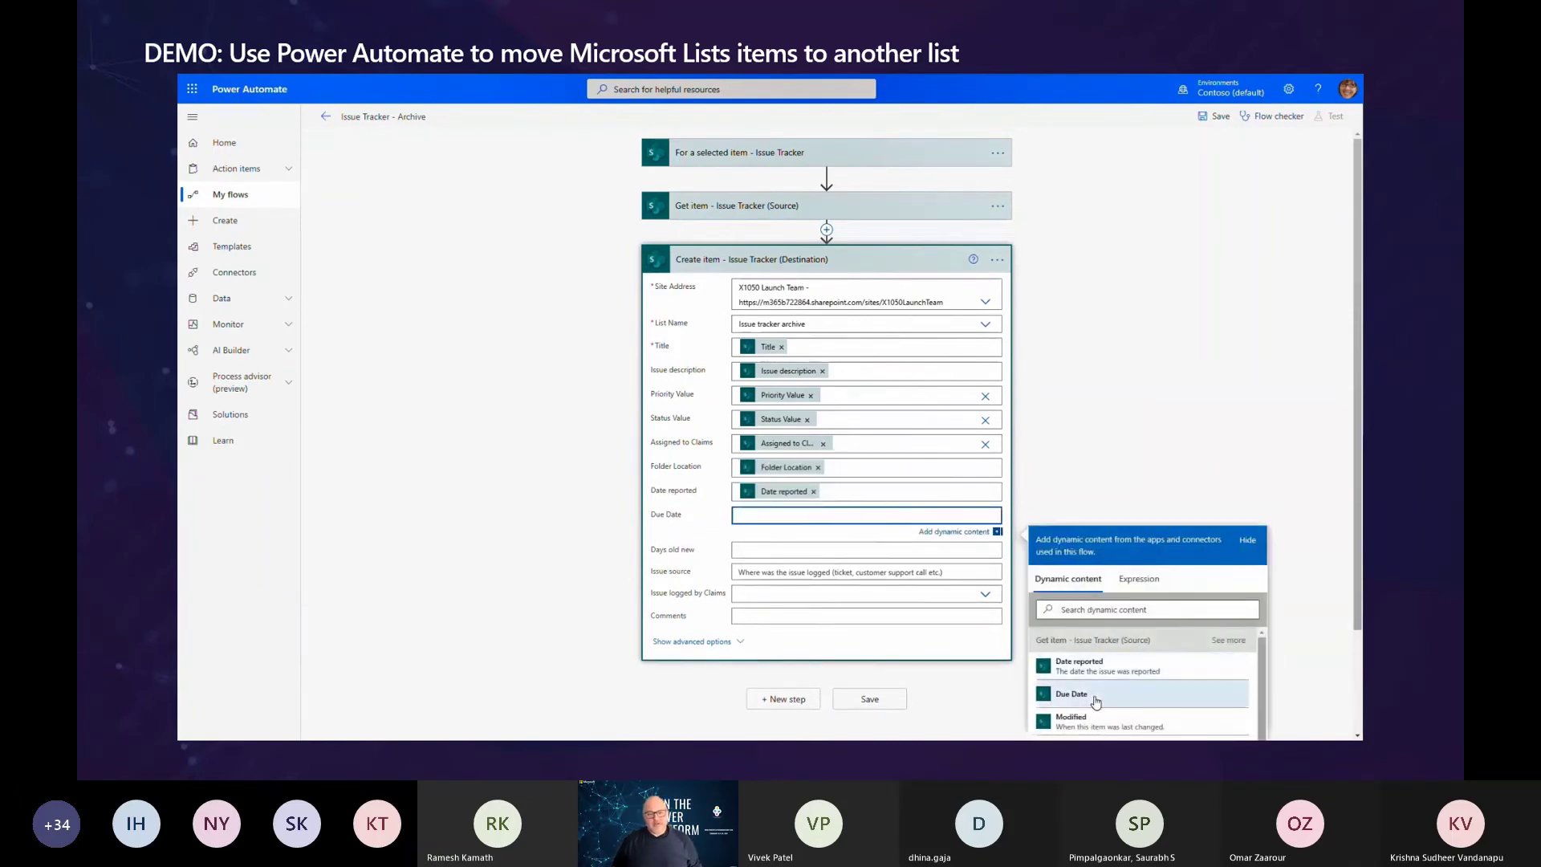
left_click(1092, 699)
- Fill Days old new and Issue source in Create item with the matching dynamic content from Get item
left_click(820, 554)
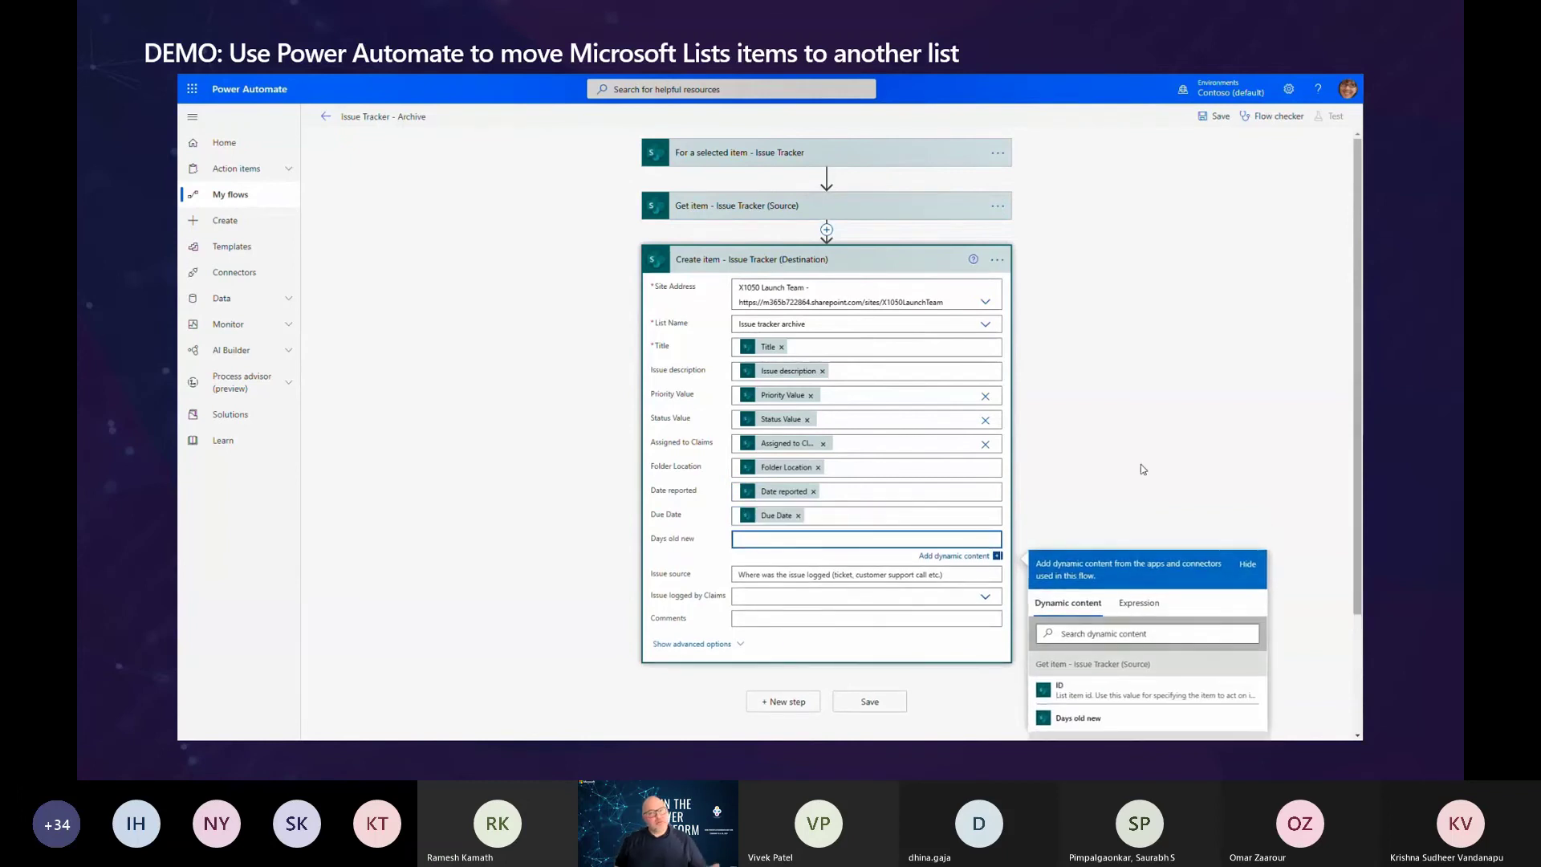
scroll(1140, 464, "down", 1)
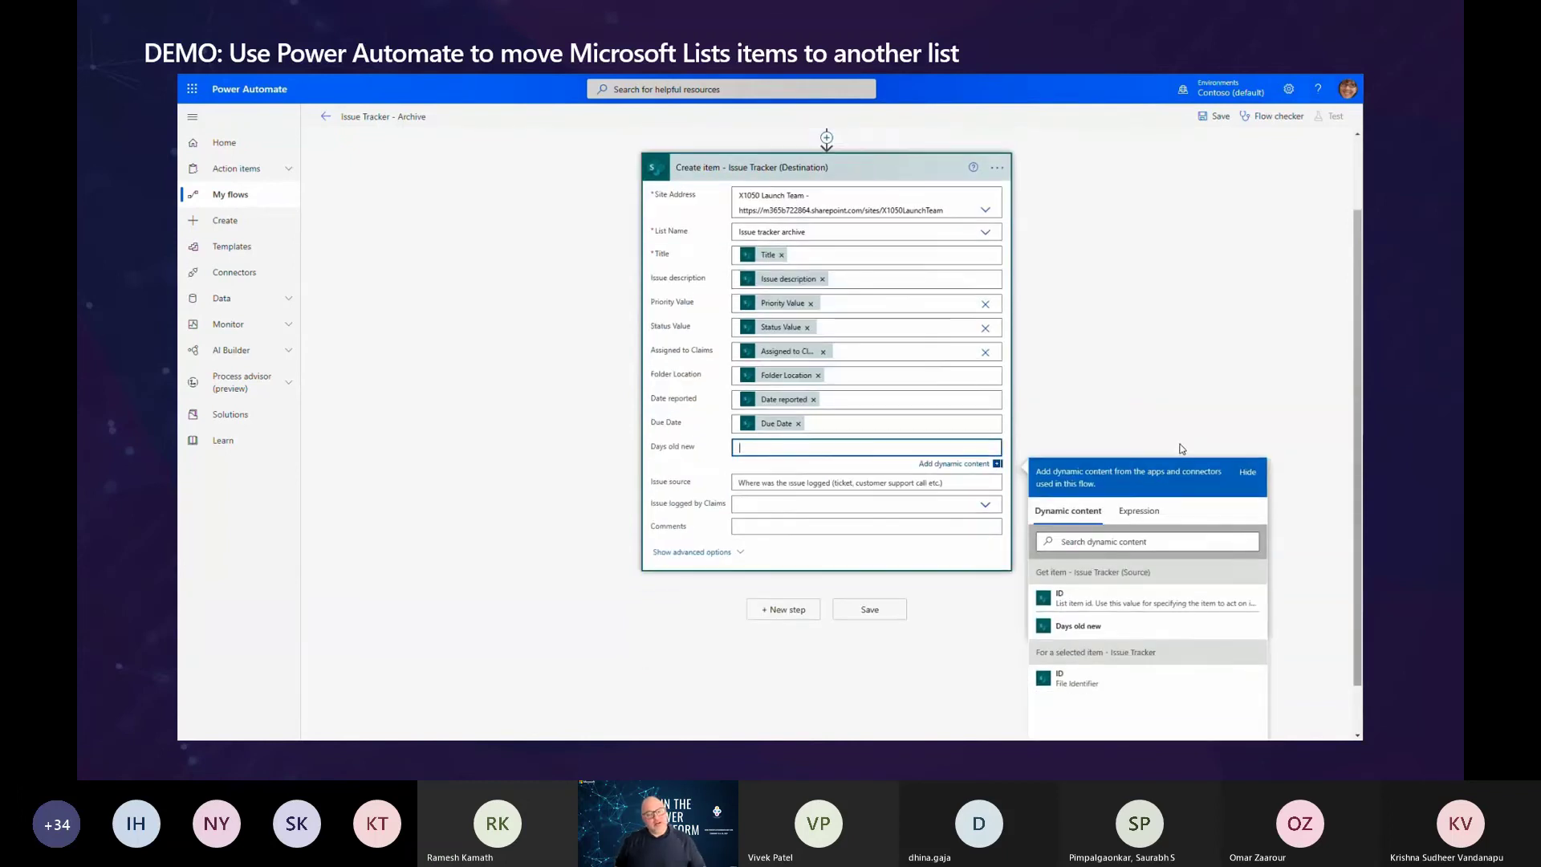
left_click(1112, 629)
left_click(851, 485)
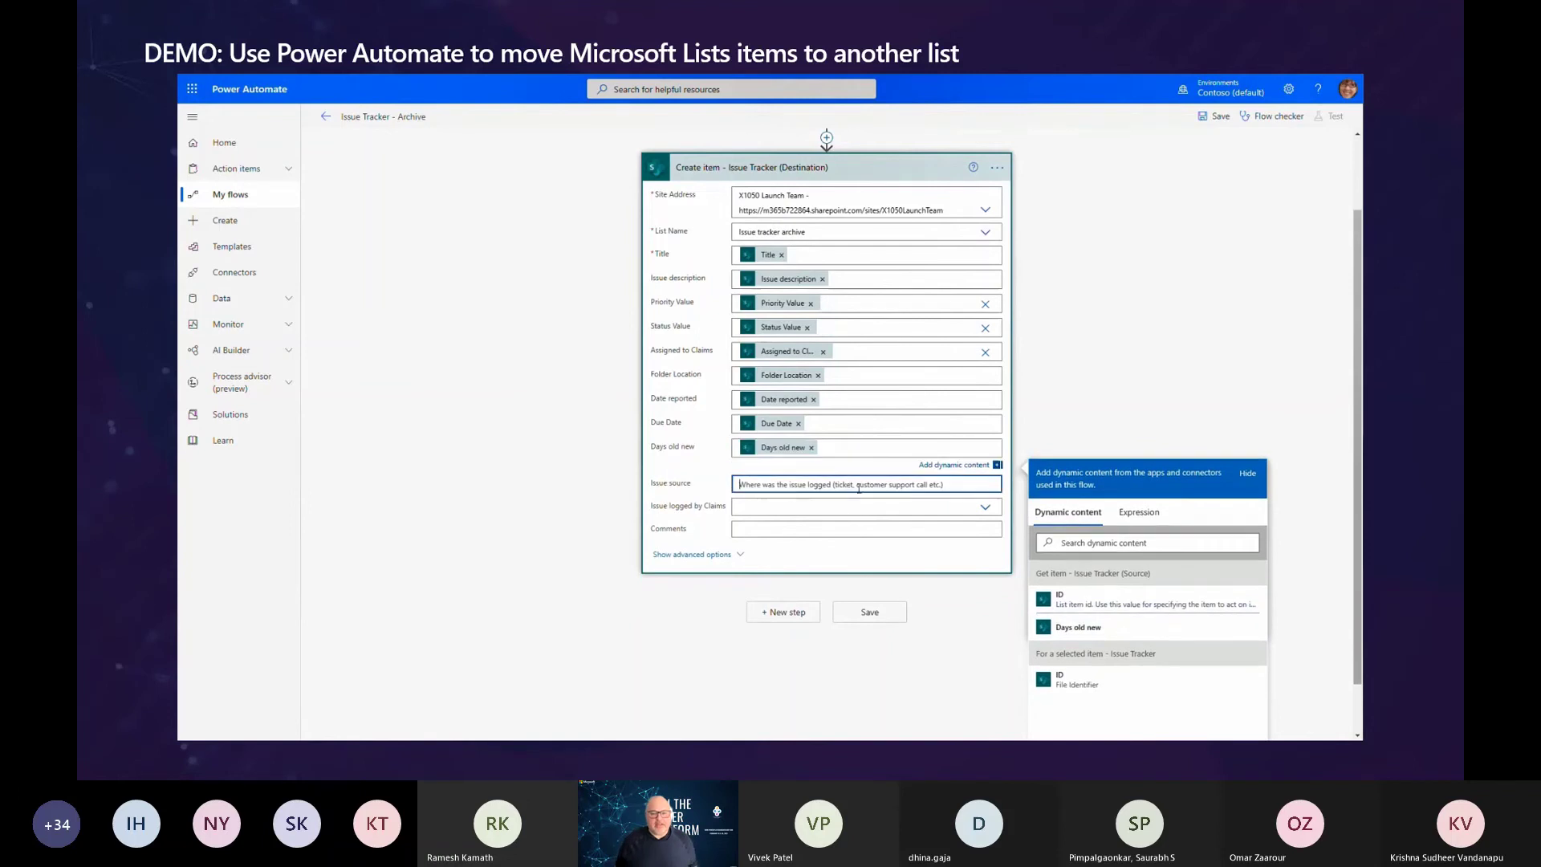
left_click(1102, 579)
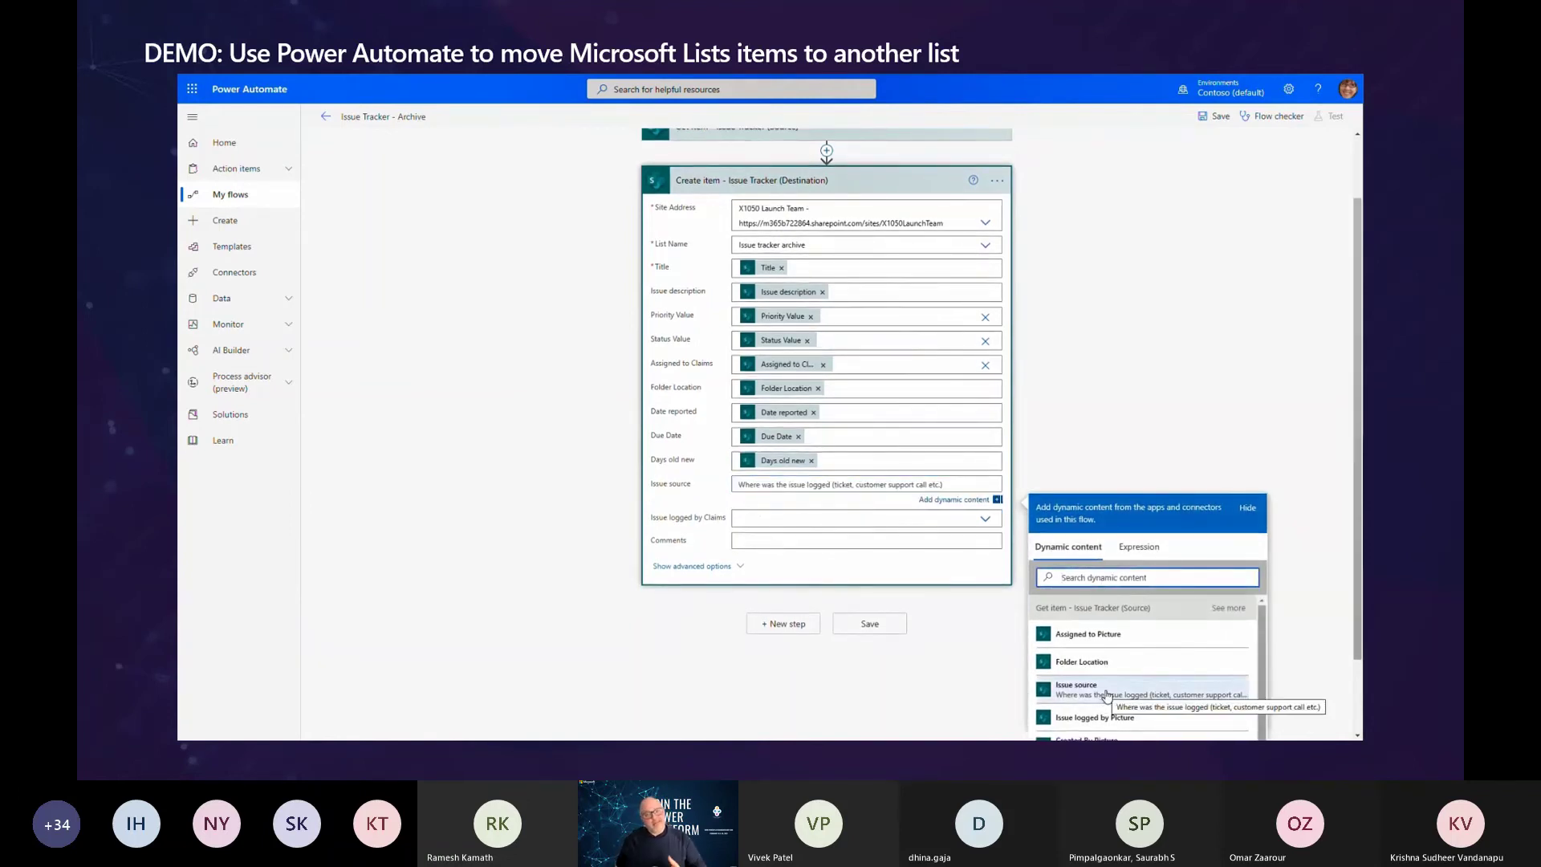
left_click(1106, 695)
- Set Issue logged by Claims to a custom value using Get item's Issue logged by Claims, and fill Comments with Get item's Comments
left_click(899, 519)
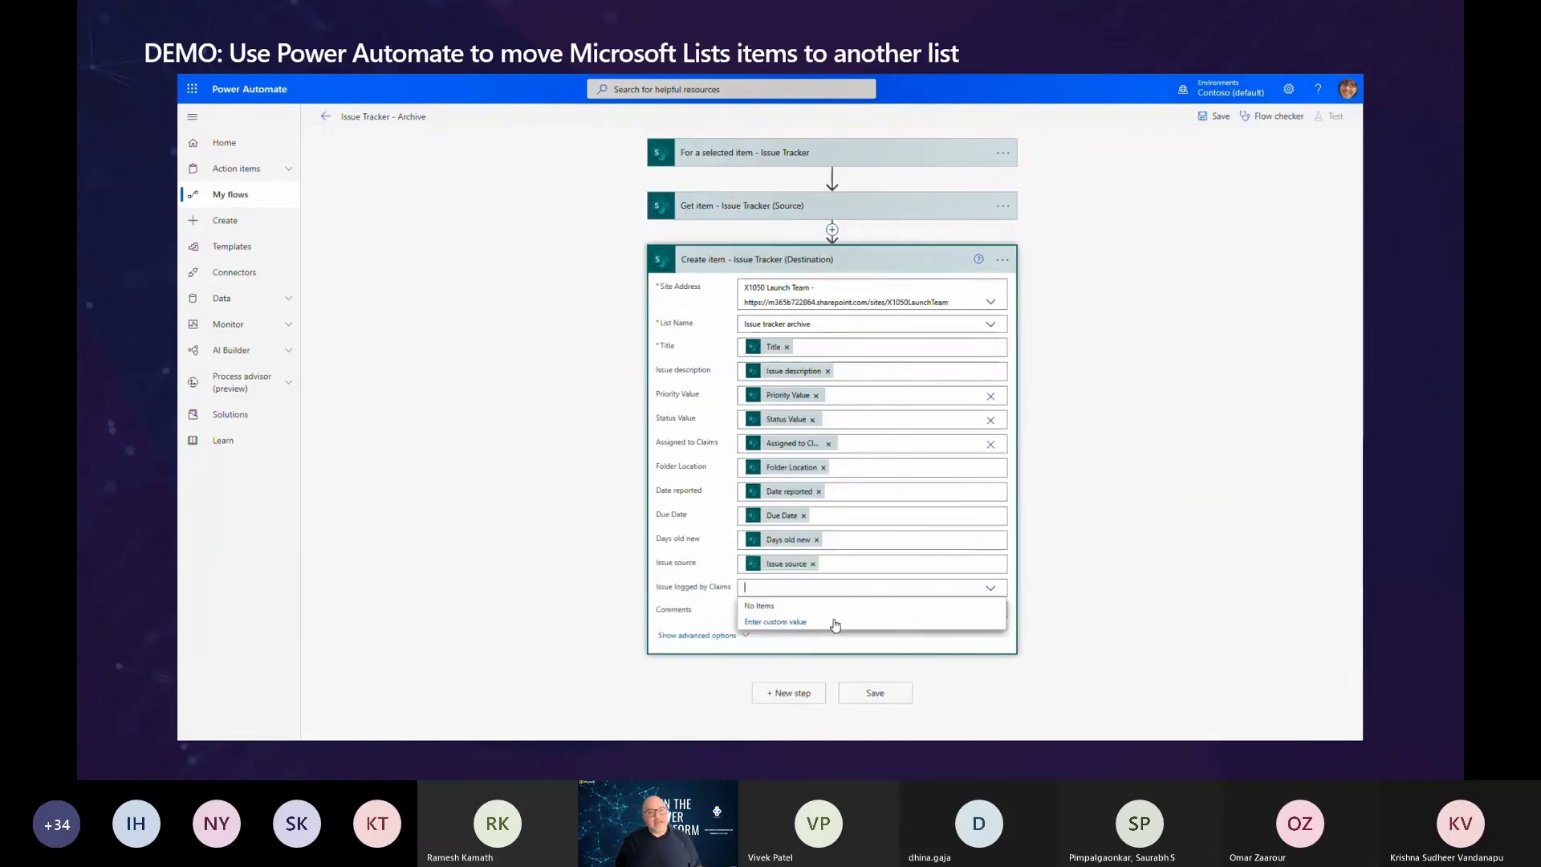
left_click(948, 626)
left_click(1120, 681)
type("claims")
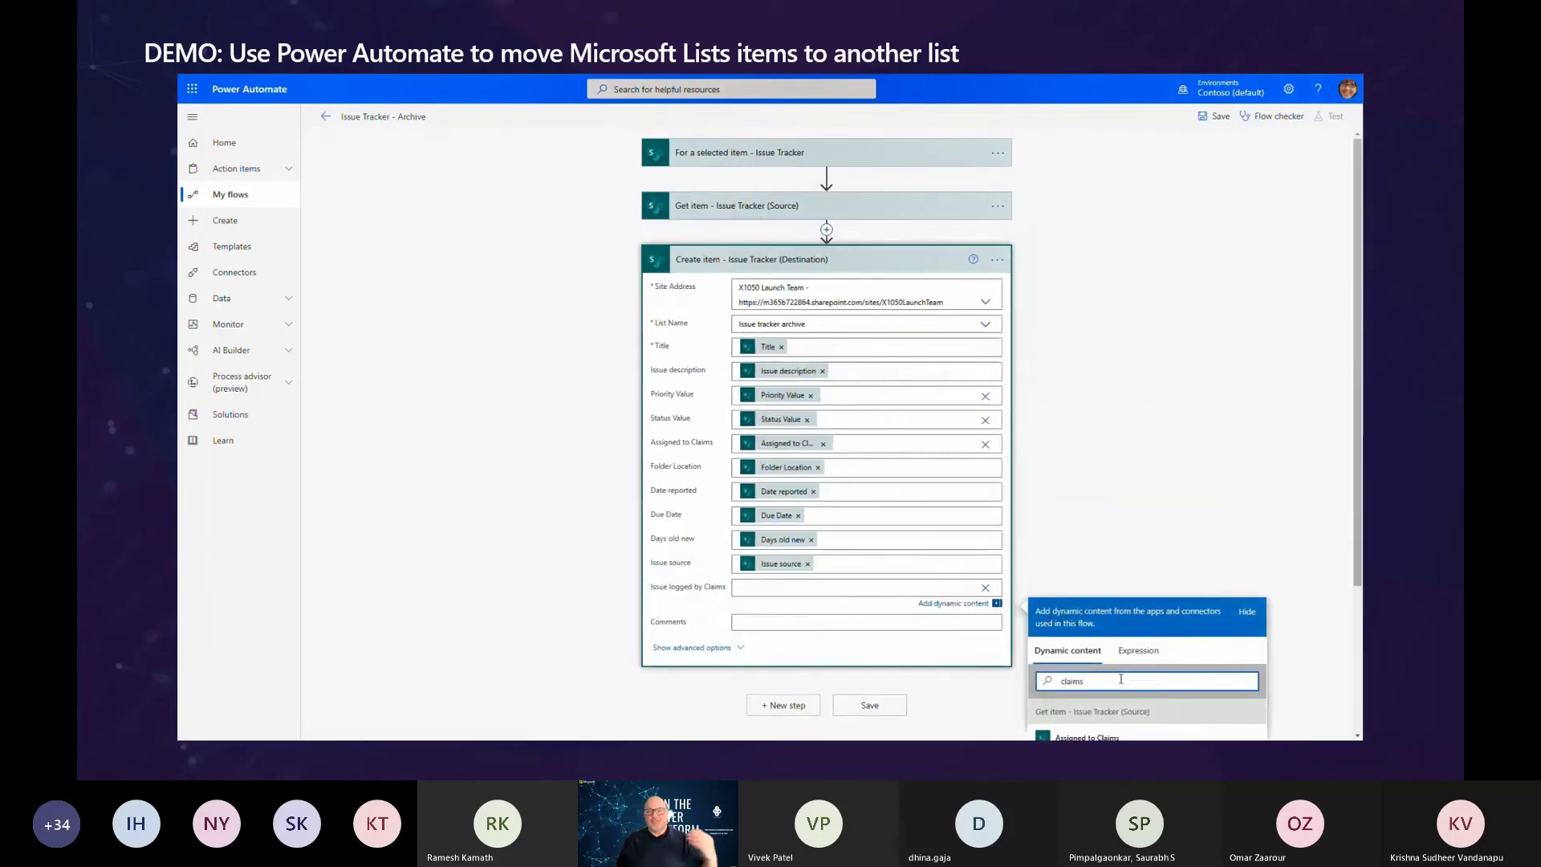
scroll(1121, 679, "down", 3)
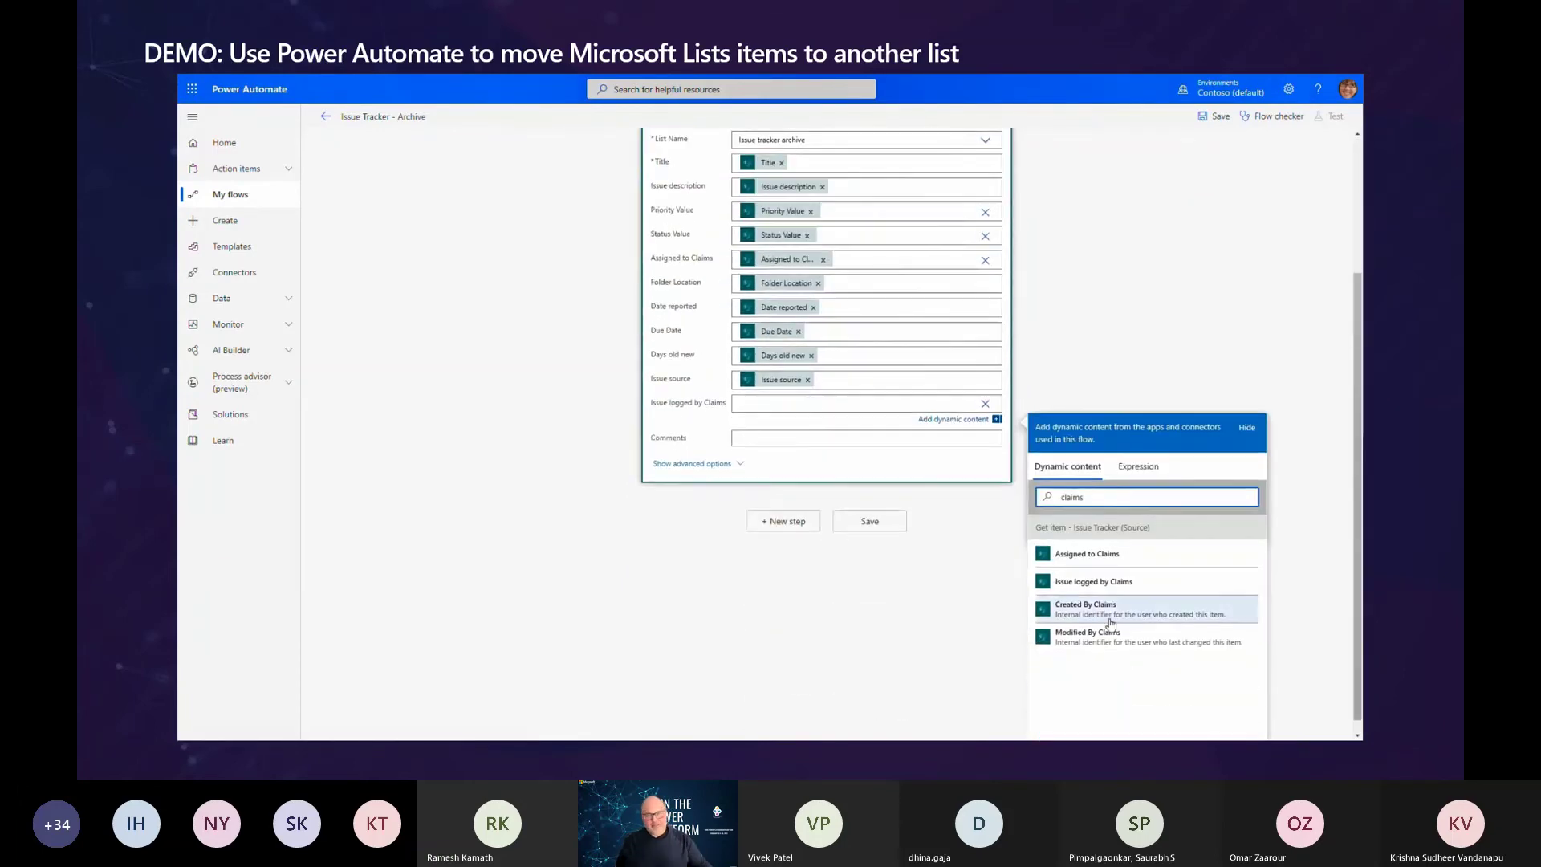
left_click(1113, 586)
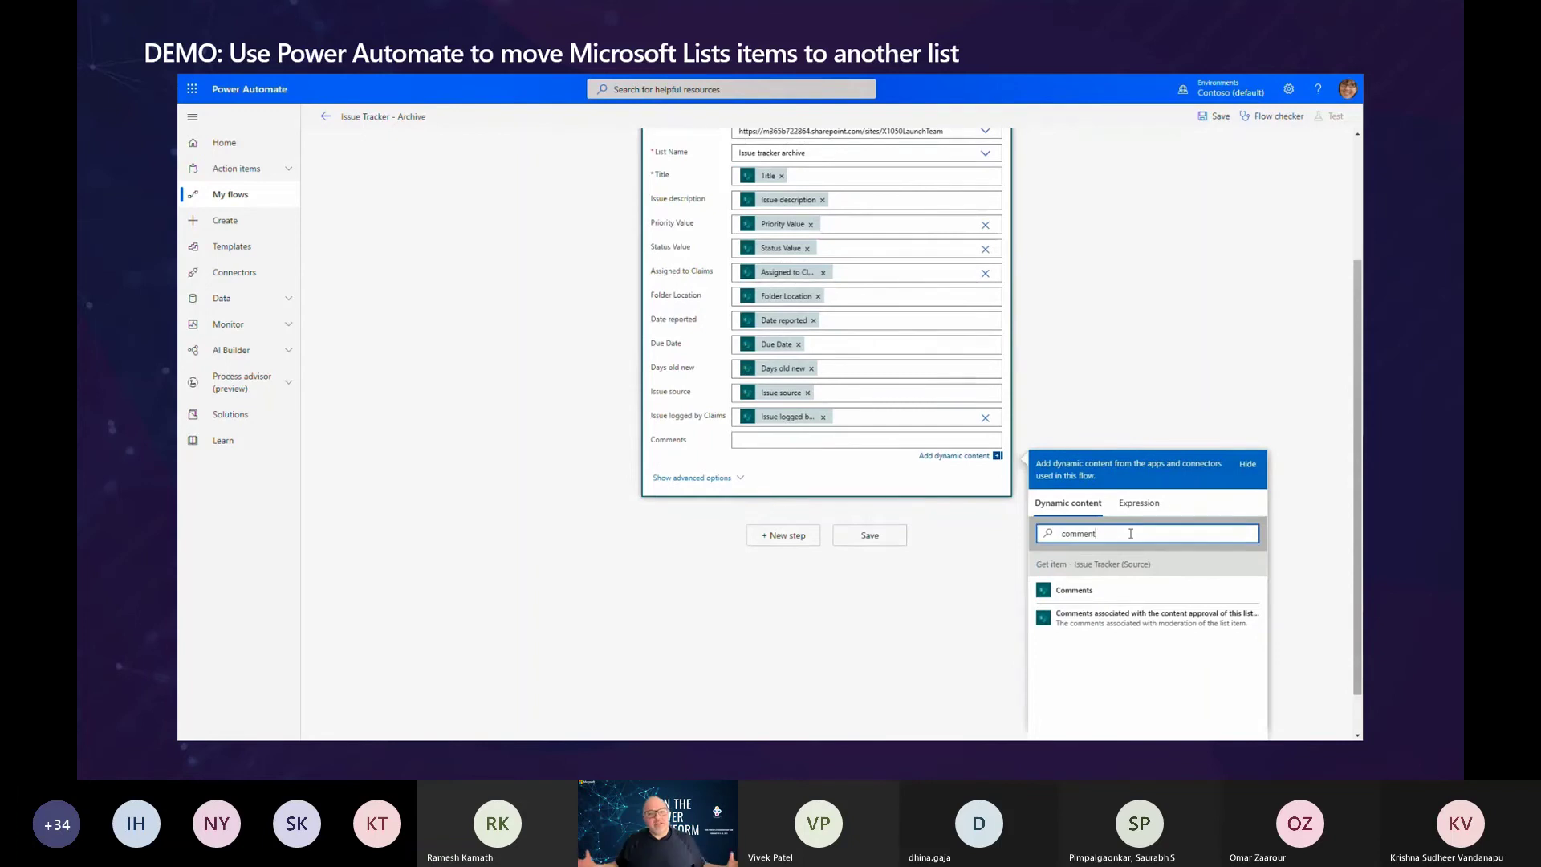
left_click(1105, 590)
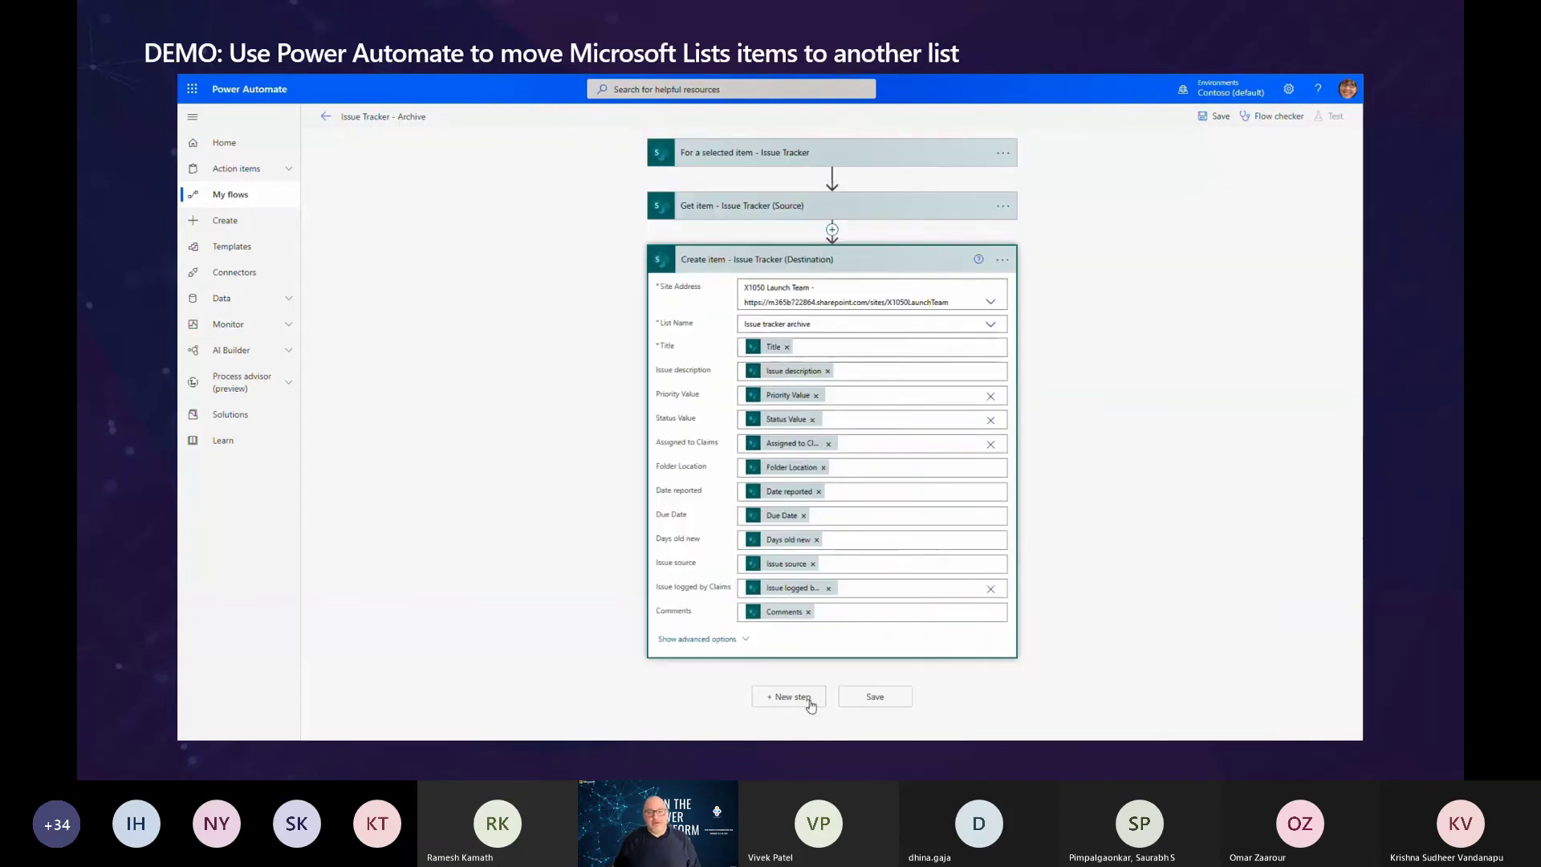
- Add a SharePoint Delete item action after Create item and rename it "Delete item - Issue Tracker (Source)"
left_click(805, 698)
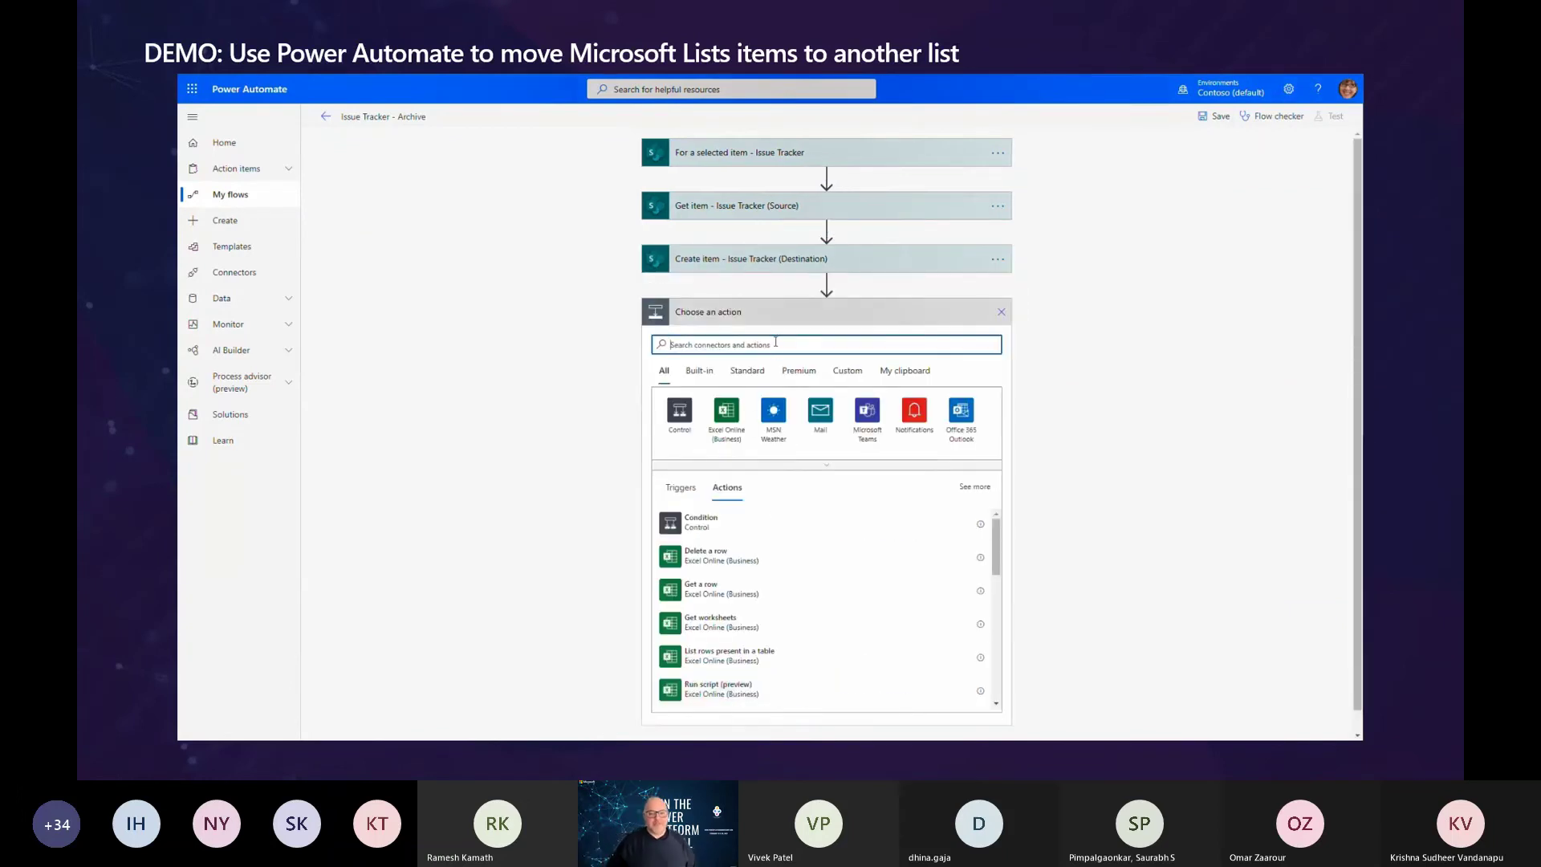
type("s")
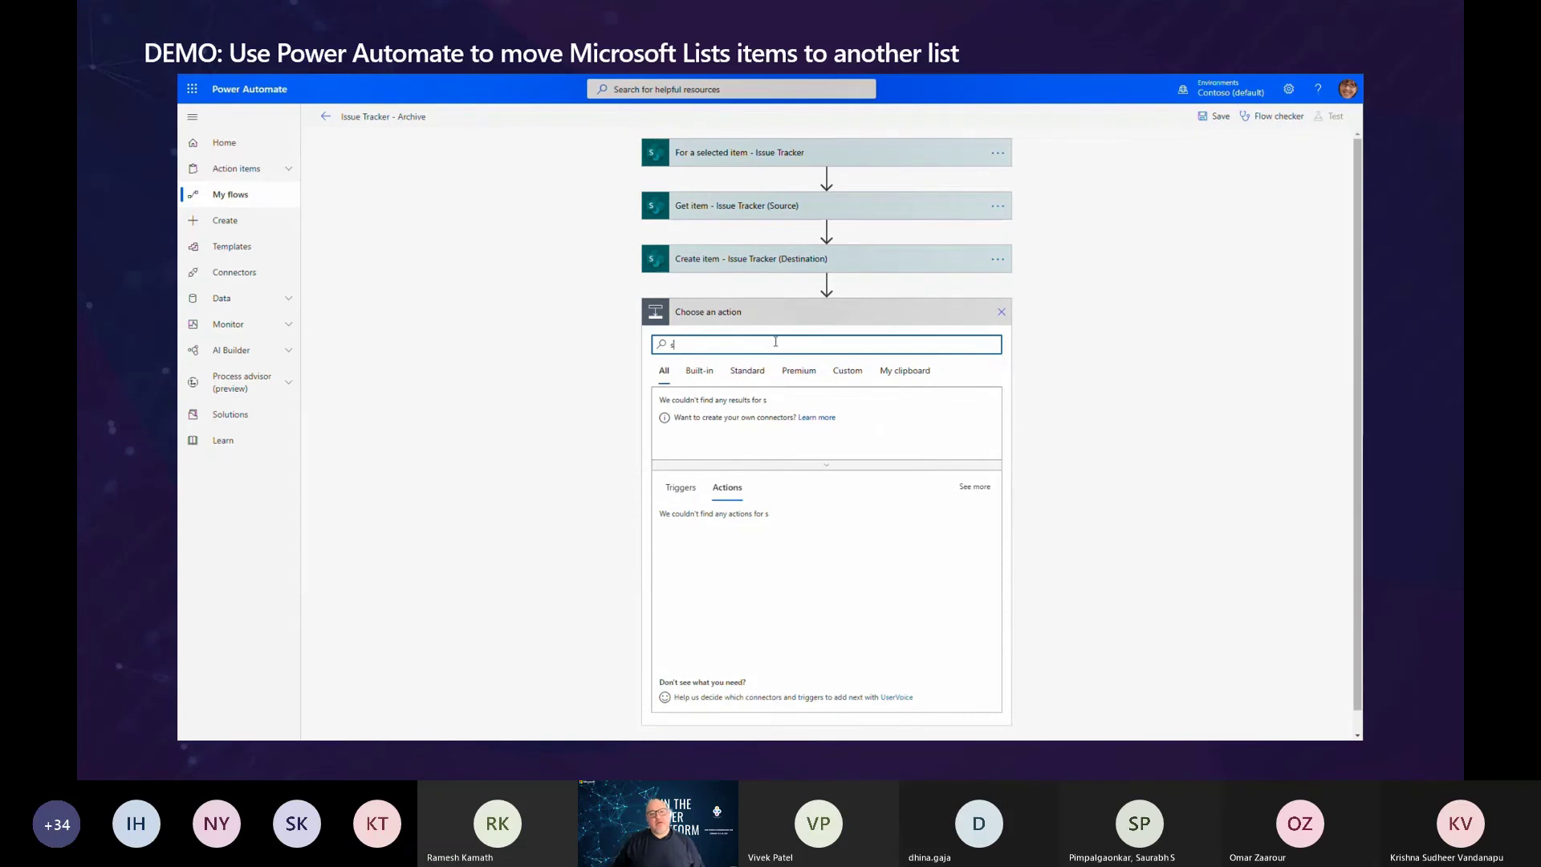
type("harepoint delete")
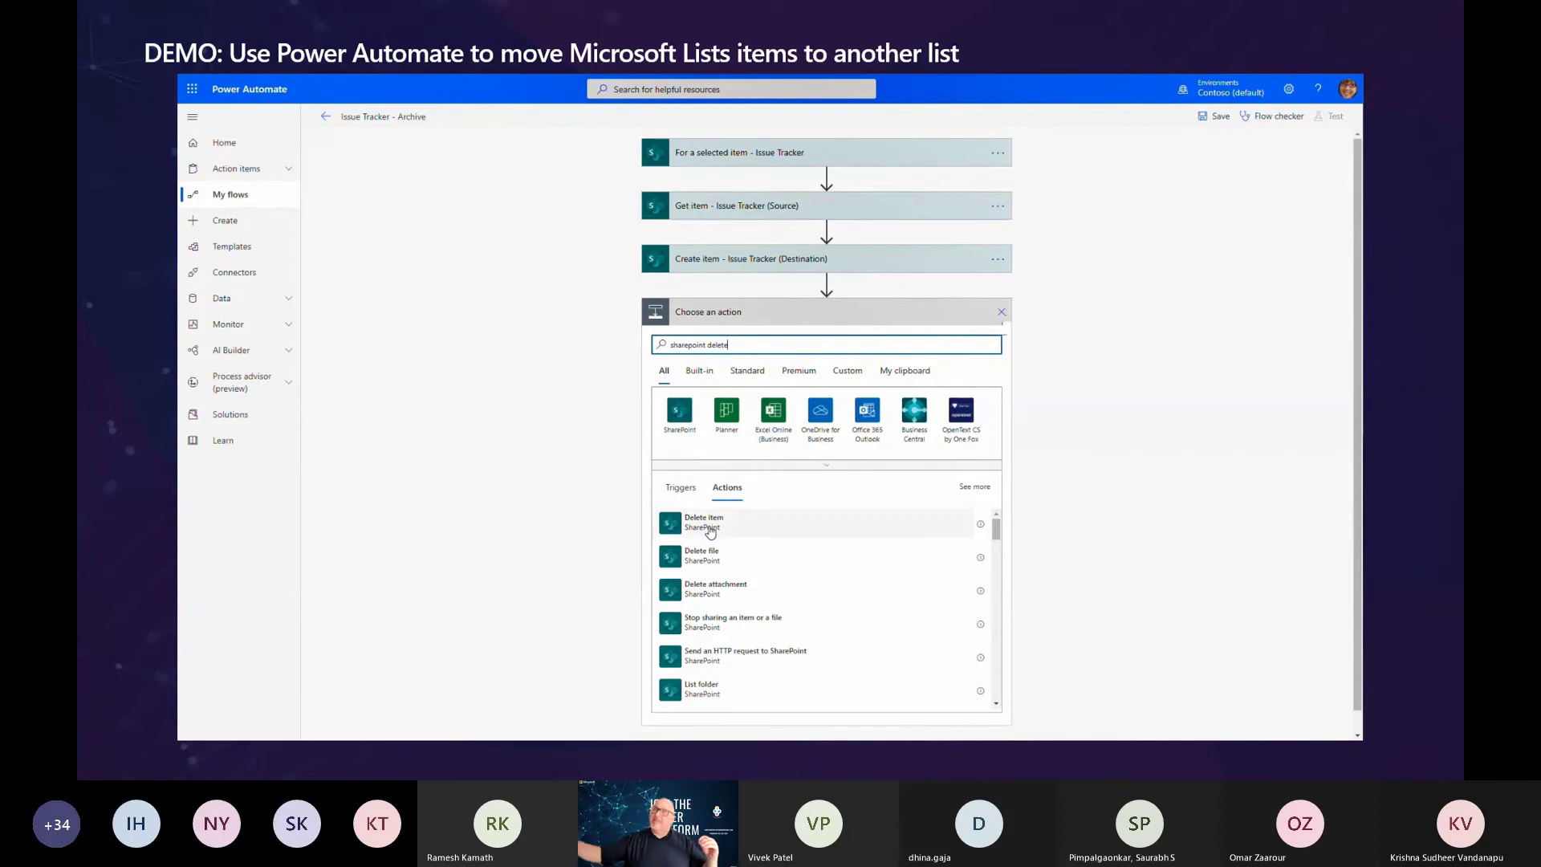
left_click(709, 526)
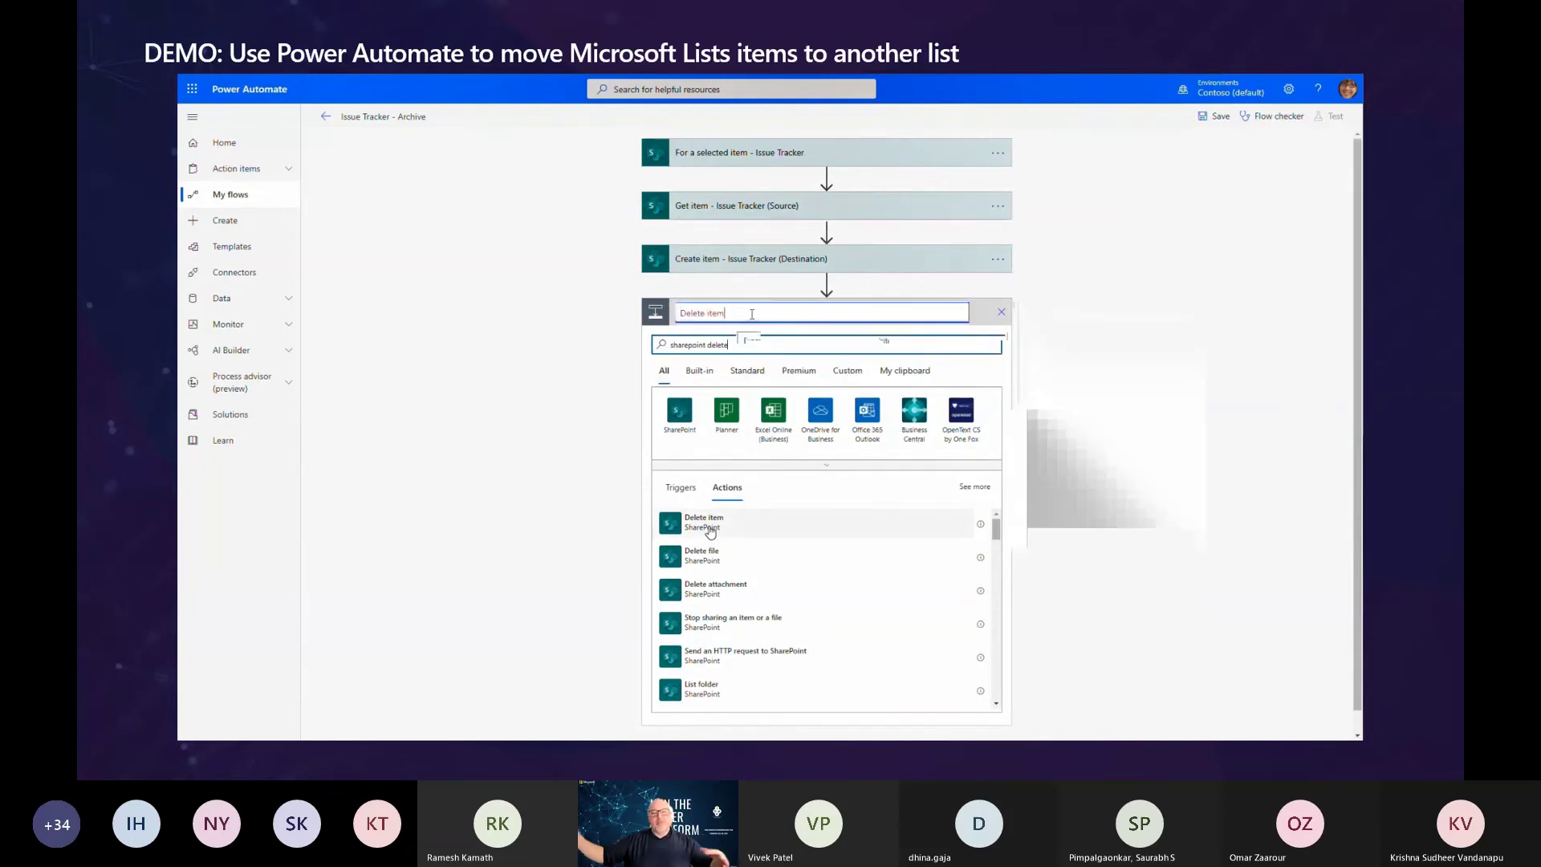
type("- Issue")
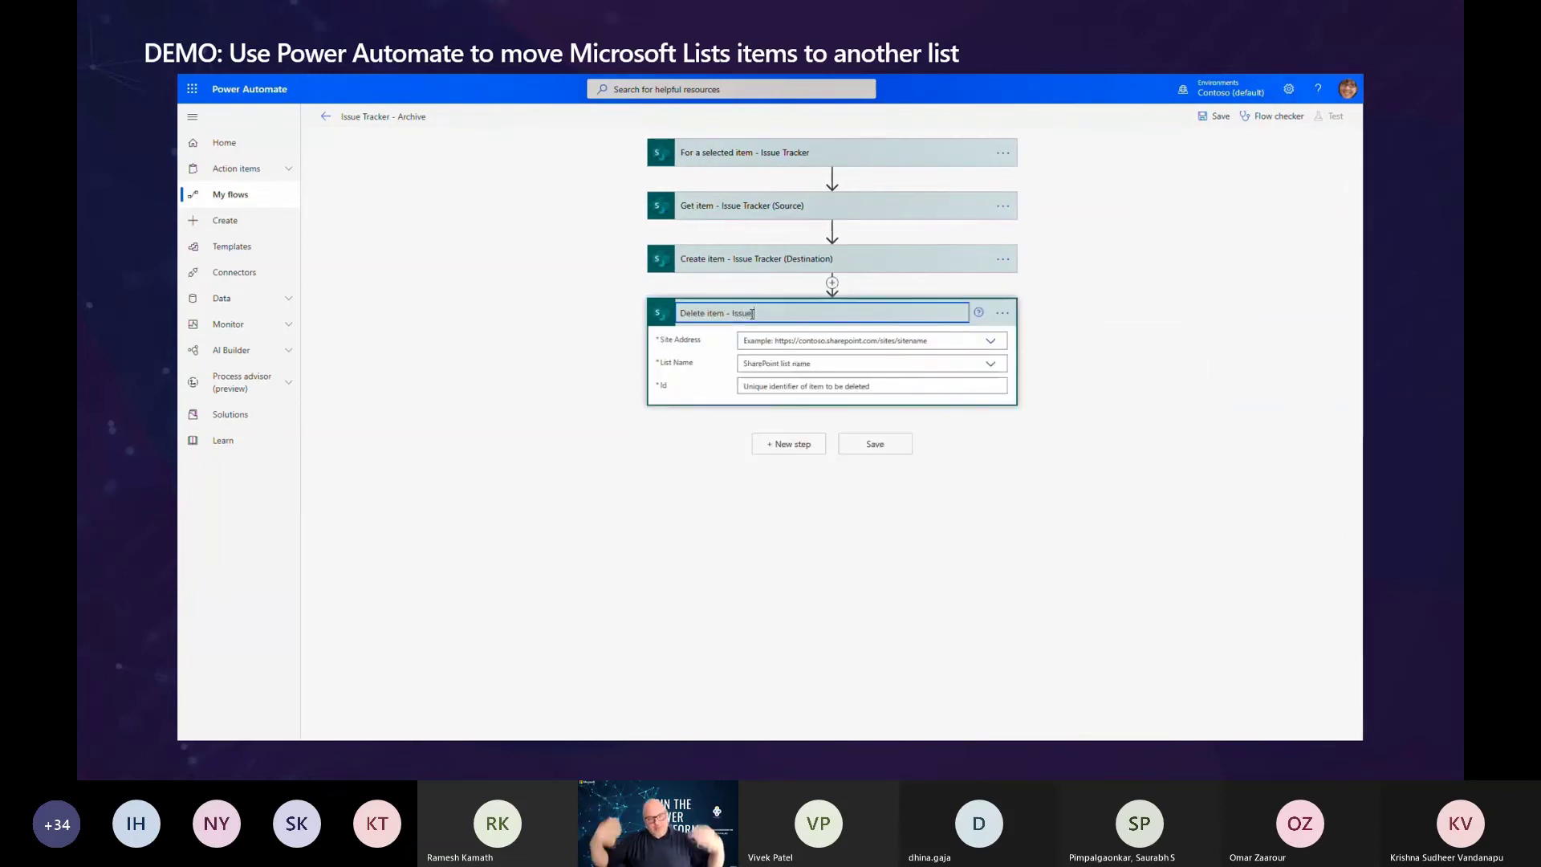
type(" Tracker")
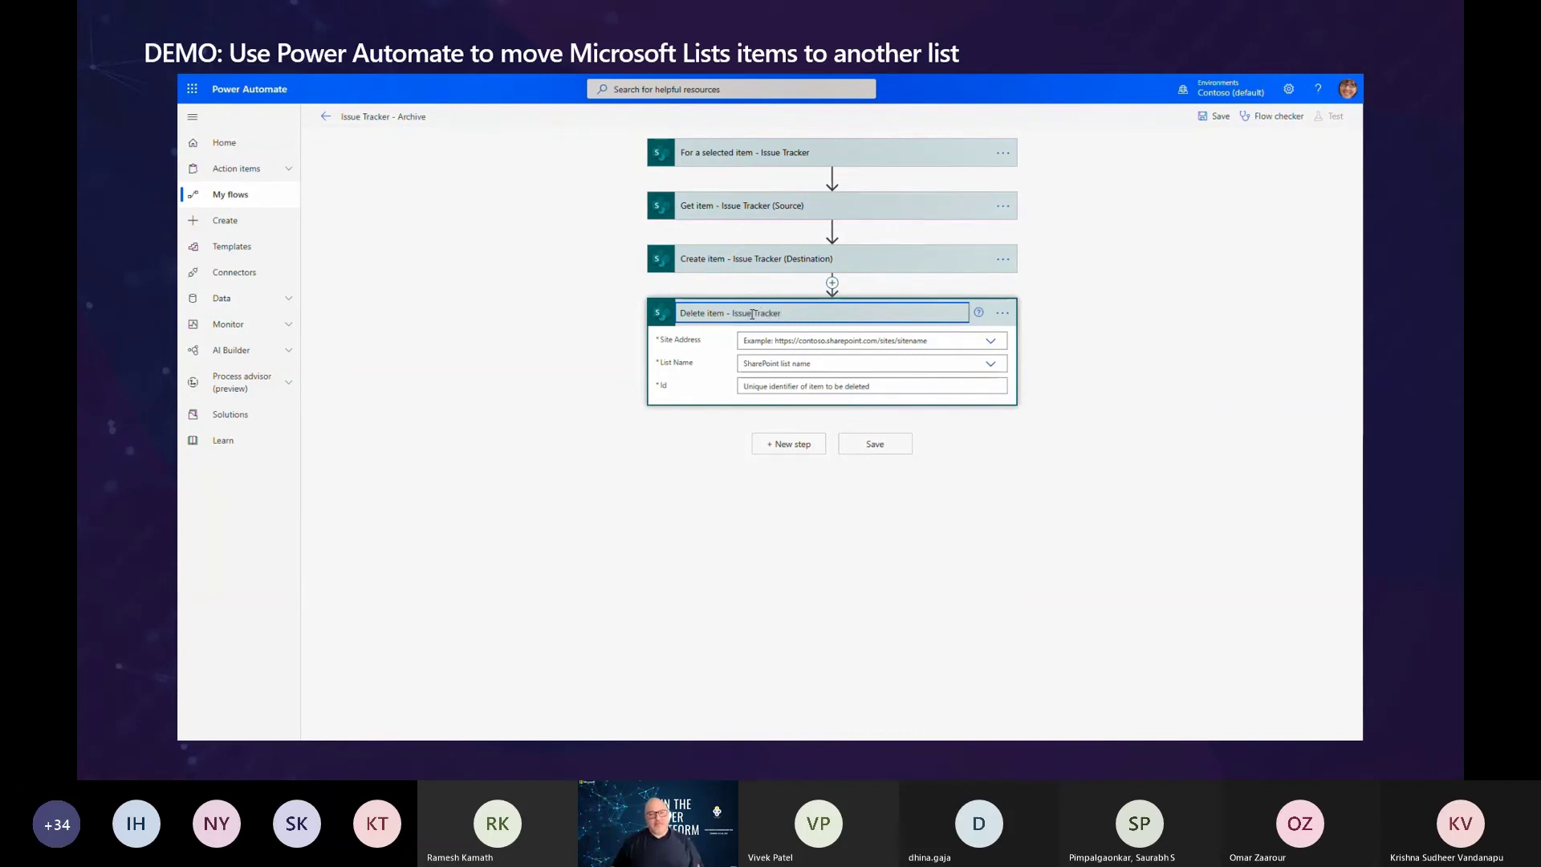
type(" (Source")
key("Return")
- Set Delete item to the X1050 Launch Team site and the Issue tracker list, with Get item's ID as the Id
left_click(986, 342)
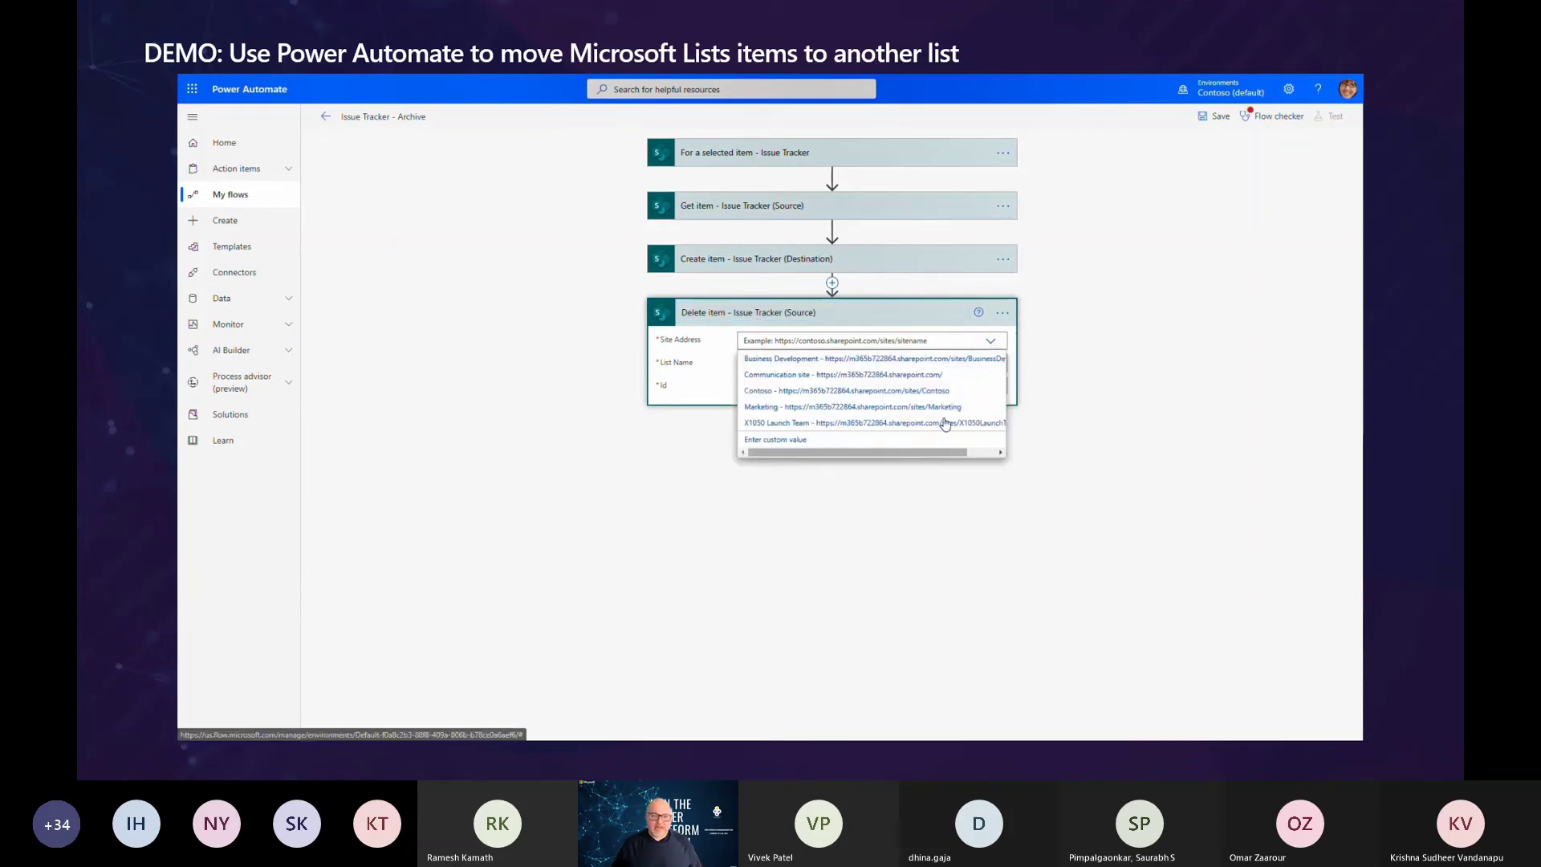
left_click(944, 426)
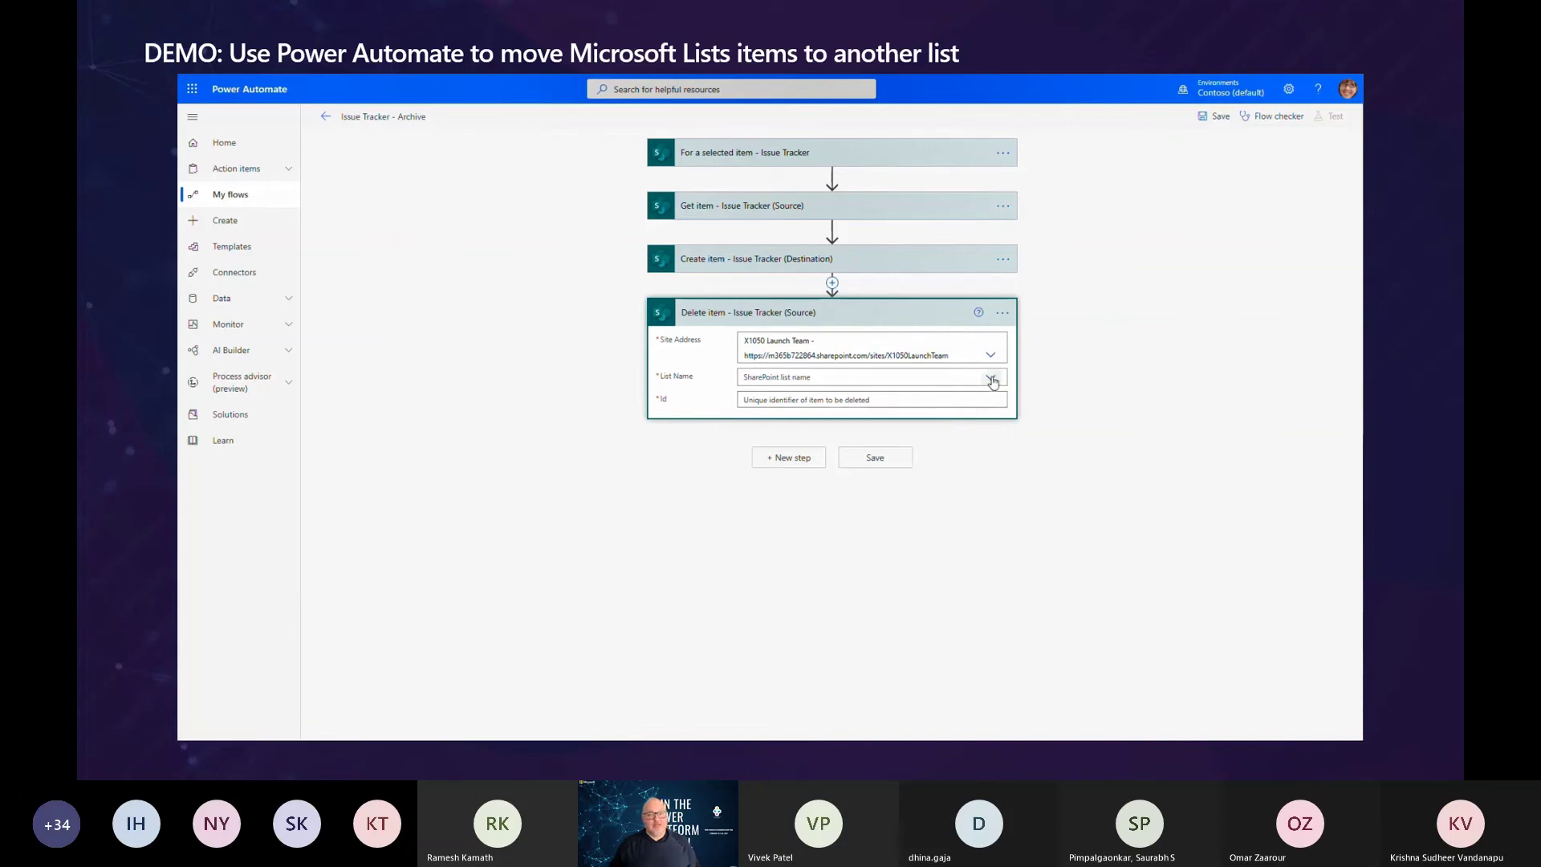
left_click(990, 377)
left_click(764, 395)
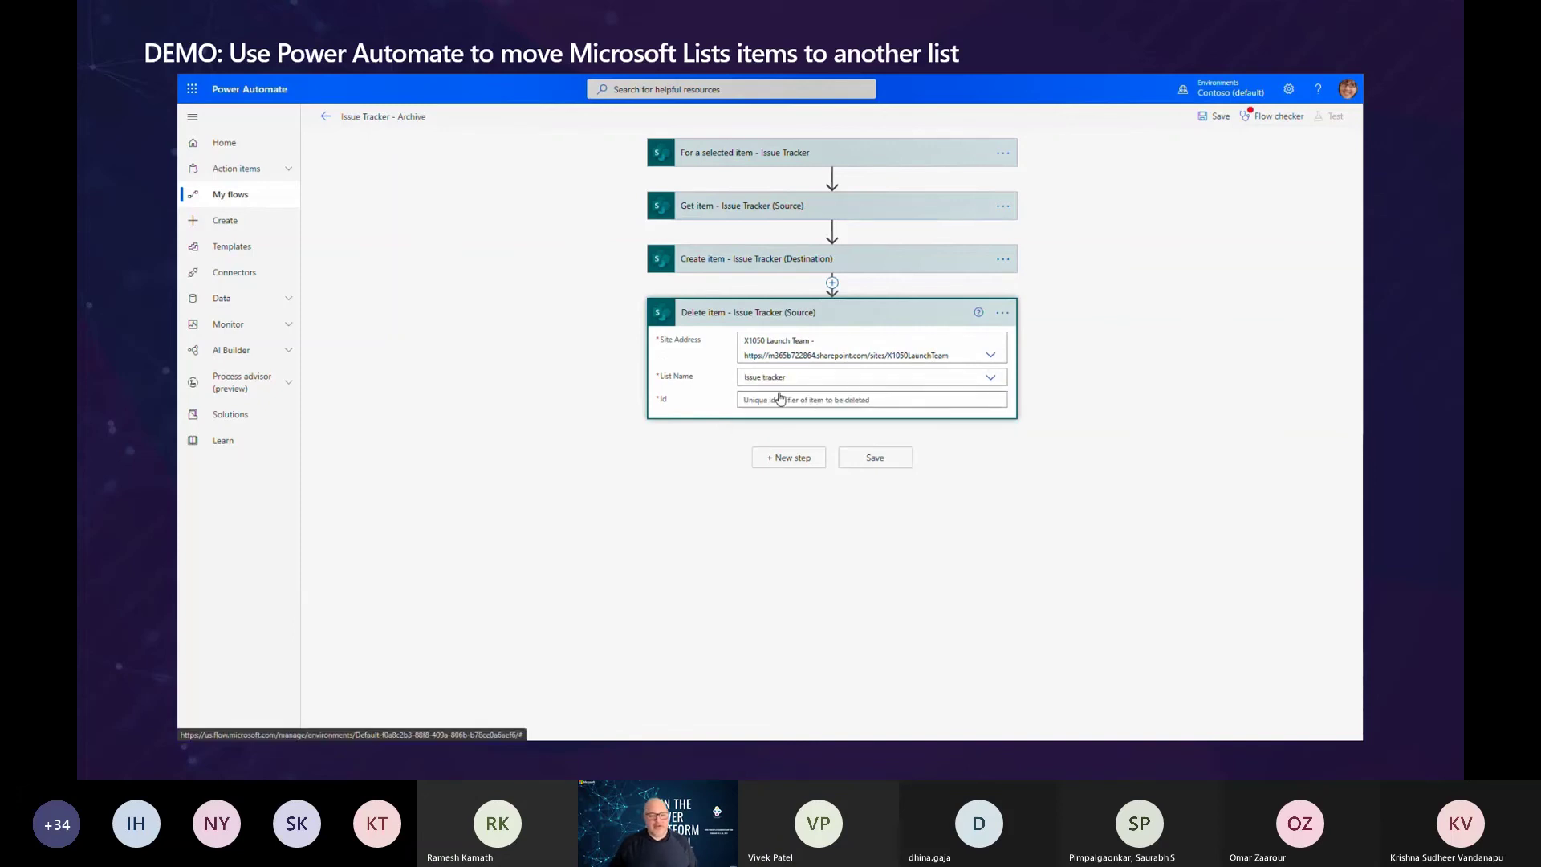
left_click(781, 399)
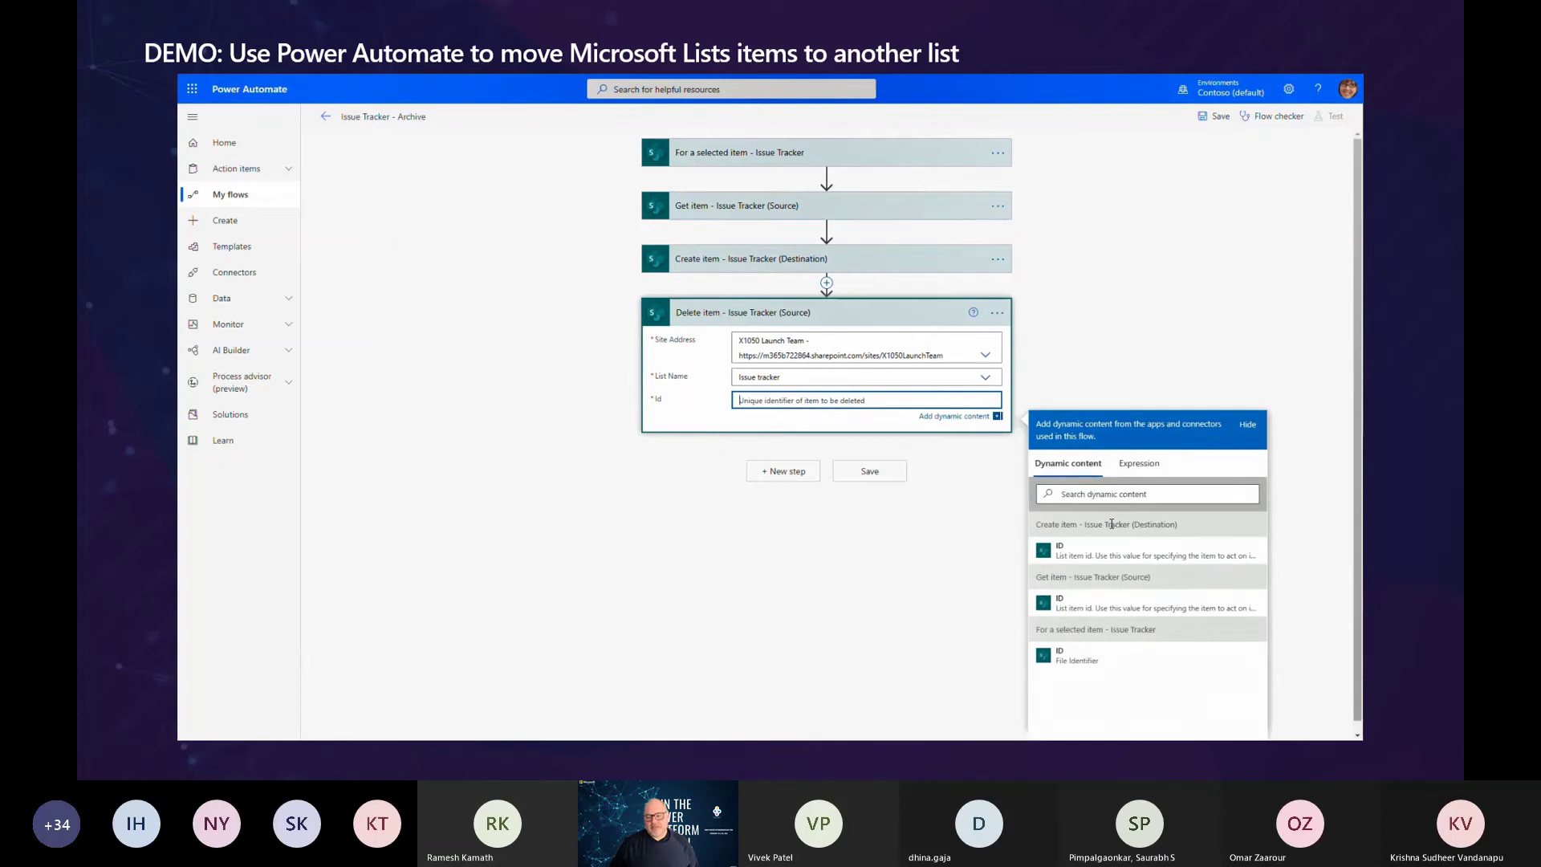
left_click(1099, 601)
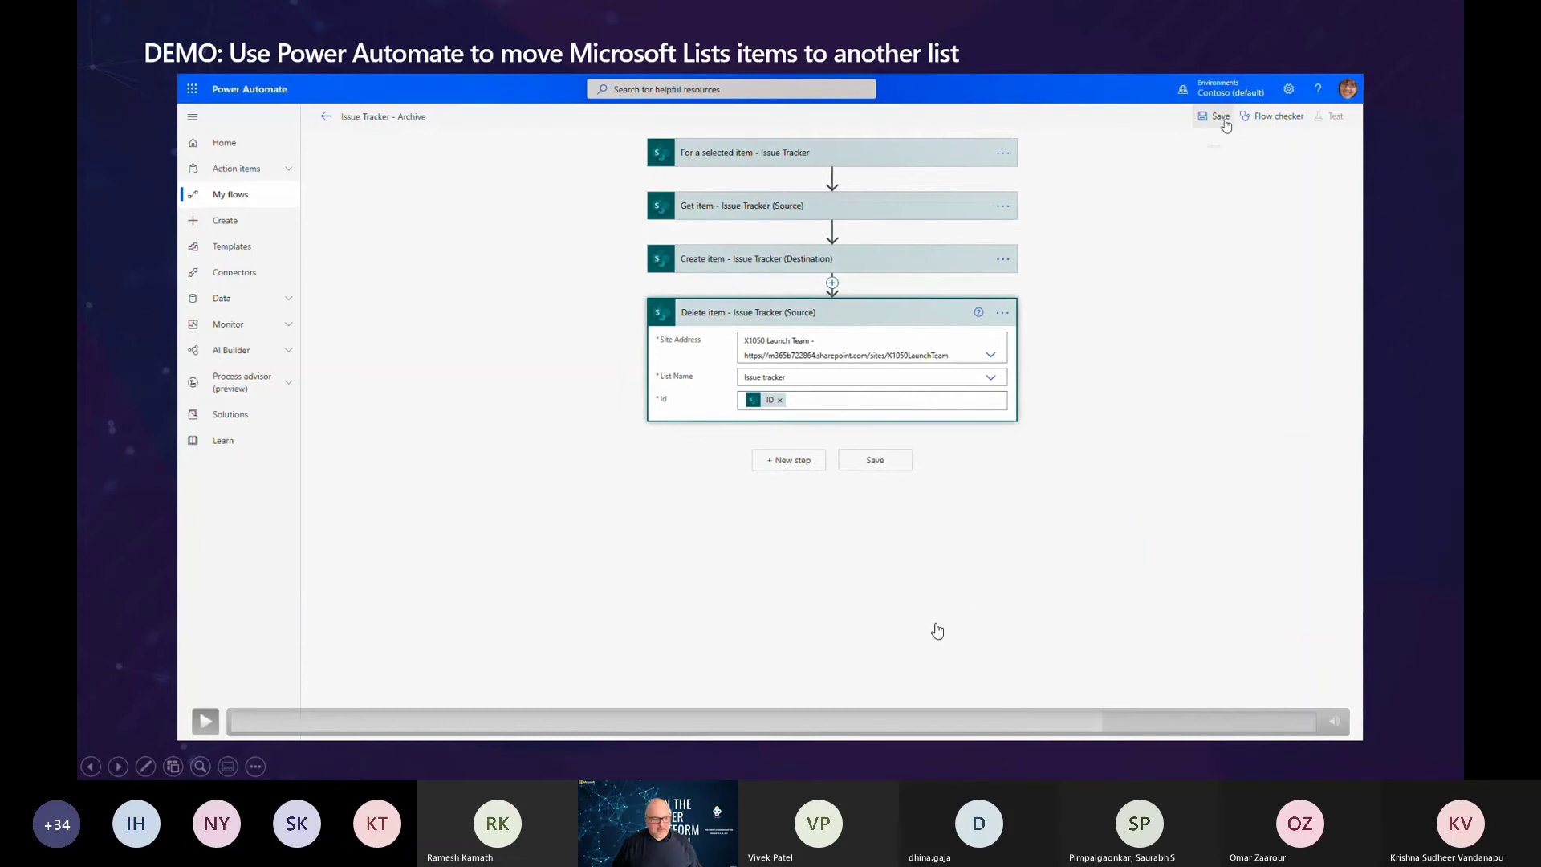
left_click(1091, 720)
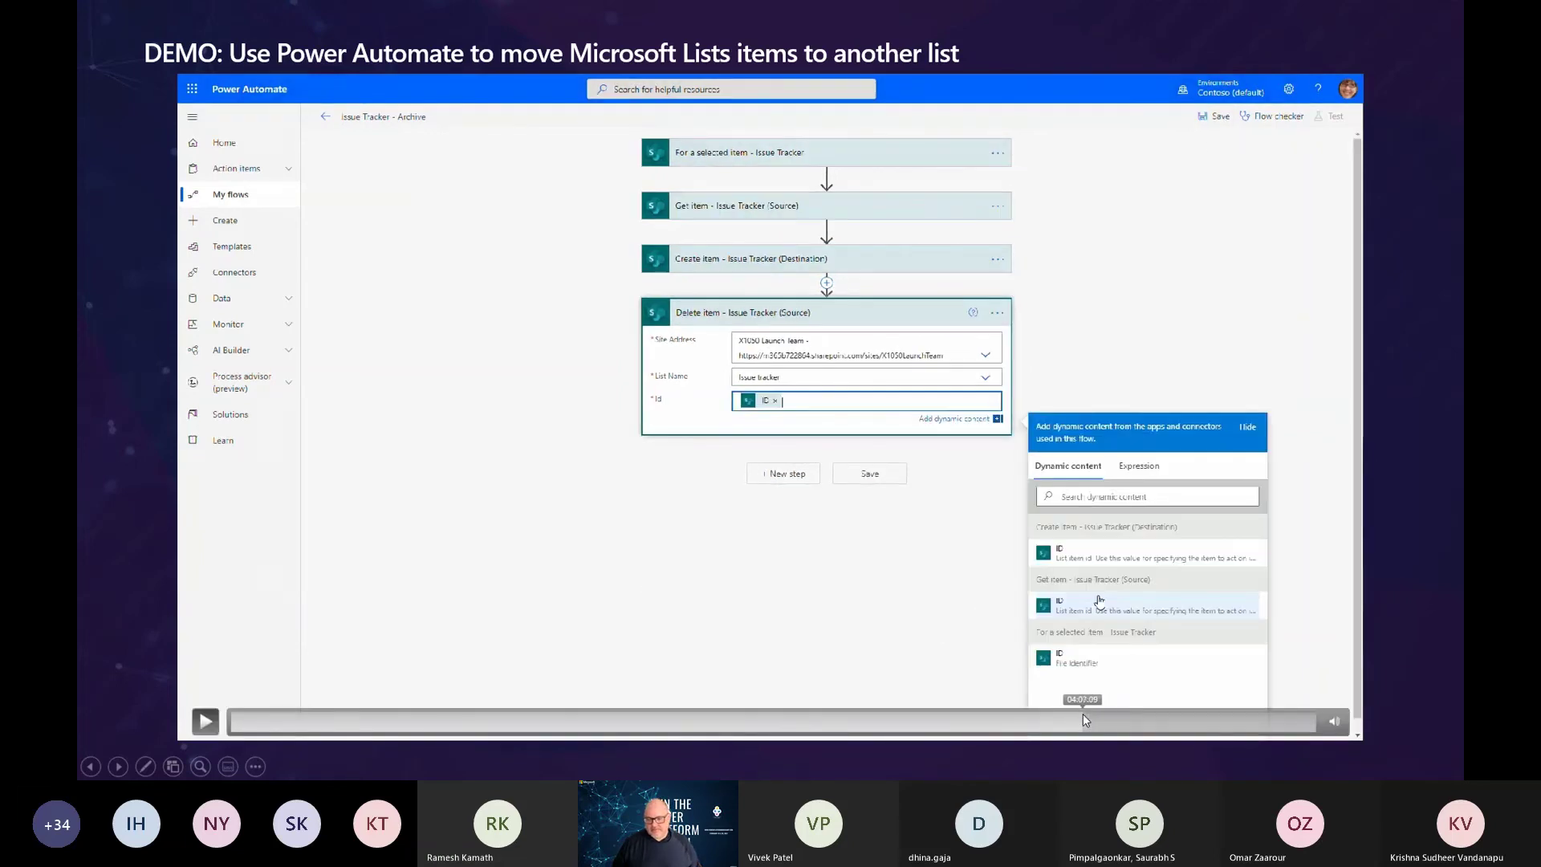
left_click(1082, 714)
left_click(1068, 716)
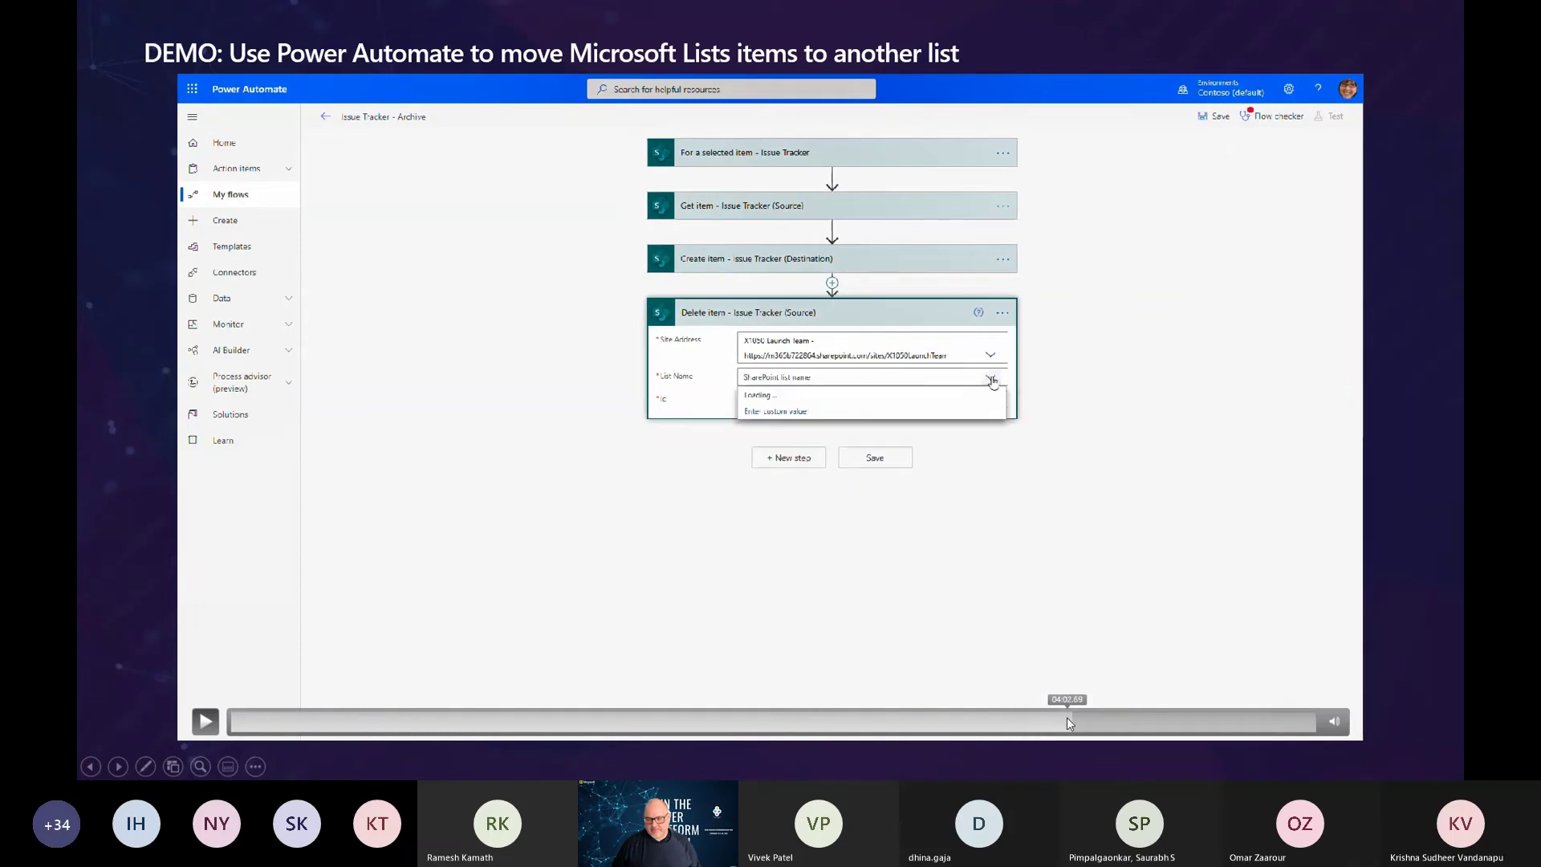
left_click(206, 721)
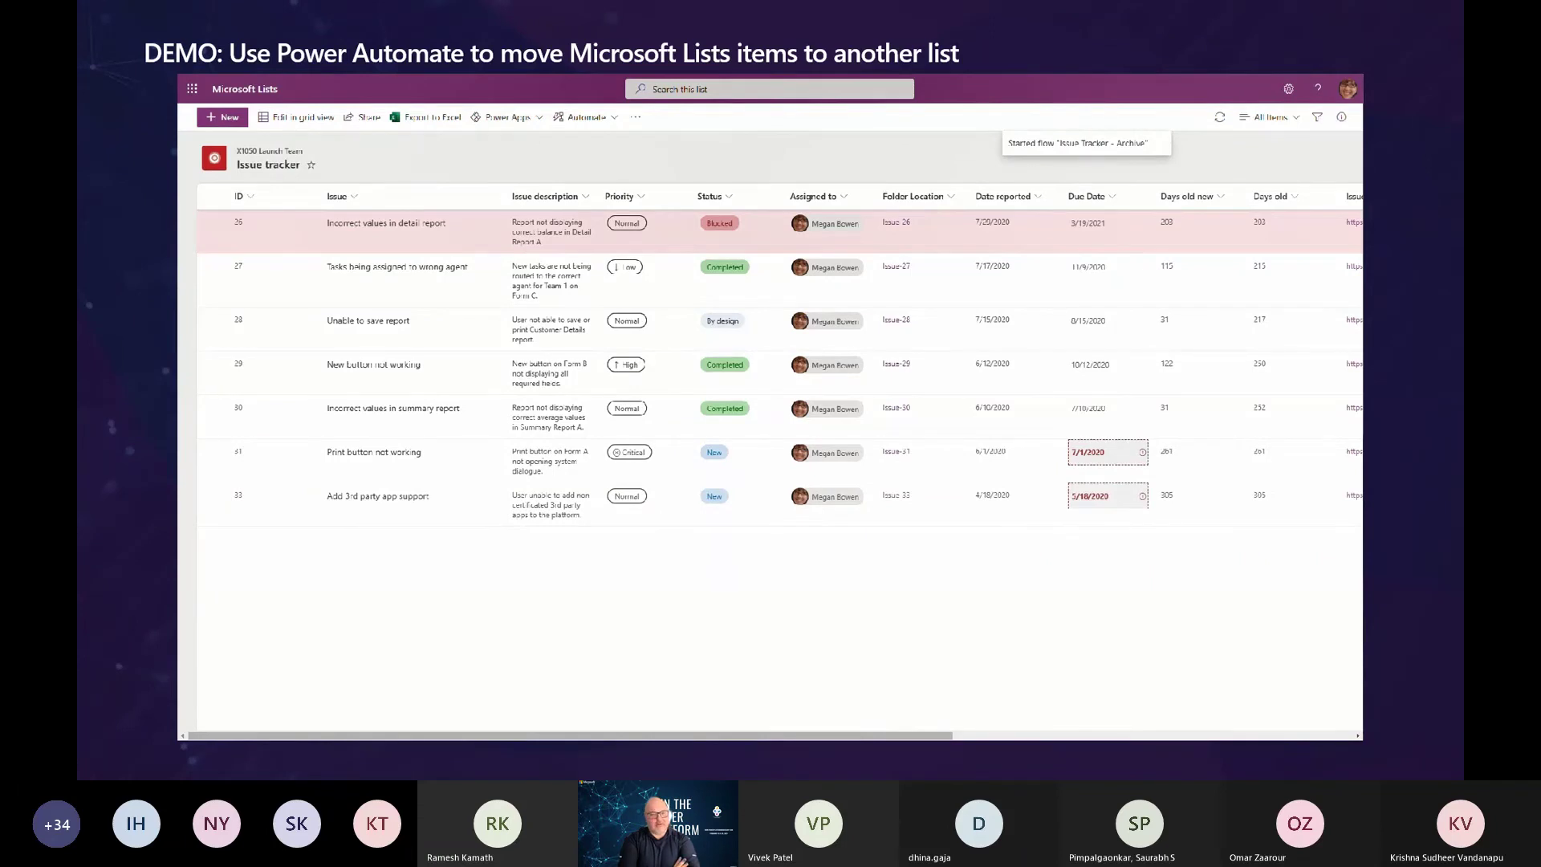
- Switch to the Microsoft Lists home page and open the Issue tracker archive list to check for the archived item
key("ctrl+Tab")
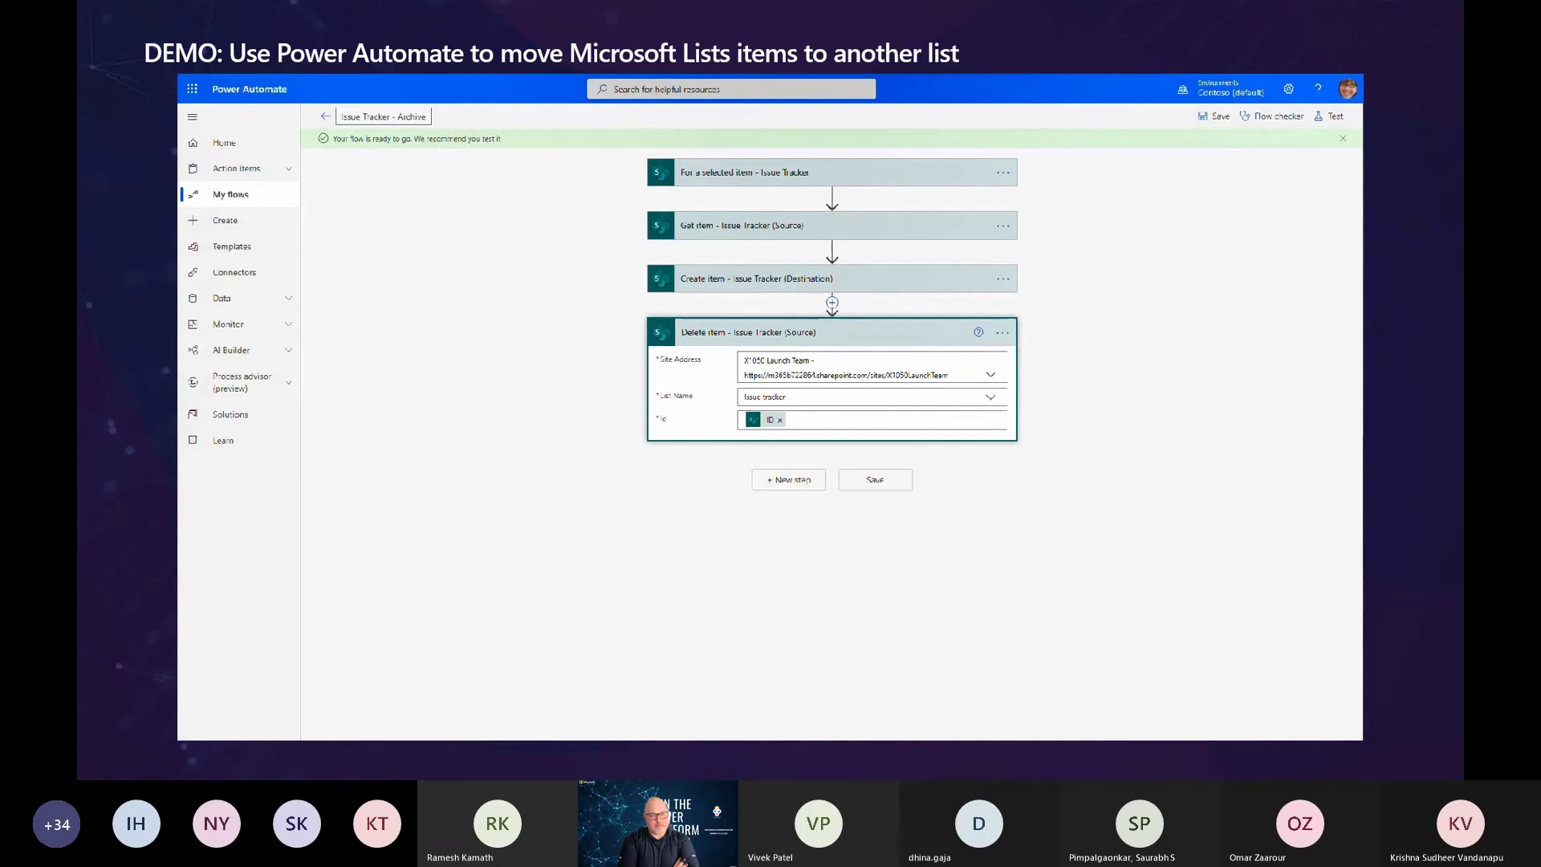
key("ctrl+Tab")
left_click(245, 89)
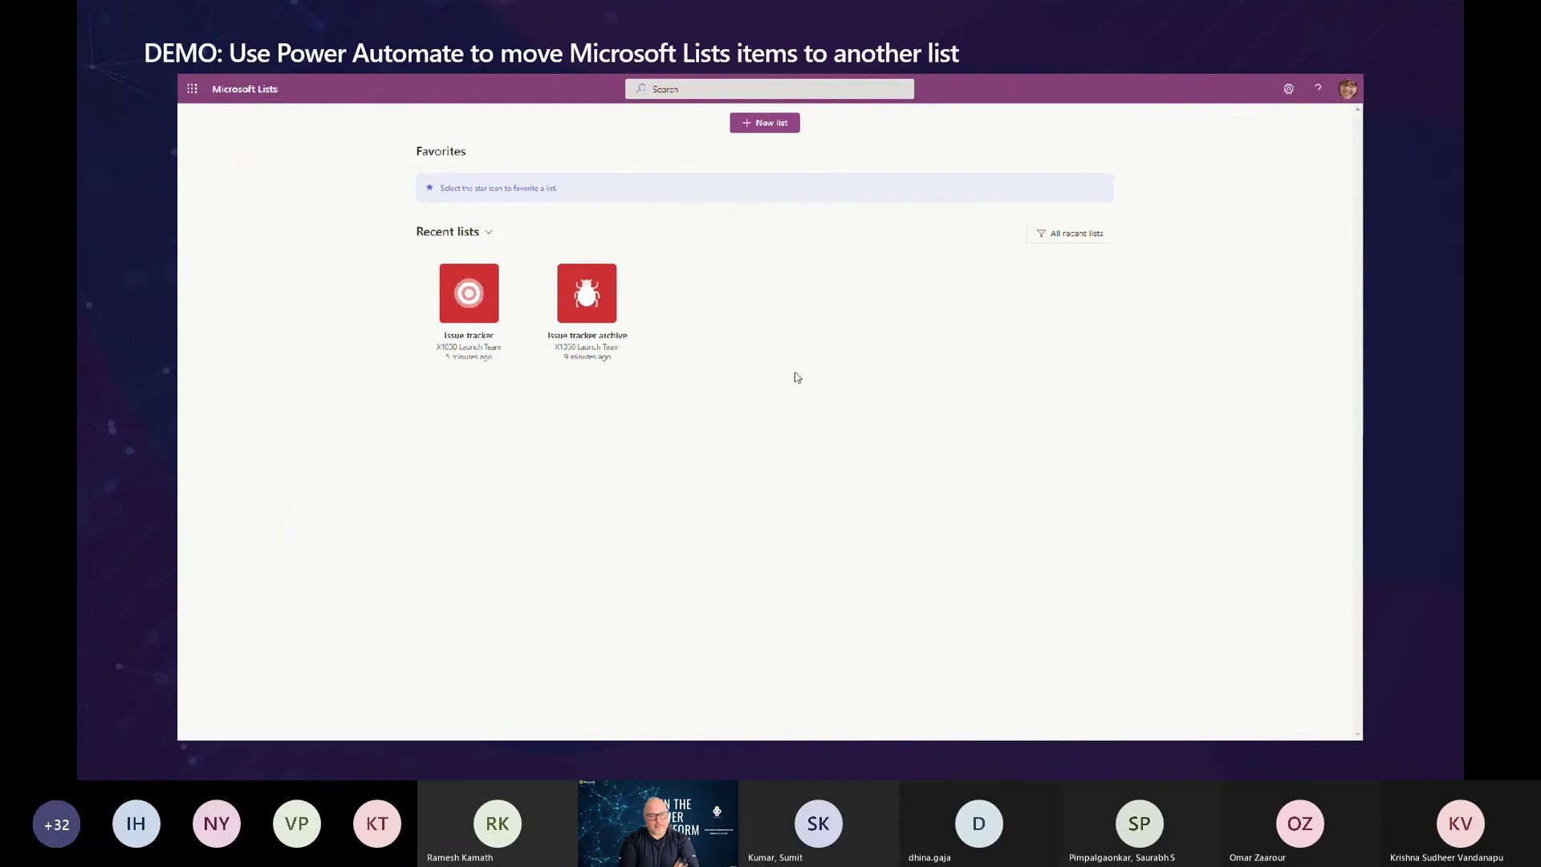
left_click(604, 305)
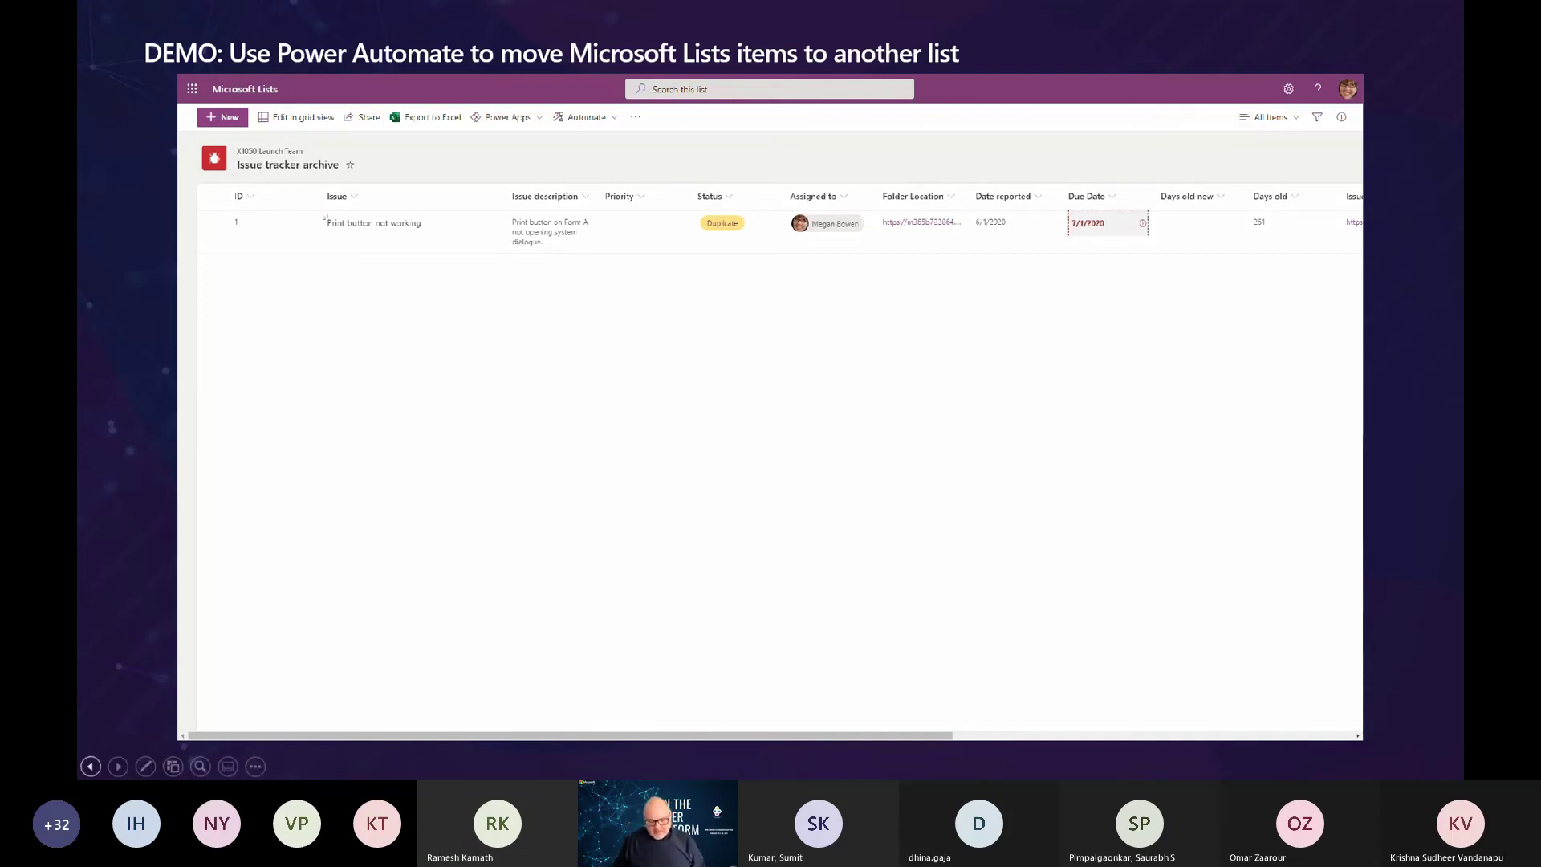
key("Right")
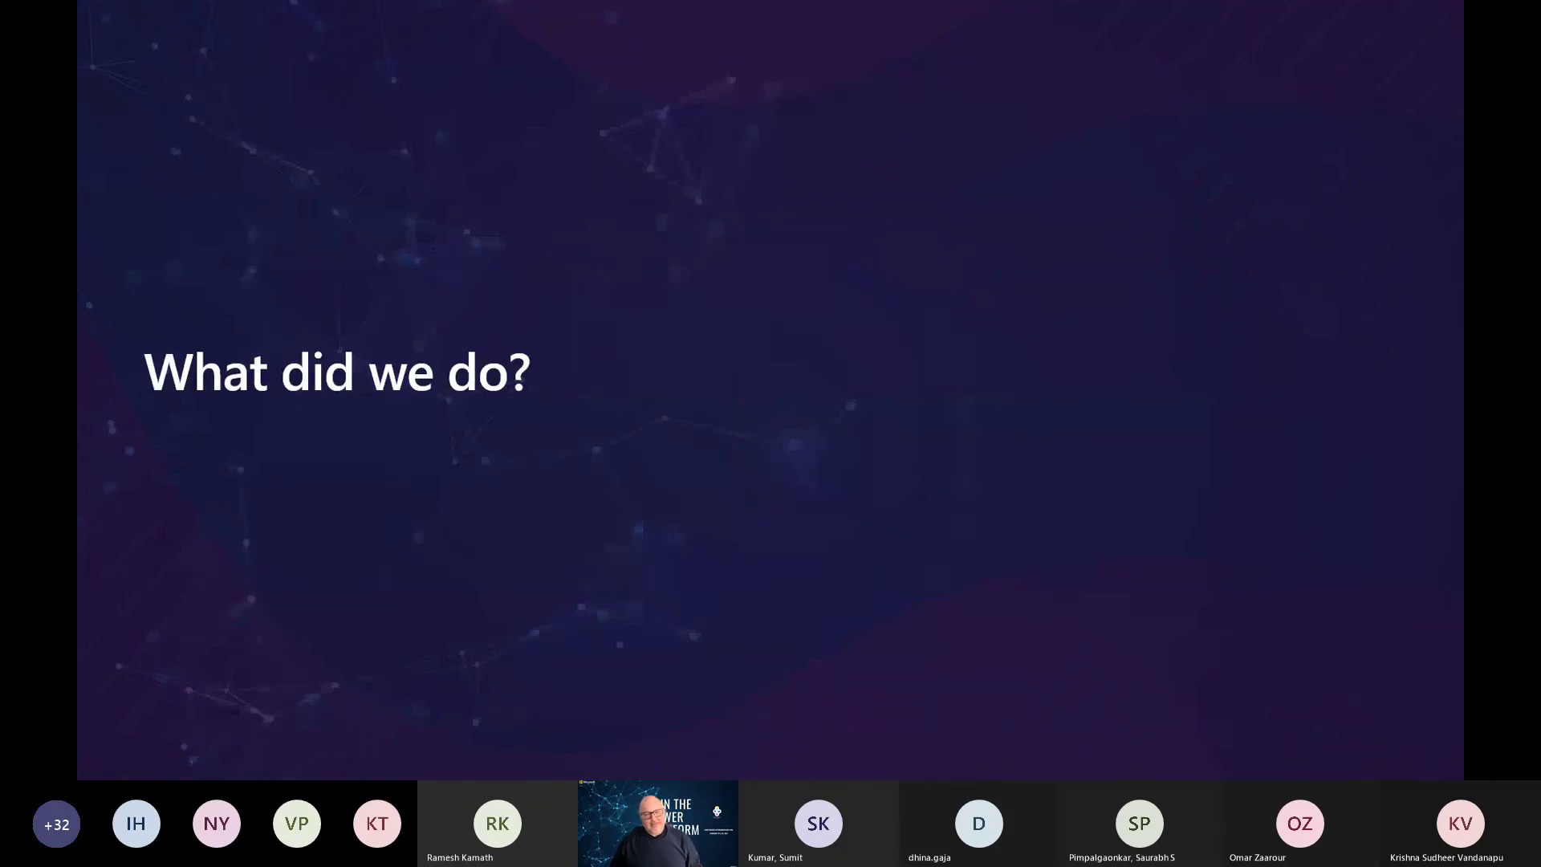